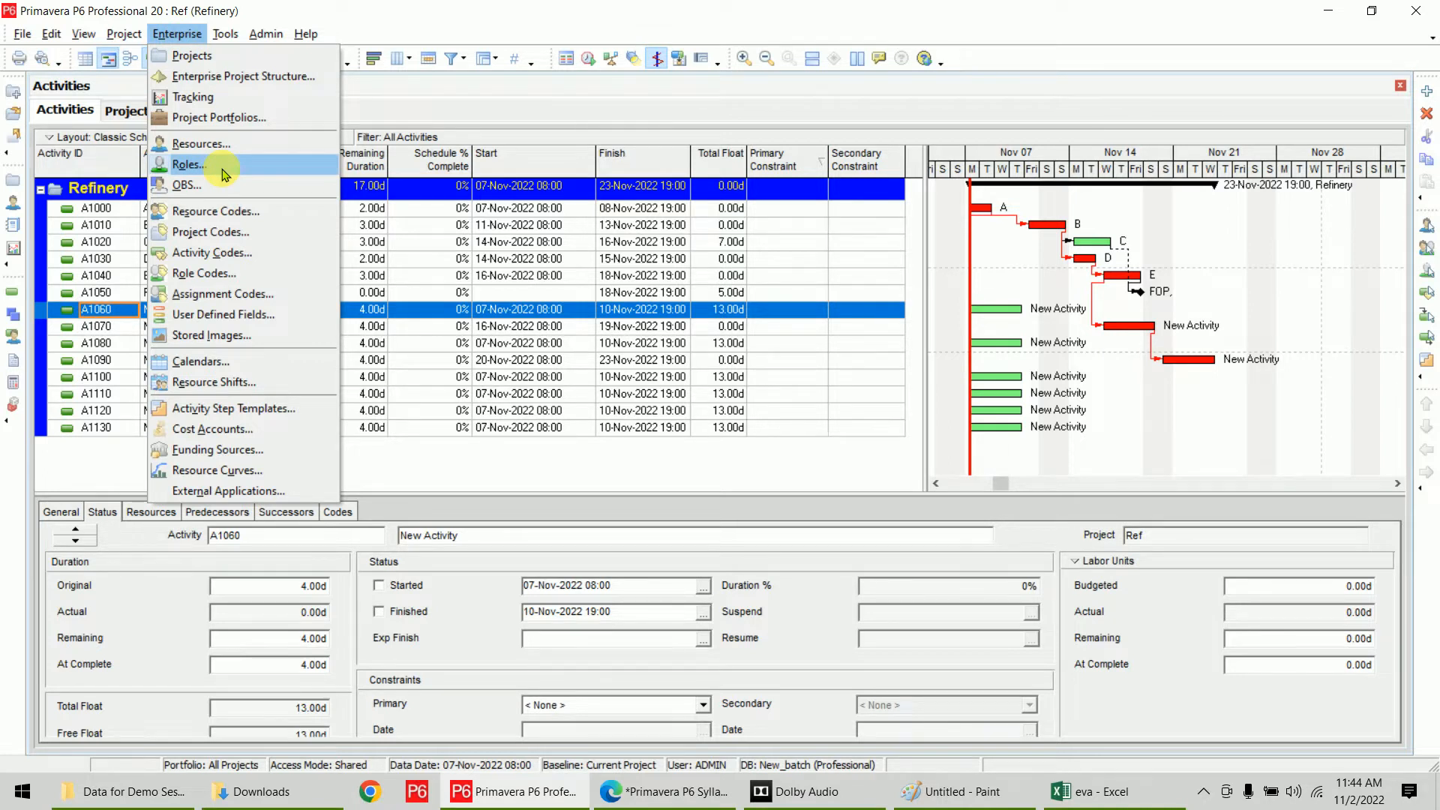
Open the enterprise Roles dictionary in an enlarged window and filter it to show All Roles
{"action": "left_click", "coordinate": [220, 169]}
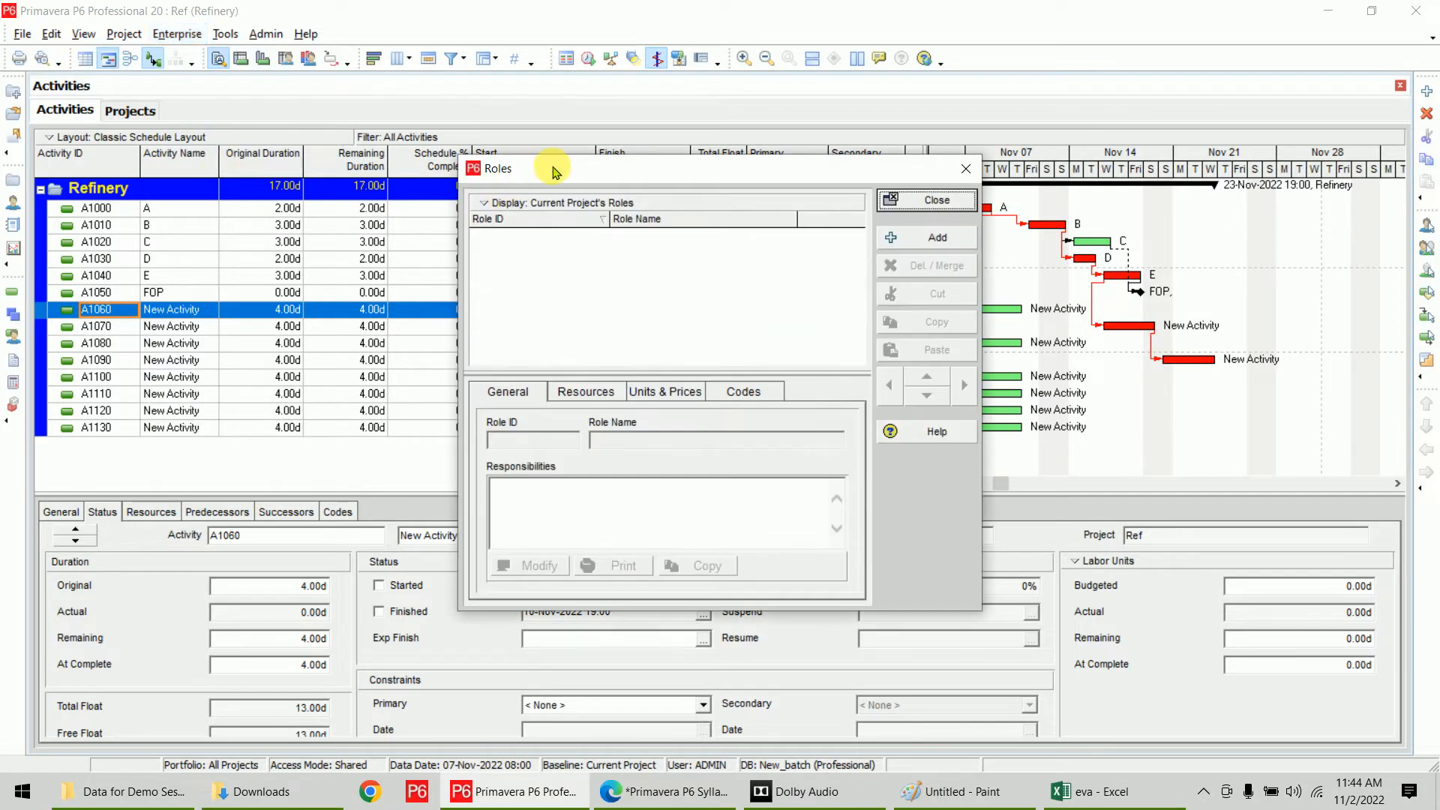
{"action": "left_click_drag", "start_coordinate": [570, 175], "coordinate": [625, 85]}
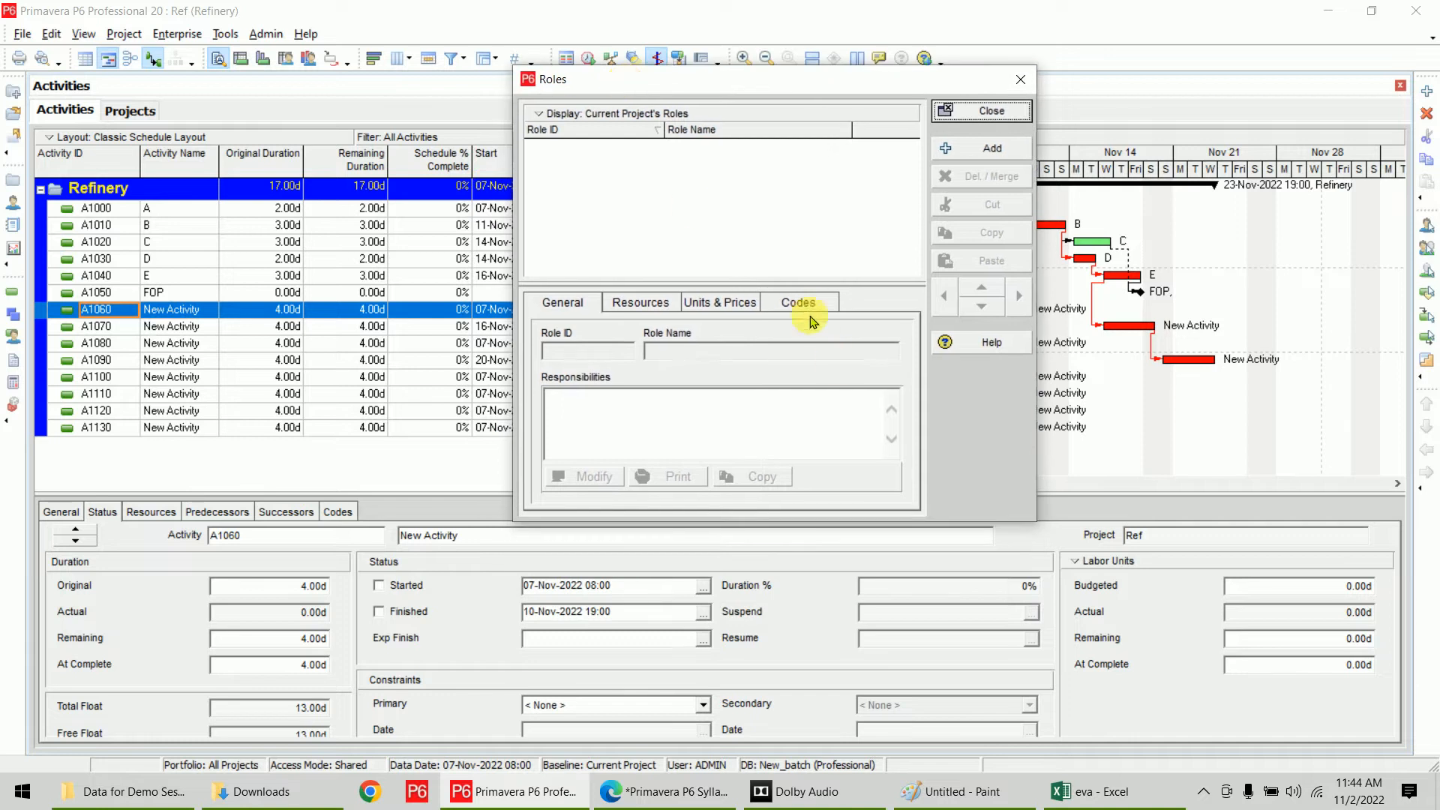
{"action": "left_click_drag", "start_coordinate": [1039, 527], "coordinate": [1191, 710]}
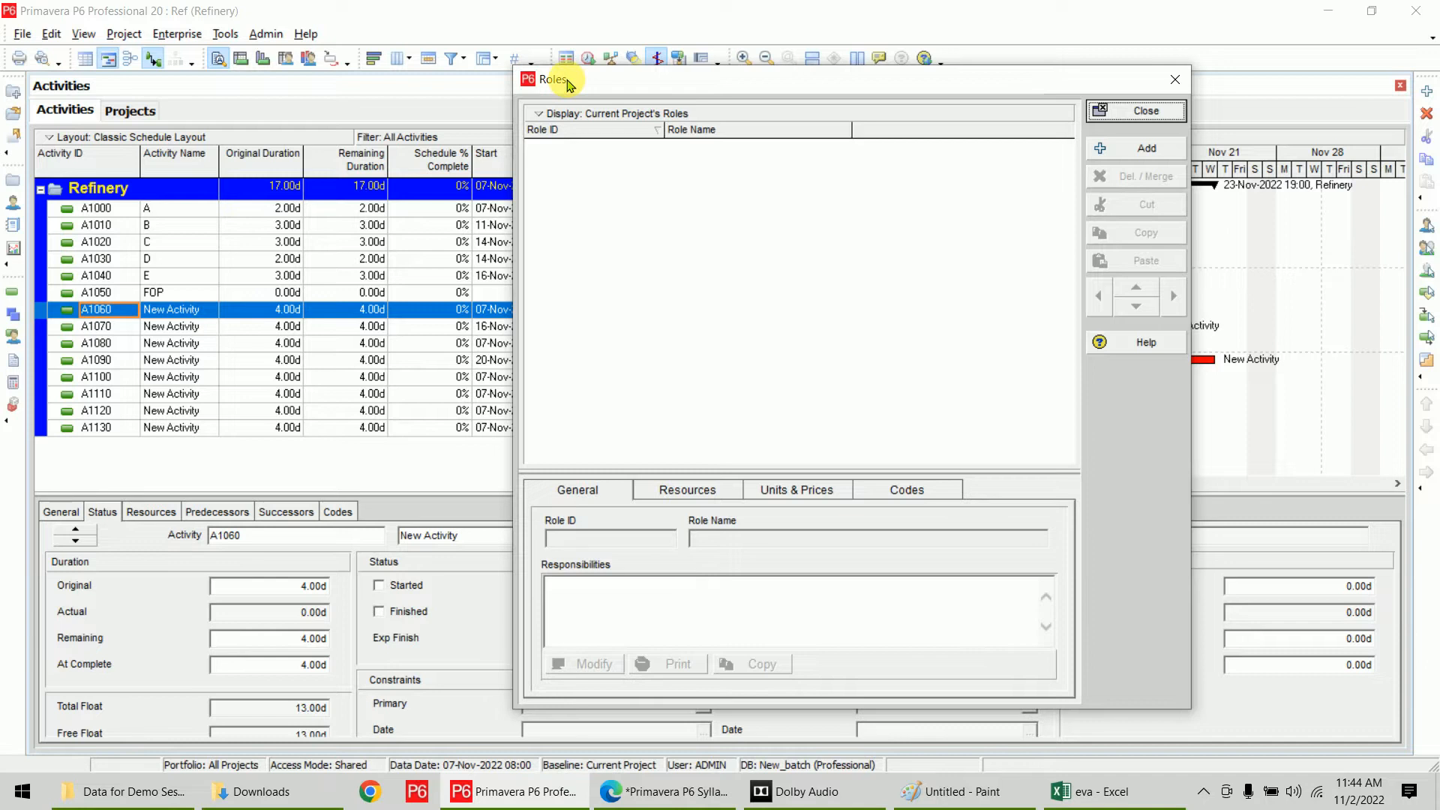
{"action": "left_click", "coordinate": [566, 113]}
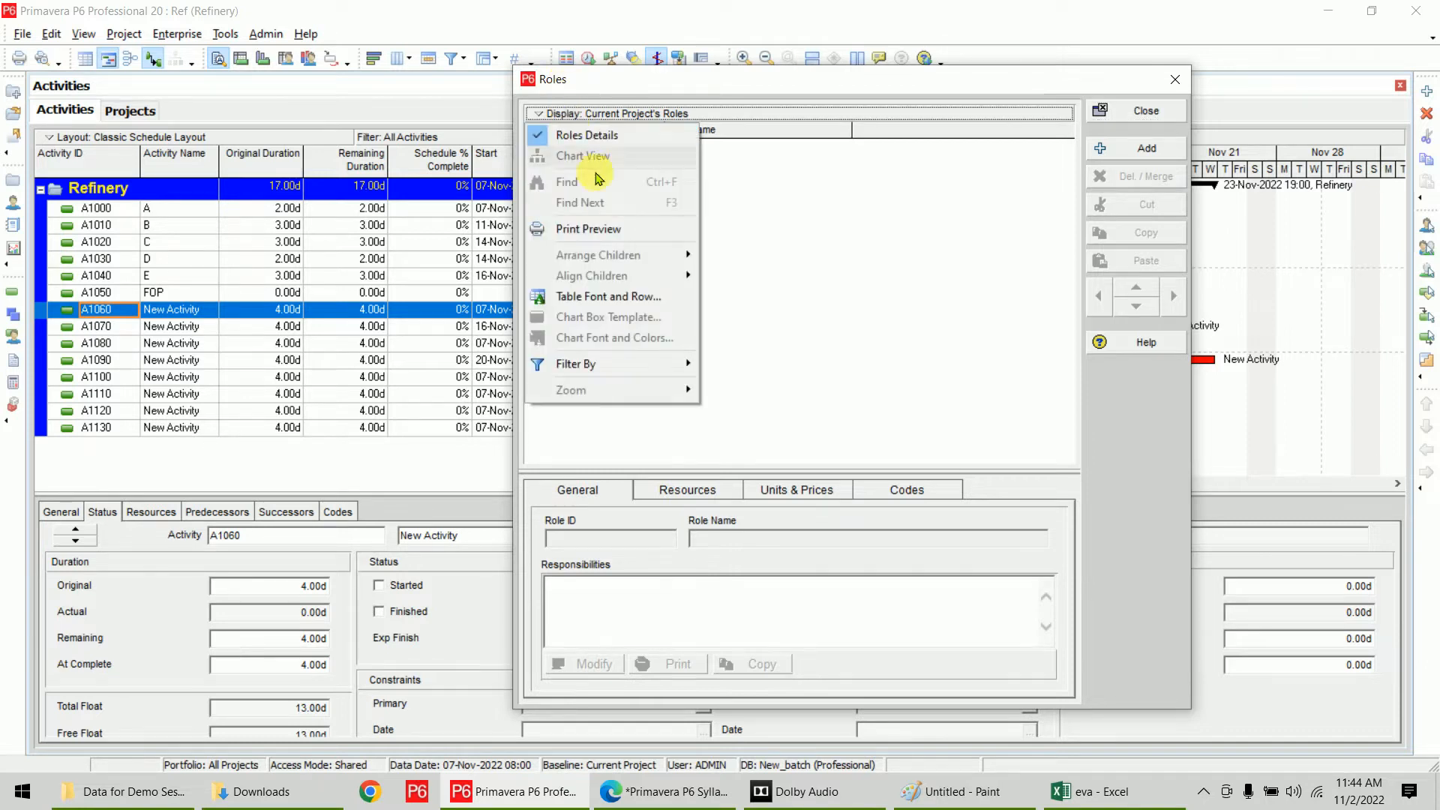
{"action": "mouse_move", "coordinate": [660, 366]}
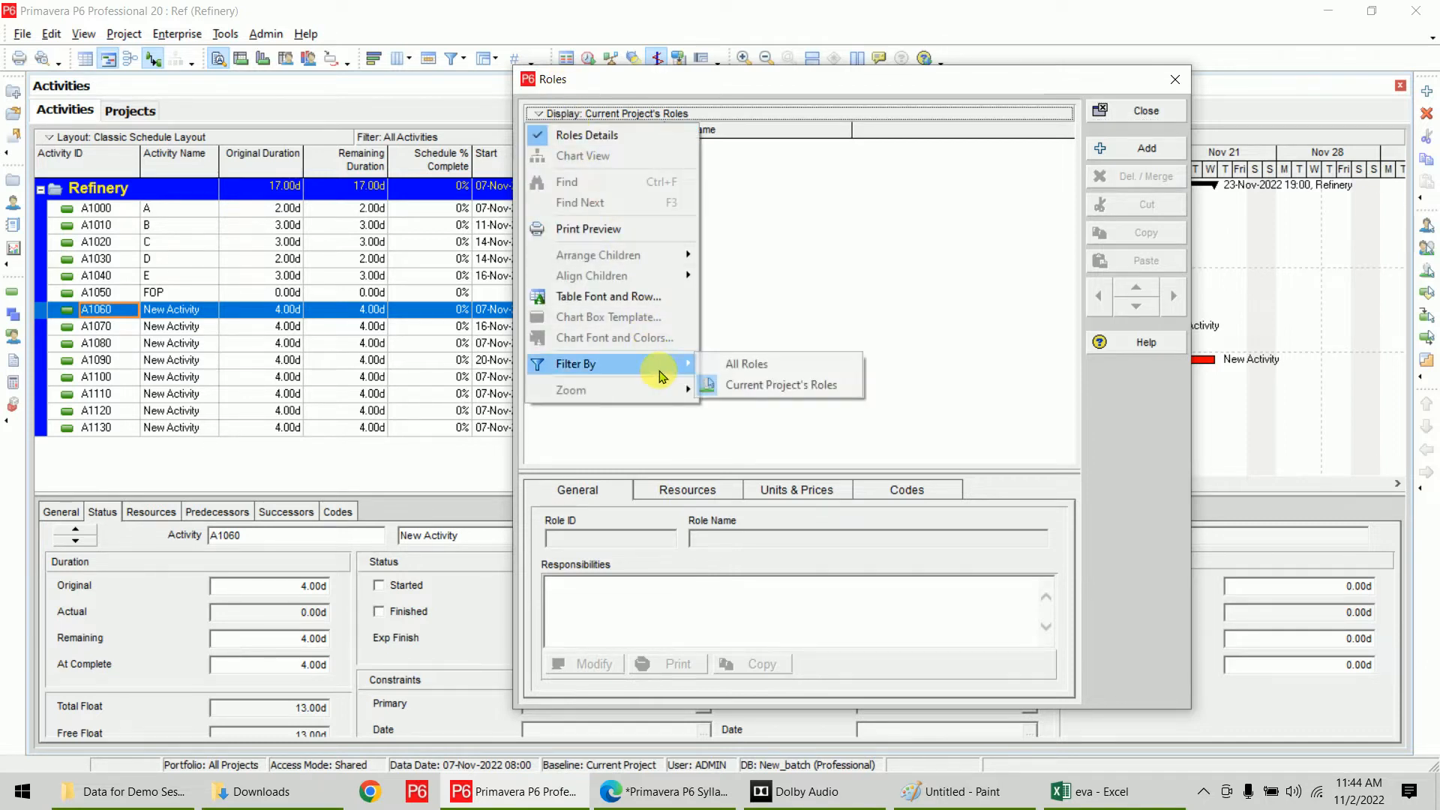
{"action": "left_click", "coordinate": [723, 367]}
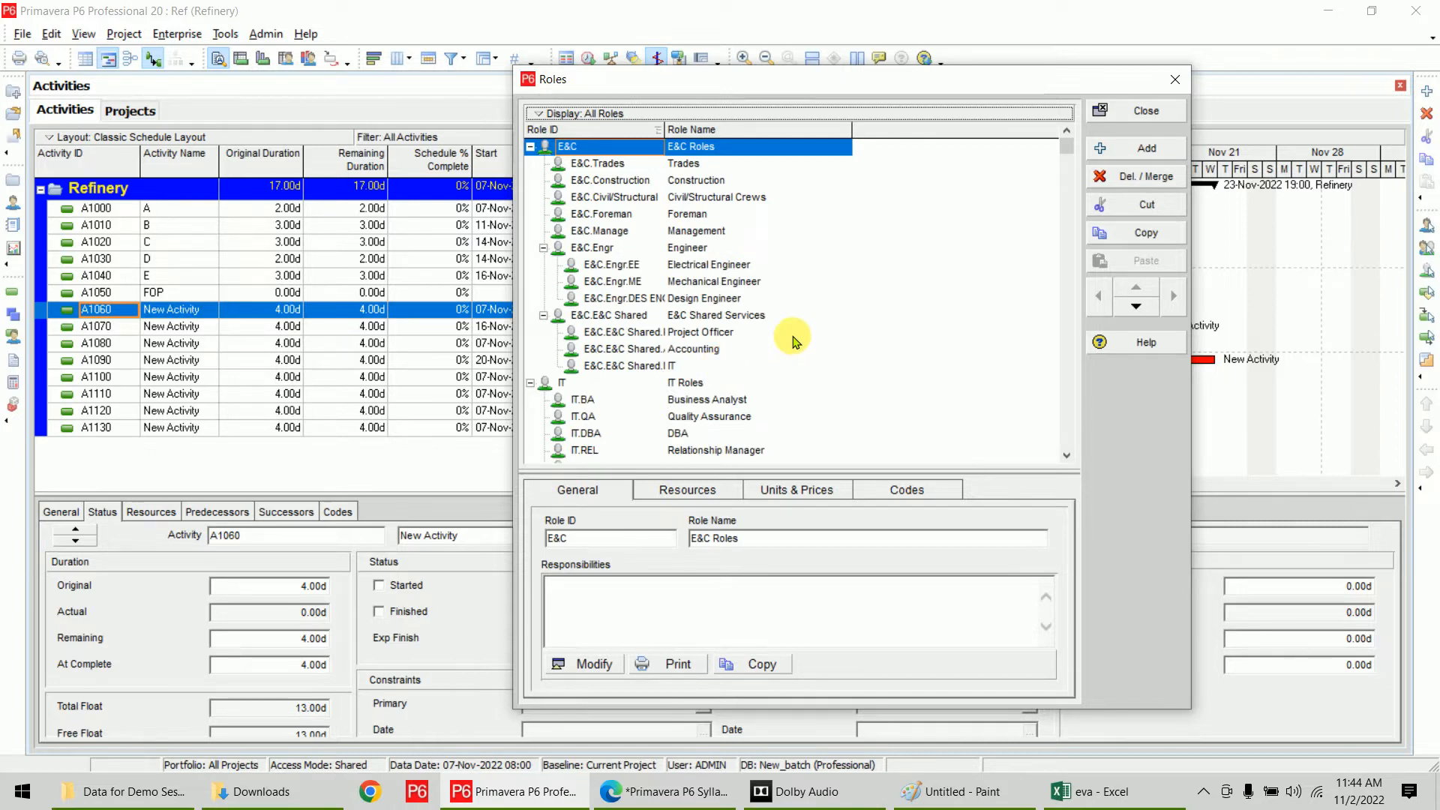
Delete all existing roles from the Roles dictionary
{"action": "mouse_move", "coordinate": [1066, 146]}
{"action": "left_mouse_down"}
{"action": "mouse_move", "coordinate": [1067, 440]}
{"action": "mouse_move", "coordinate": [1064, 142]}
{"action": "left_mouse_up"}
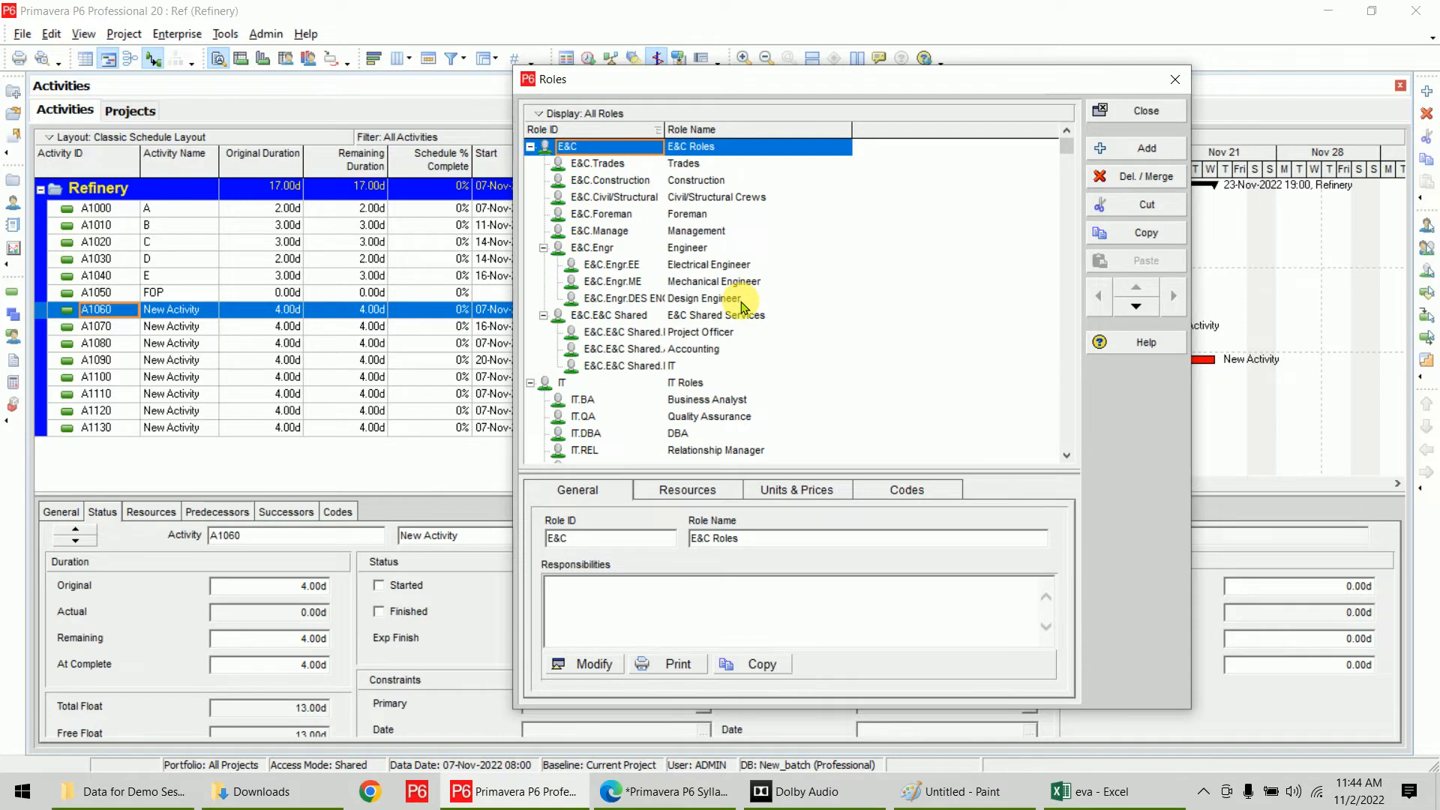
{"action": "key", "text": "ctrl+a"}
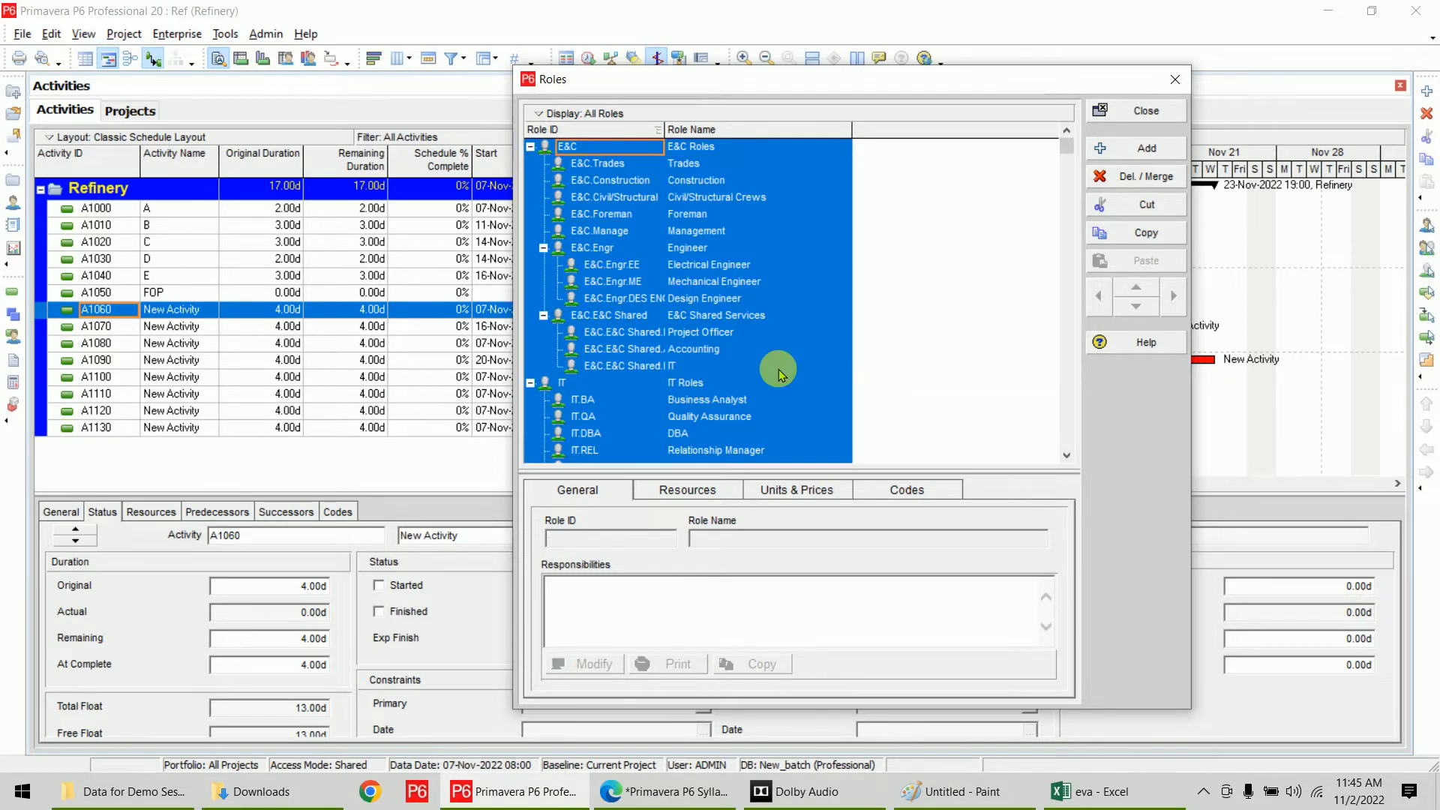
{"action": "scroll", "coordinate": [776, 358], "scroll_direction": "down", "scroll_amount": 15}
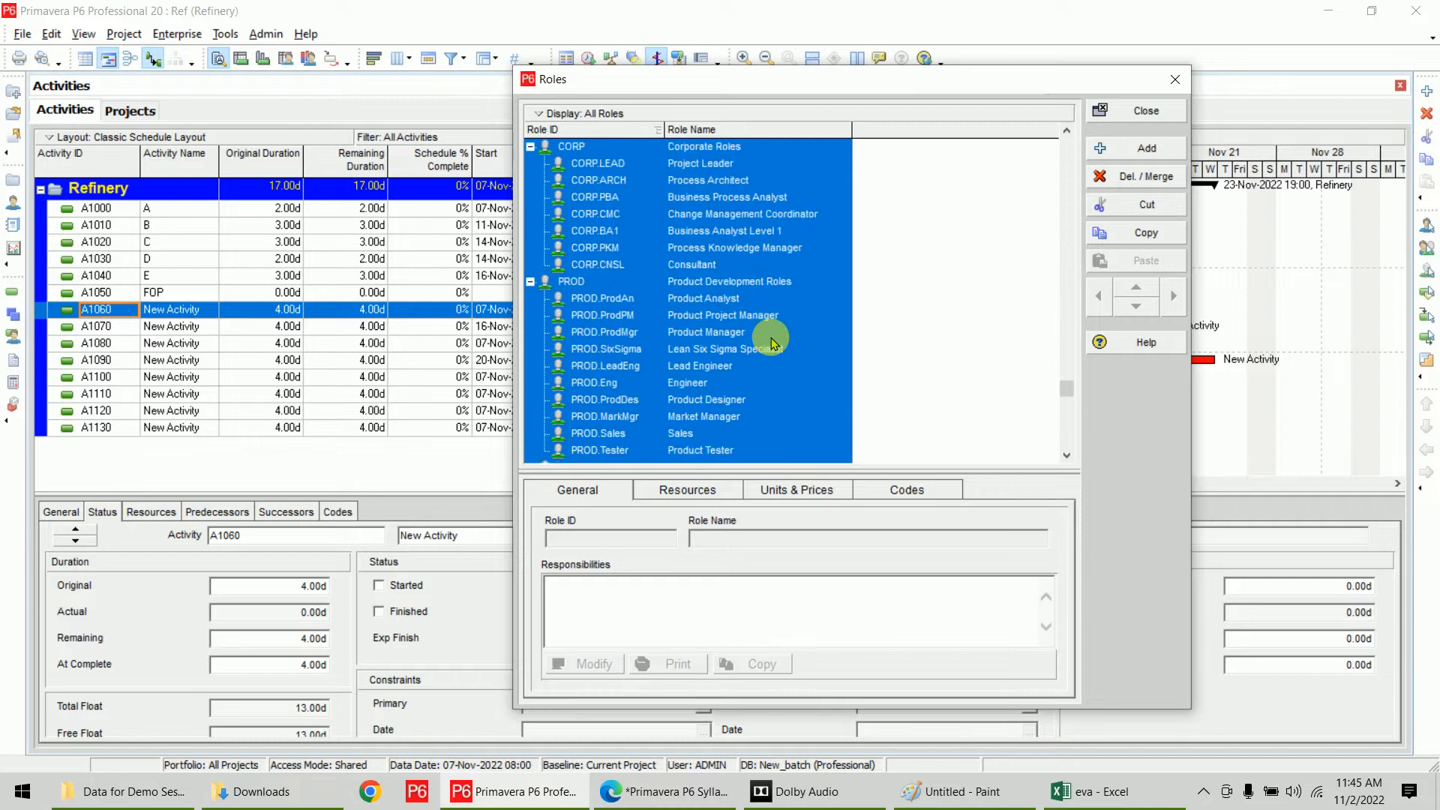
{"action": "scroll", "coordinate": [773, 343], "scroll_direction": "up", "scroll_amount": 10}
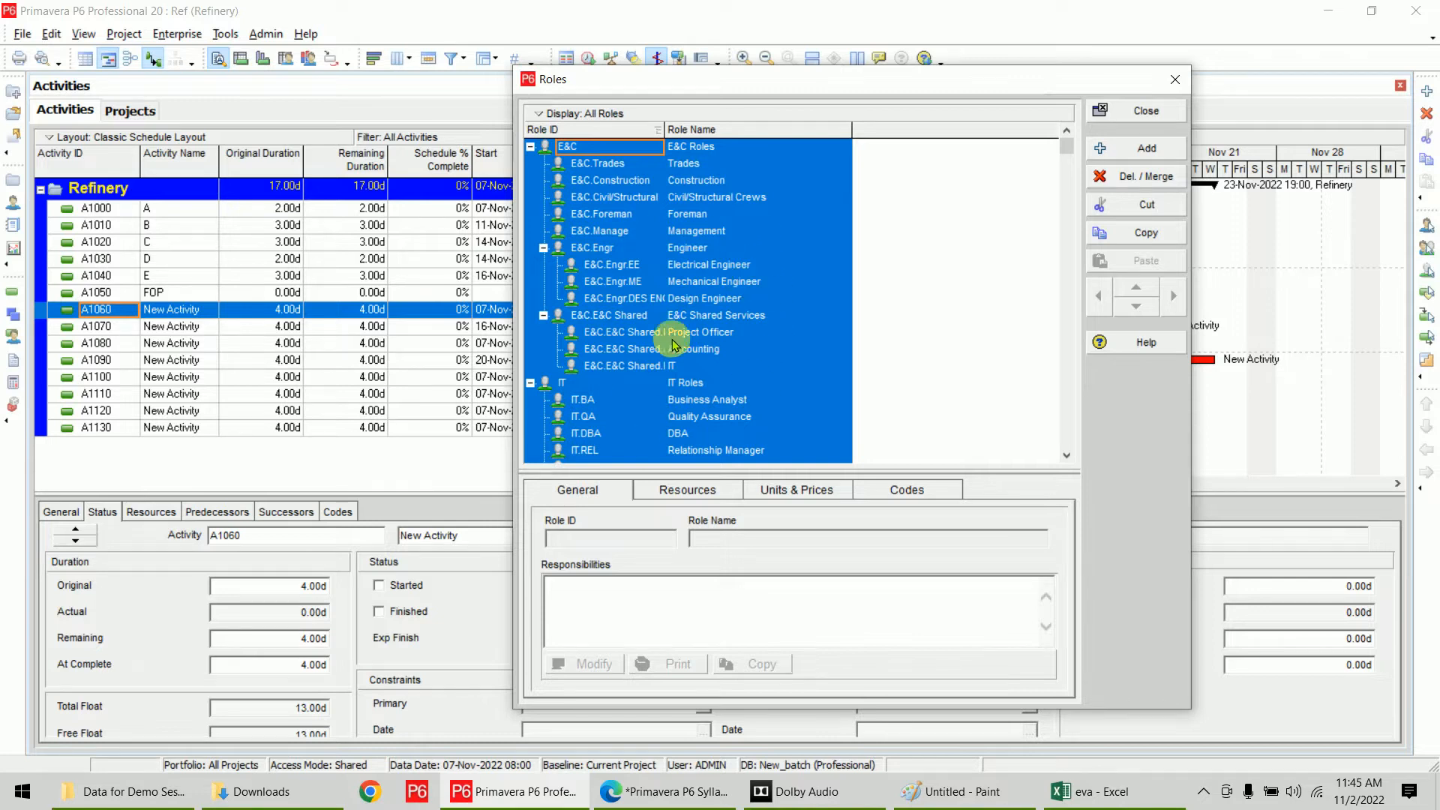
{"action": "left_click", "coordinate": [1145, 180]}
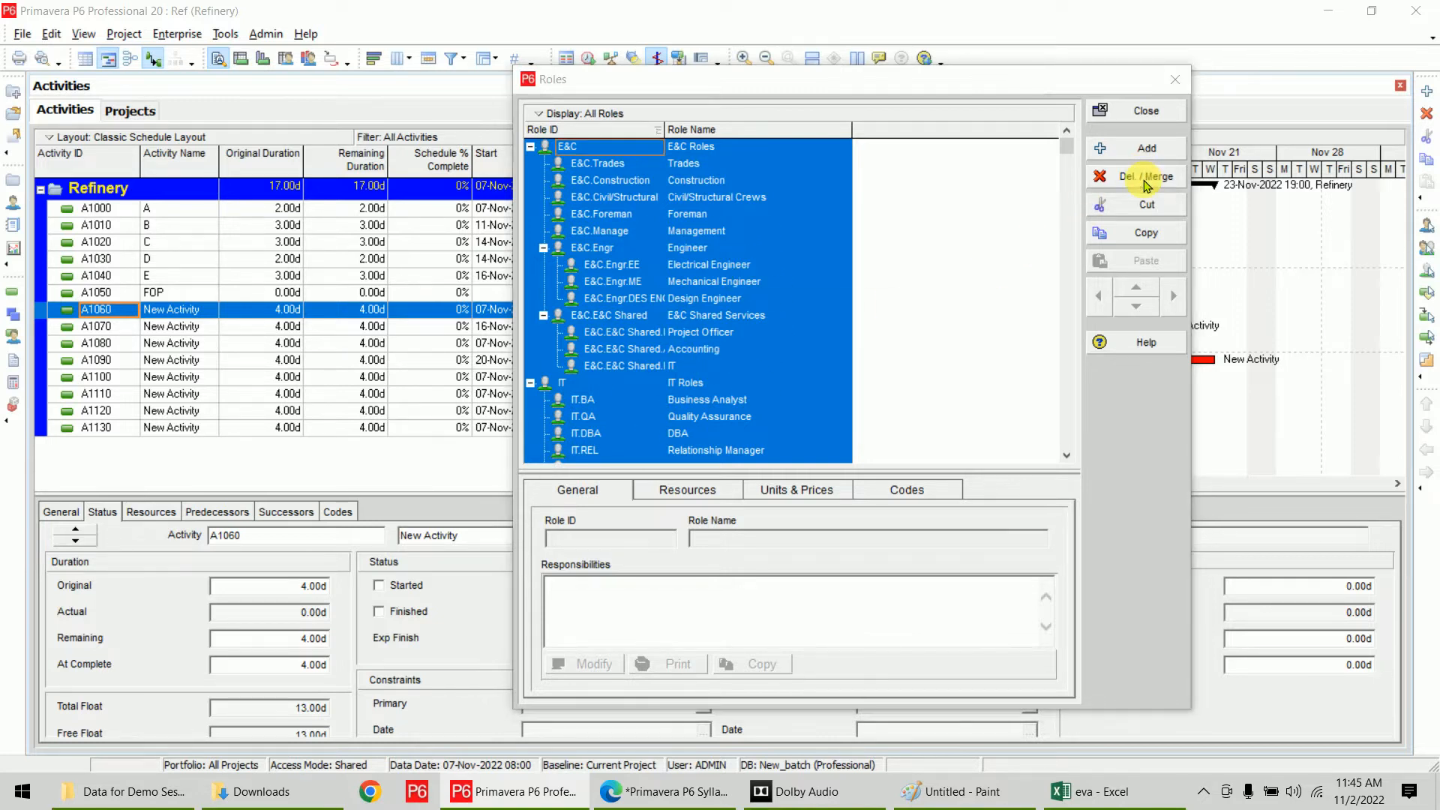
{"action": "left_click", "coordinate": [600, 434]}
{"action": "left_click", "coordinate": [808, 460]}
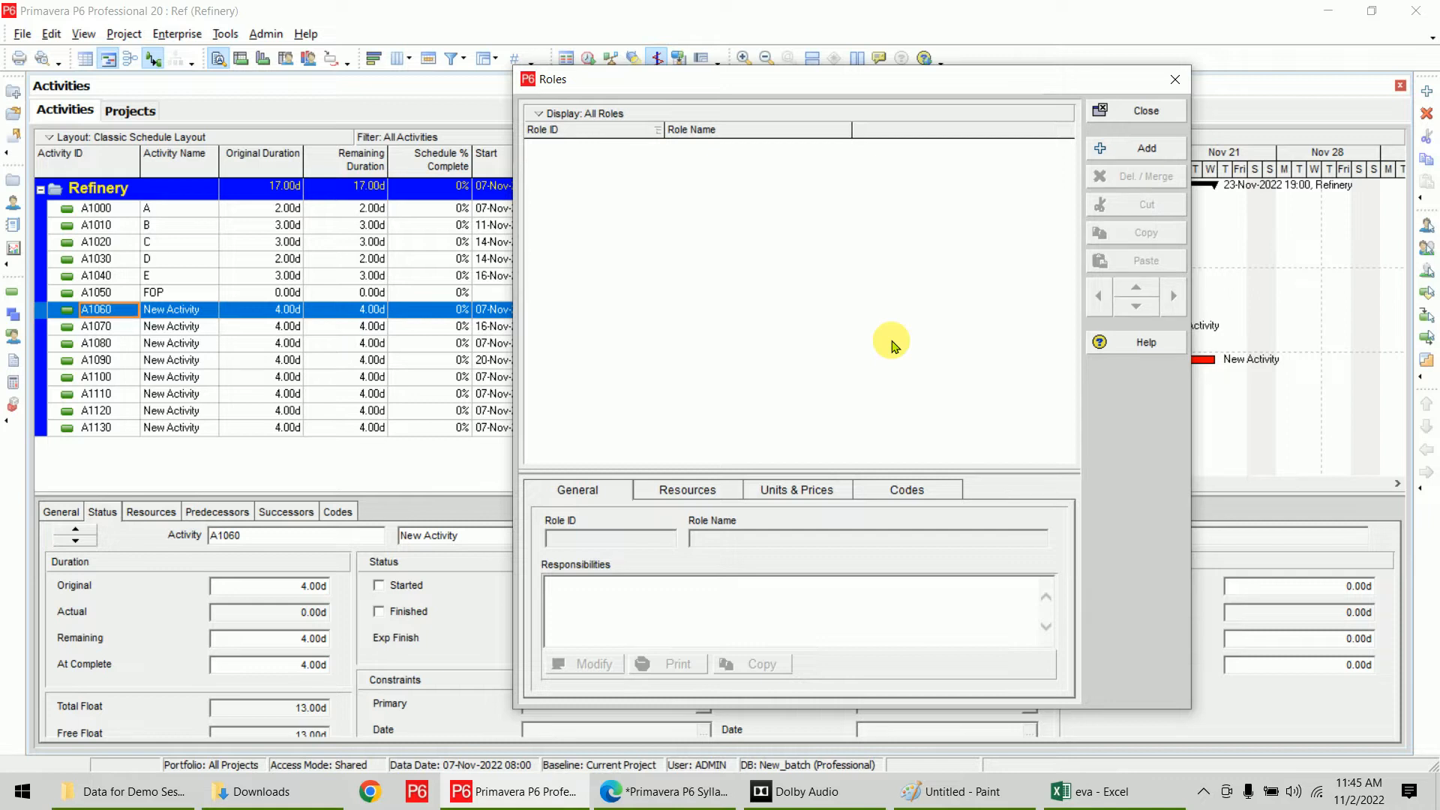
Add six new top-level roles to the empty Roles dictionary
{"action": "left_click", "coordinate": [1132, 154]}
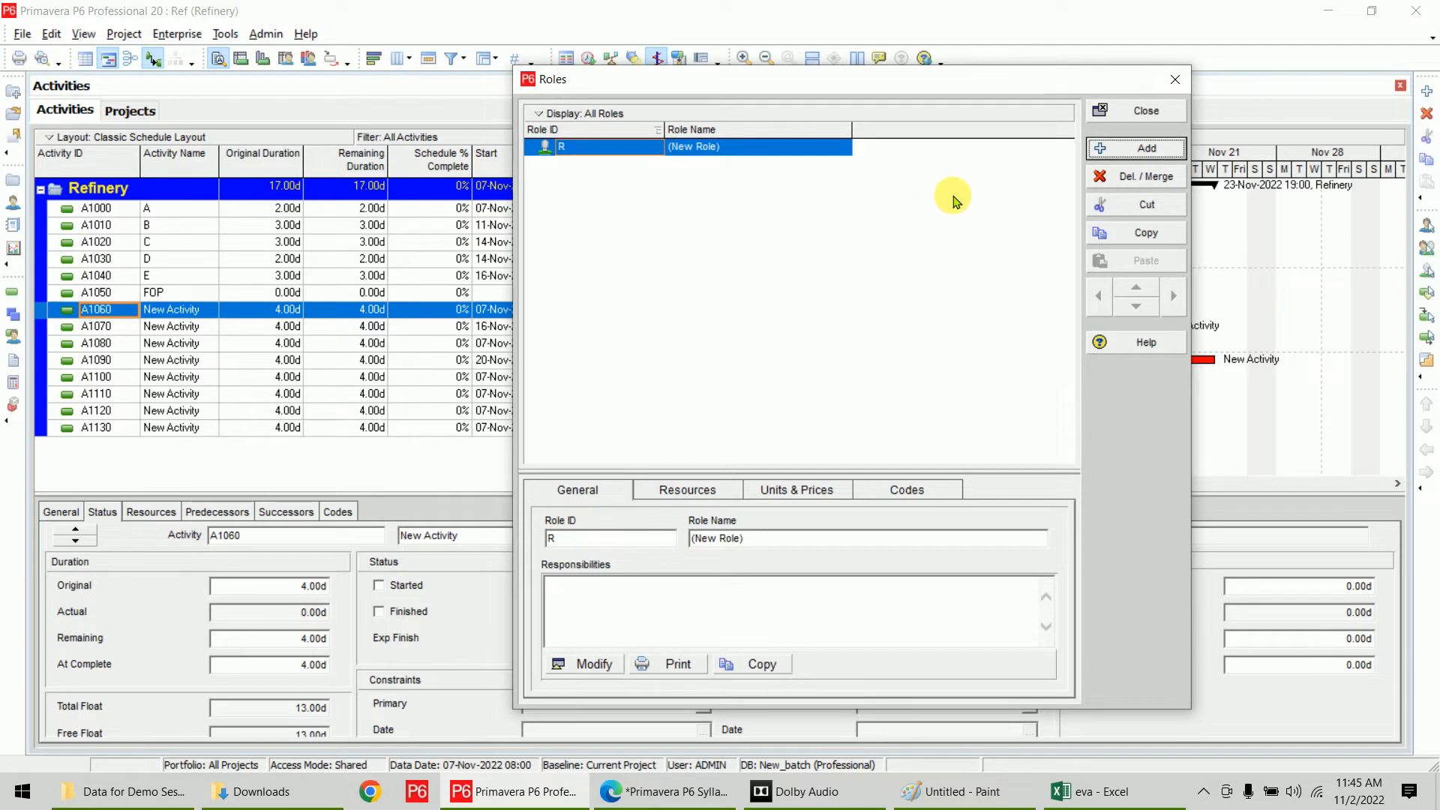
{"action": "left_click", "coordinate": [1134, 150]}
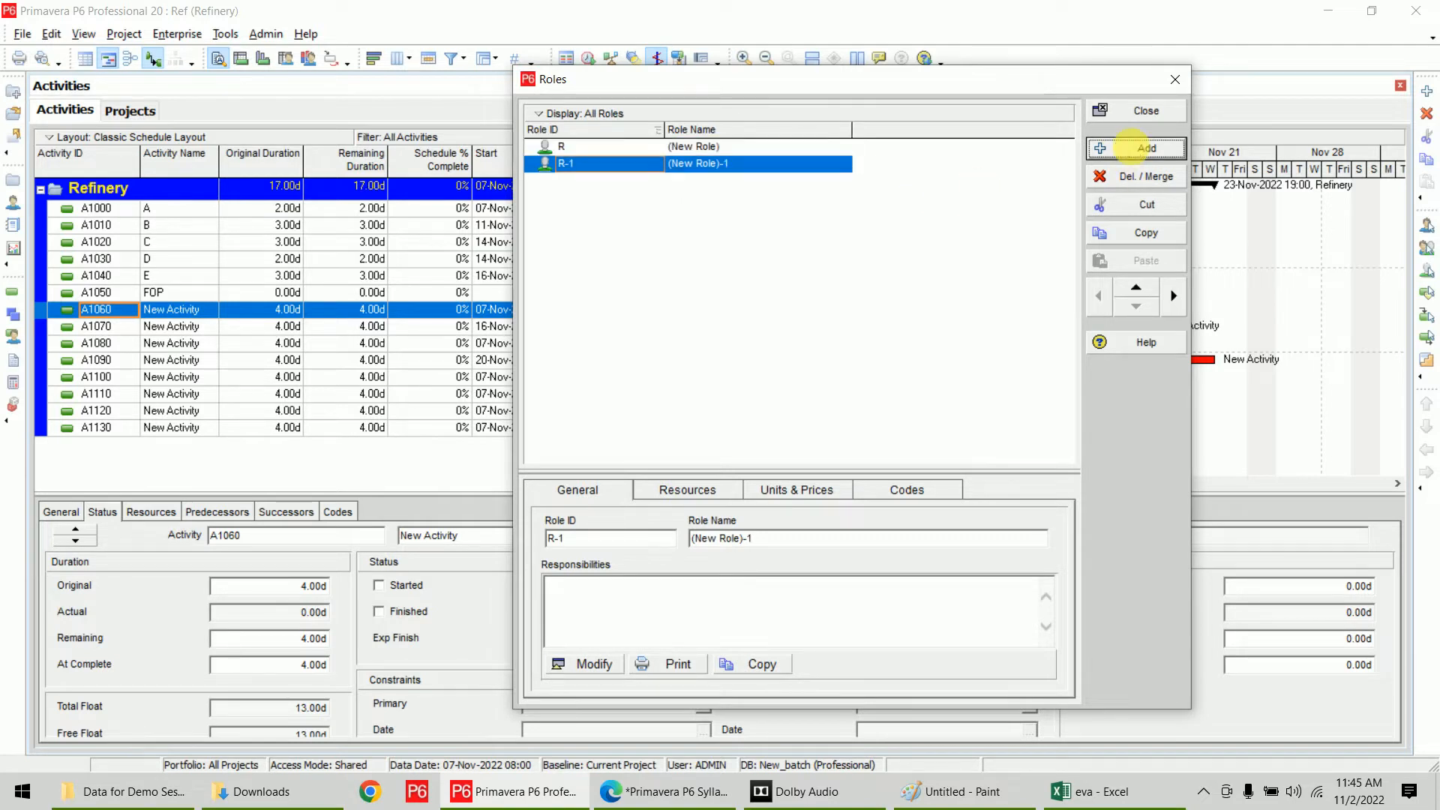
{"action": "left_click", "coordinate": [1134, 152]}
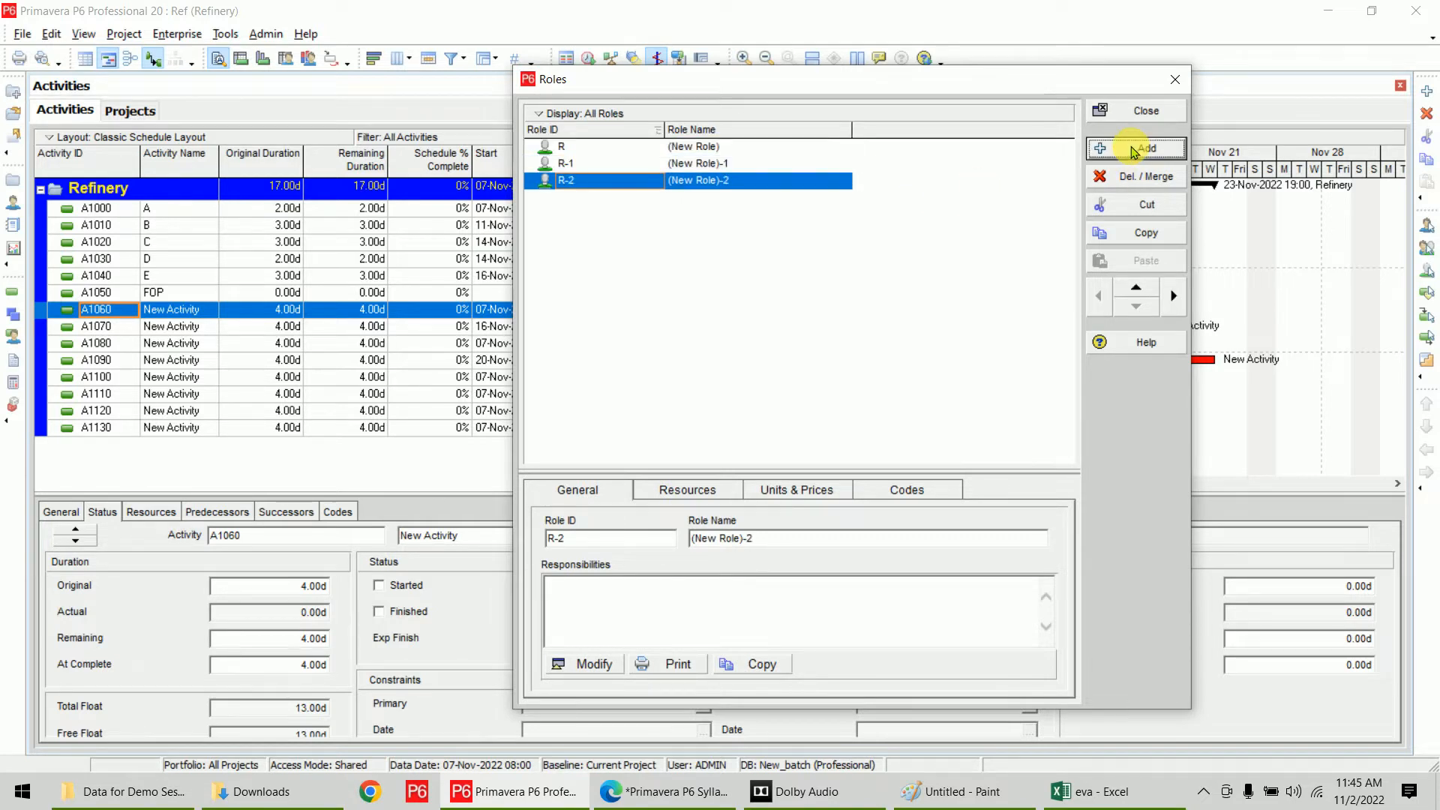
{"action": "left_click", "coordinate": [1134, 150]}
{"action": "left_click", "coordinate": [1134, 150]}
{"action": "left_click", "coordinate": [1134, 150]}
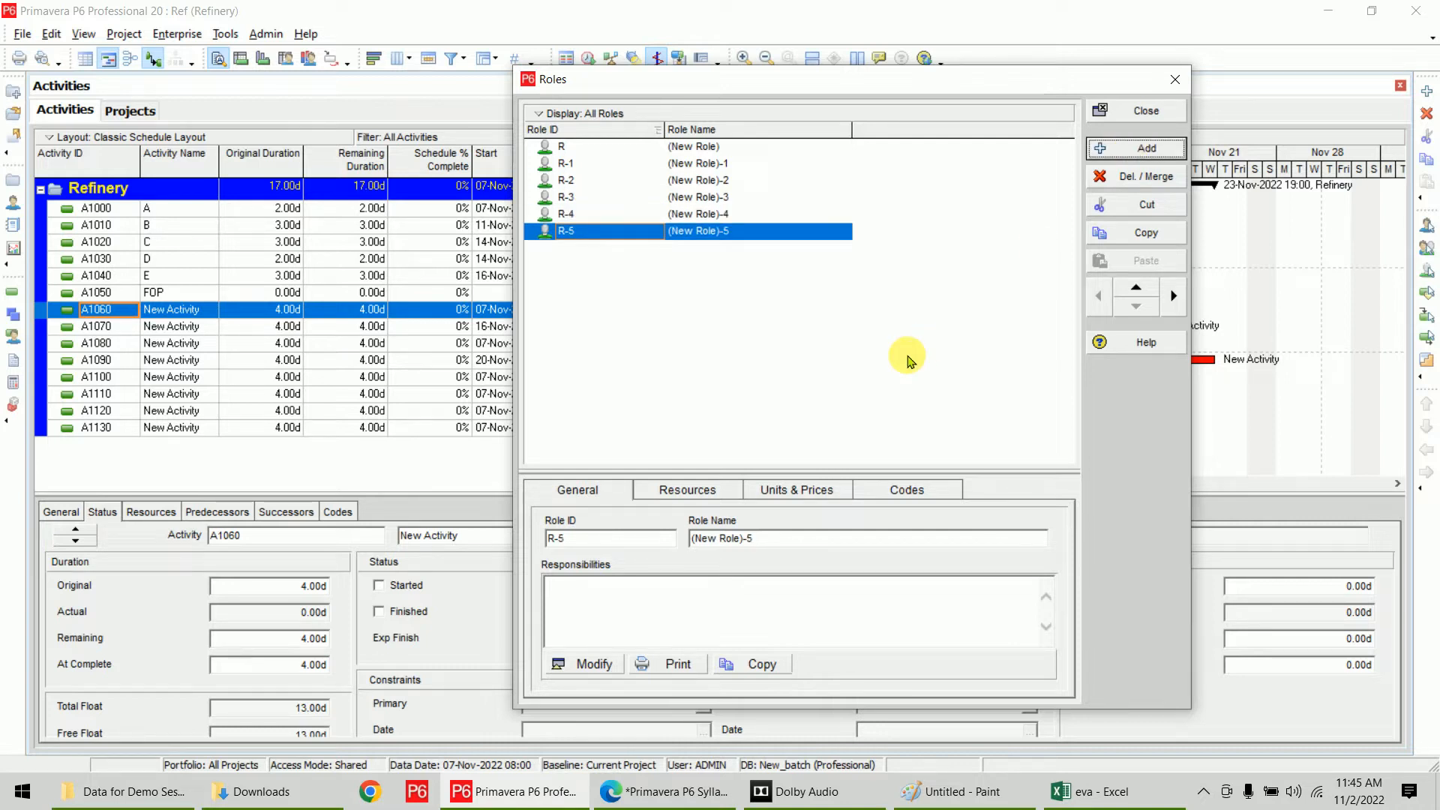
Set the Role IDs of the six new roles, in list order, to ST, SE, PP, BB, FT and WL
{"action": "left_click", "coordinate": [612, 146]}
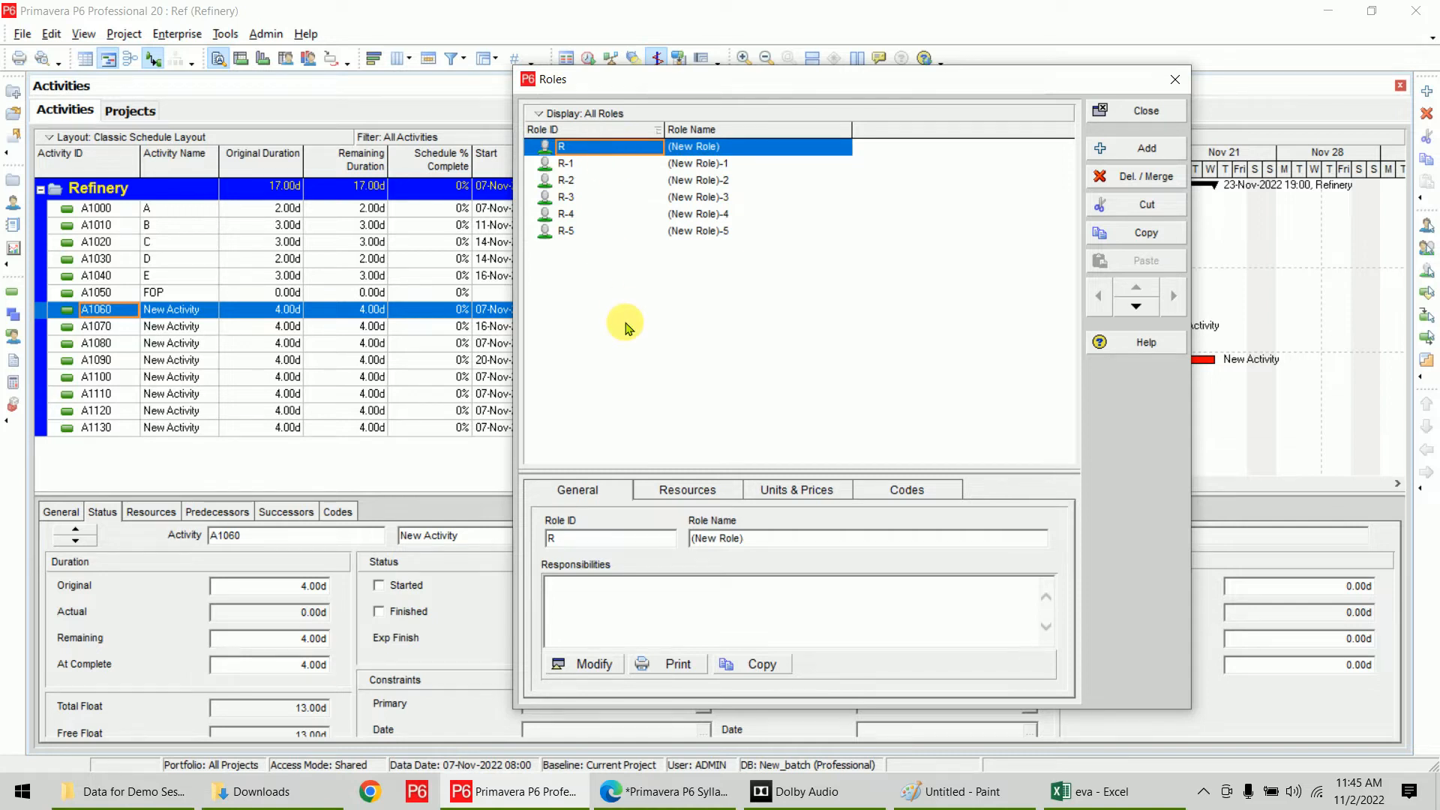
{"action": "type", "text": "ST"}
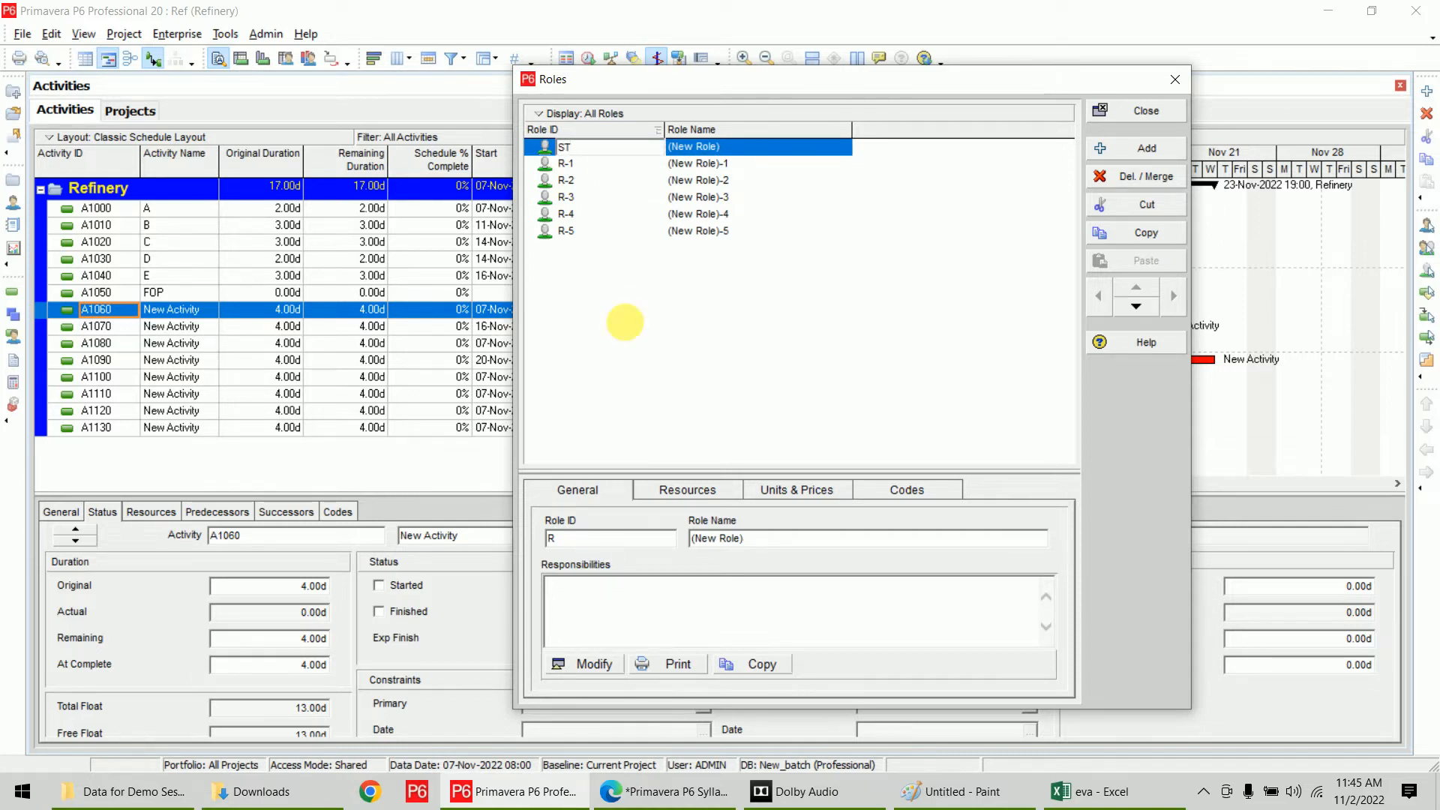
{"action": "key", "text": "Return"}
{"action": "type", "text": "SE"}
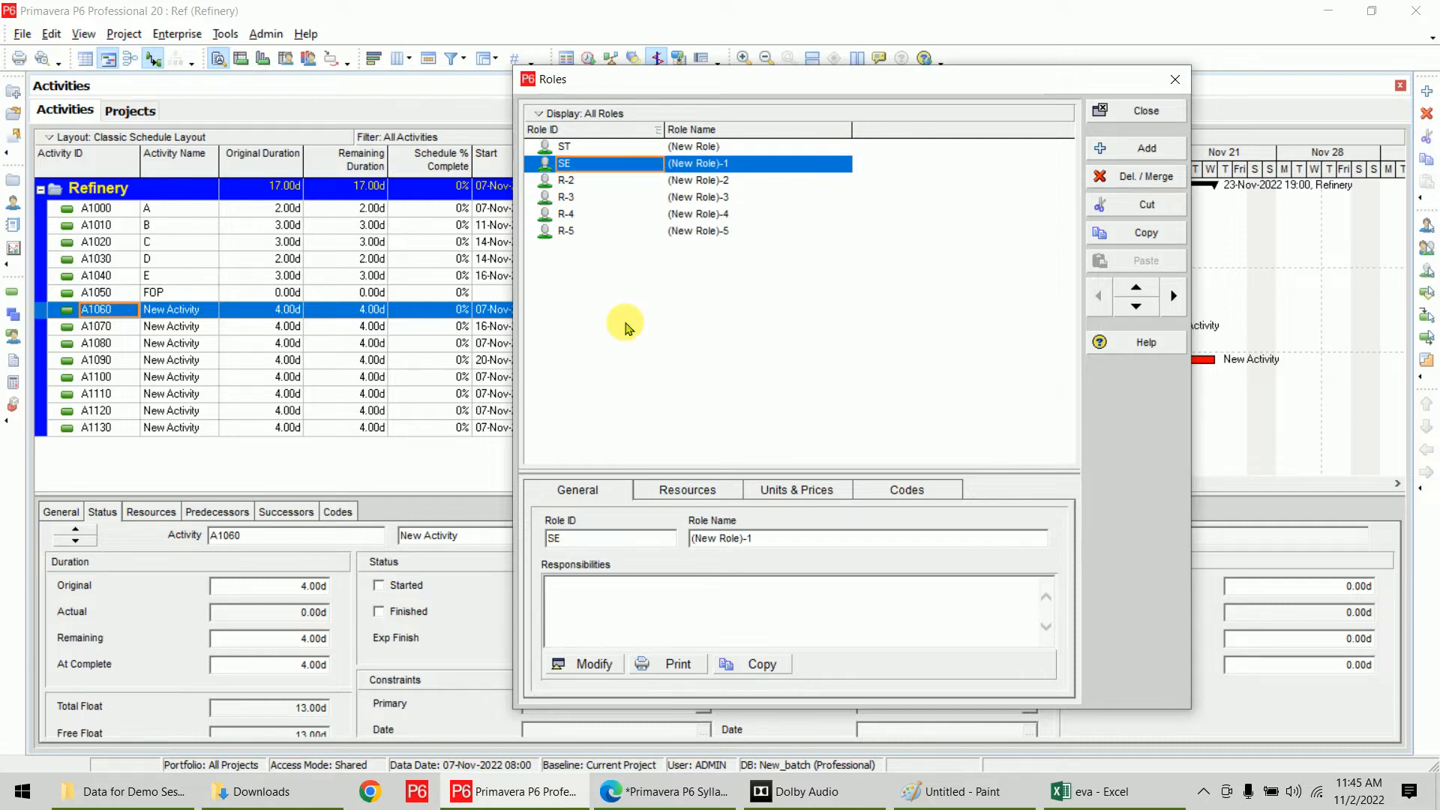
{"action": "key", "text": "Return"}
{"action": "type", "text": "PP"}
{"action": "key", "text": "Return"}
{"action": "type", "text": "BB"}
{"action": "key", "text": "Return"}
{"action": "type", "text": "FT"}
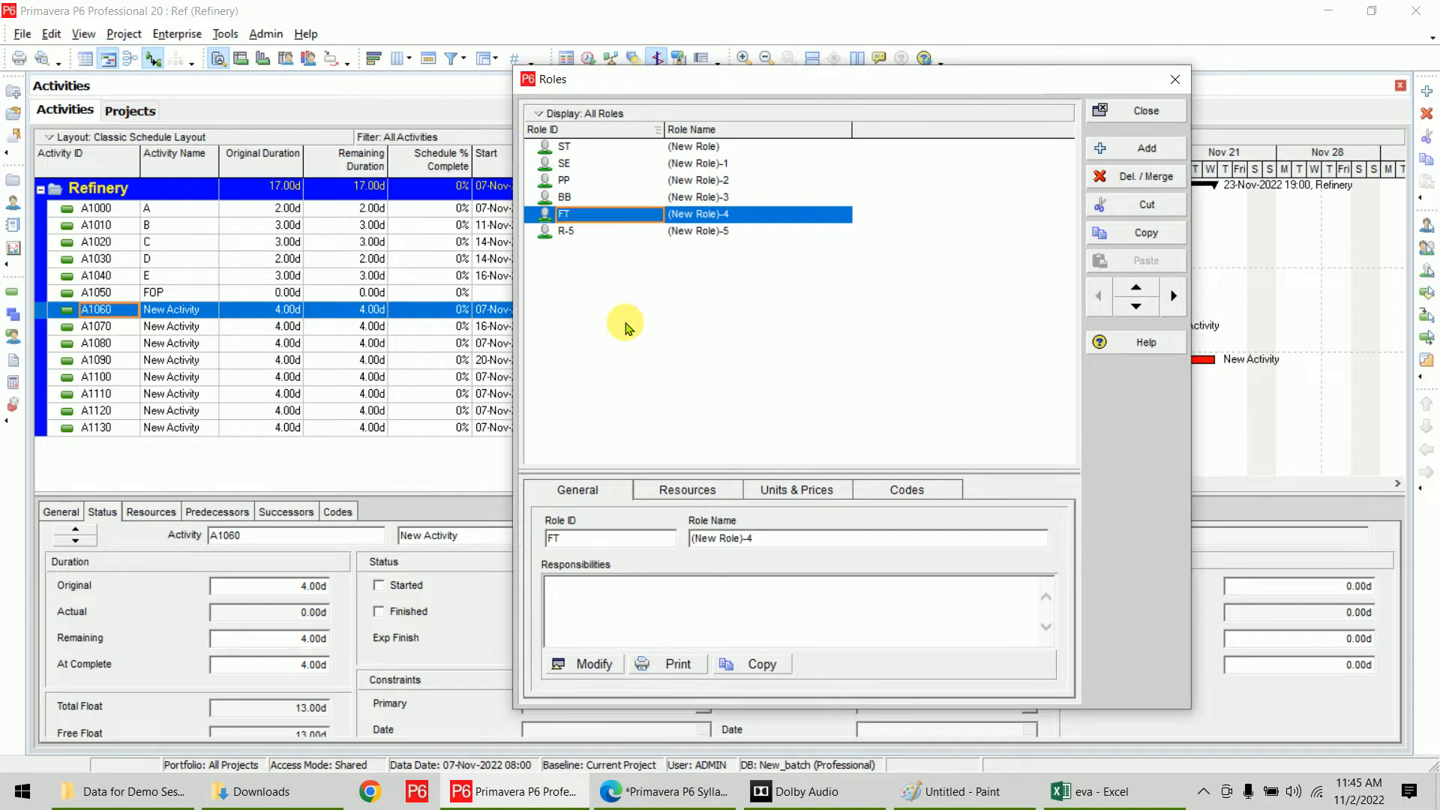
{"action": "key", "text": "Return"}
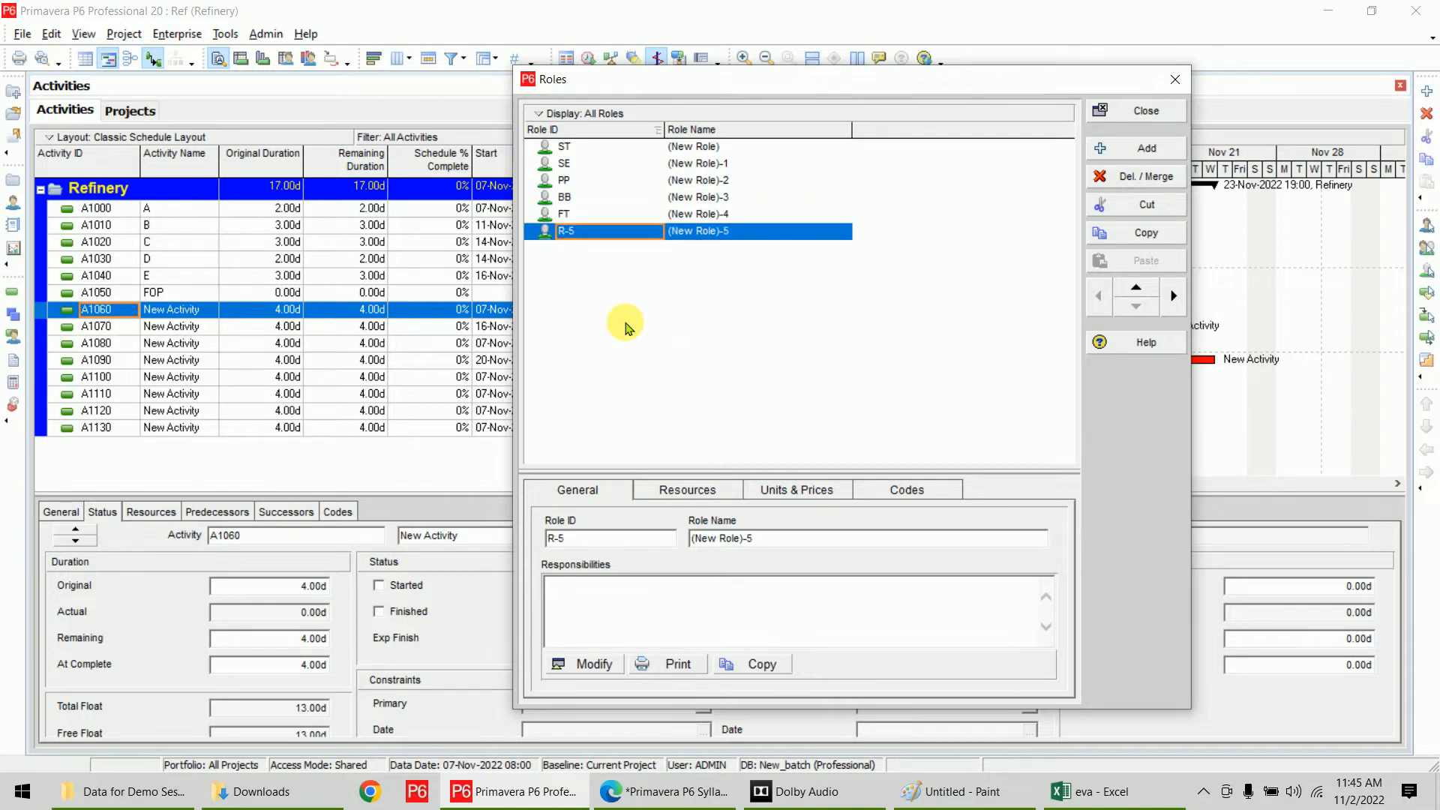
{"action": "type", "text": "WL"}
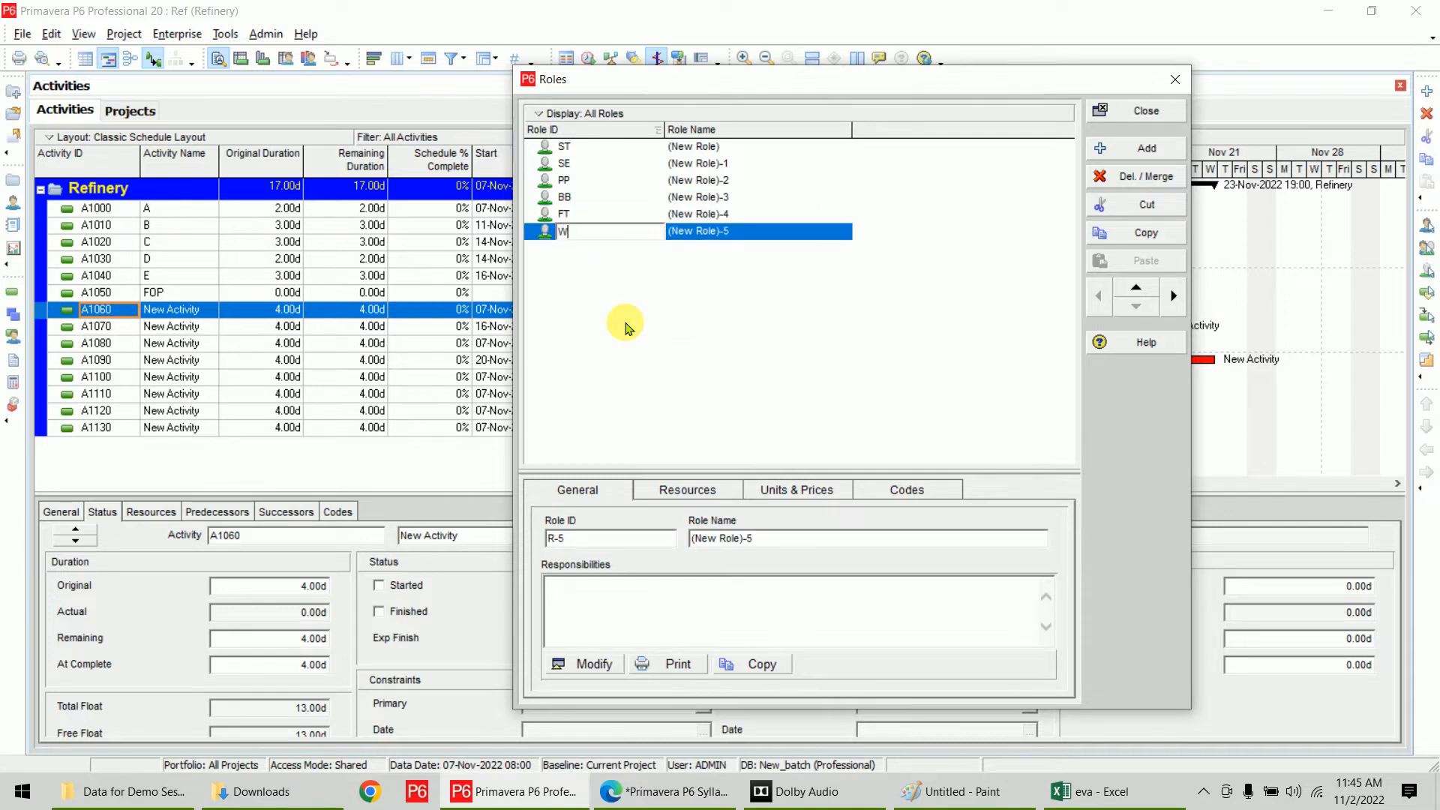
{"action": "key", "text": "Return"}
Name role ST "Structure Engg" and role SE "Site Engg"
{"action": "key", "text": "Up"}
{"action": "key", "text": "Up"}
{"action": "key", "text": "Up"}
{"action": "key", "text": "Up"}
{"action": "key", "text": "Up"}
{"action": "key", "text": "Tab"}
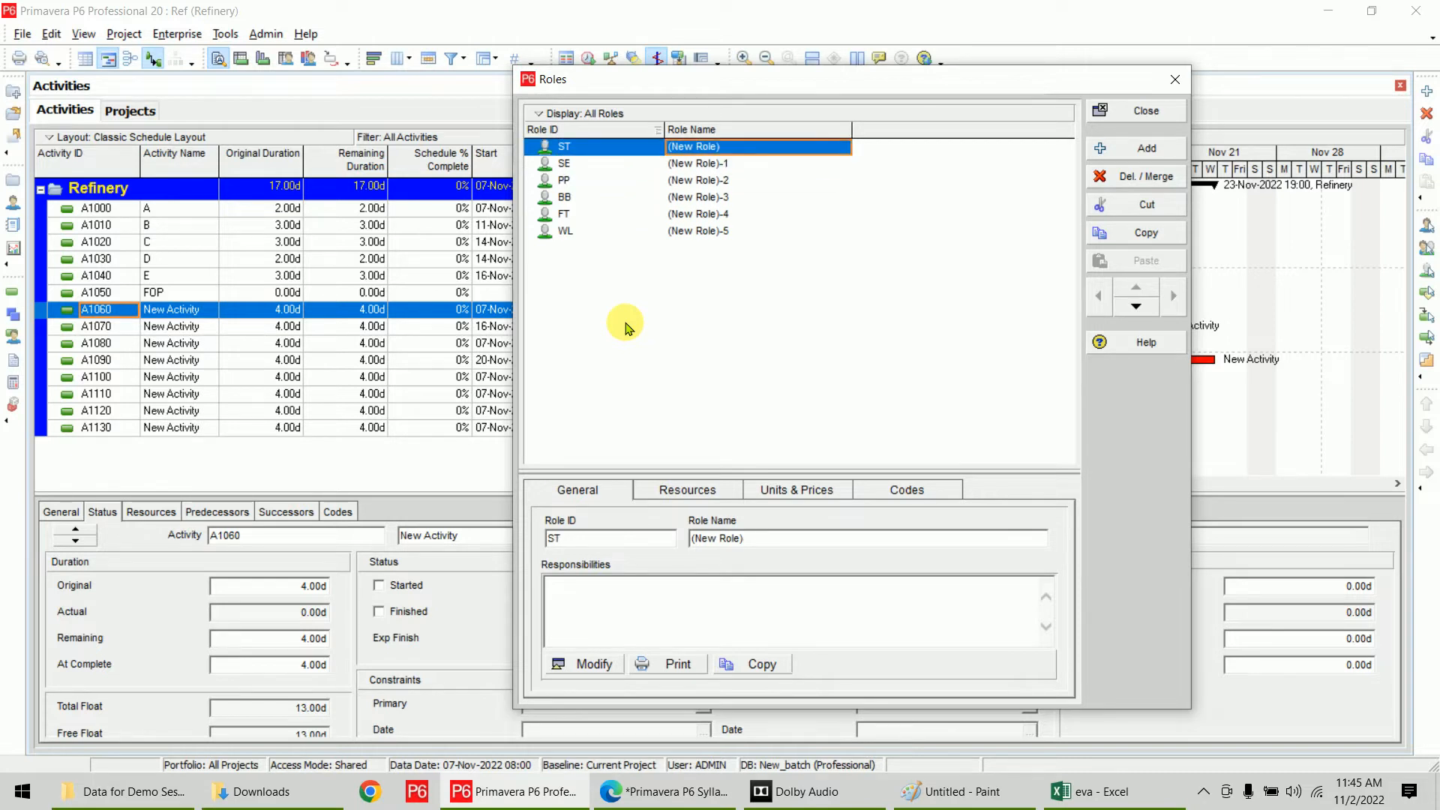
{"action": "type", "text": "Strcu"}
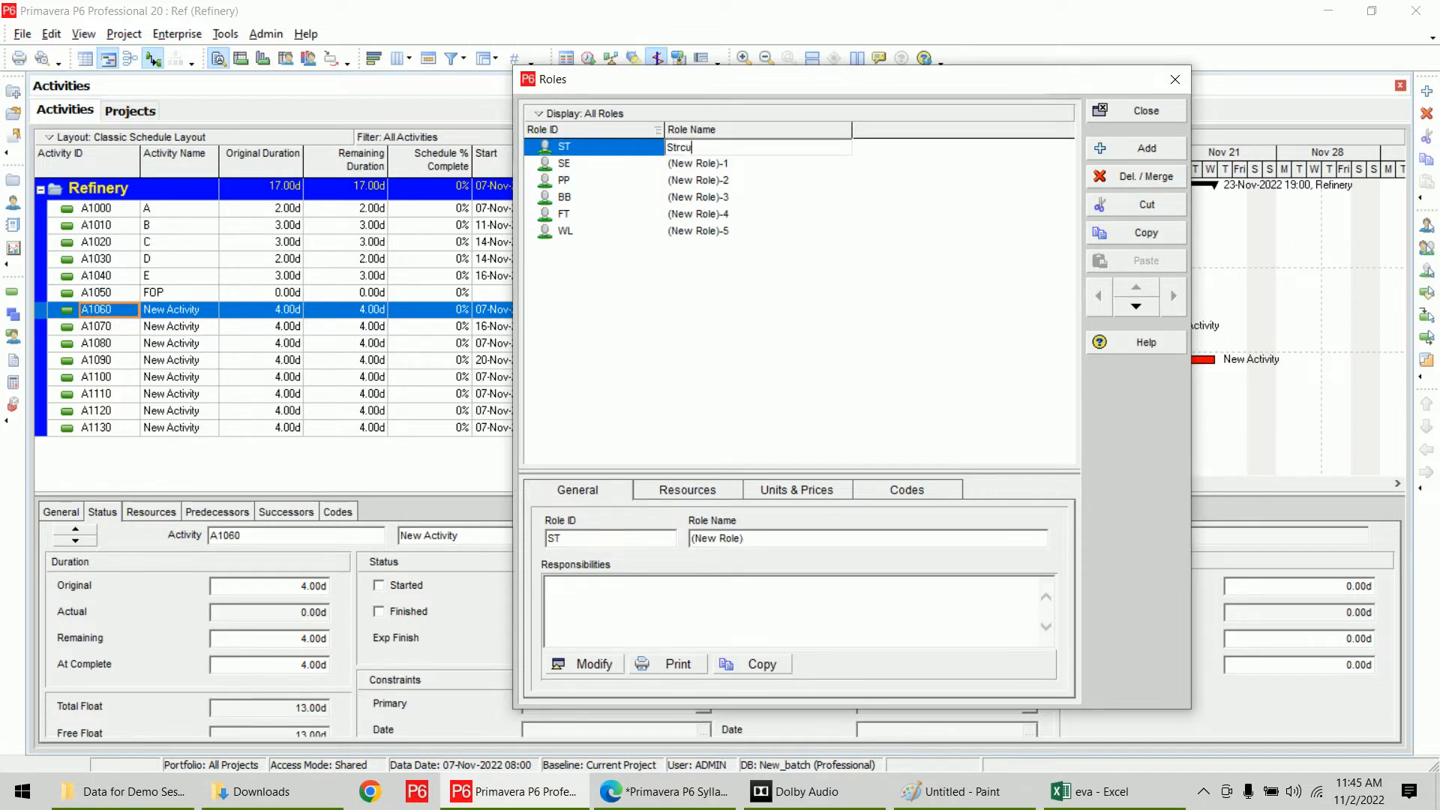
{"action": "key", "text": "BackSpace"}
{"action": "key", "text": "BackSpace"}
{"action": "type", "text": "ucture Engg"}
{"action": "key", "text": "Down"}
{"action": "type", "text": "Site Engg"}
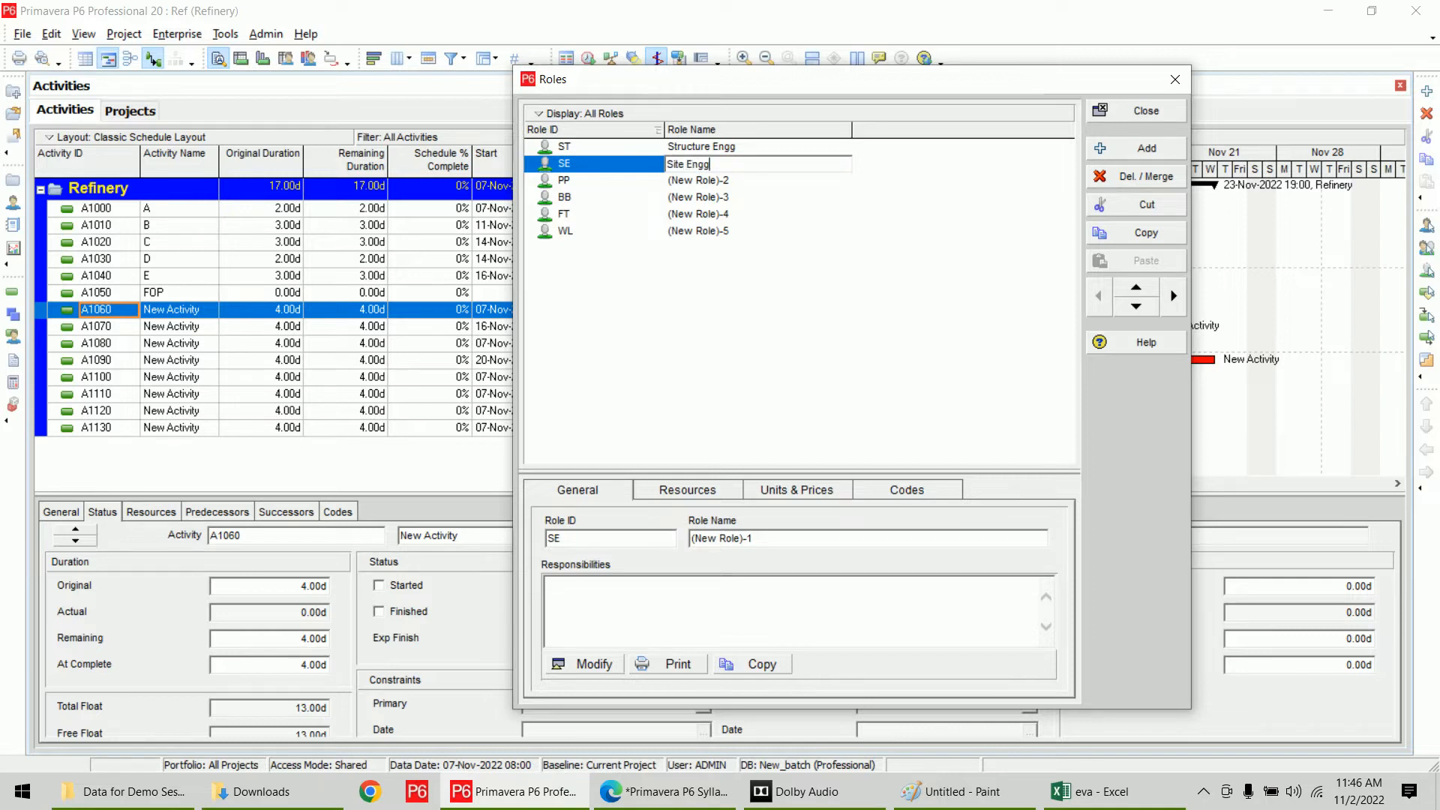
{"action": "left_click", "coordinate": [628, 328]}
Name role PP "Project Planner", BB "Bar Binder", FT "Fitter" and WL "Welder"
{"action": "key", "text": "Down"}
{"action": "type", "text": "Proj"}
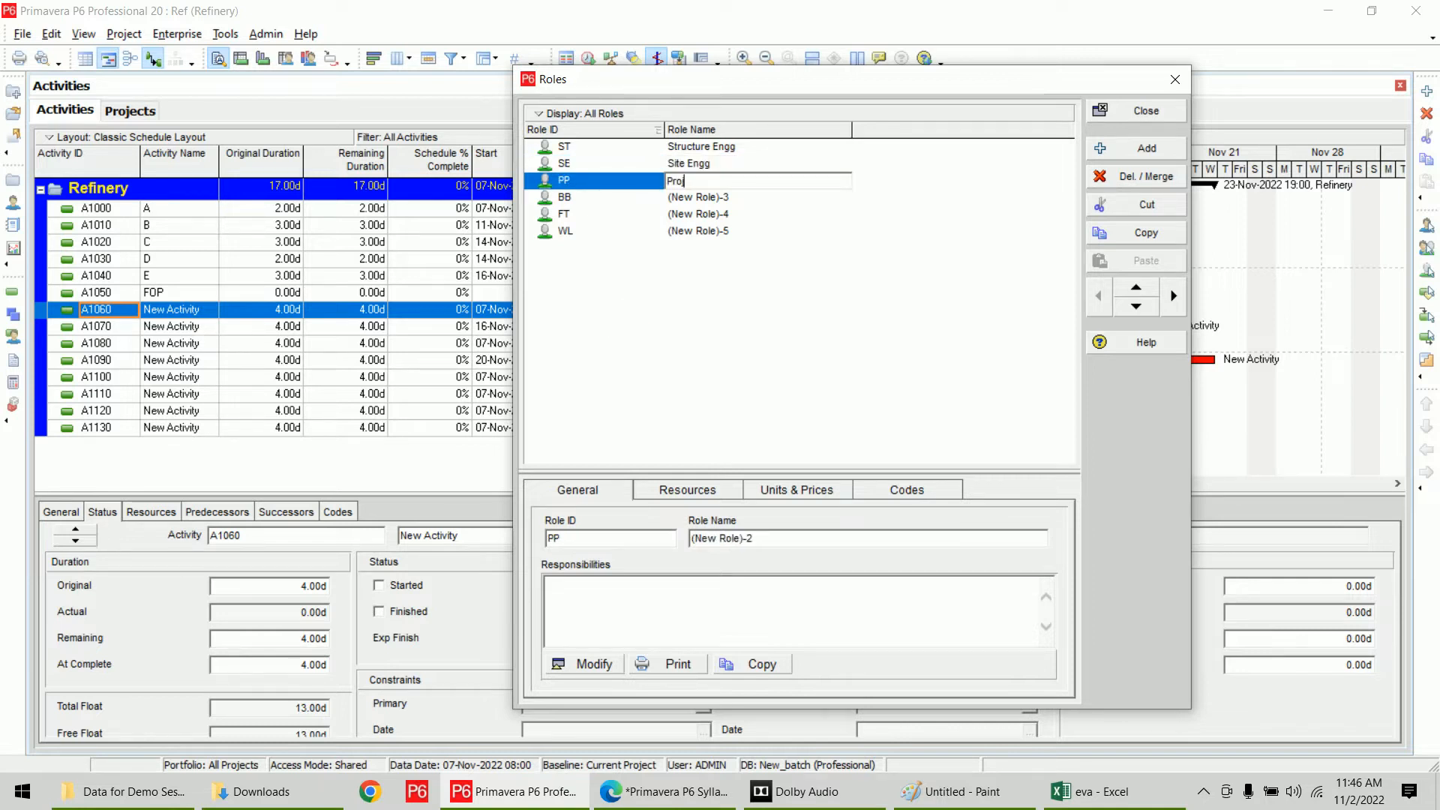
{"action": "type", "text": "ect Planner"}
{"action": "left_click", "coordinate": [629, 327]}
{"action": "key", "text": "Down"}
{"action": "type", "text": "Bar Binder"}
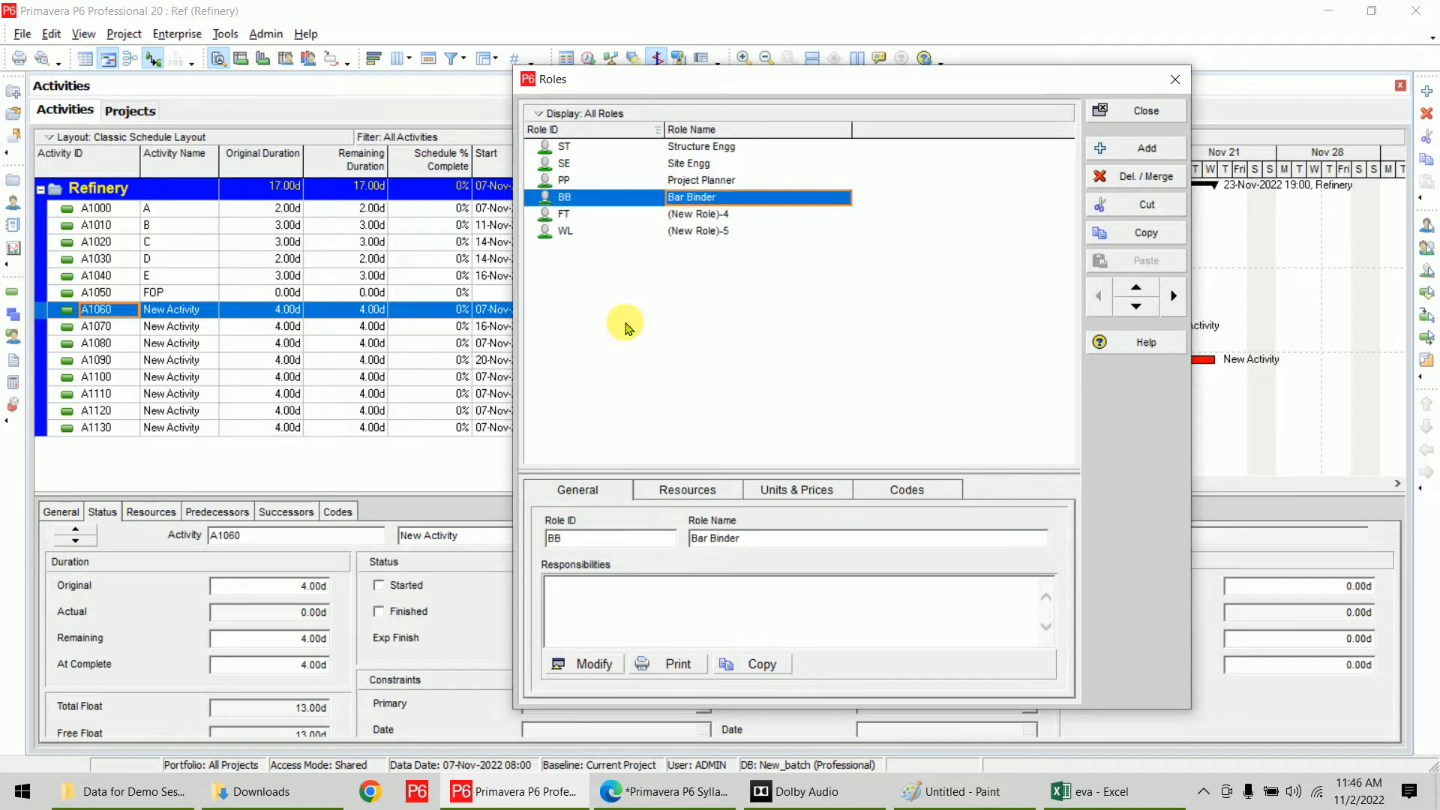
{"action": "key", "text": "Down"}
{"action": "type", "text": "Fitter"}
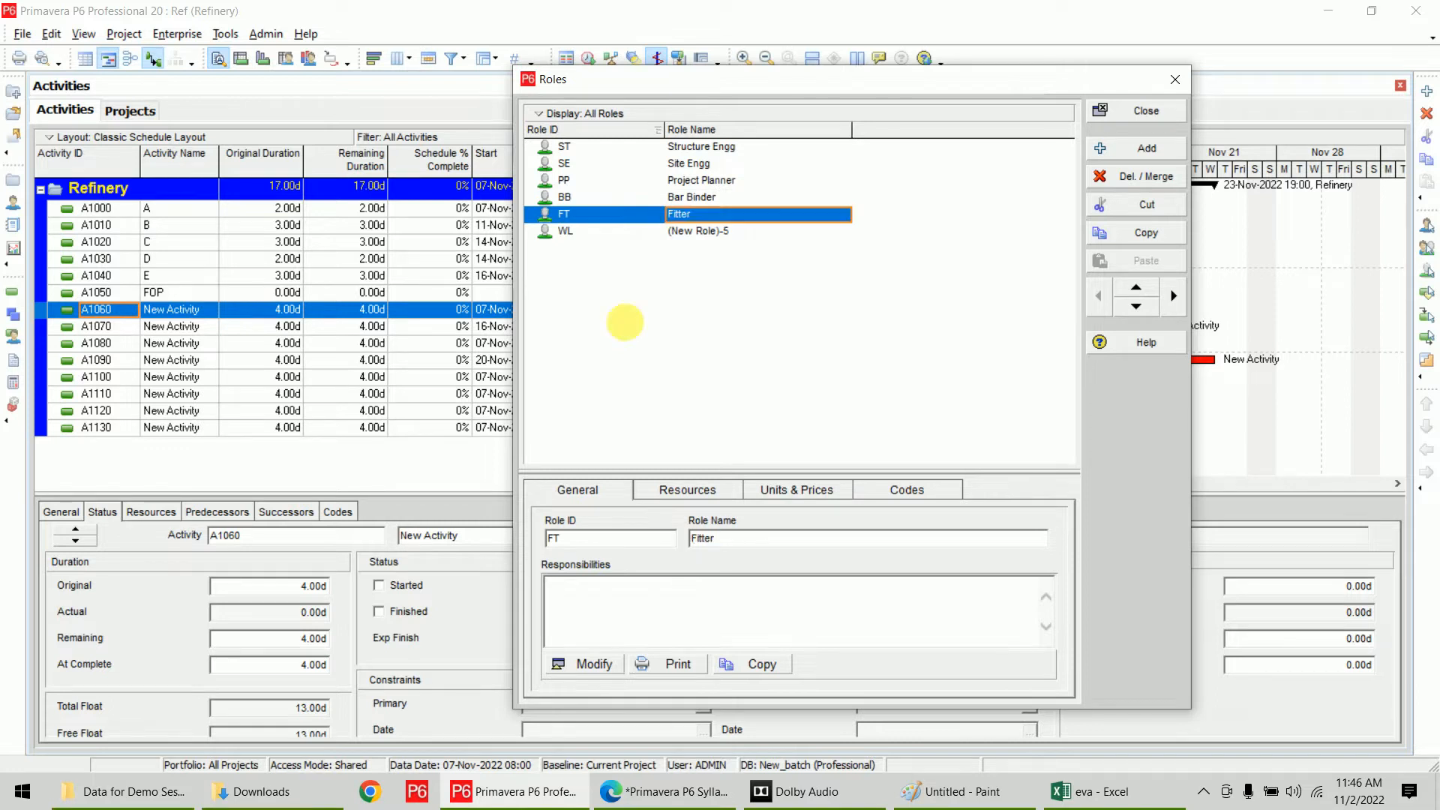
{"action": "key", "text": "Down"}
{"action": "type", "text": "Welder"}
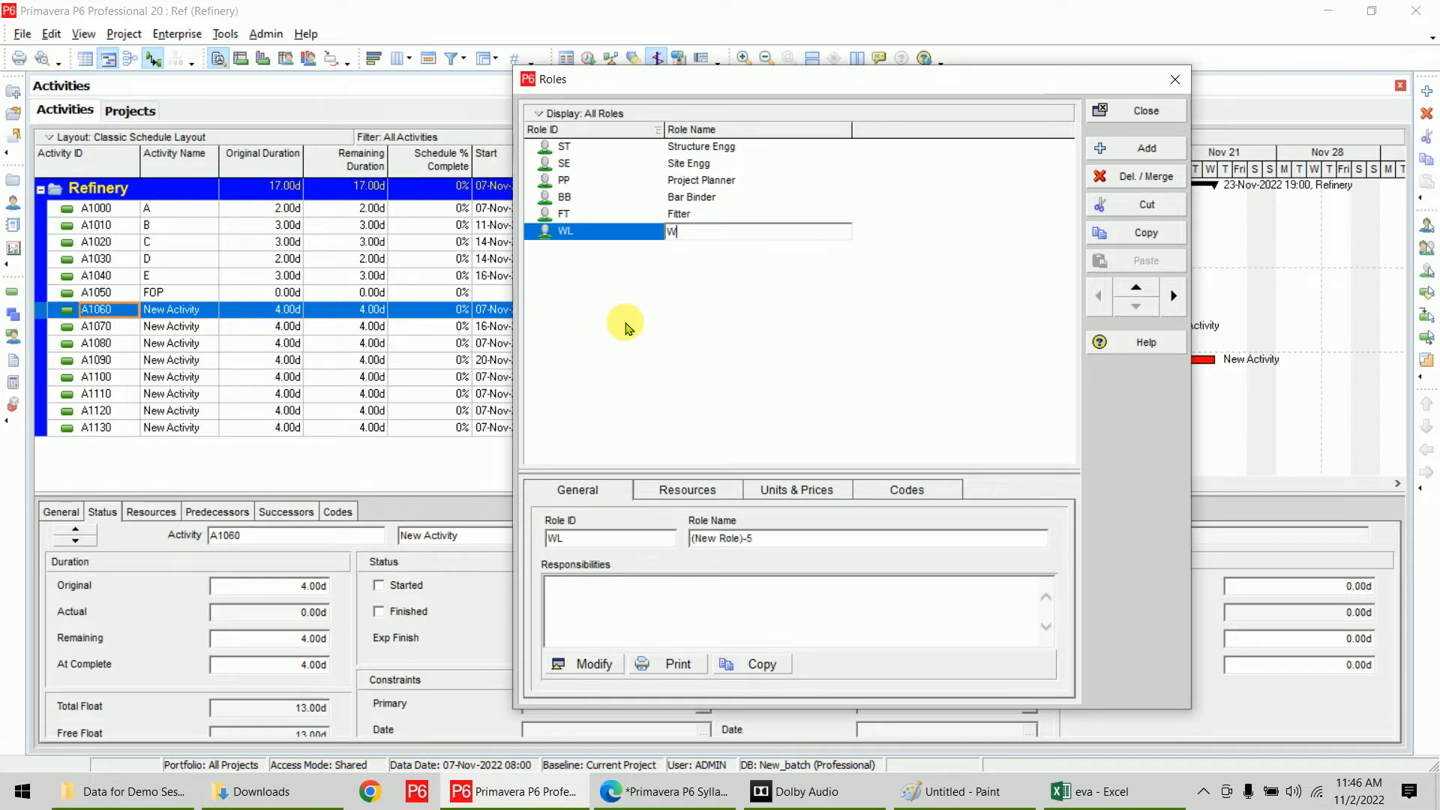
{"action": "left_click", "coordinate": [626, 328]}
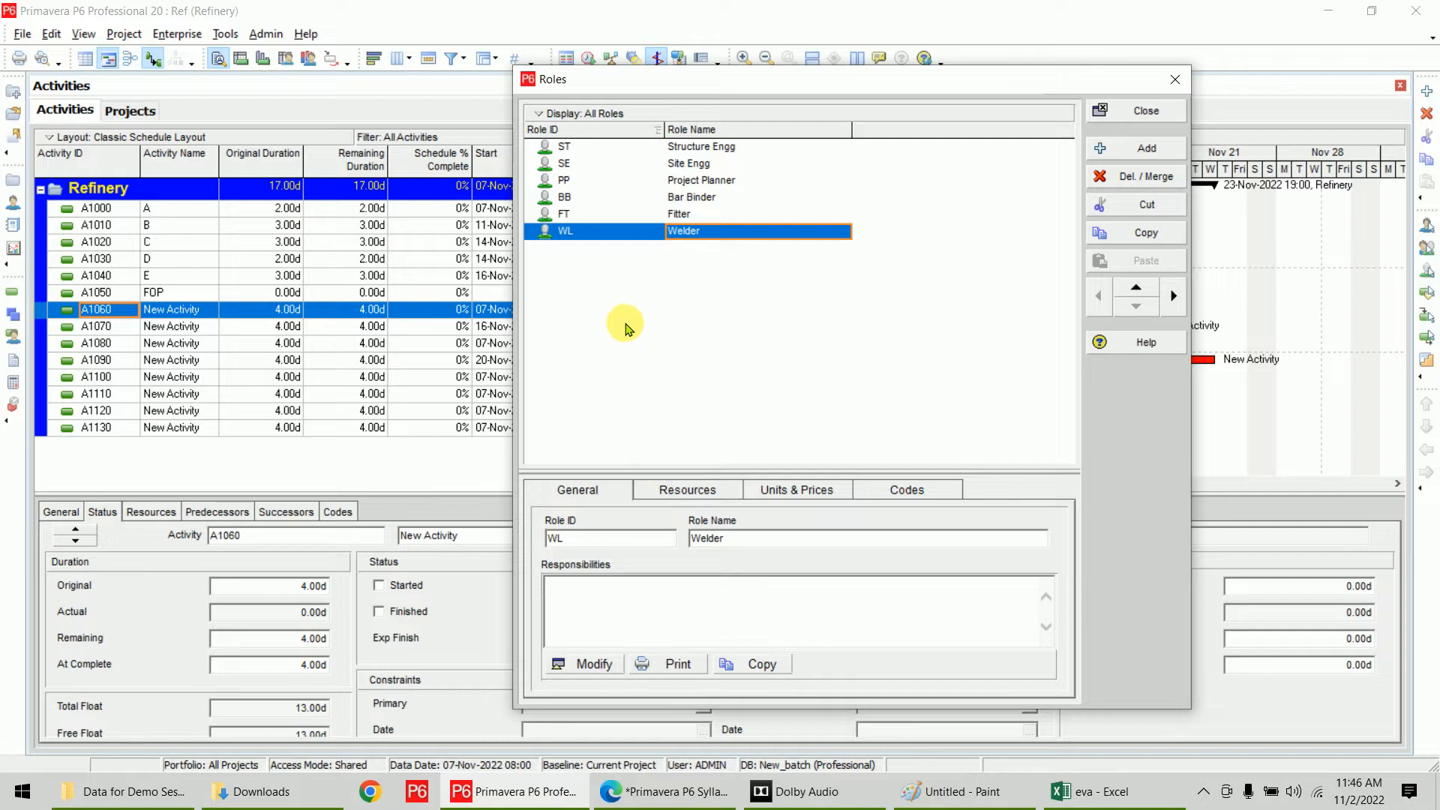
Enter "Responsibilty to design and analyze the structure safety" as the responsibilities of the Structure Engg role
{"action": "left_click", "coordinate": [721, 150]}
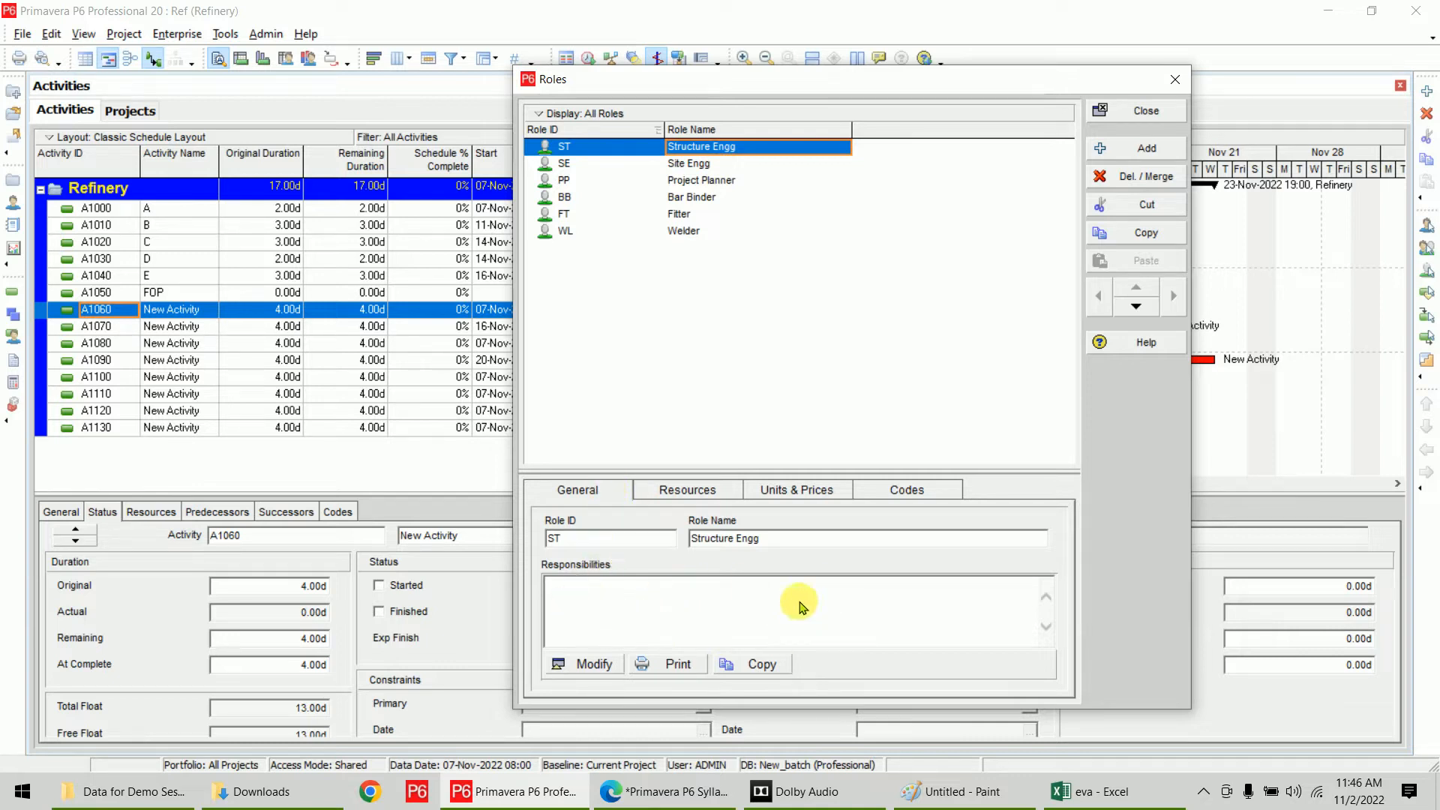
{"action": "left_click", "coordinate": [632, 605]}
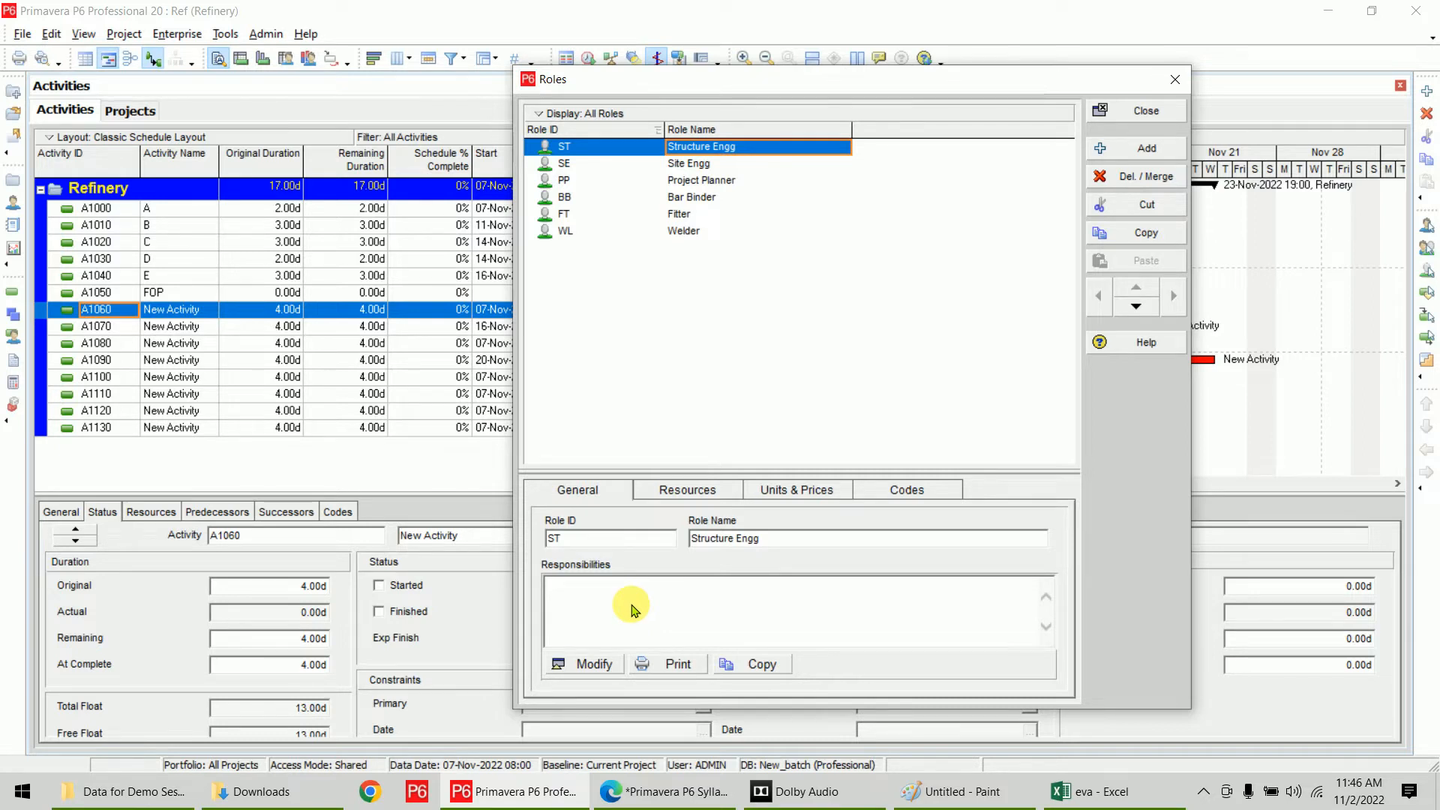
{"action": "left_click", "coordinate": [607, 664]}
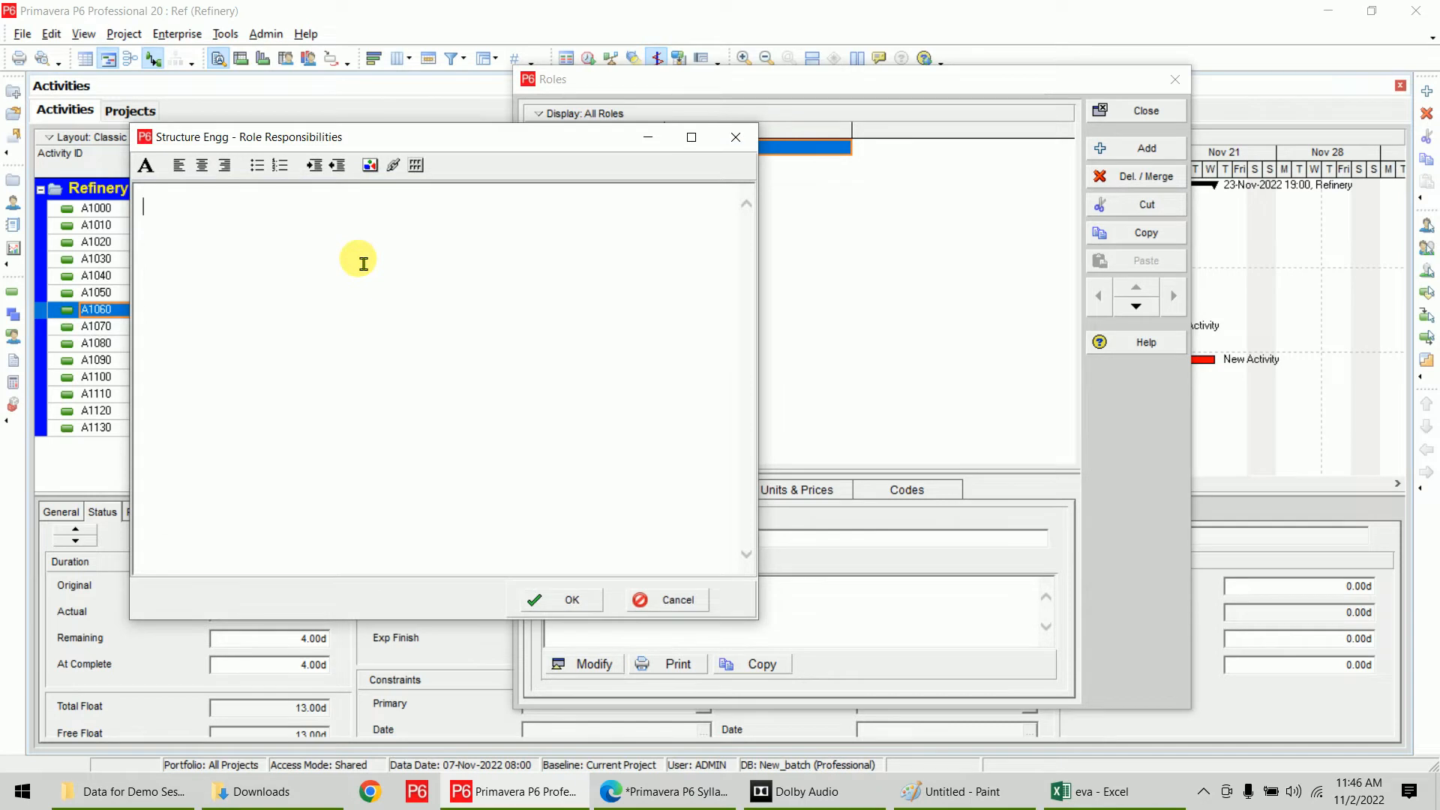
{"action": "type", "text": "Responsibilty to desig"}
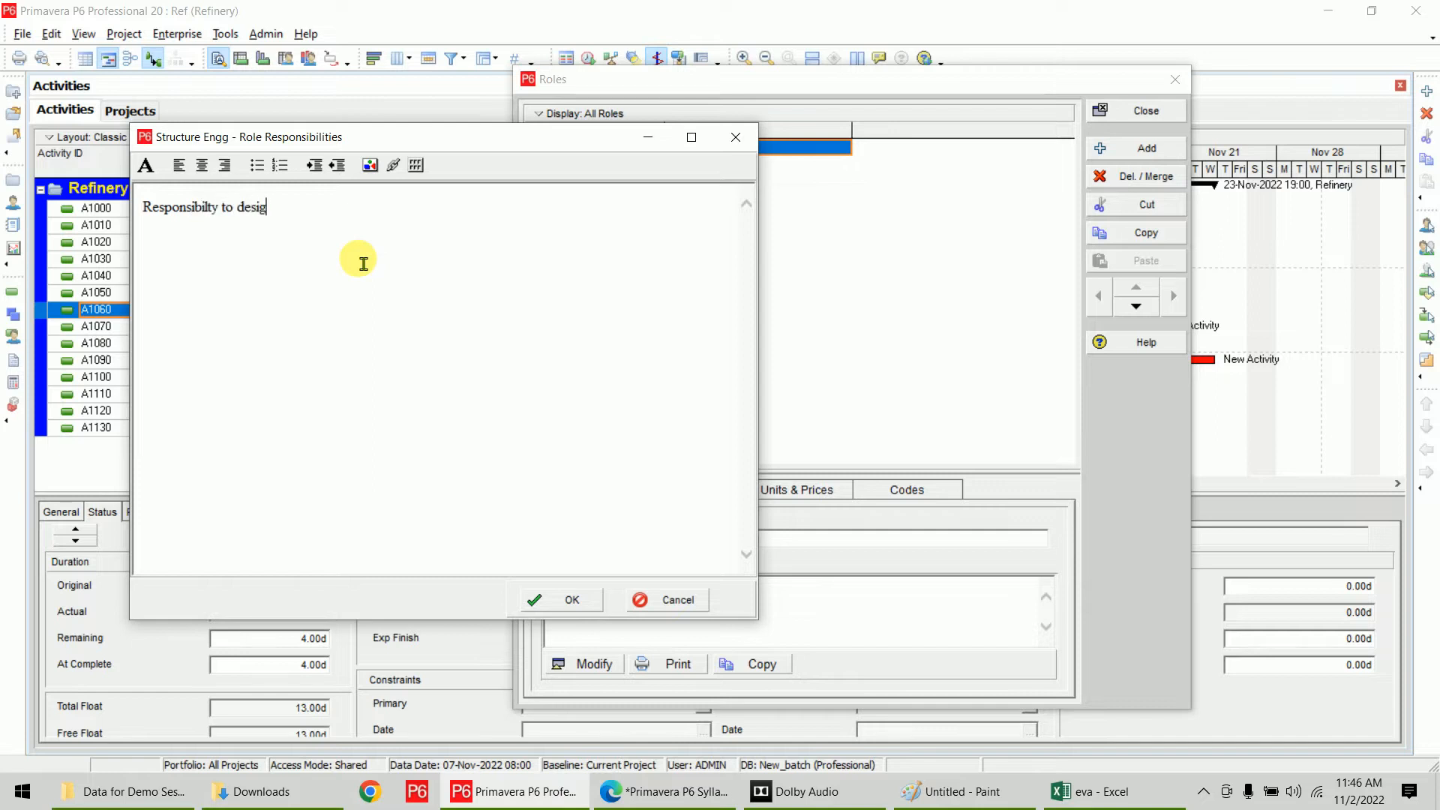
{"action": "type", "text": "n and analyze the structure"}
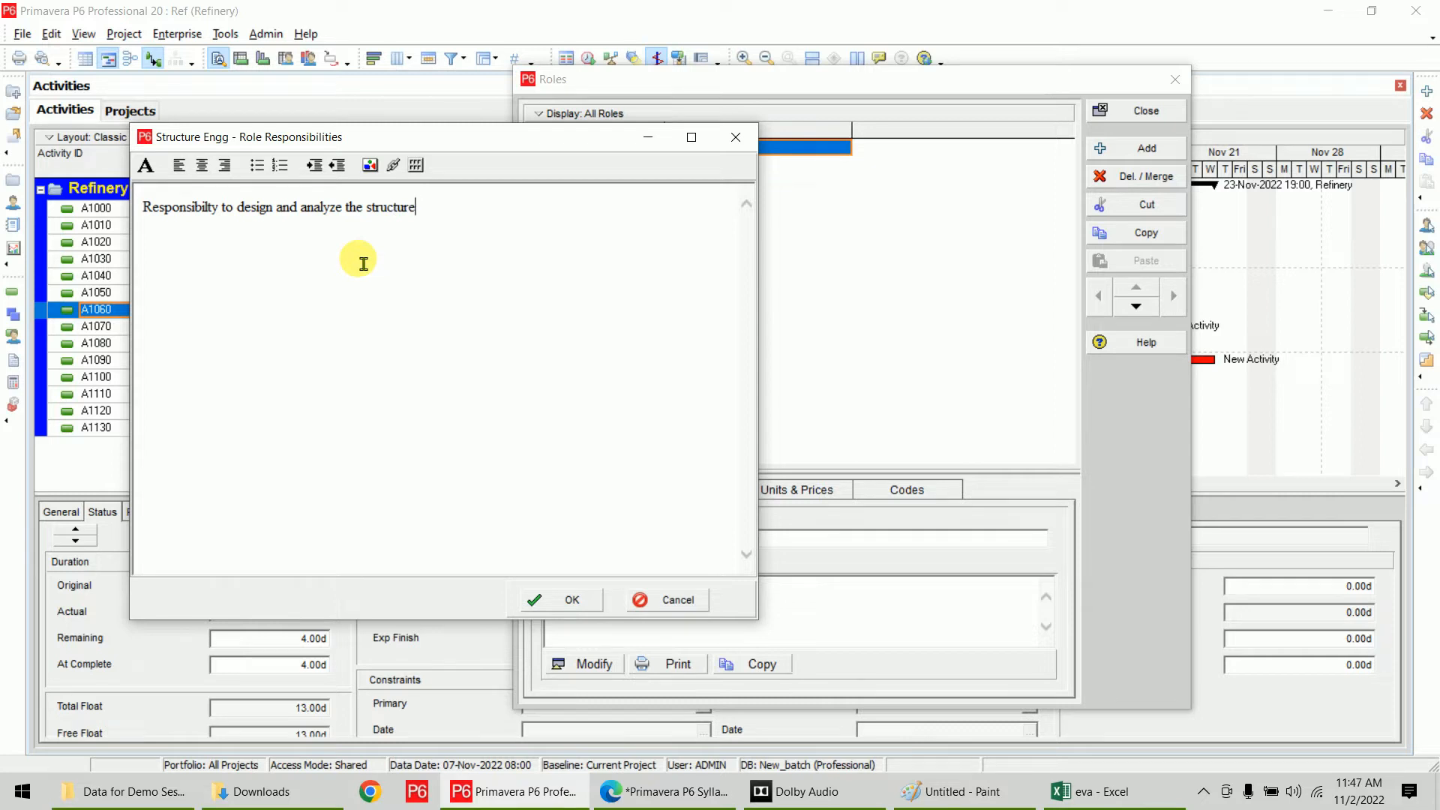
{"action": "type", "text": " safety"}
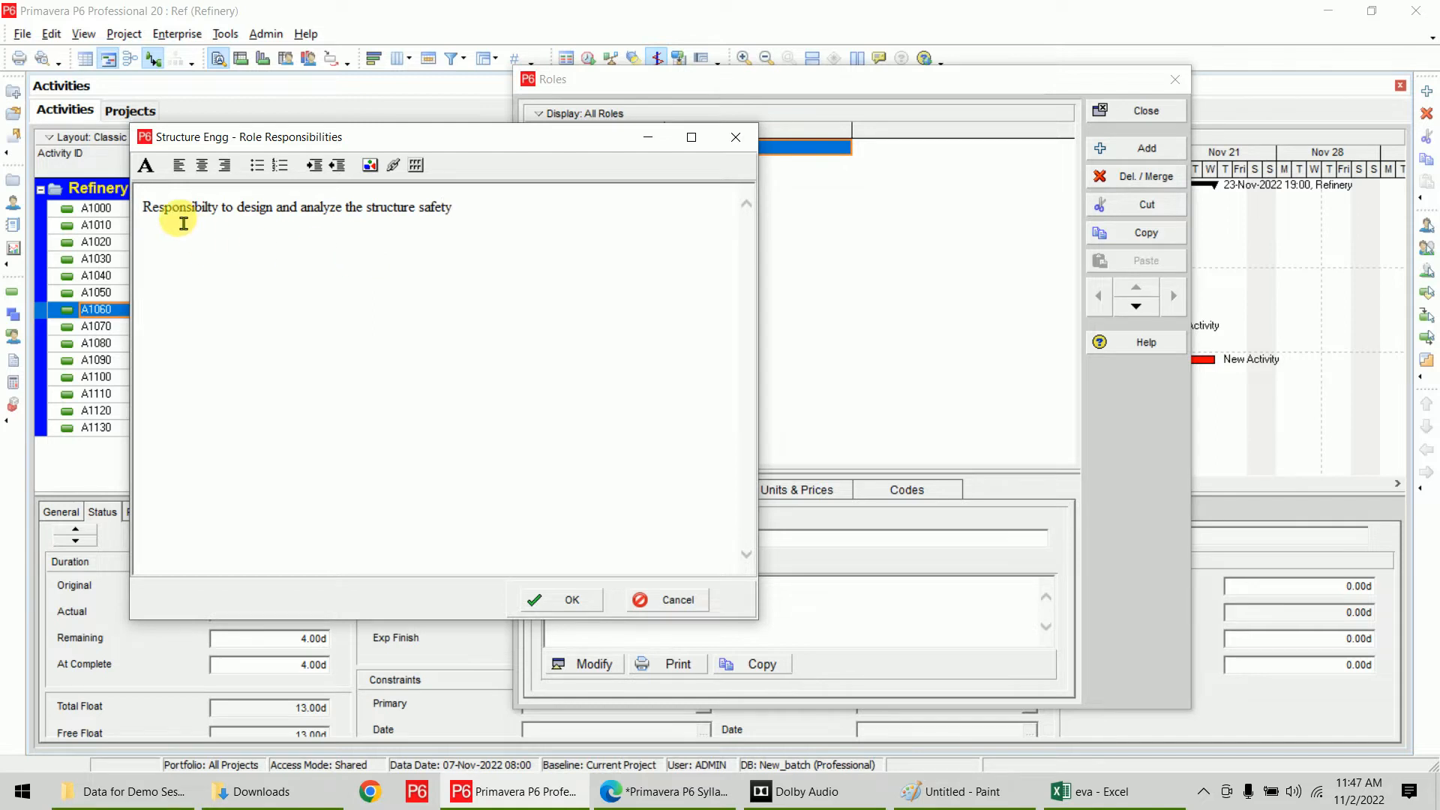
{"action": "left_click", "coordinate": [584, 600]}
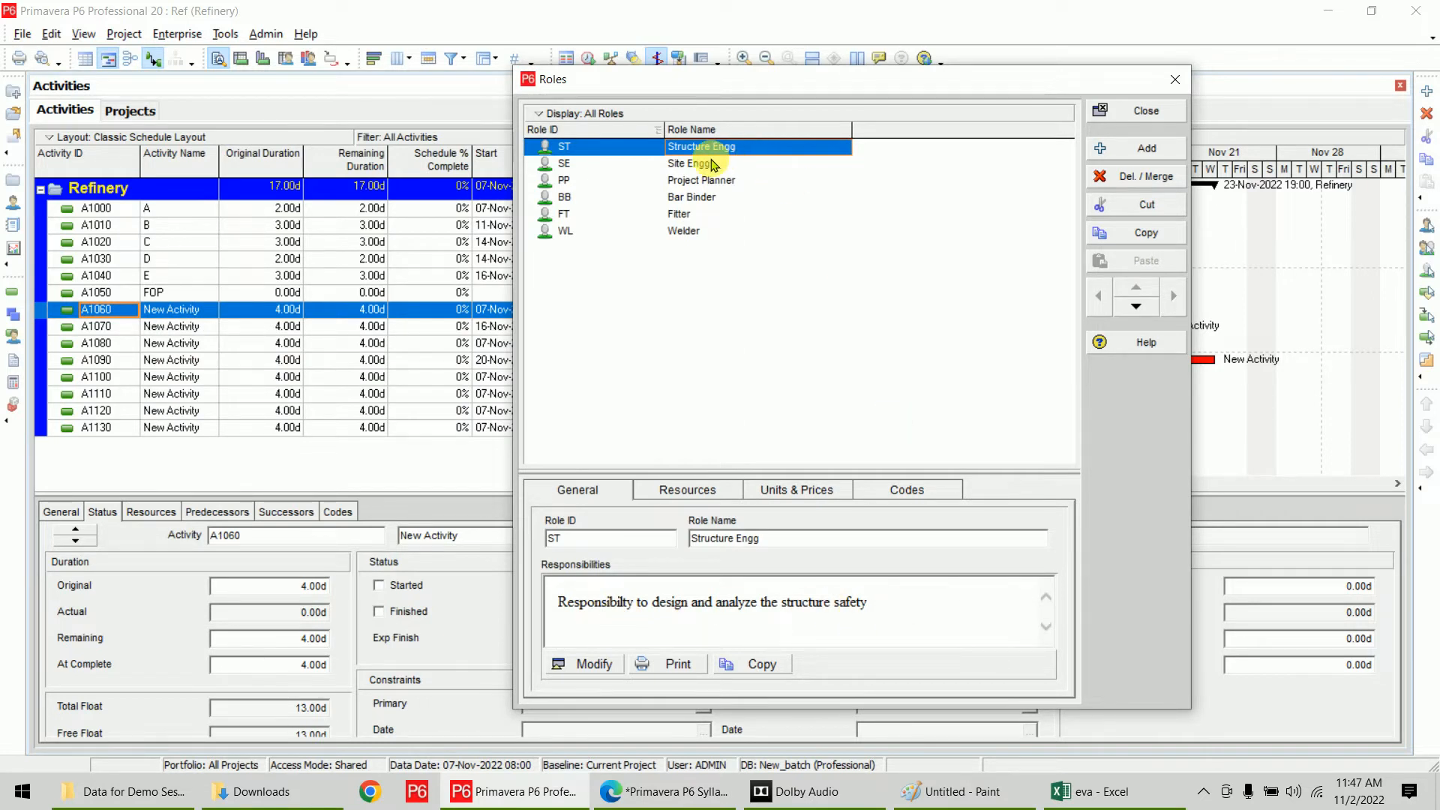
Show the Structure Engg role's units and prices, enlarging the details area and widening the Roles window
{"action": "left_click", "coordinate": [696, 494]}
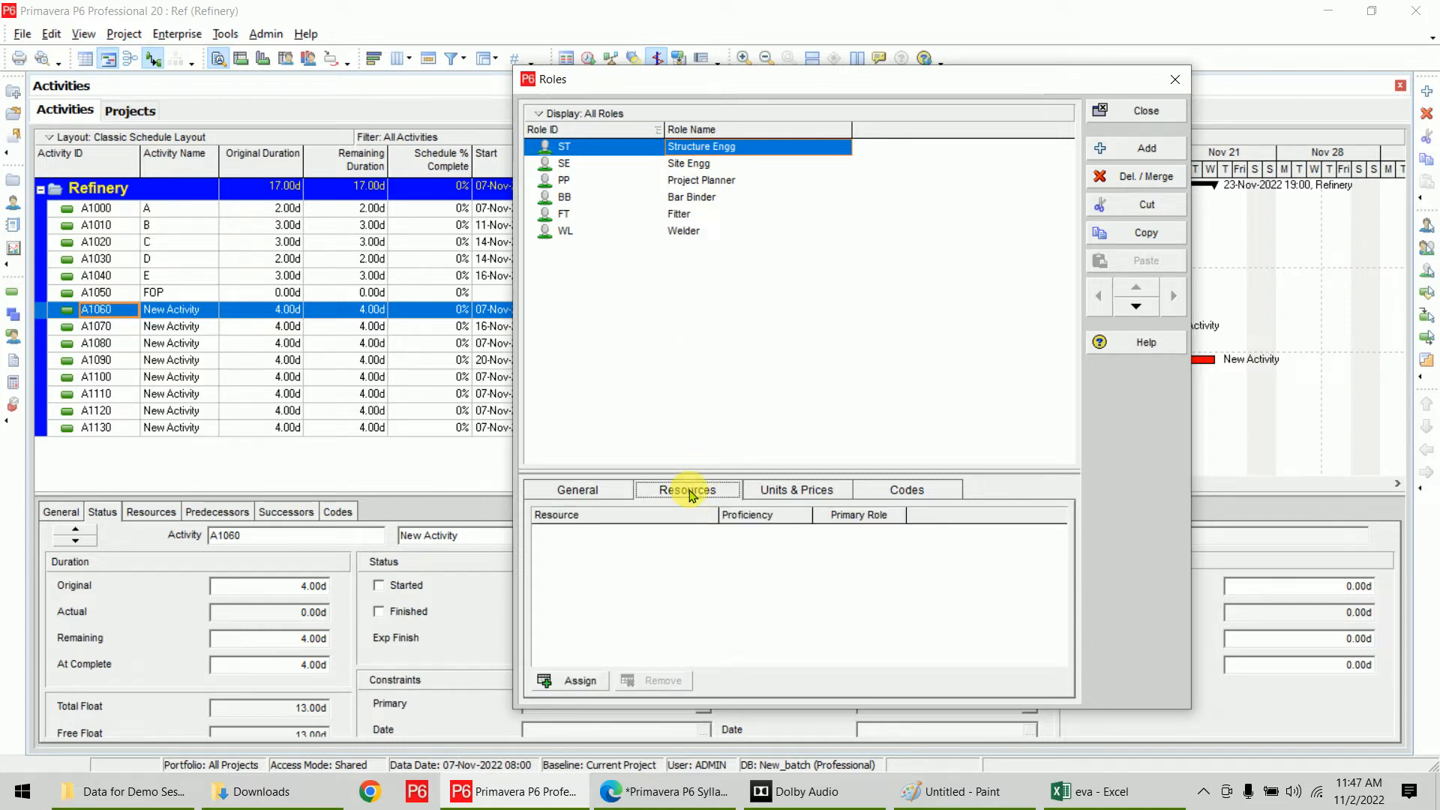
{"action": "left_click", "coordinate": [789, 496]}
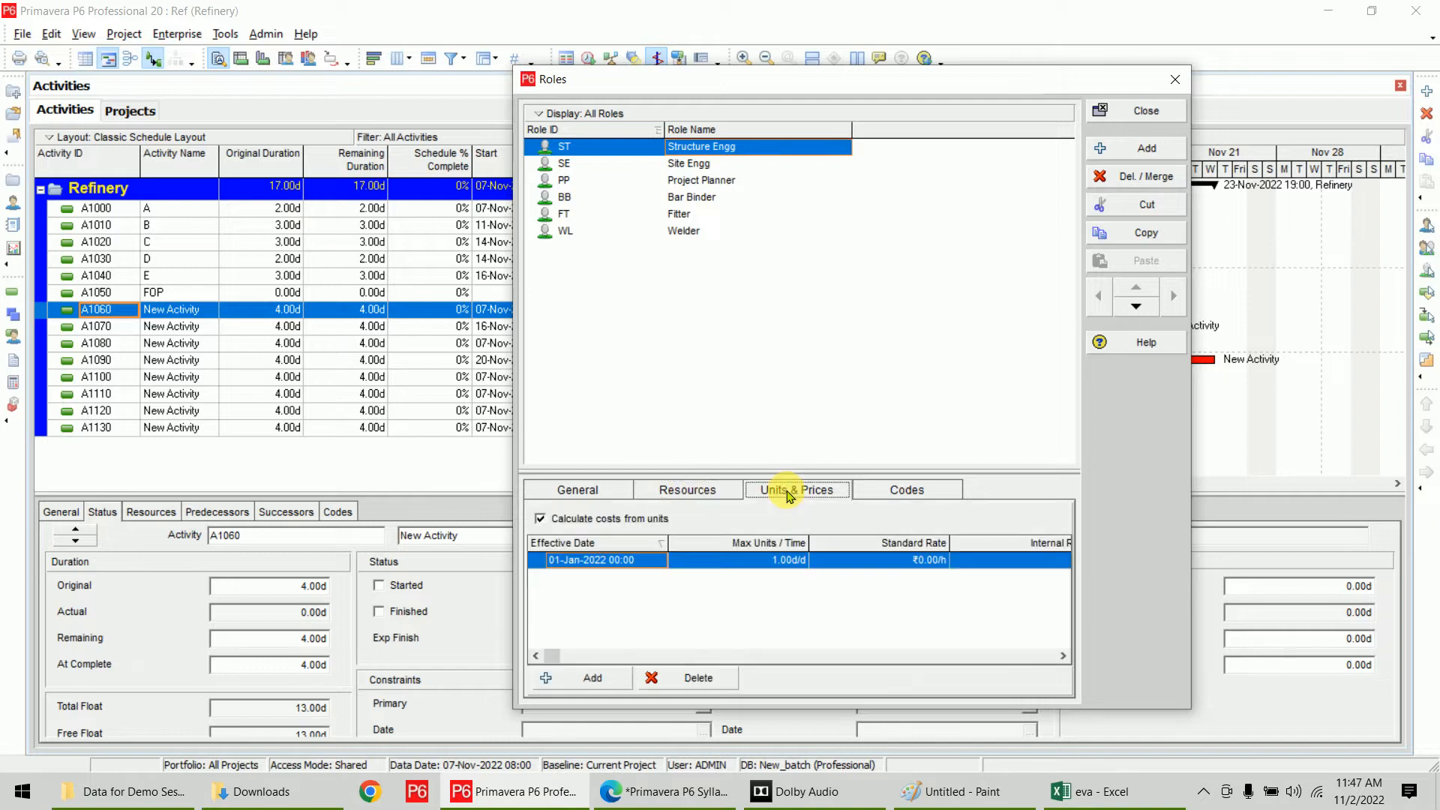
{"action": "left_click_drag", "start_coordinate": [787, 472], "coordinate": [797, 412]}
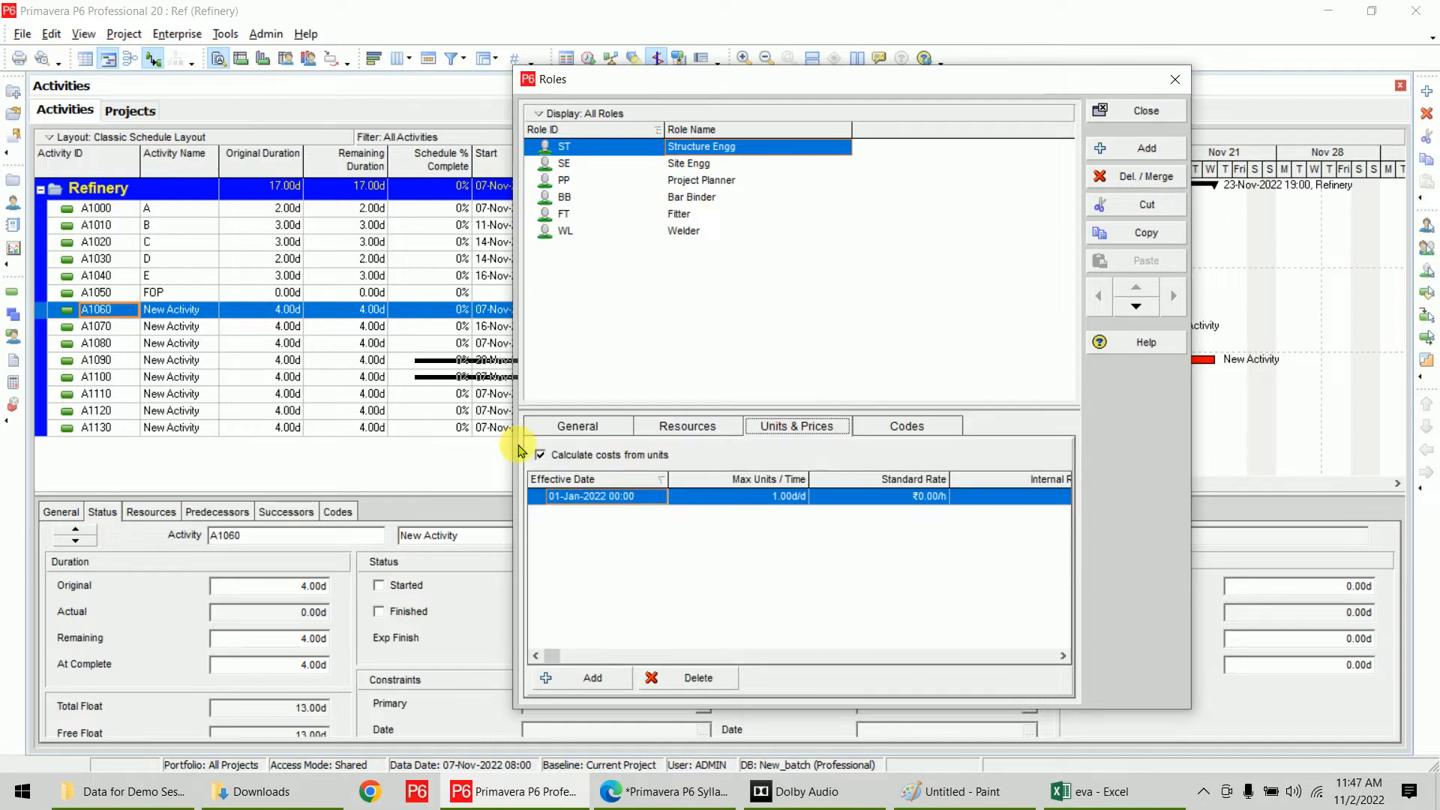
{"action": "left_click_drag", "start_coordinate": [515, 448], "coordinate": [396, 450]}
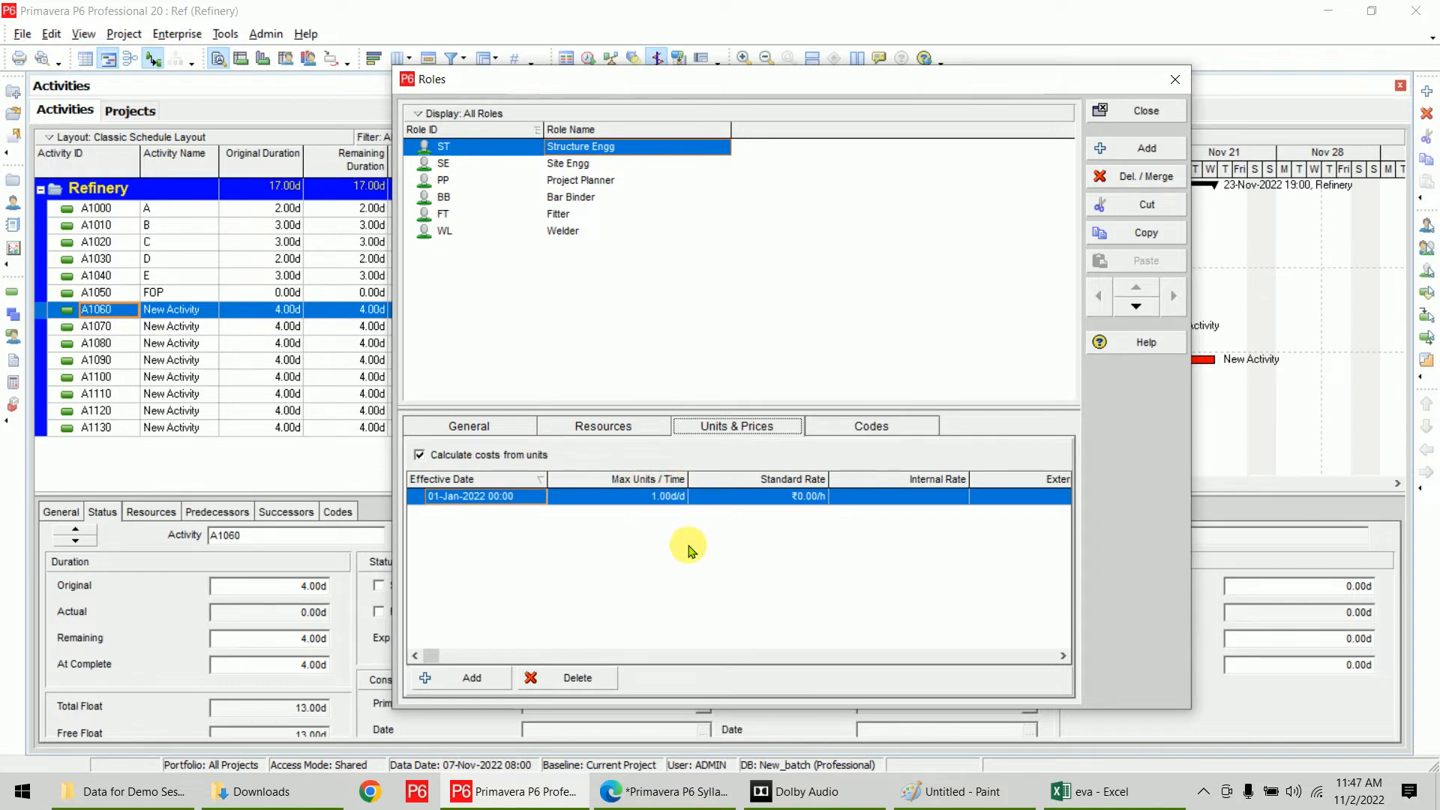
{"action": "left_click", "coordinate": [630, 499]}
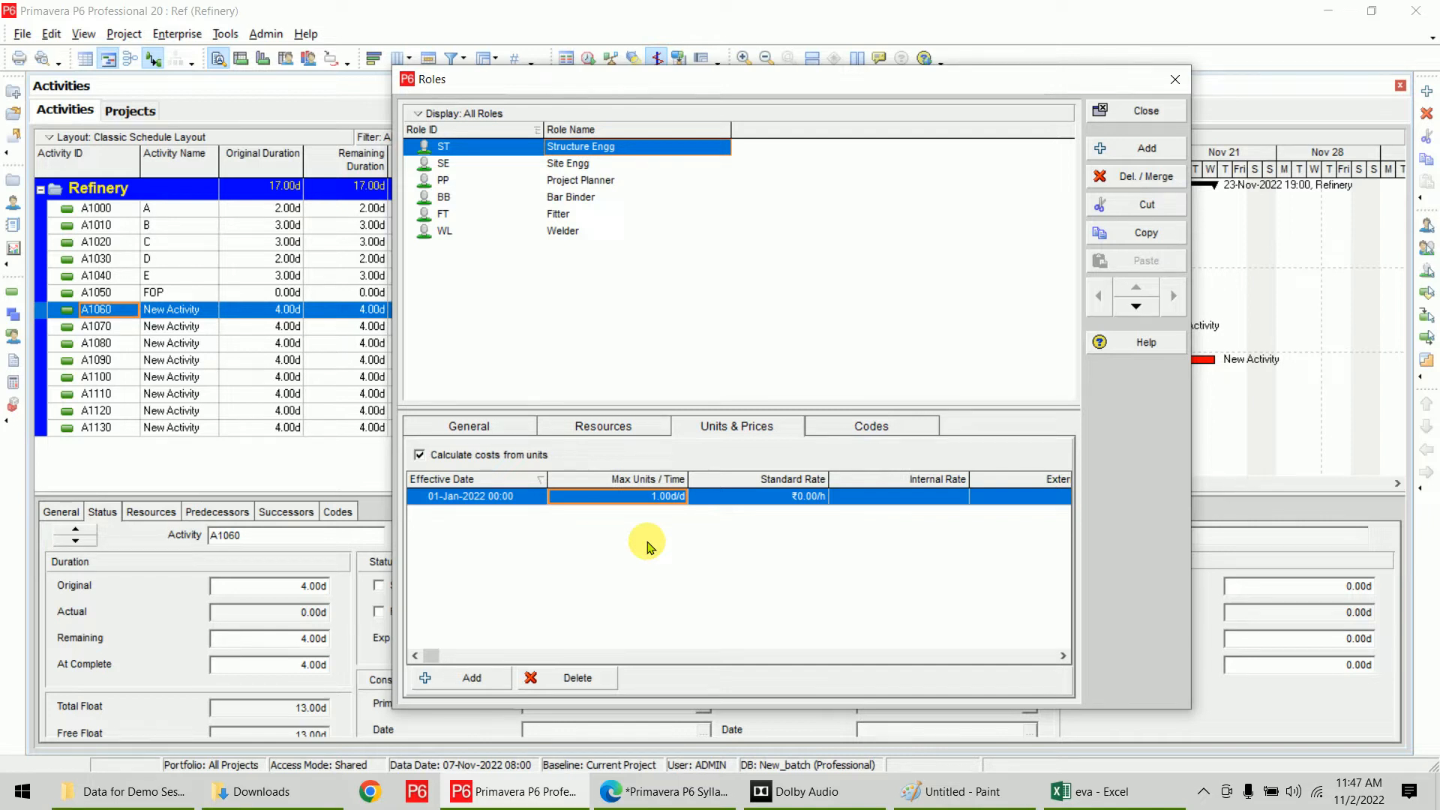
Set the Site Engg role's maximum units per time to 2 d/d
{"action": "left_click", "coordinate": [591, 164]}
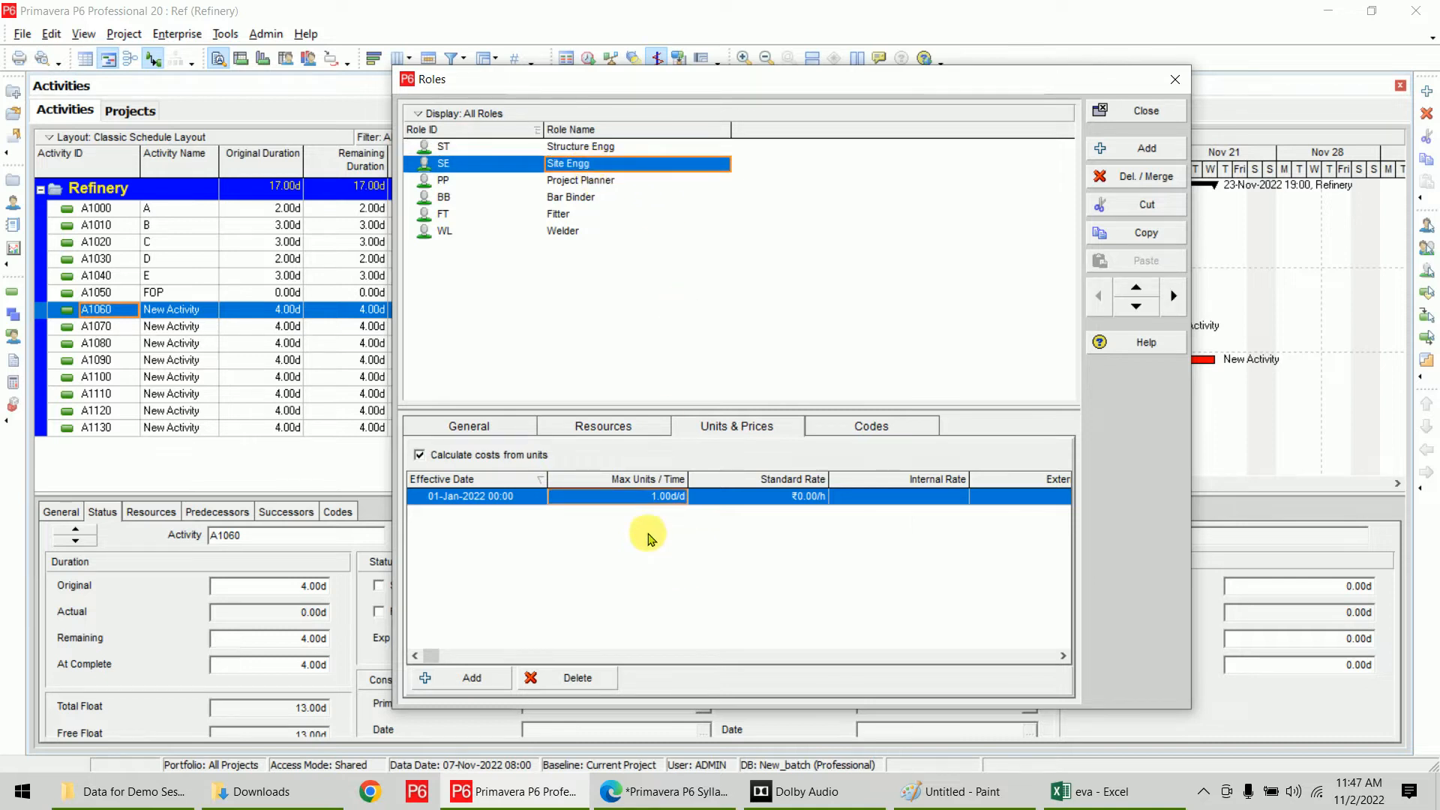
{"action": "left_click", "coordinate": [632, 499]}
{"action": "double_click", "coordinate": [626, 507]}
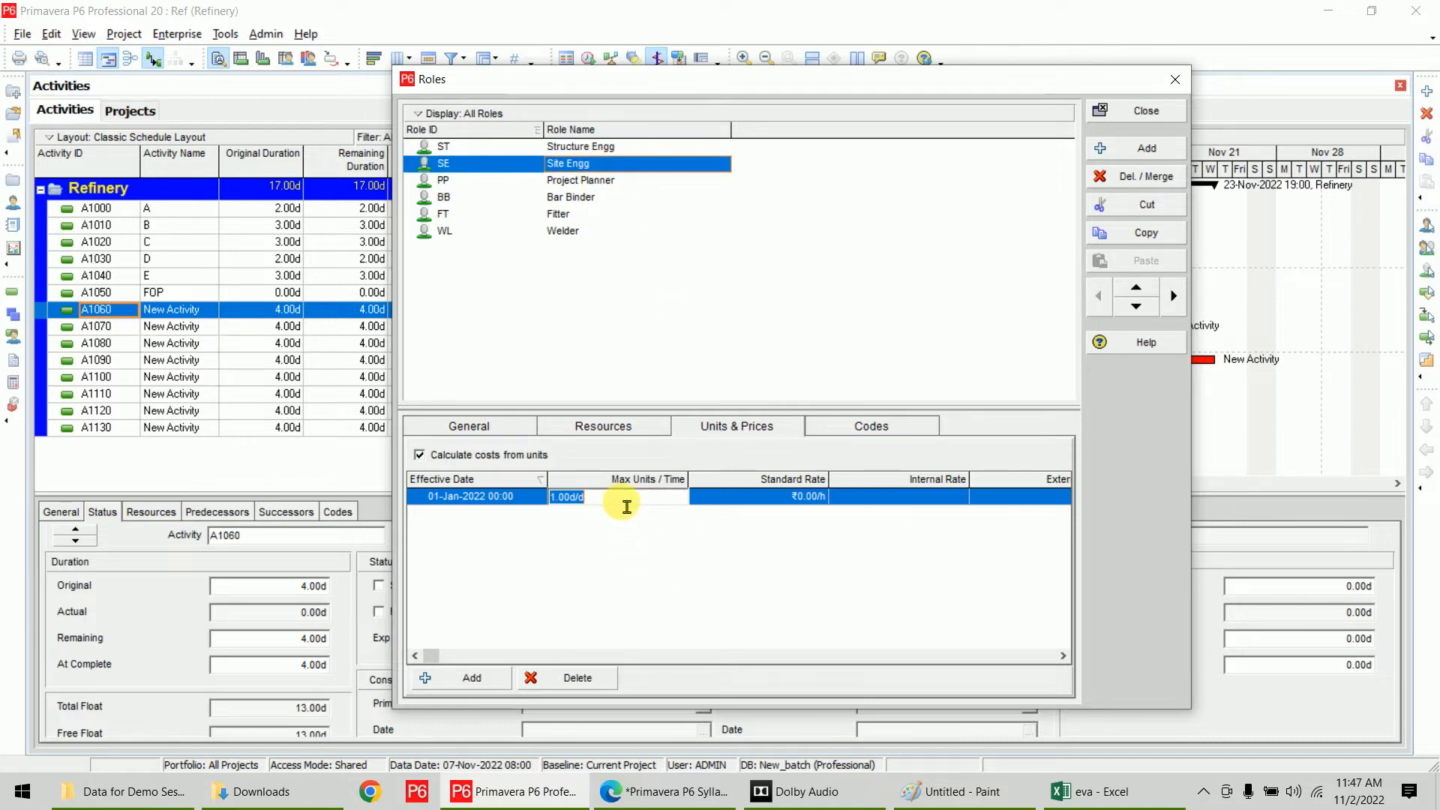
{"action": "type", "text": "2"}
{"action": "key", "text": "Return"}
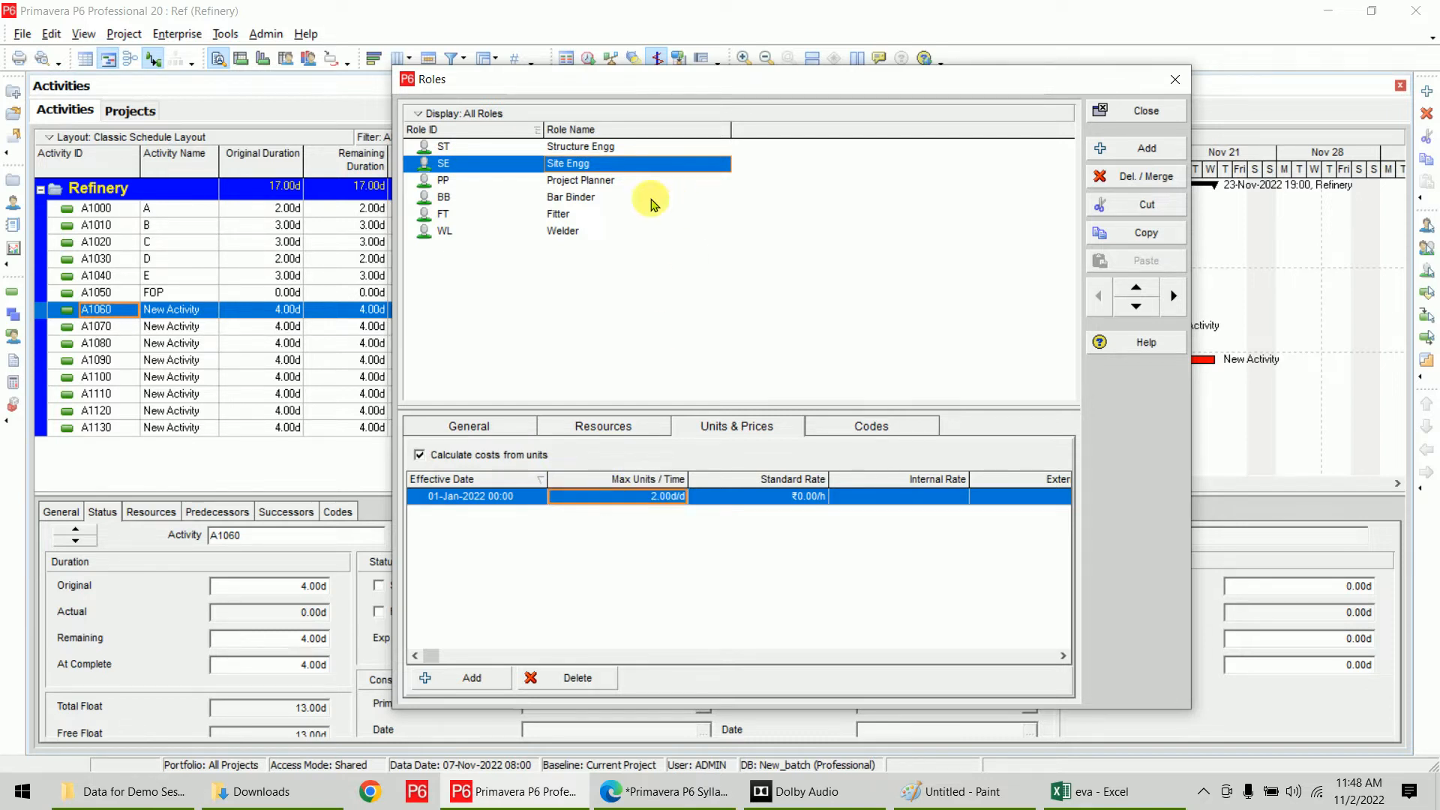
Set the Bar Binder role's maximum units per time to 5 d/d
{"action": "left_click", "coordinate": [623, 181]}
{"action": "left_click", "coordinate": [585, 199]}
{"action": "double_click", "coordinate": [642, 498]}
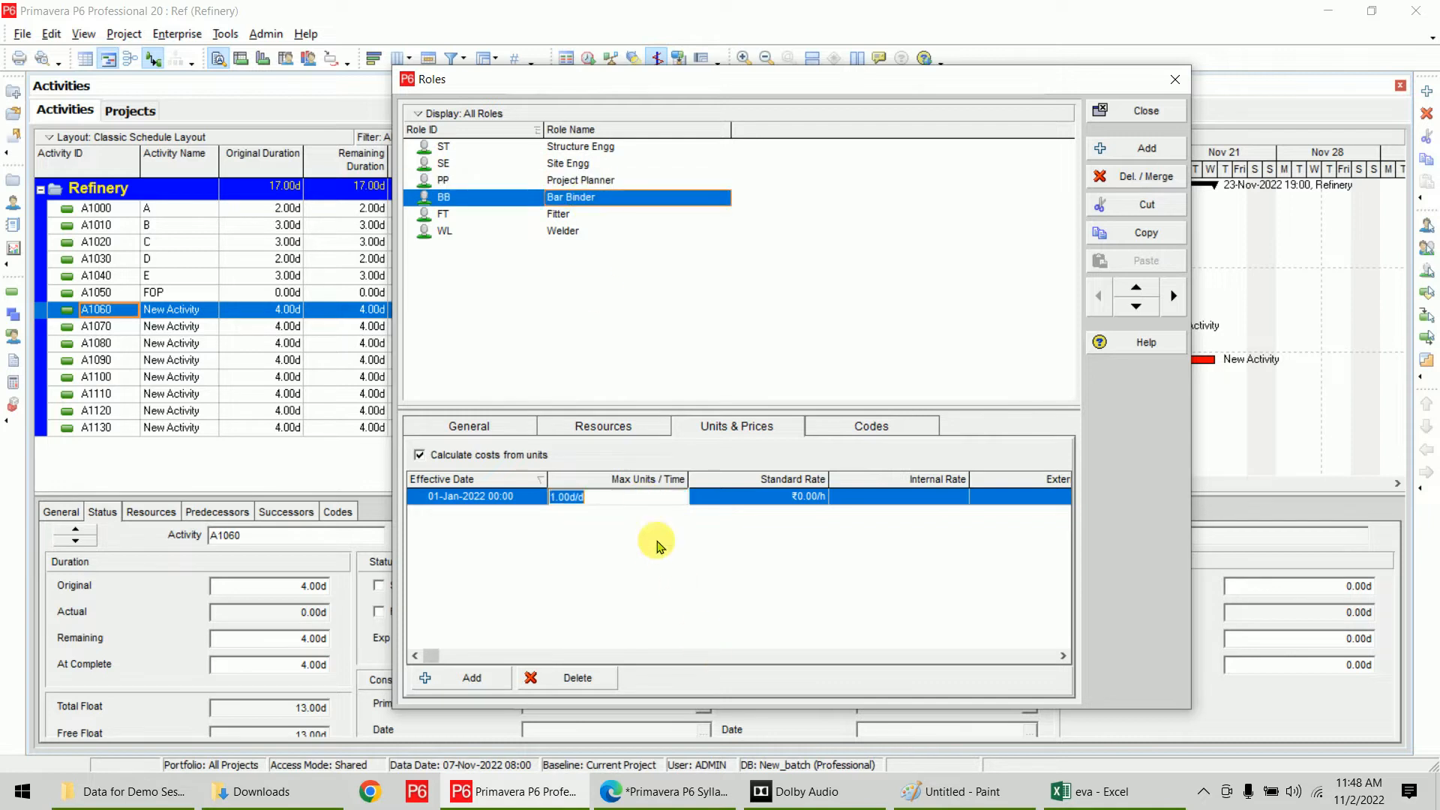
{"action": "type", "text": "5"}
{"action": "key", "text": "Return"}
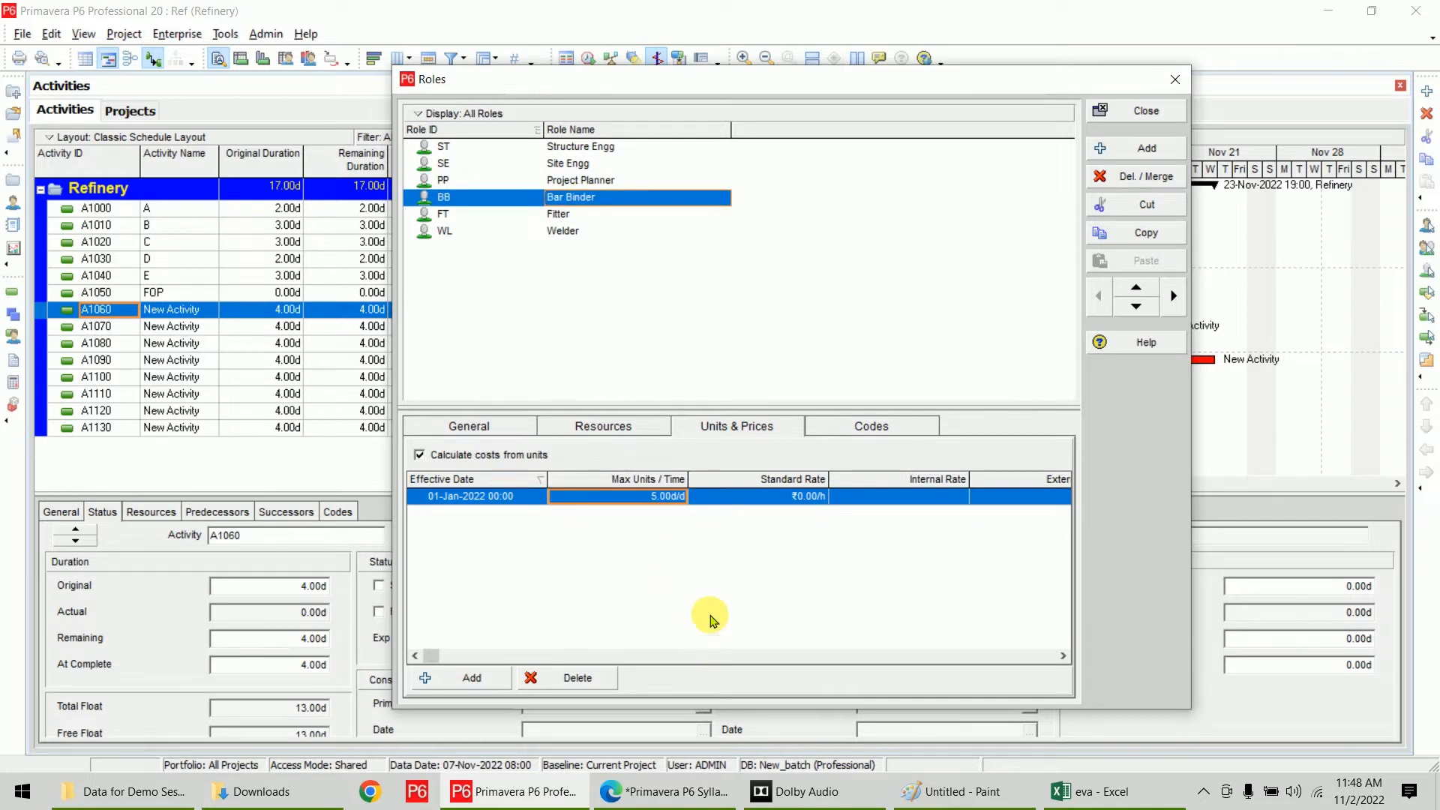
Set the maximum units per time to 3 d/d for the Fitter role and 2 d/d for the Welder role
{"action": "left_click", "coordinate": [579, 214]}
{"action": "double_click", "coordinate": [638, 498]}
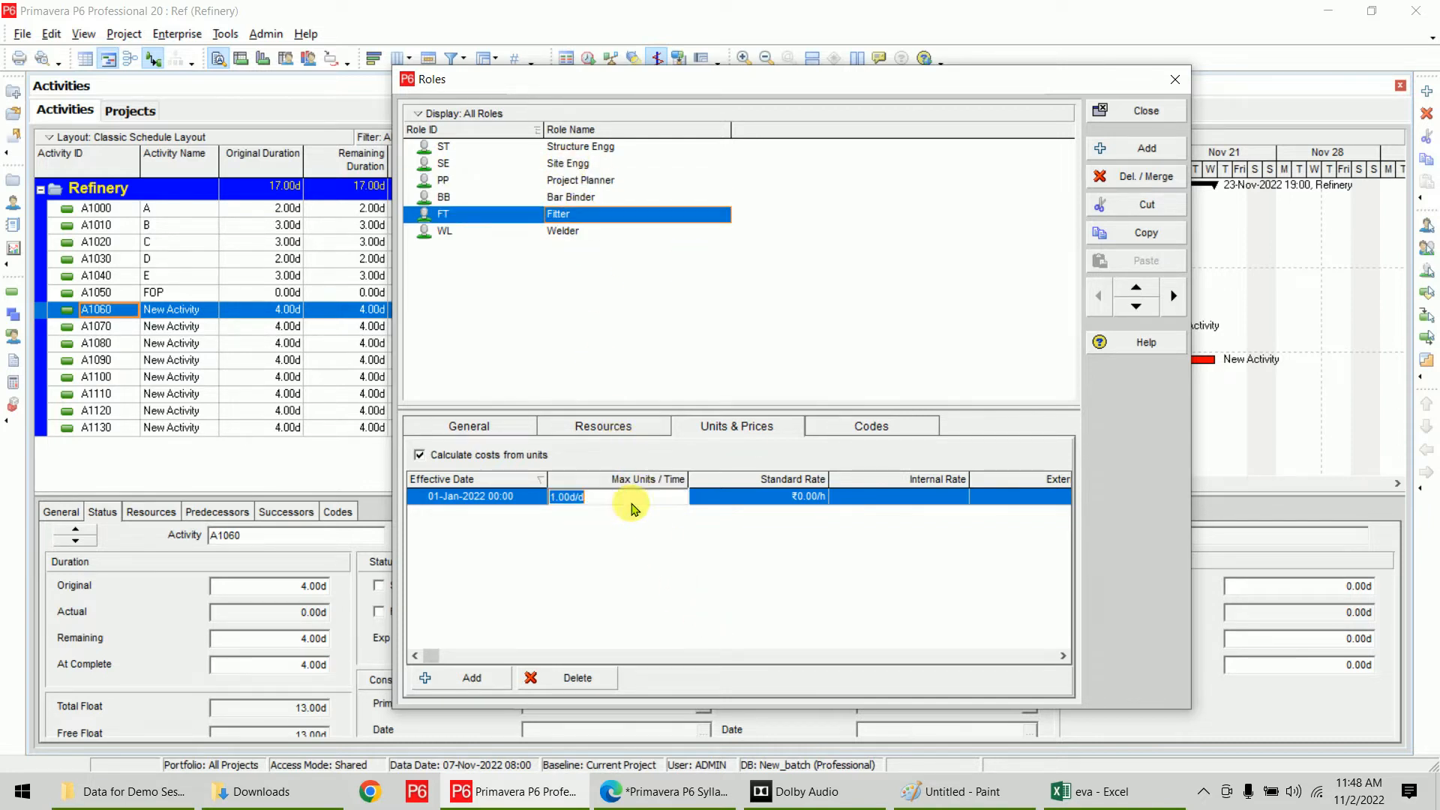
{"action": "type", "text": "3"}
{"action": "key", "text": "Return"}
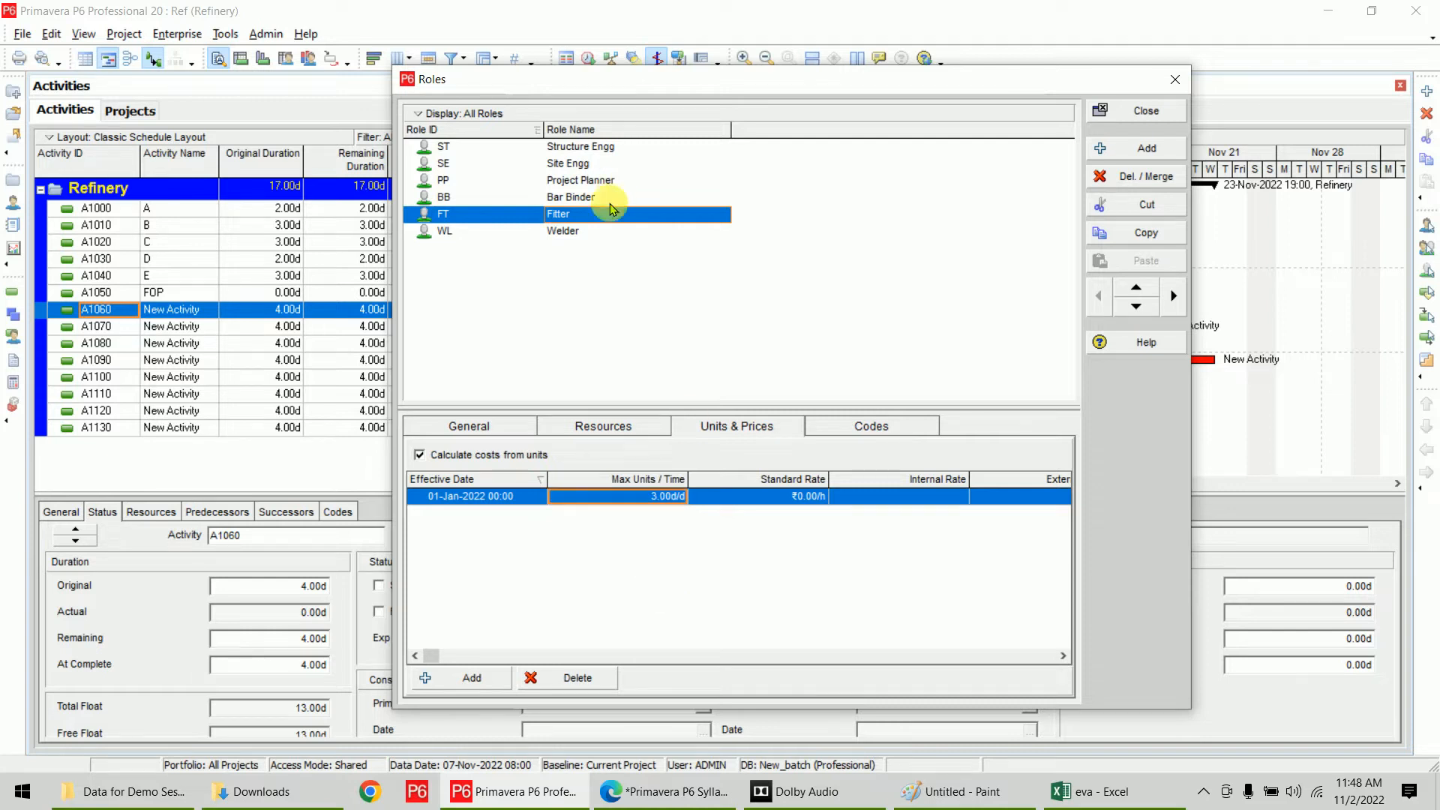
{"action": "left_click", "coordinate": [586, 231]}
{"action": "double_click", "coordinate": [642, 501]}
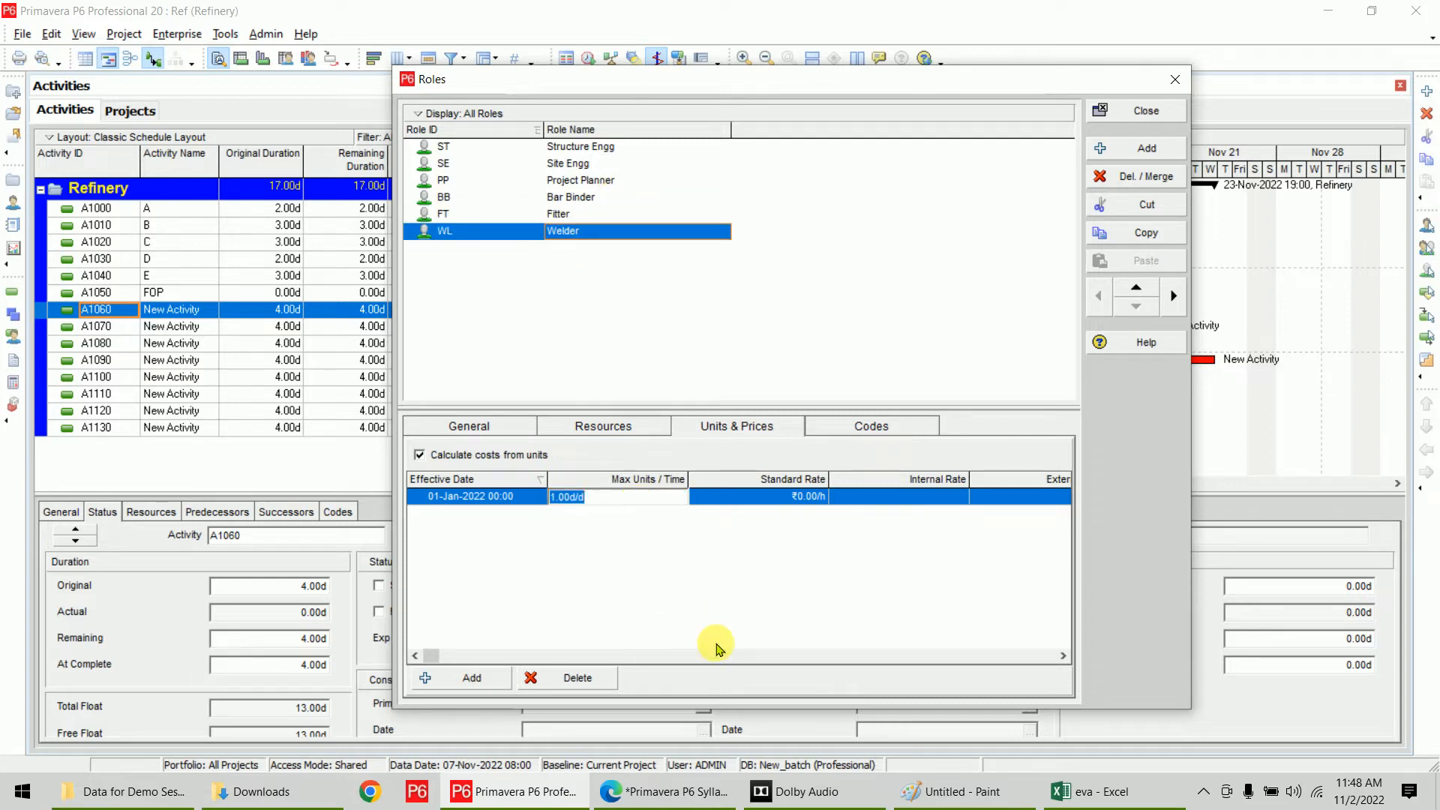
{"action": "type", "text": "2"}
{"action": "key", "text": "Return"}
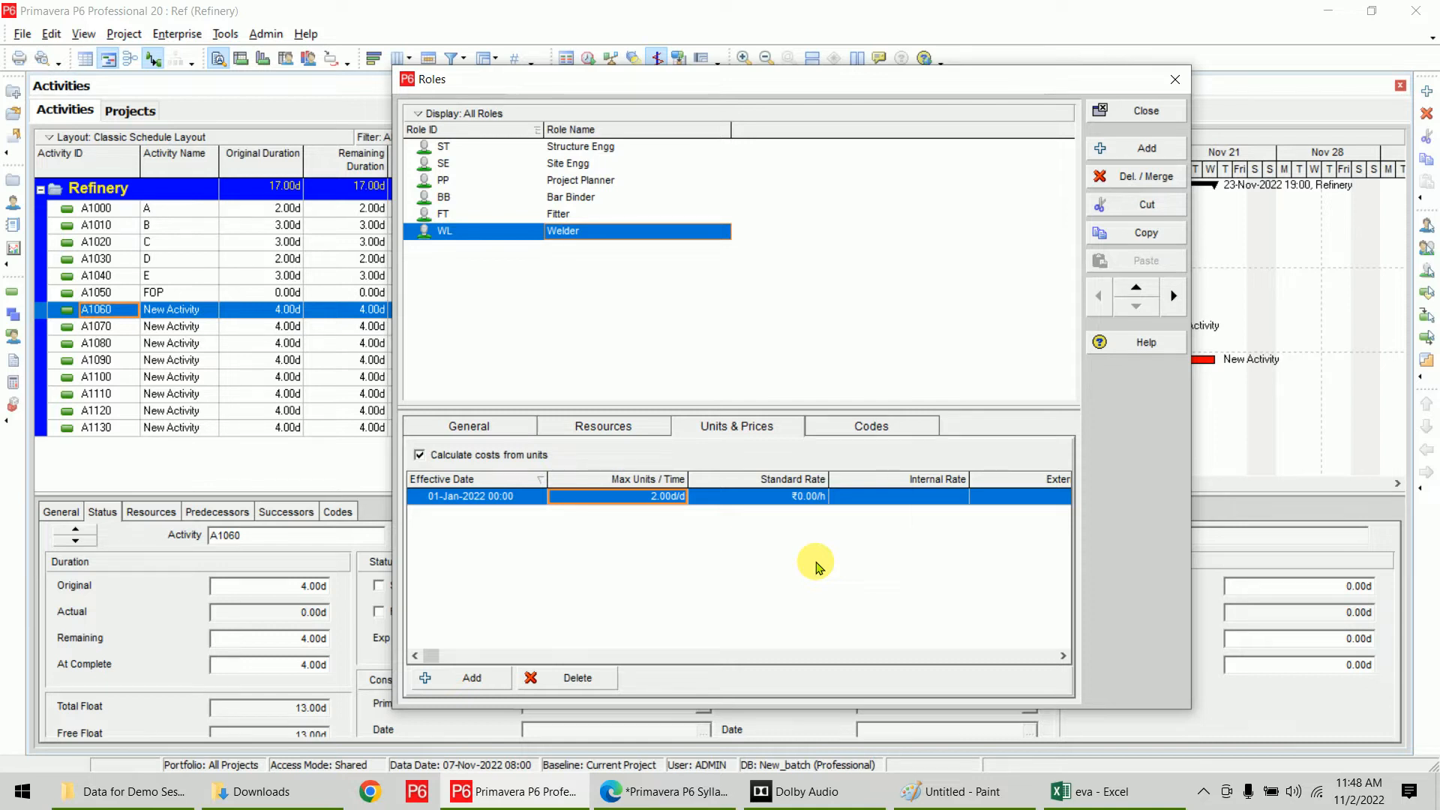
Set the standard rate to ₹750/d for the Structure Engg role and ₹600/d for the Site Engg role
{"action": "left_click", "coordinate": [613, 150]}
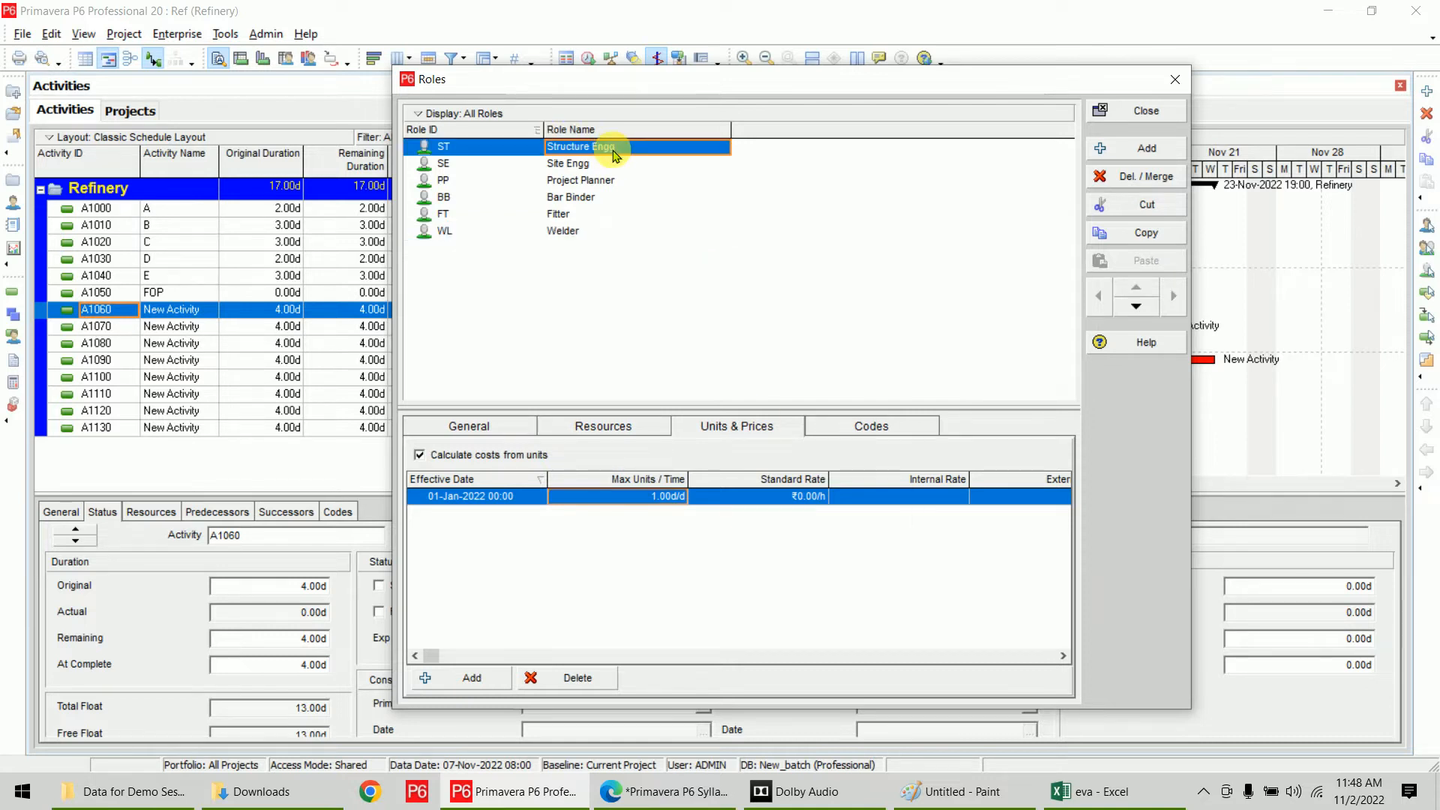
{"action": "left_click", "coordinate": [769, 496]}
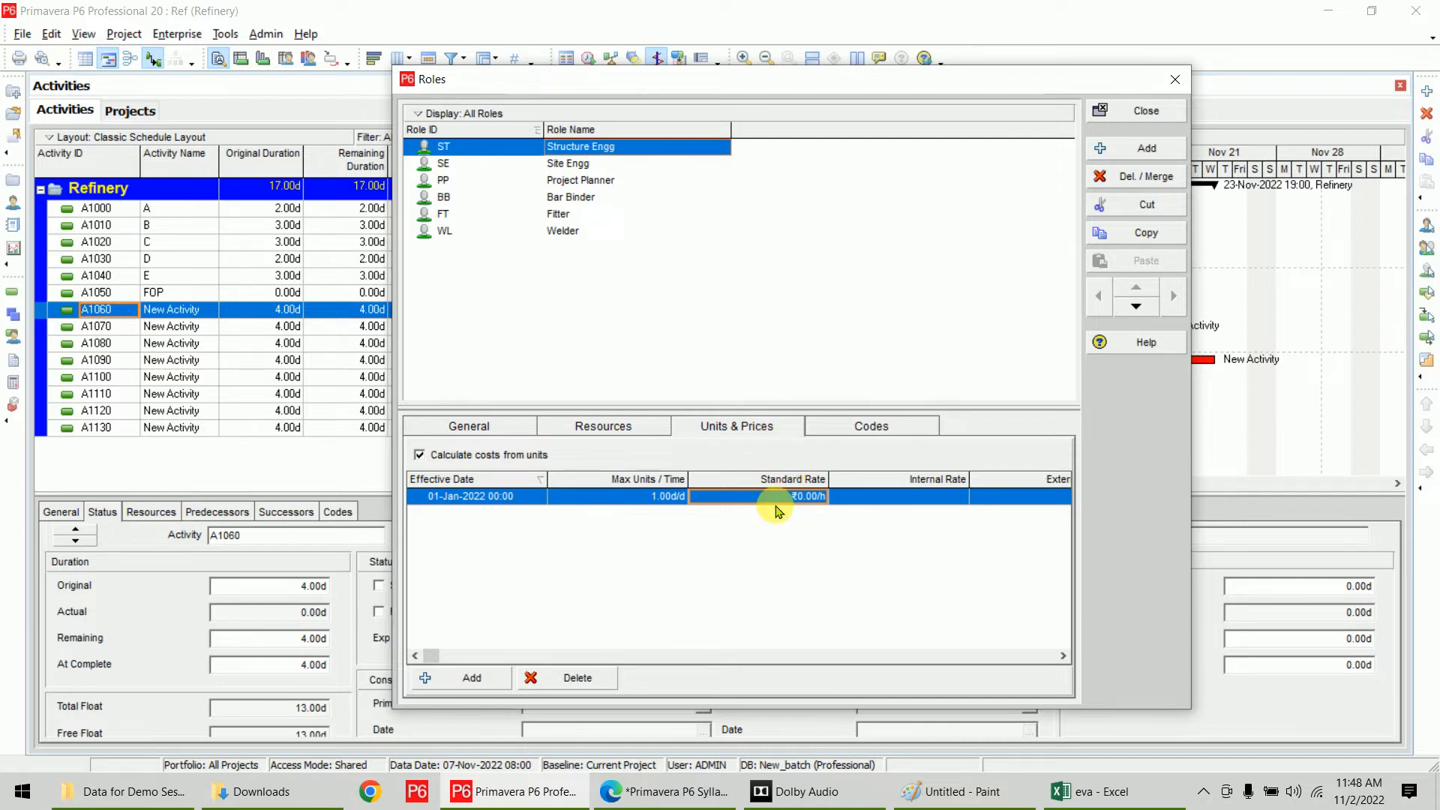
{"action": "type", "text": "750/d"}
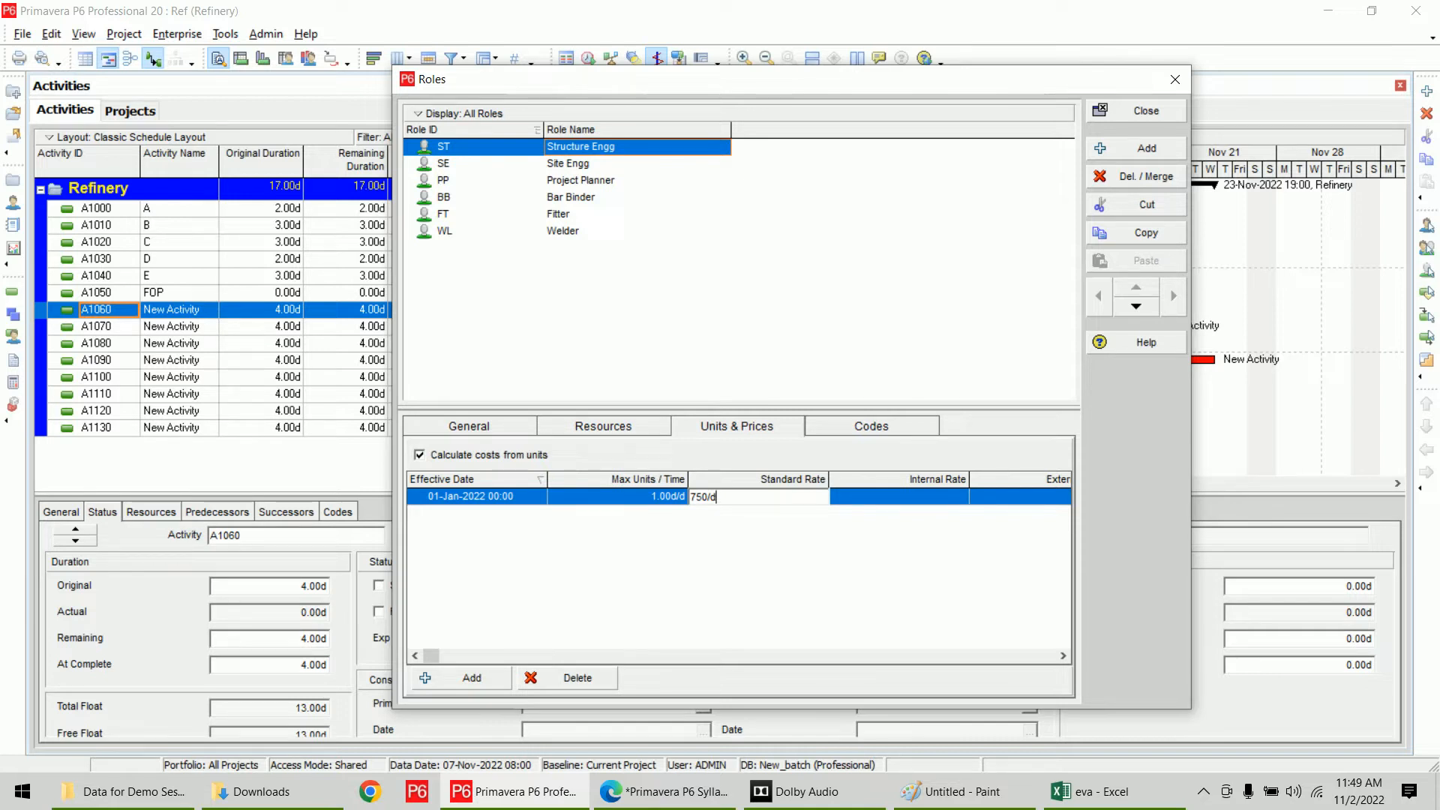
{"action": "left_click", "coordinate": [775, 548]}
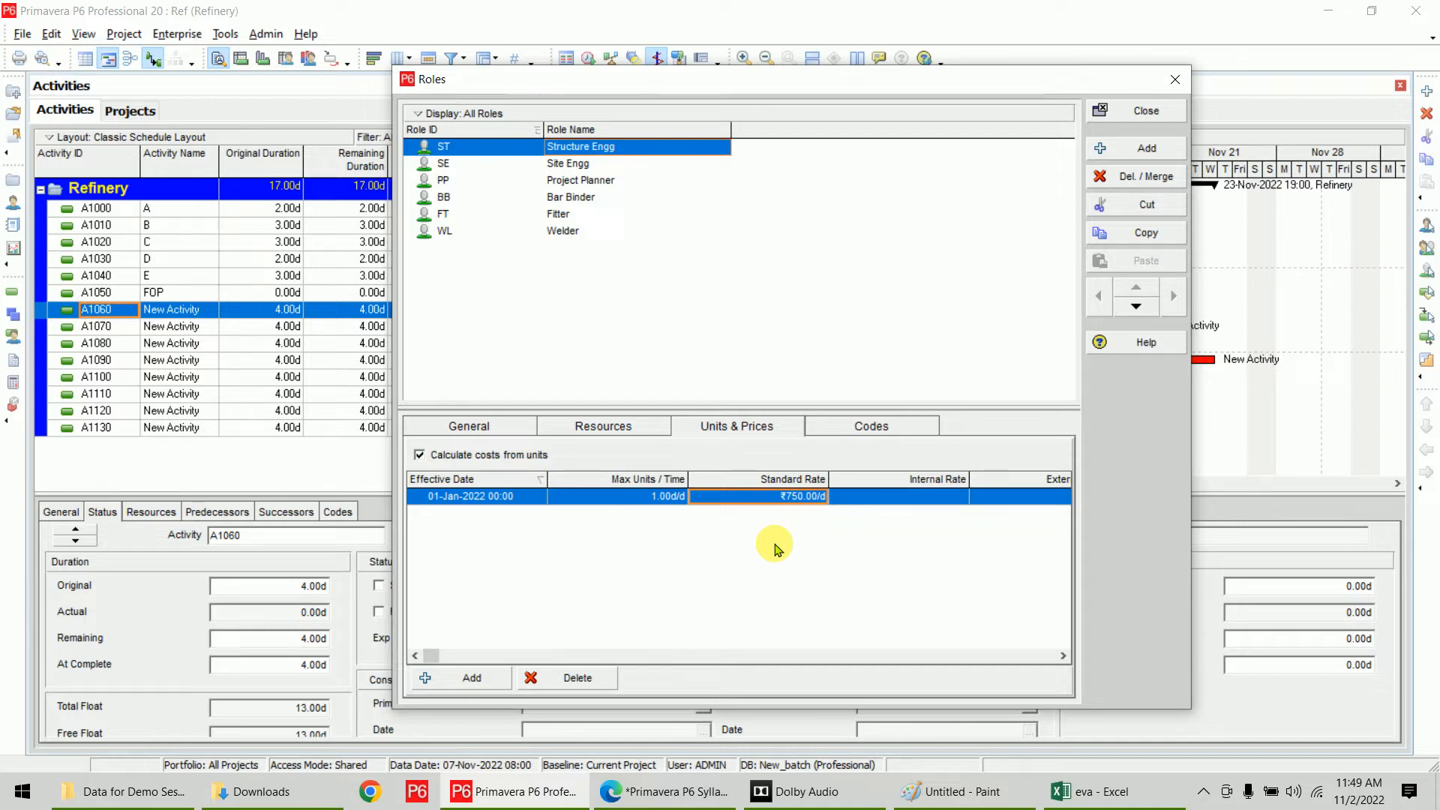
{"action": "left_click", "coordinate": [640, 163]}
{"action": "left_click", "coordinate": [800, 495]}
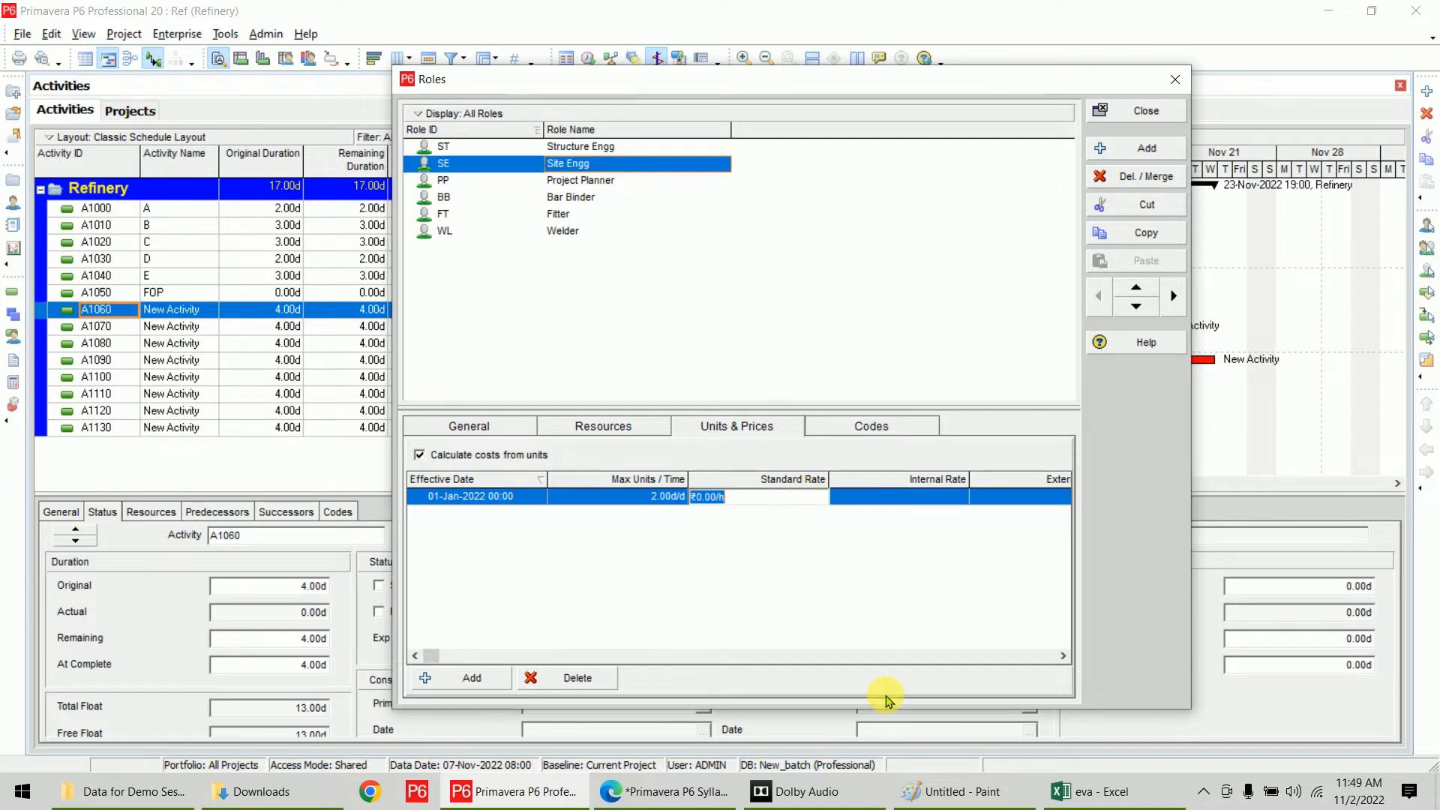
{"action": "type", "text": "600.00/d"}
{"action": "key", "text": "Return"}
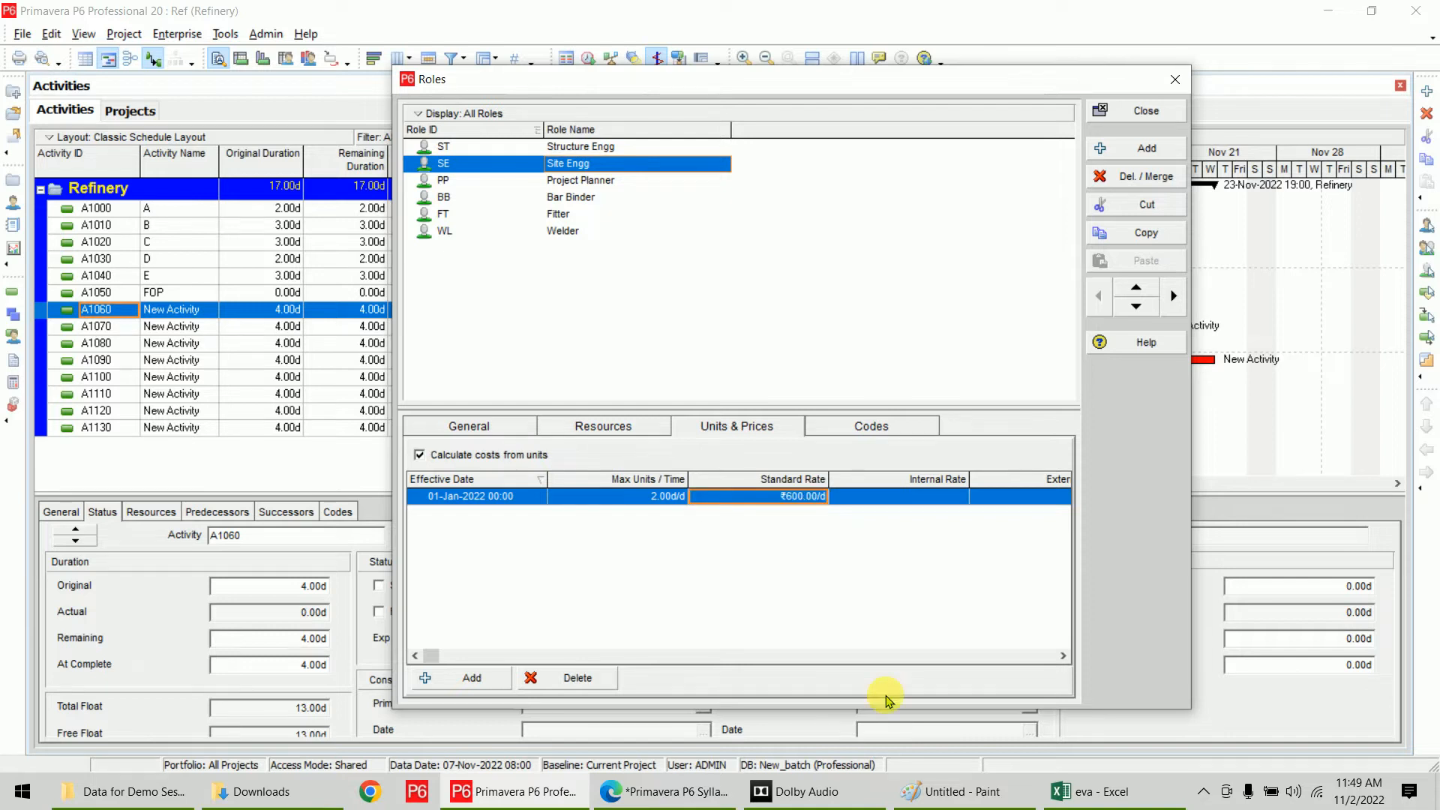
Set the standard rate to ₹1200/d for the Project Planner role and ₹450/d for the Bar Binder role
{"action": "left_click", "coordinate": [608, 180]}
{"action": "left_click", "coordinate": [763, 496]}
{"action": "type", "text": "1200/d"}
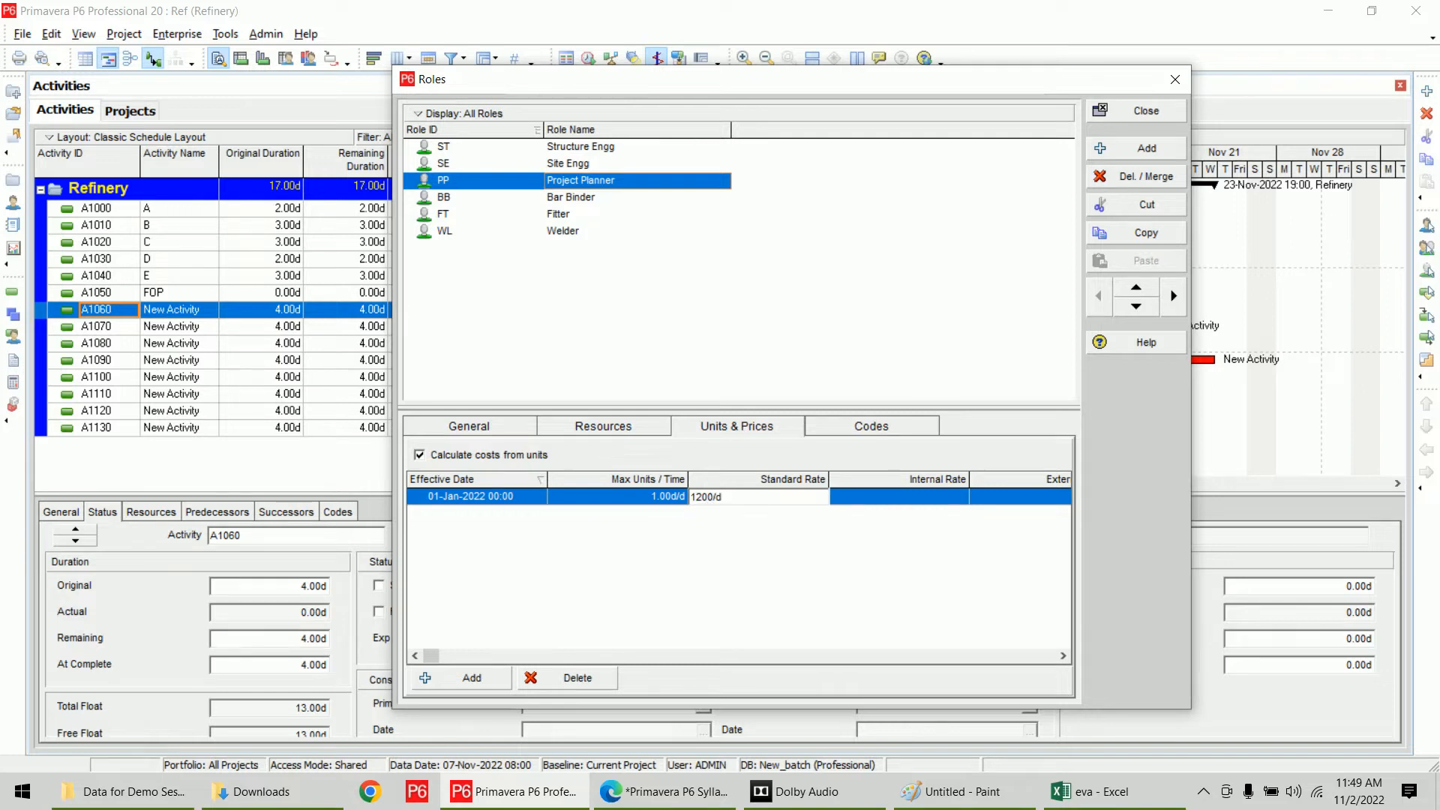
{"action": "key", "text": "Return"}
{"action": "left_click", "coordinate": [592, 197]}
{"action": "left_click", "coordinate": [791, 498]}
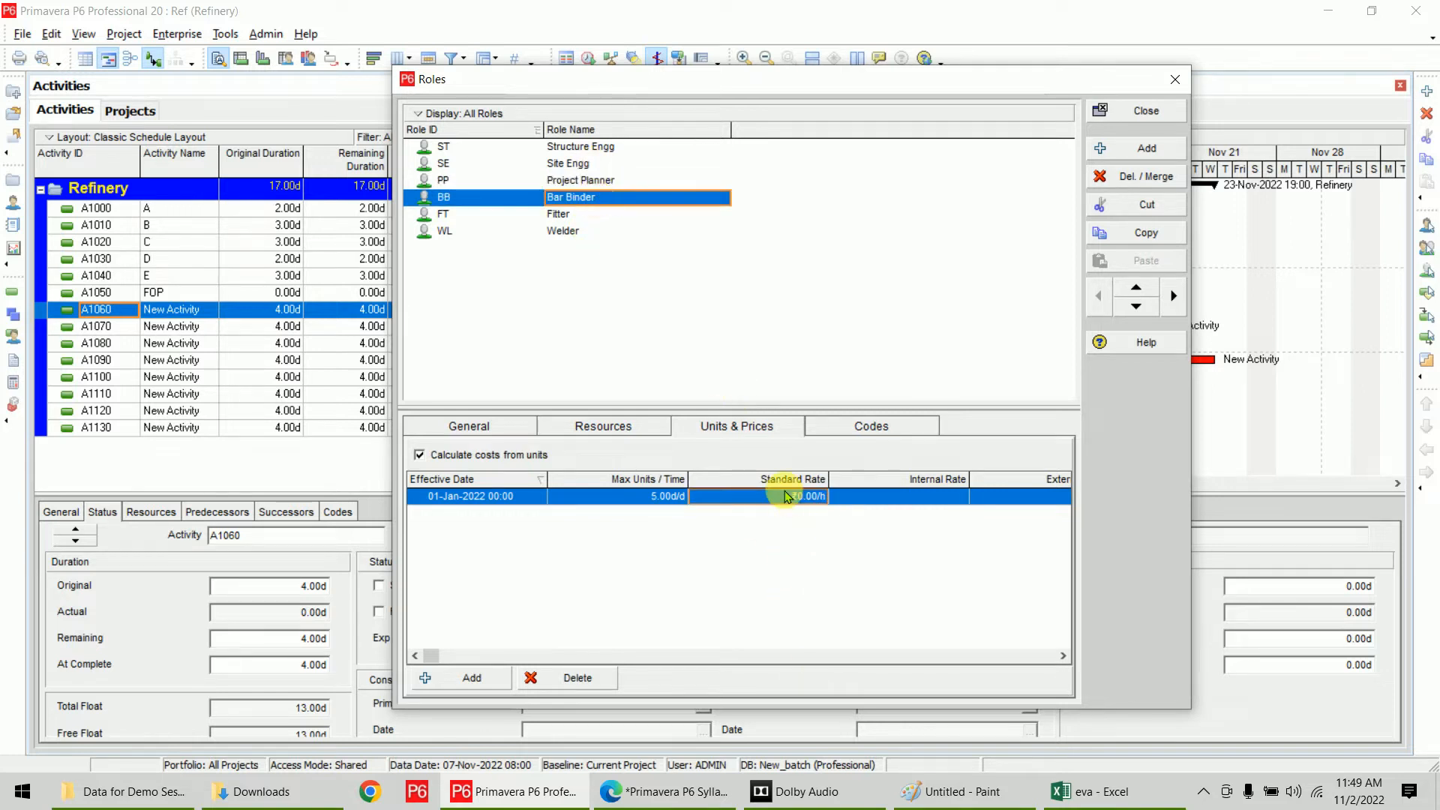
{"action": "left_click", "coordinate": [791, 498]}
{"action": "type", "text": "450.00/d"}
{"action": "key", "text": "Return"}
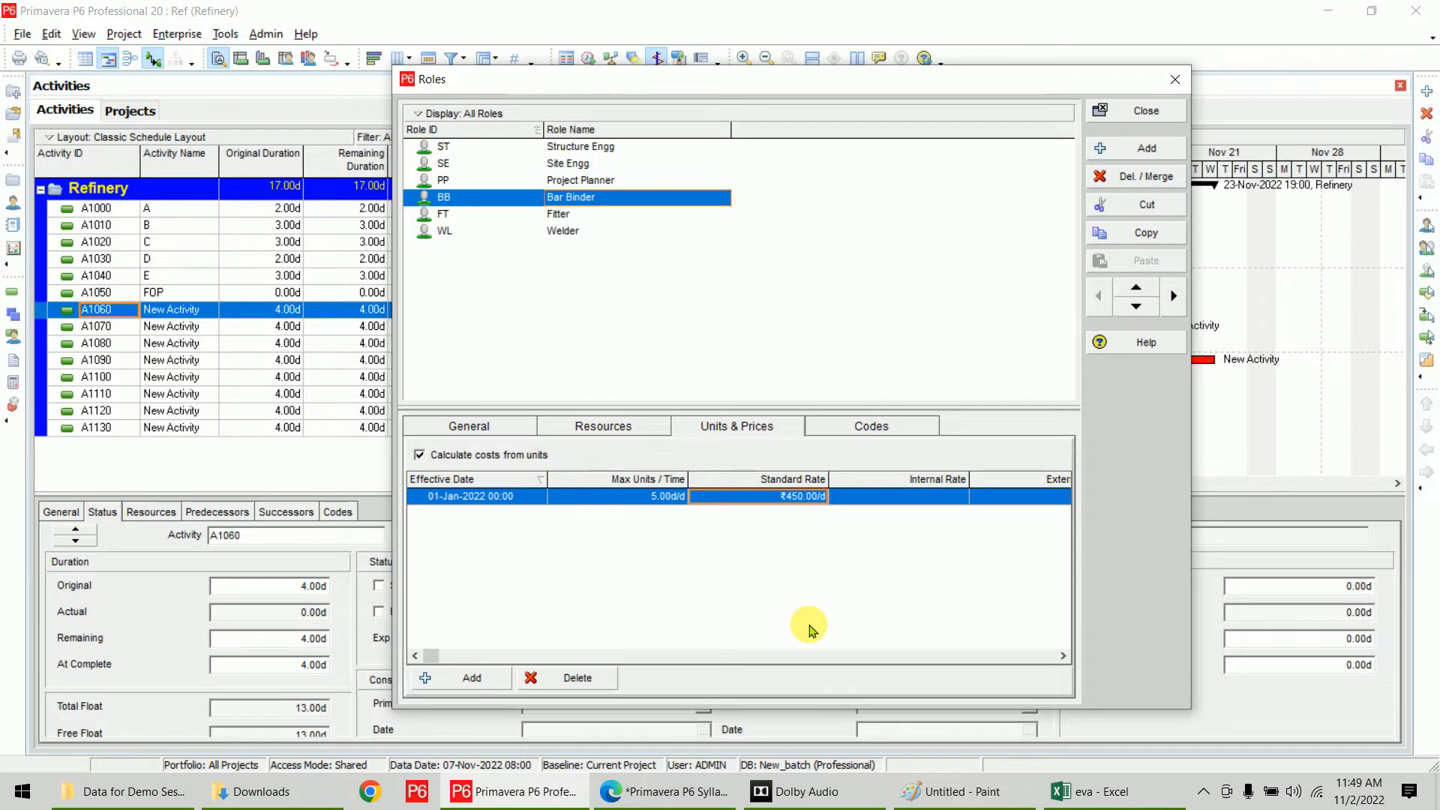
Set the Fitter role's standard rate to ₹550/d
{"action": "left_click", "coordinate": [596, 218]}
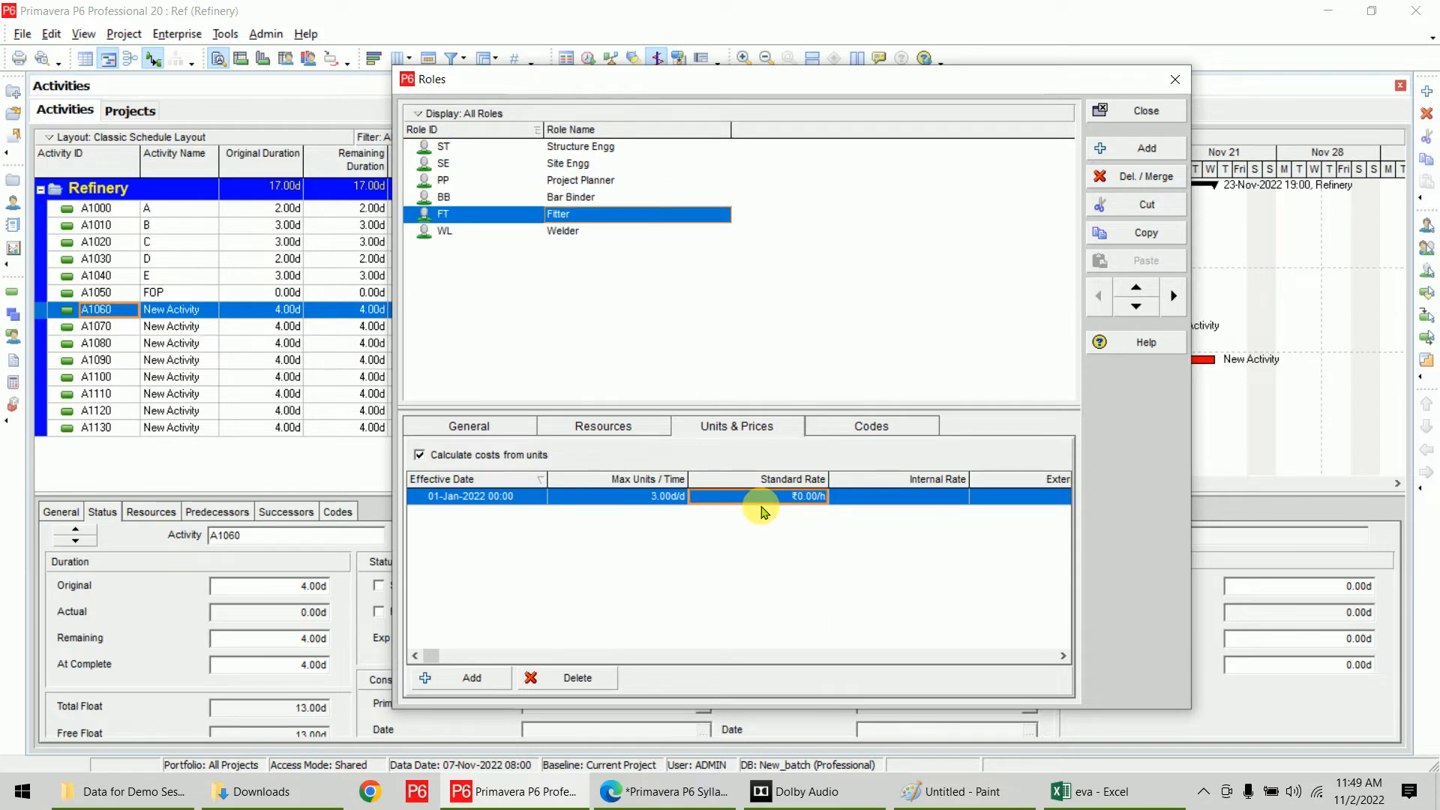
{"action": "left_click", "coordinate": [760, 510]}
{"action": "type", "text": "500"}
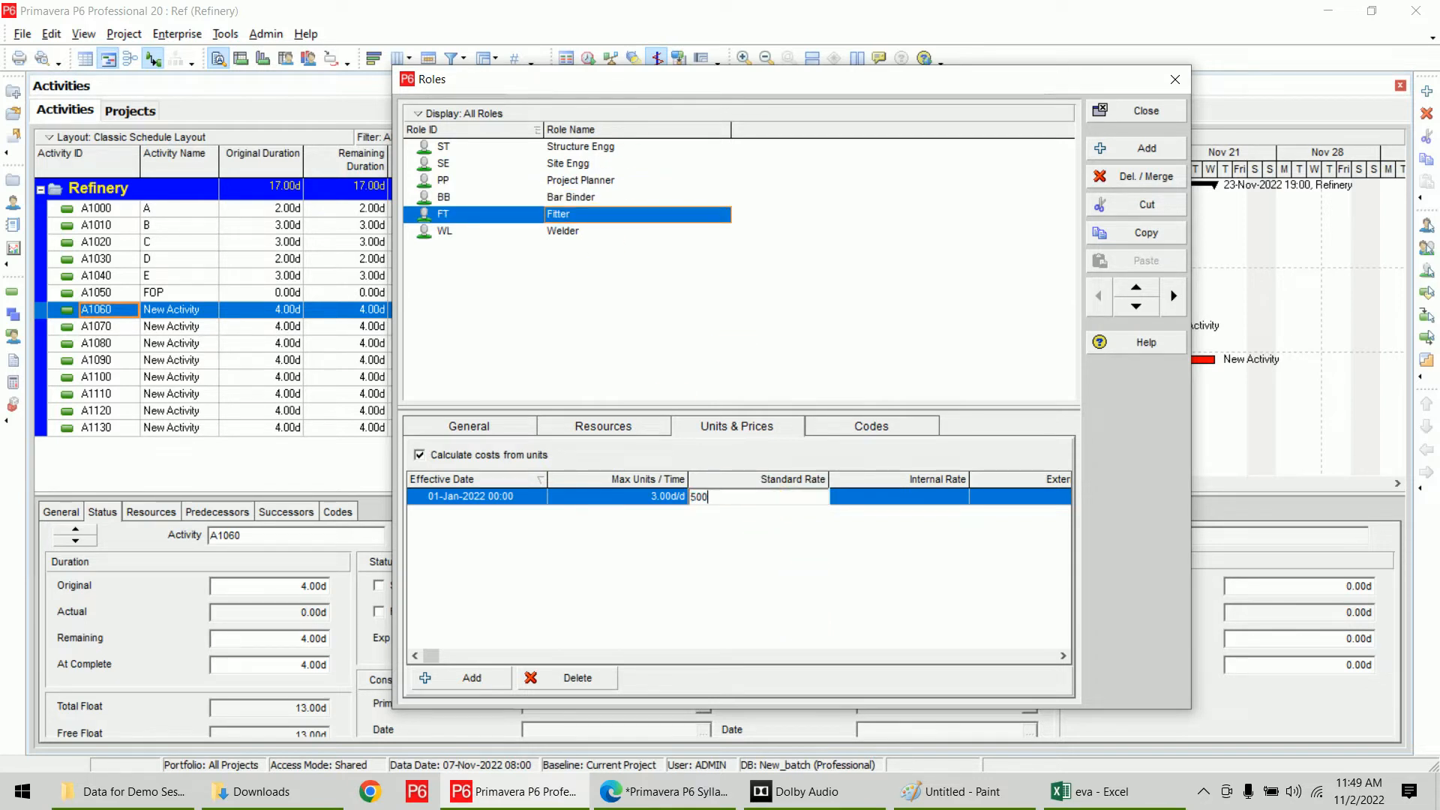
{"action": "key", "text": "BackSpace"}
{"action": "key", "text": "BackSpace"}
{"action": "type", "text": "50/h"}
{"action": "key", "text": "Return"}
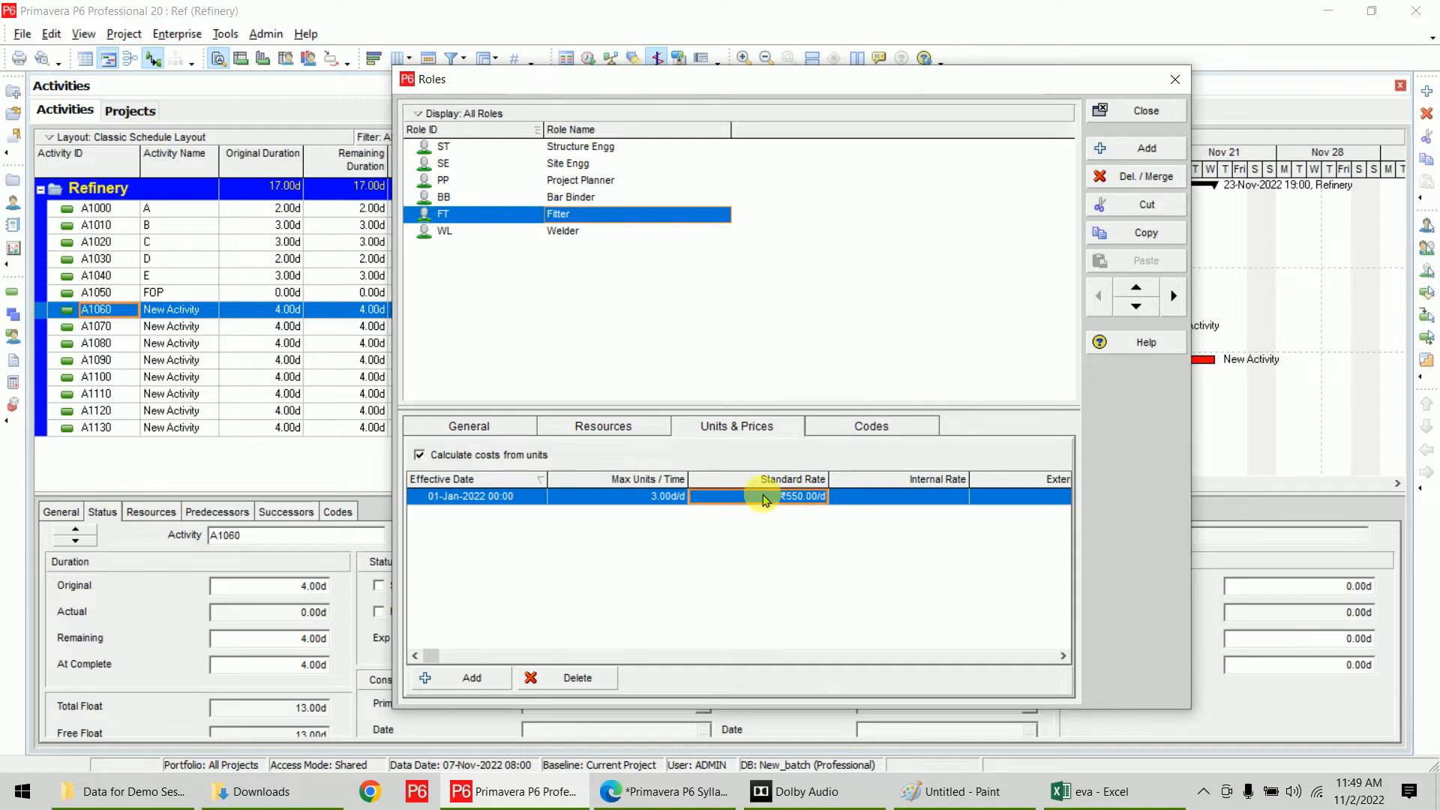
Set the Welder role's standard rate to ₹400/d
{"action": "left_click", "coordinate": [608, 231]}
{"action": "left_click", "coordinate": [746, 497]}
{"action": "type", "text": "4"}
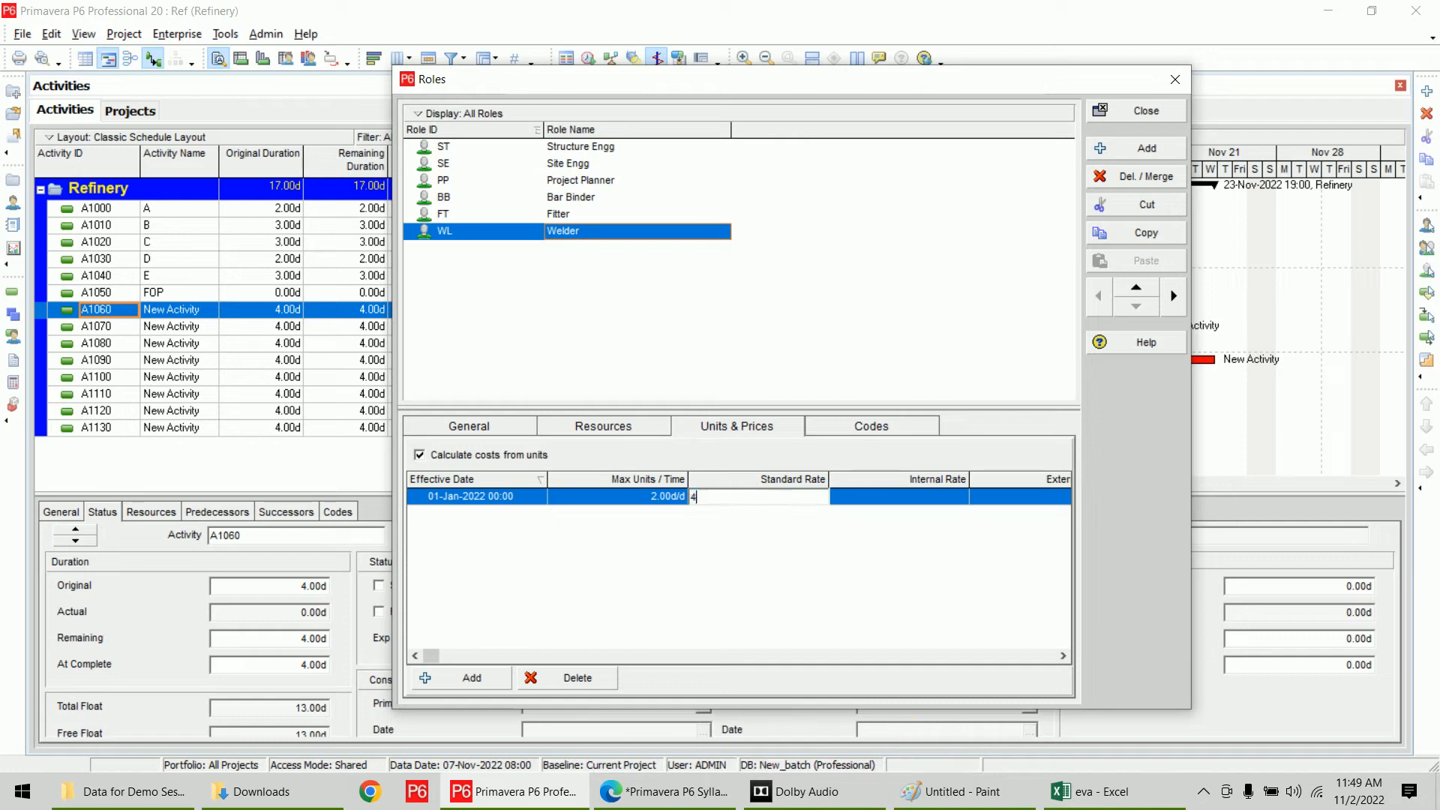
{"action": "type", "text": "00.00/d"}
{"action": "key", "text": "Return"}
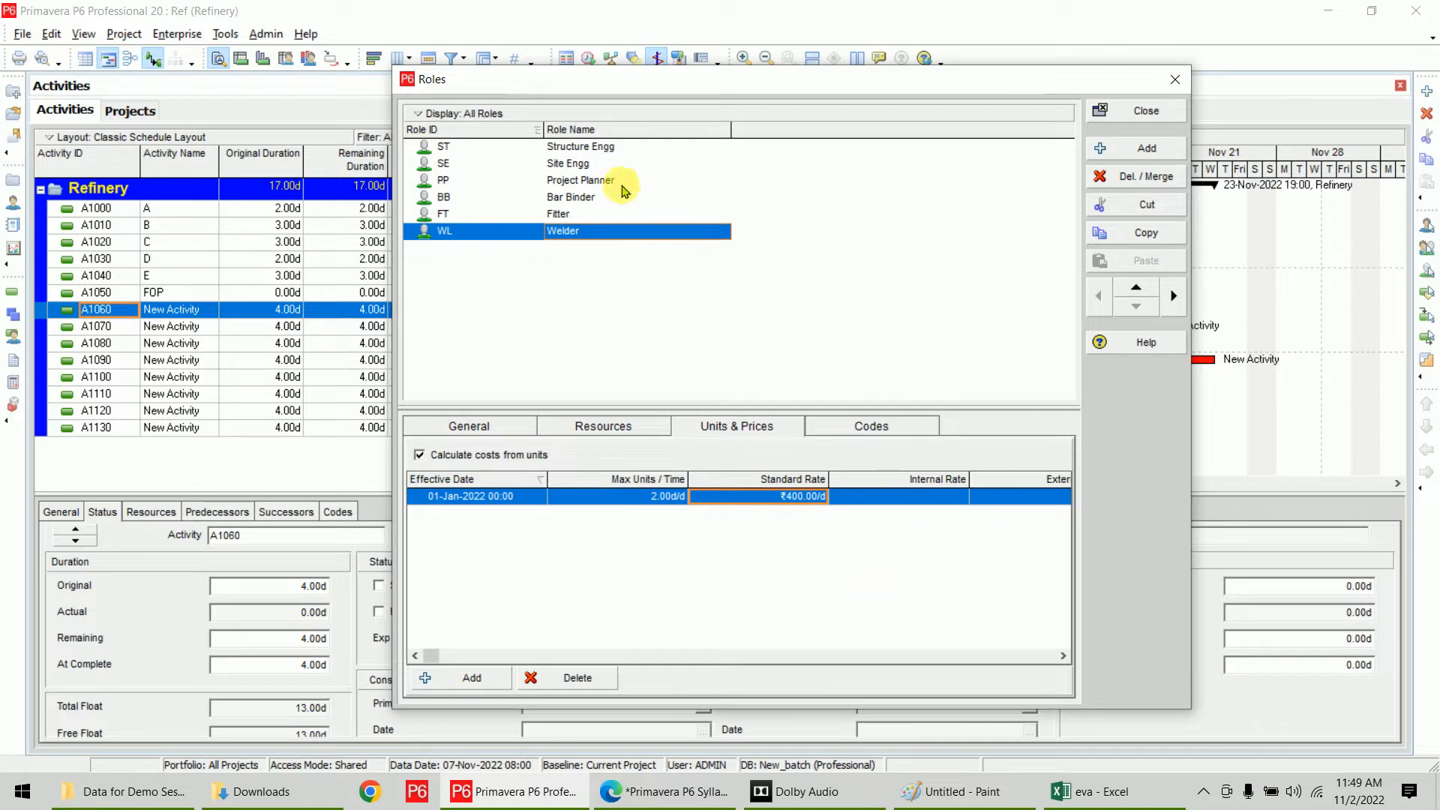
Close the enterprise roles and assign the Site Engg and Project Planner roles to activity A (A1000)
{"action": "left_click", "coordinate": [1096, 111]}
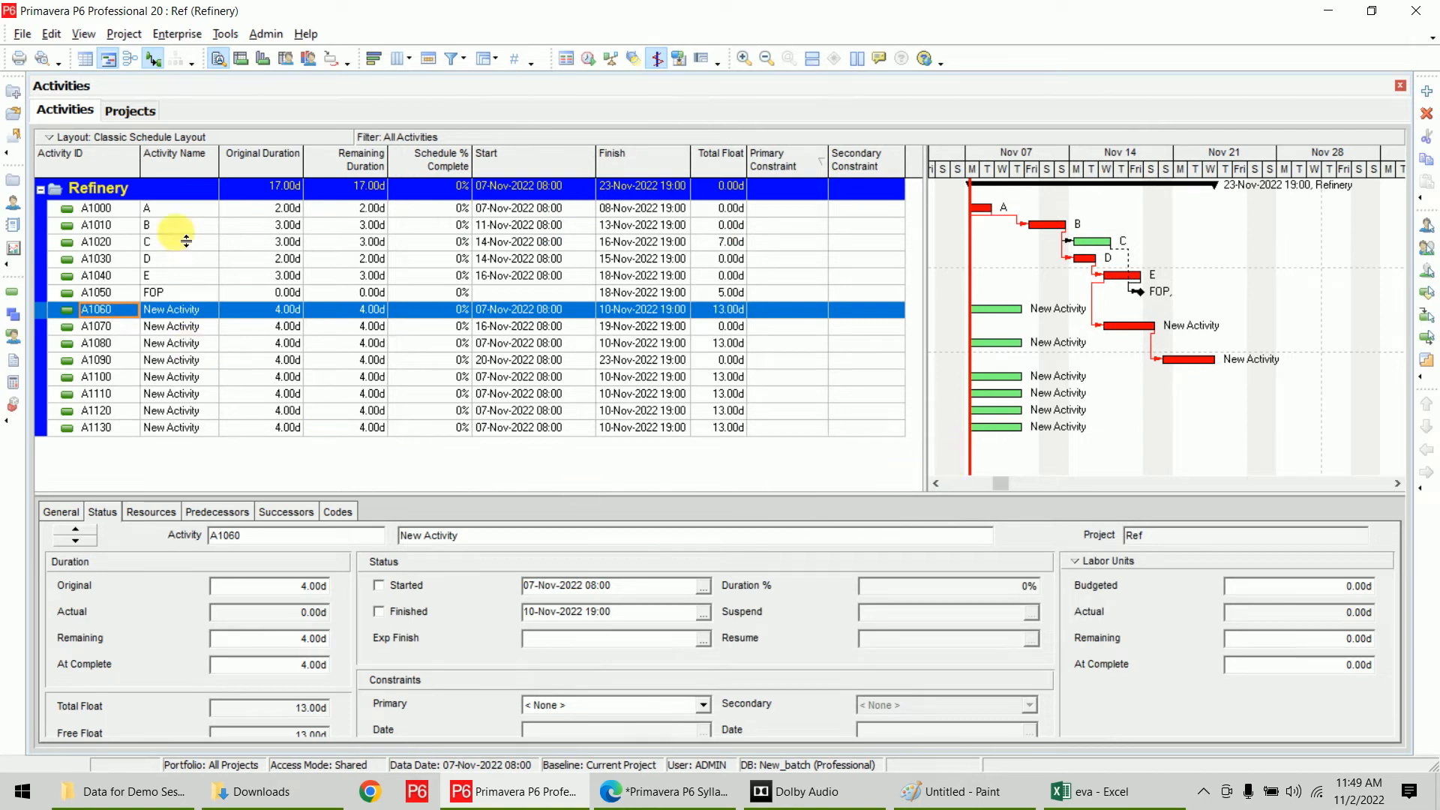
{"action": "left_click", "coordinate": [177, 213]}
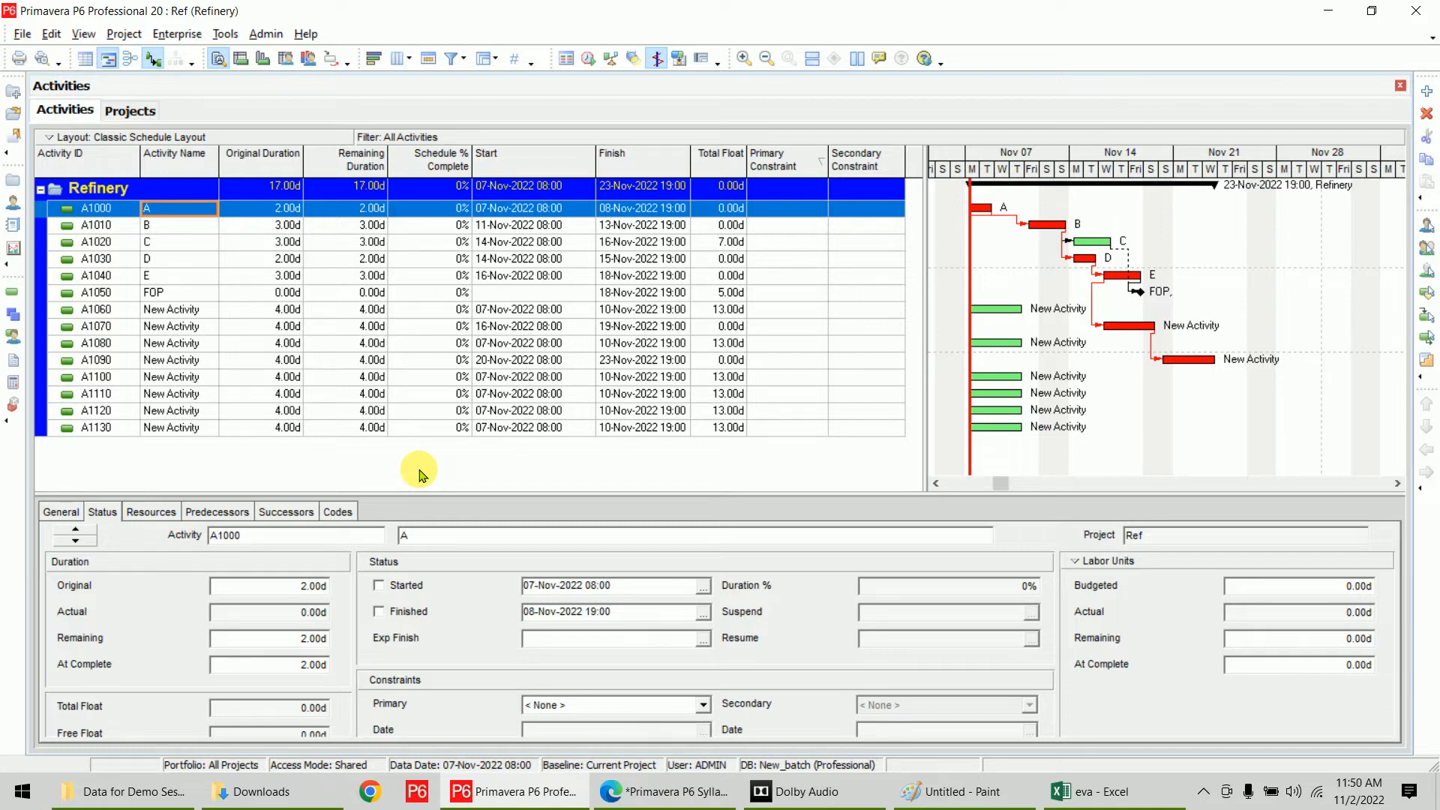
{"action": "left_click", "coordinate": [159, 514]}
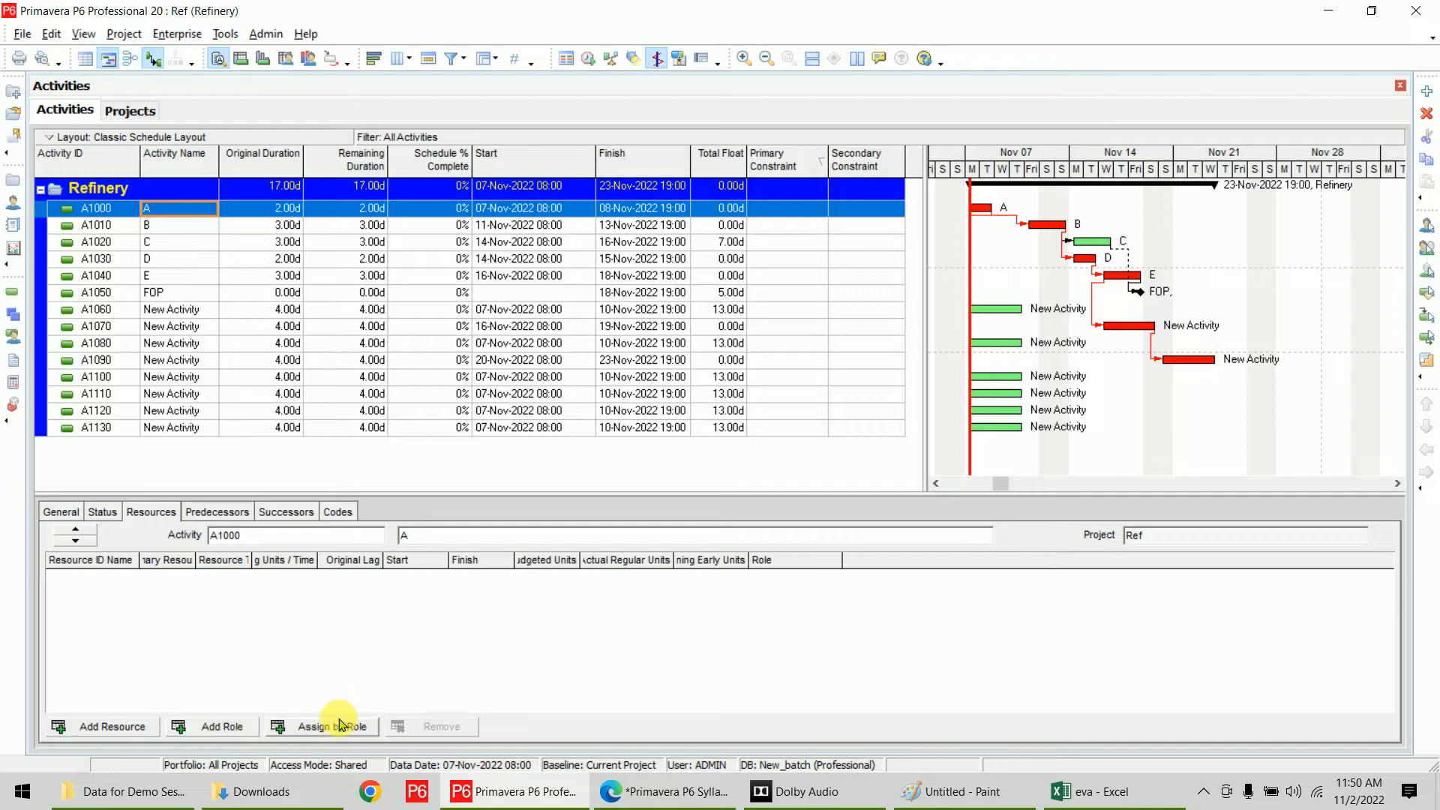
{"action": "left_click", "coordinate": [214, 734]}
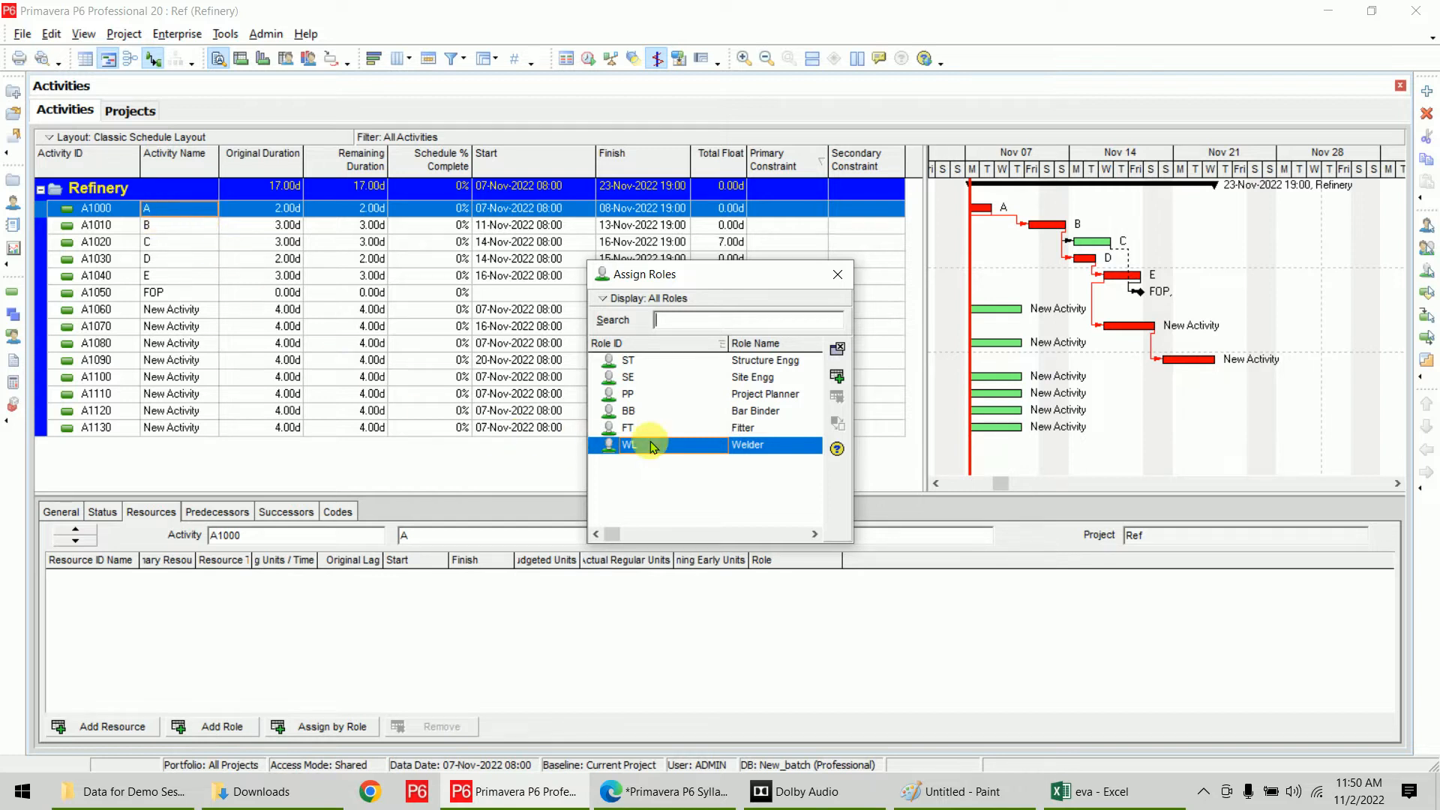
{"action": "left_click", "coordinate": [713, 377]}
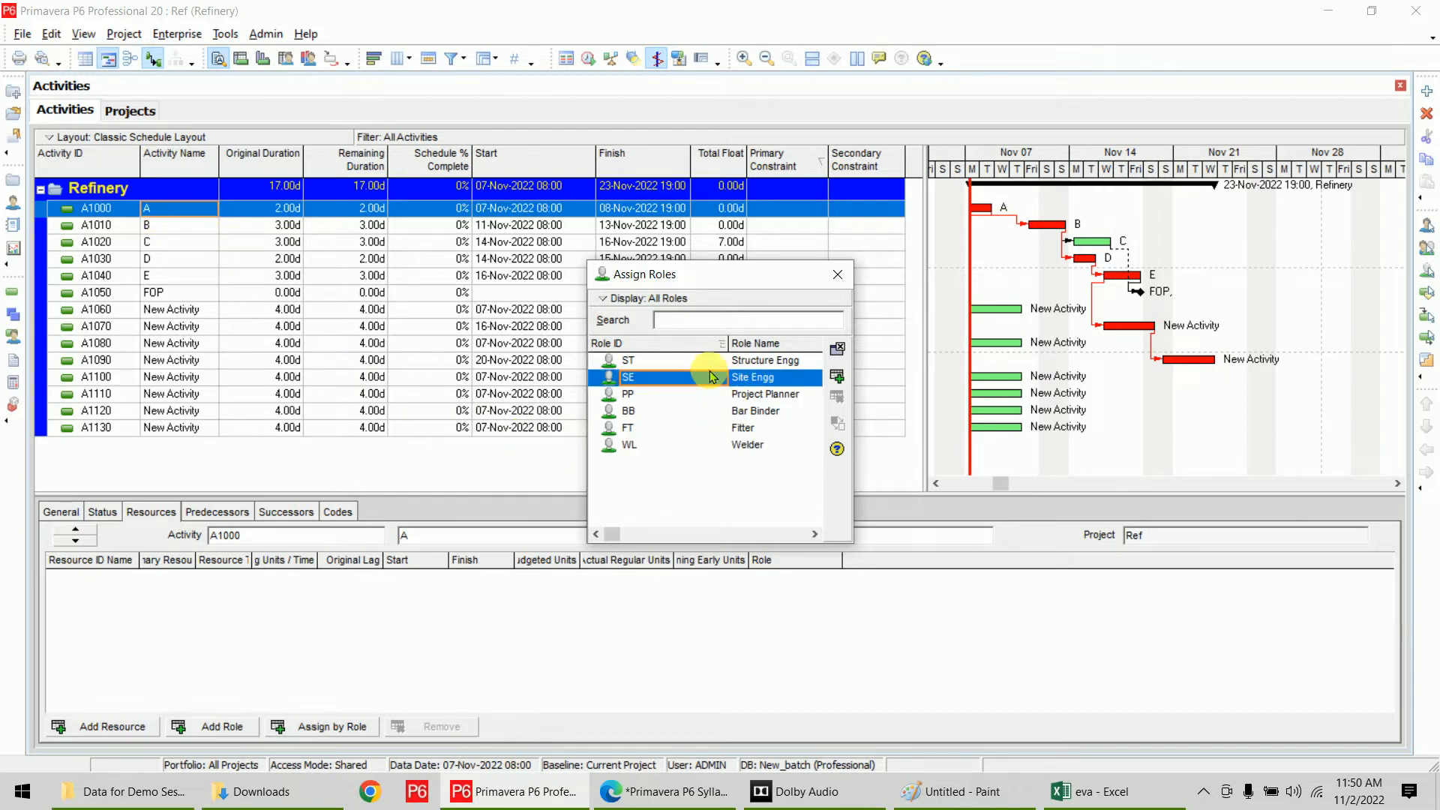
{"action": "left_click", "coordinate": [713, 400], "text": "ctrl"}
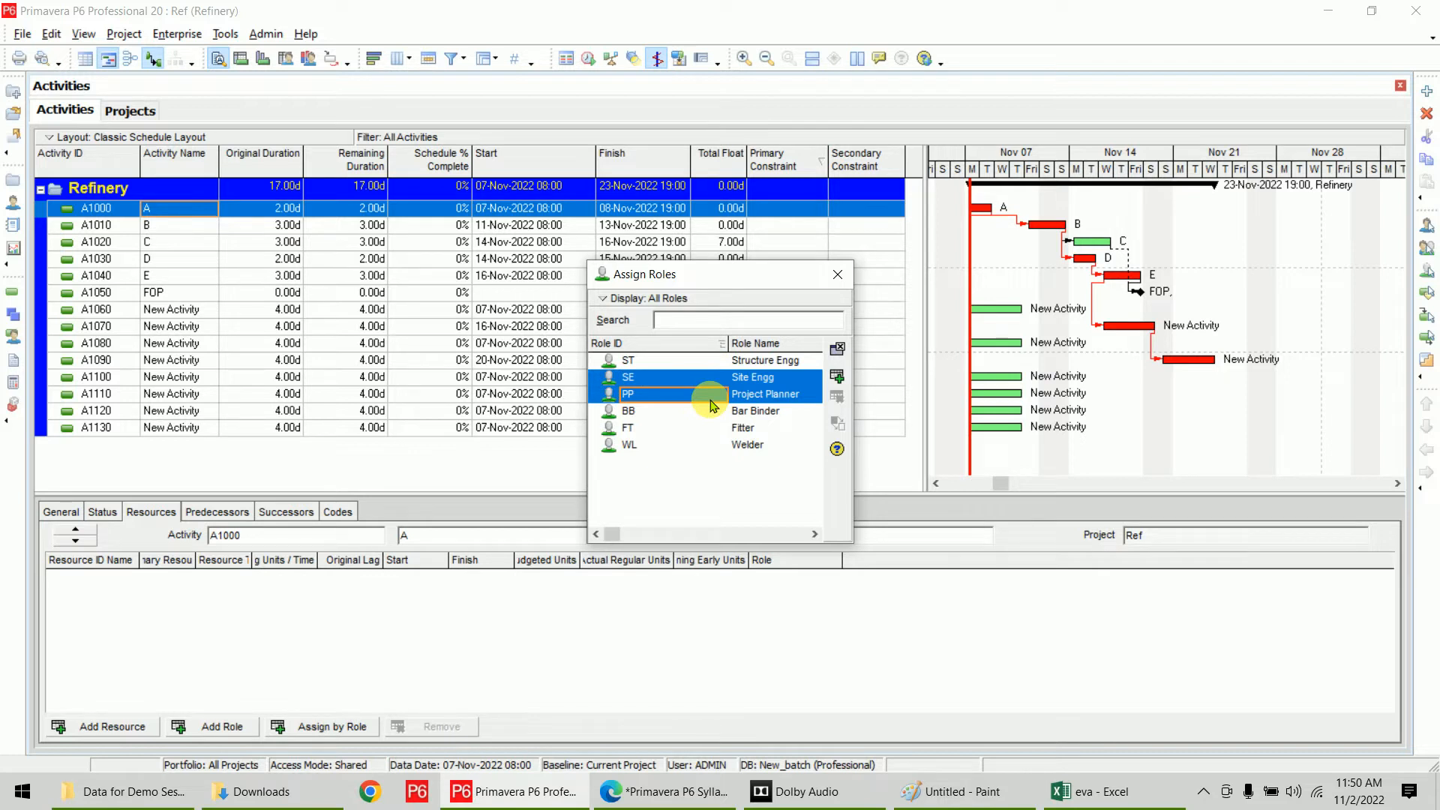
{"action": "left_click", "coordinate": [836, 376]}
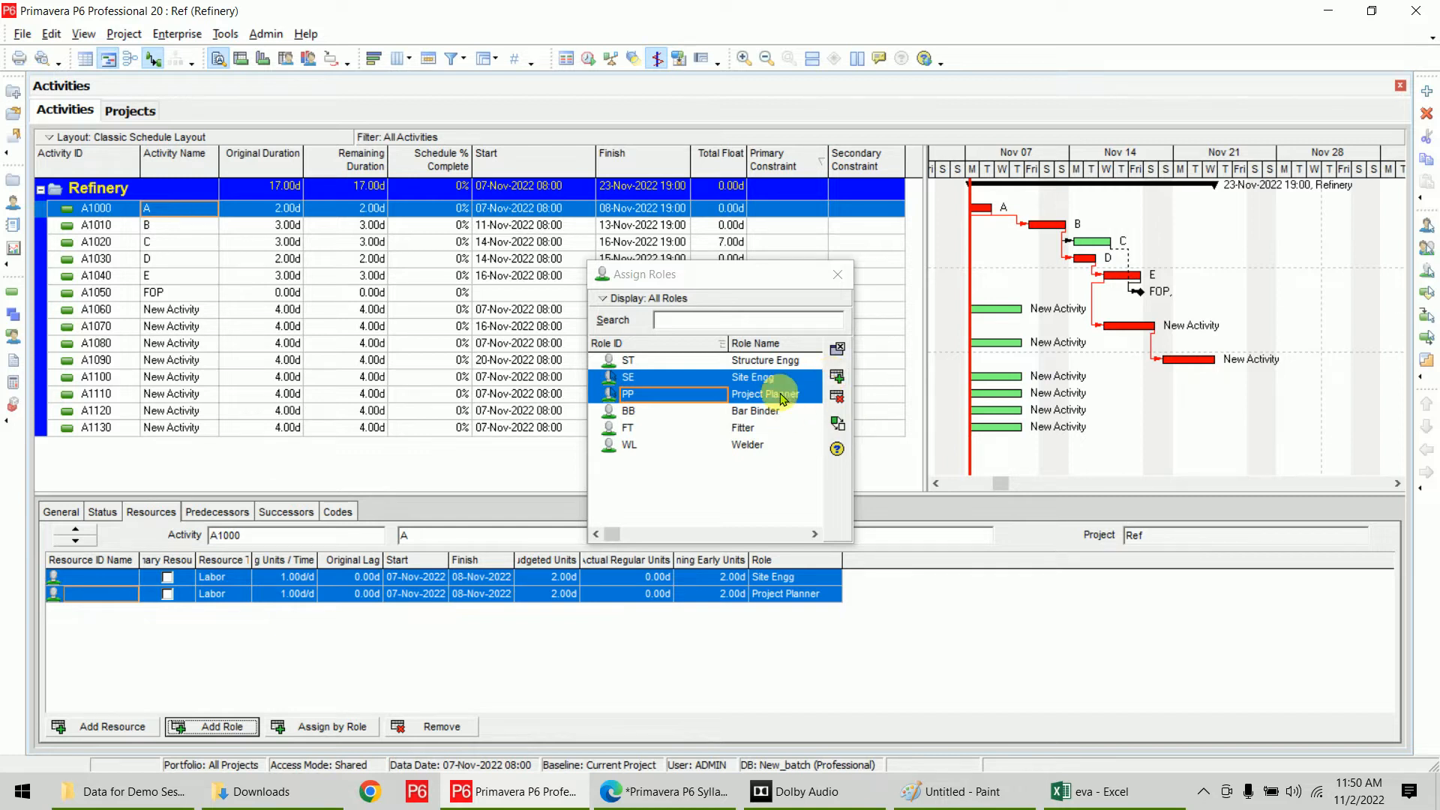
{"action": "left_click", "coordinate": [837, 274]}
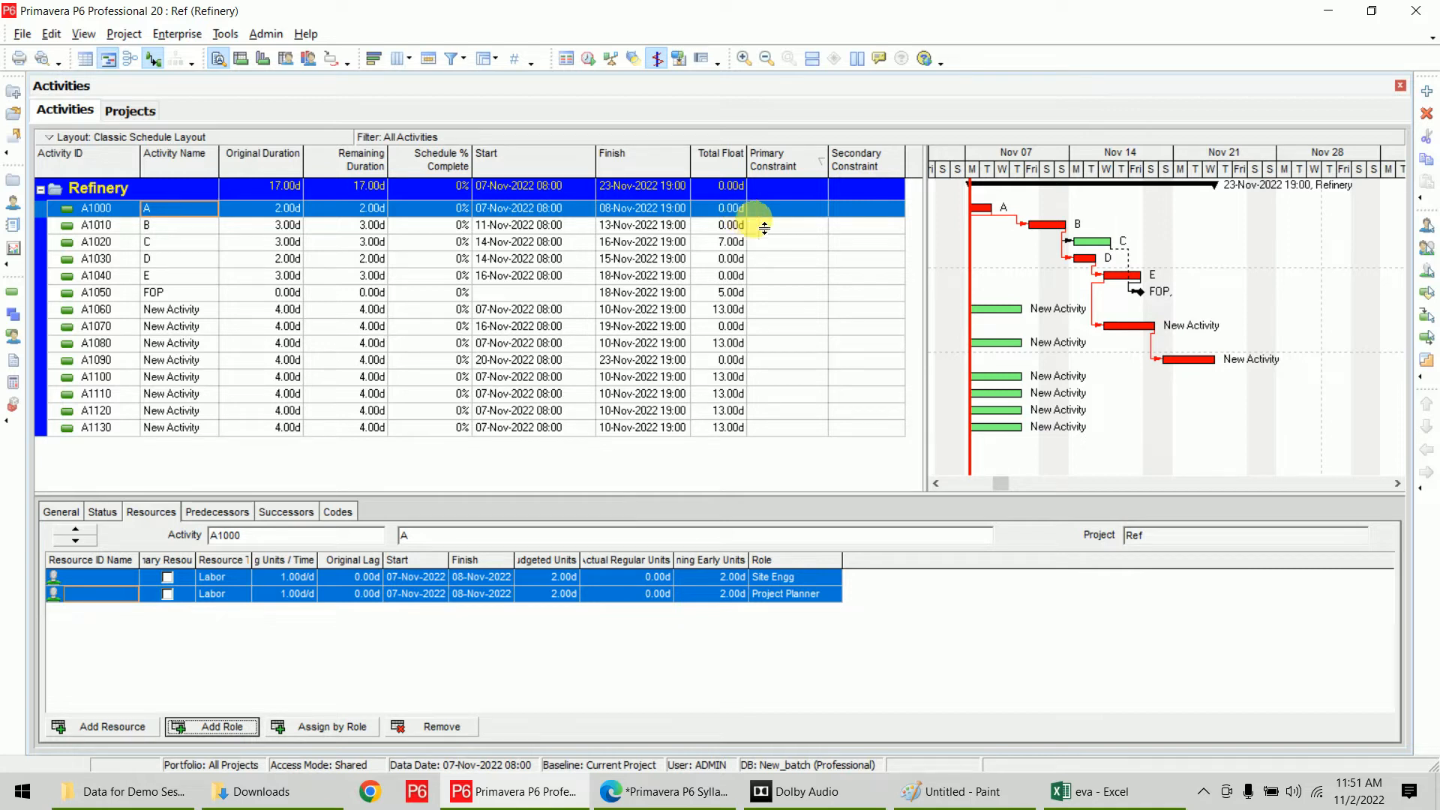
Remove the Primary Constraint and Secondary Constraint columns from the activity table's column selection
{"action": "right_click", "coordinate": [773, 169]}
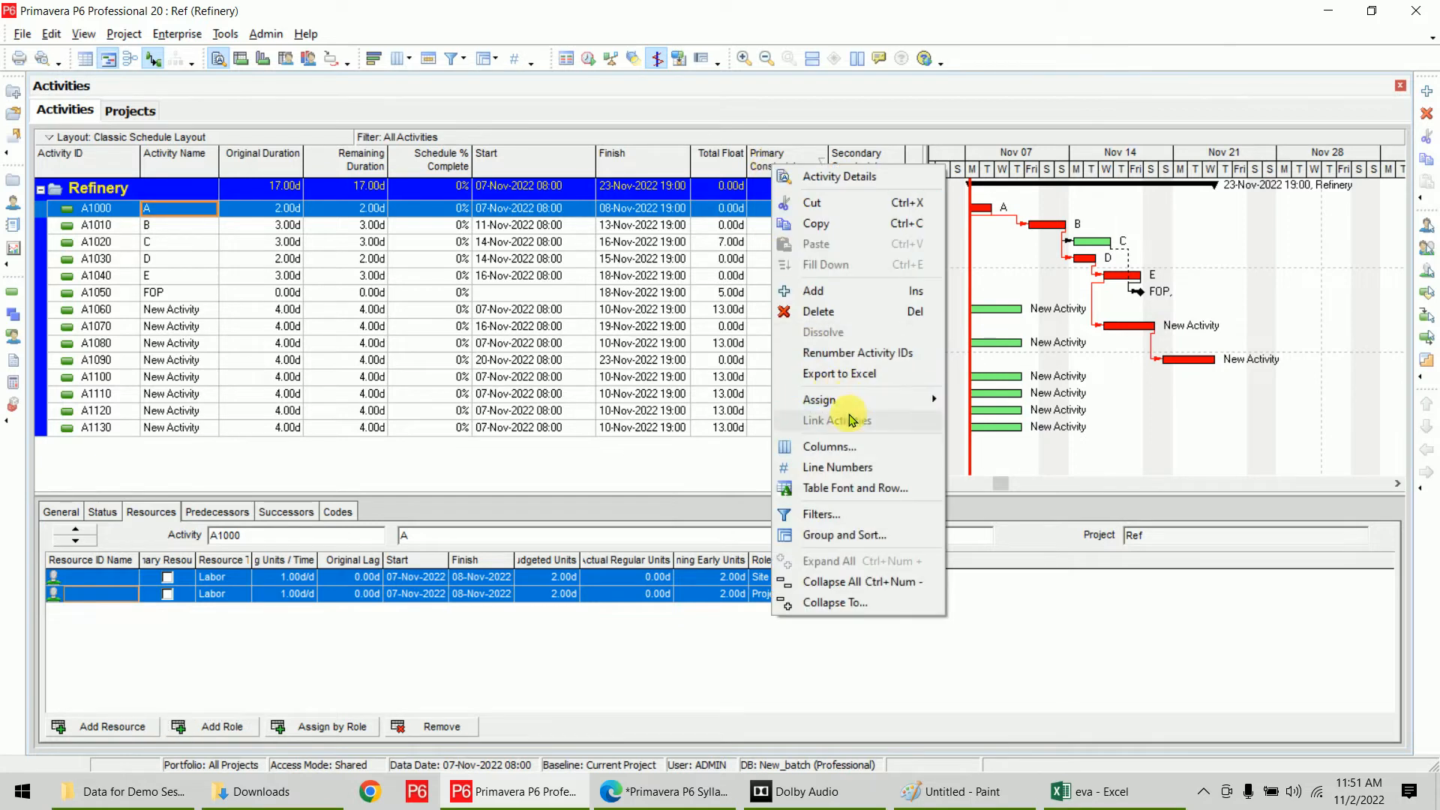
{"action": "left_click", "coordinate": [850, 446]}
{"action": "left_click", "coordinate": [780, 396]}
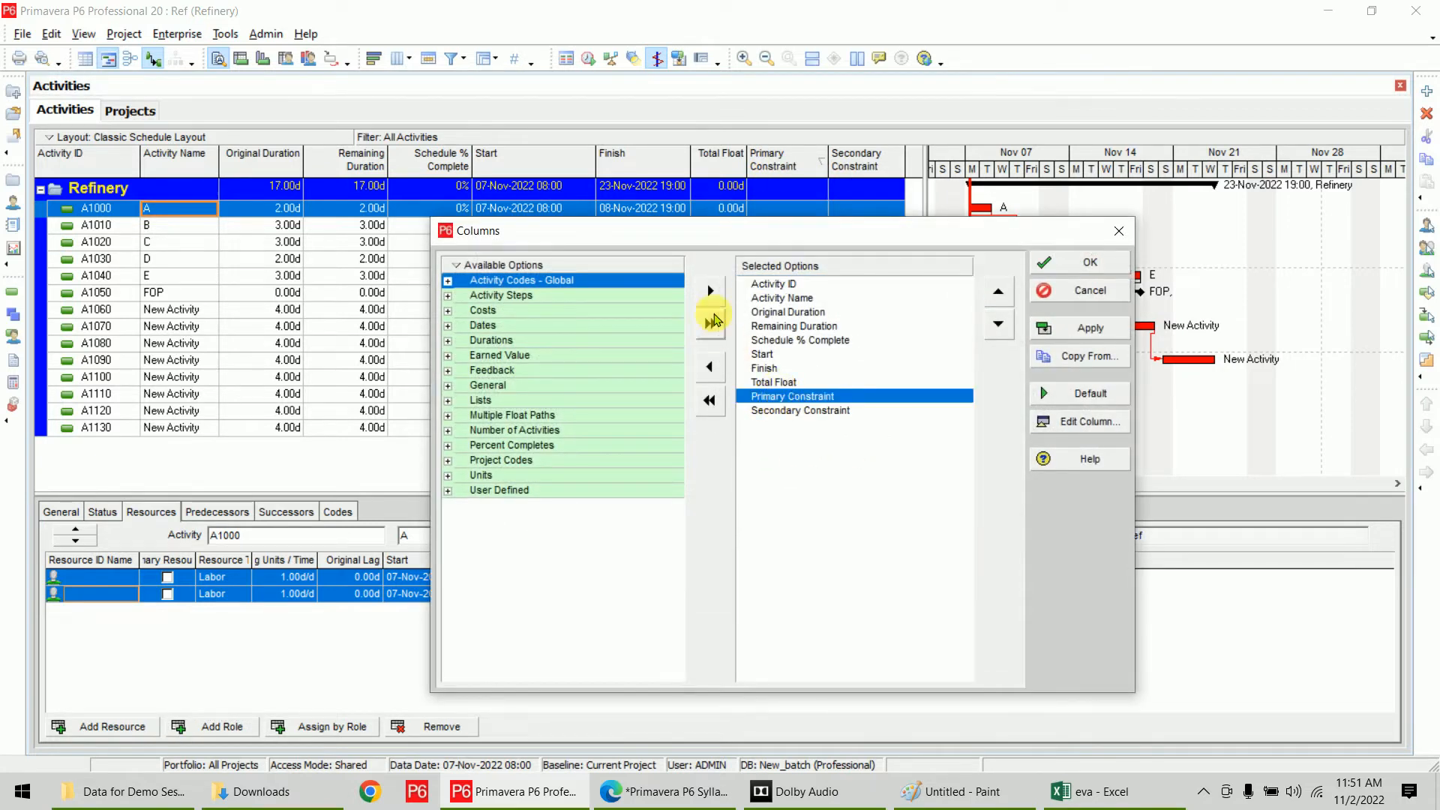
{"action": "left_click", "coordinate": [717, 375]}
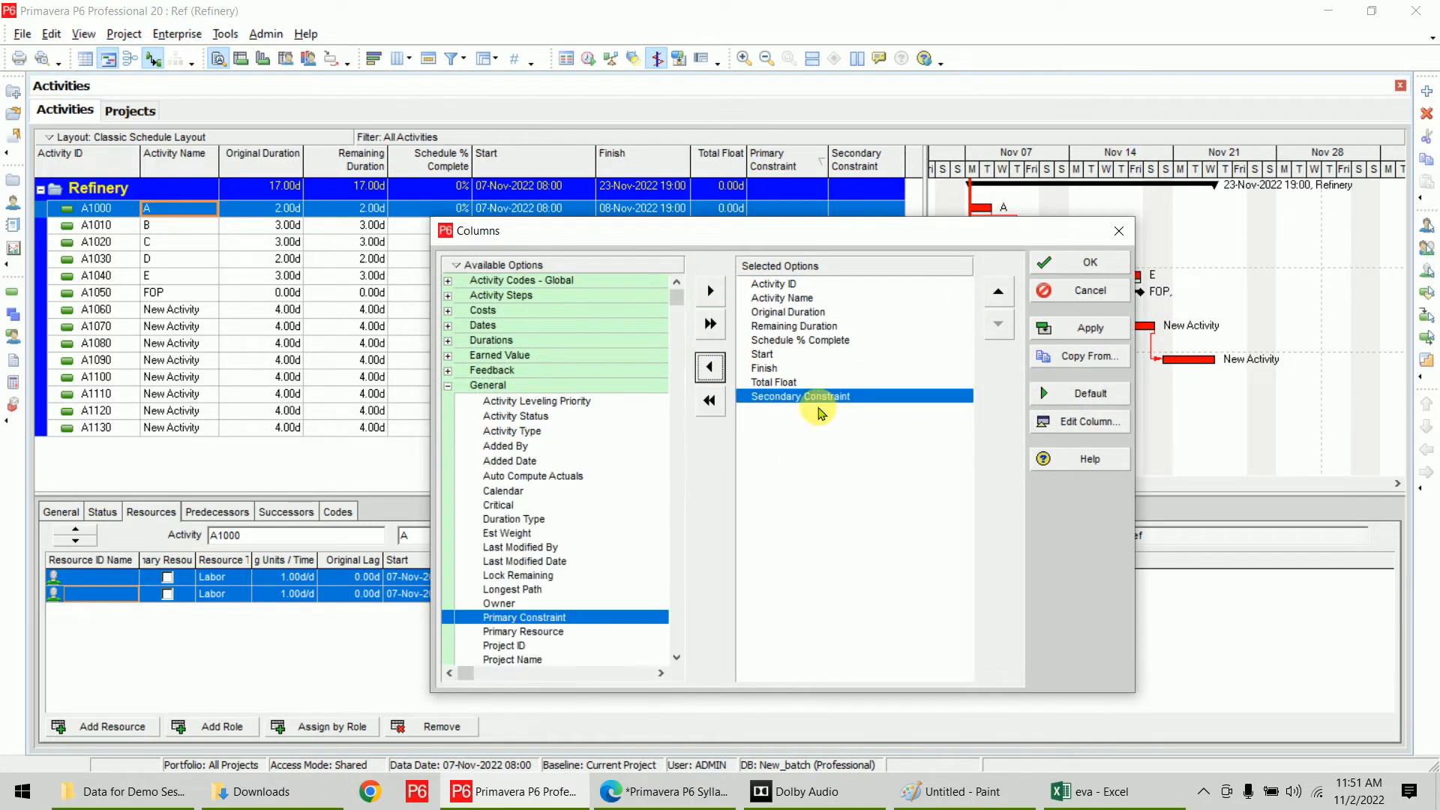
{"action": "left_click", "coordinate": [709, 367]}
Show the available columns as a plain list, add Budgeted Total Cost after Total Float, and apply the column changes
{"action": "right_click", "coordinate": [497, 274]}
{"action": "mouse_move", "coordinate": [585, 339]}
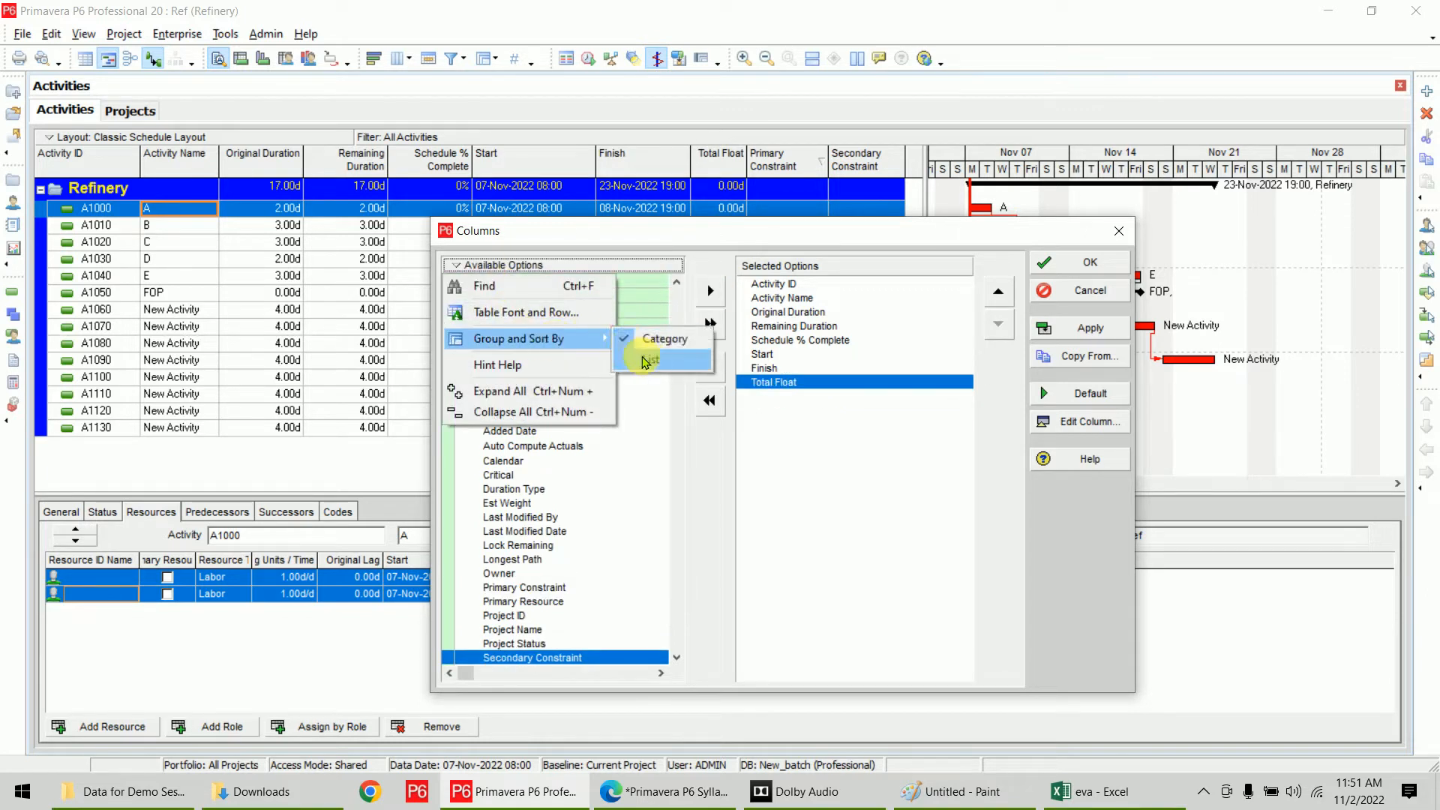
{"action": "left_click", "coordinate": [653, 357]}
{"action": "left_click_drag", "start_coordinate": [675, 290], "coordinate": [705, 616]}
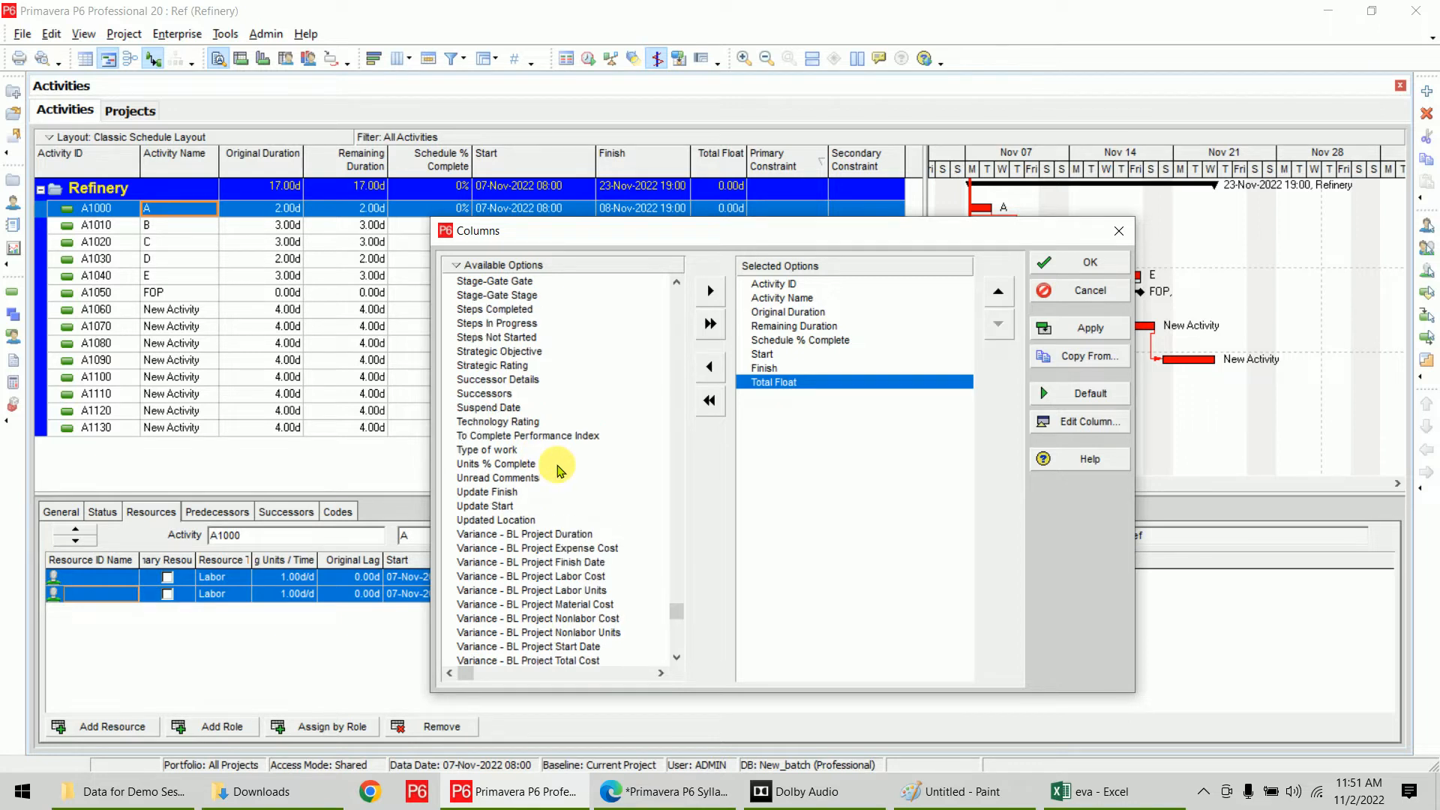
{"action": "scroll", "coordinate": [555, 479], "scroll_direction": "up", "scroll_amount": 2}
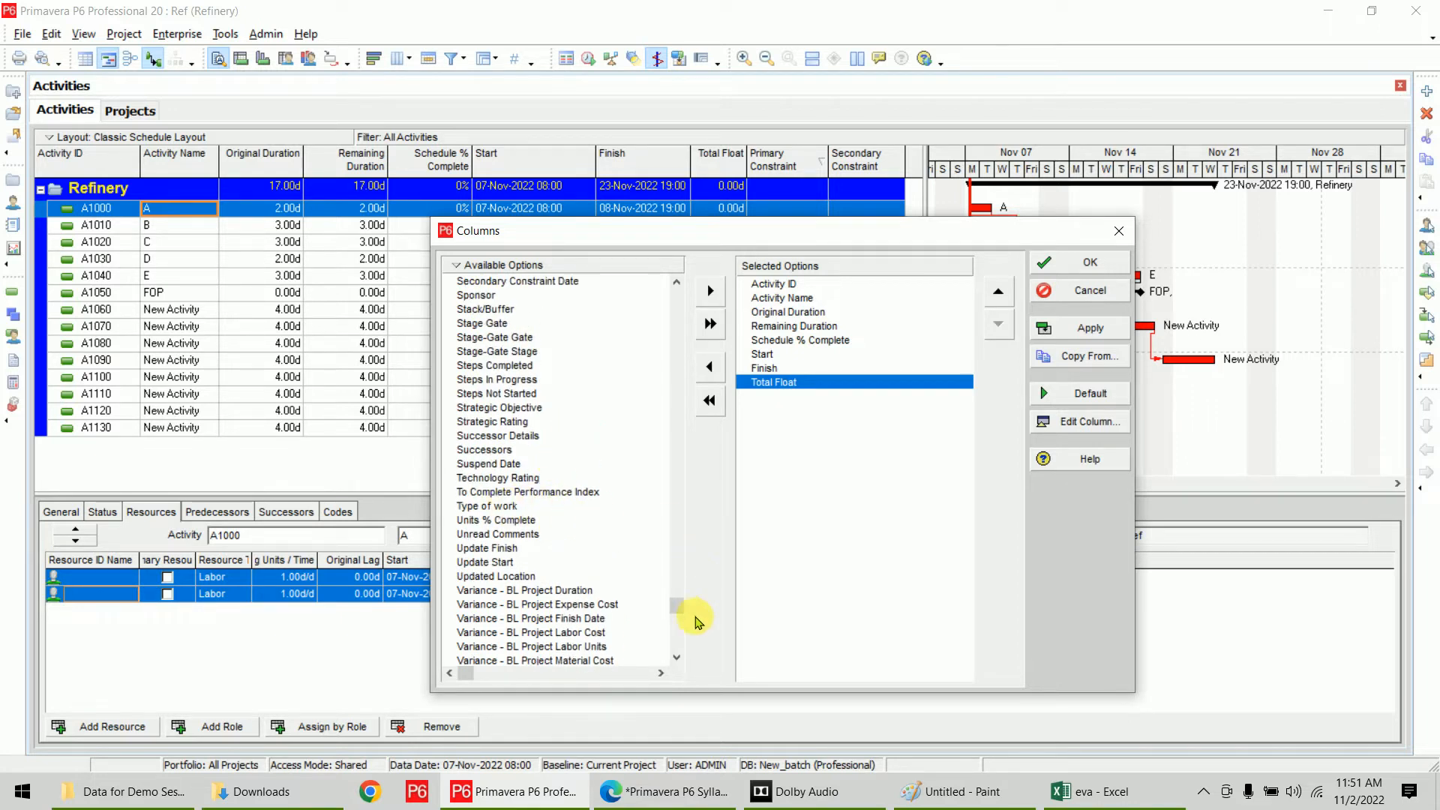
{"action": "left_click_drag", "start_coordinate": [675, 604], "coordinate": [675, 391]}
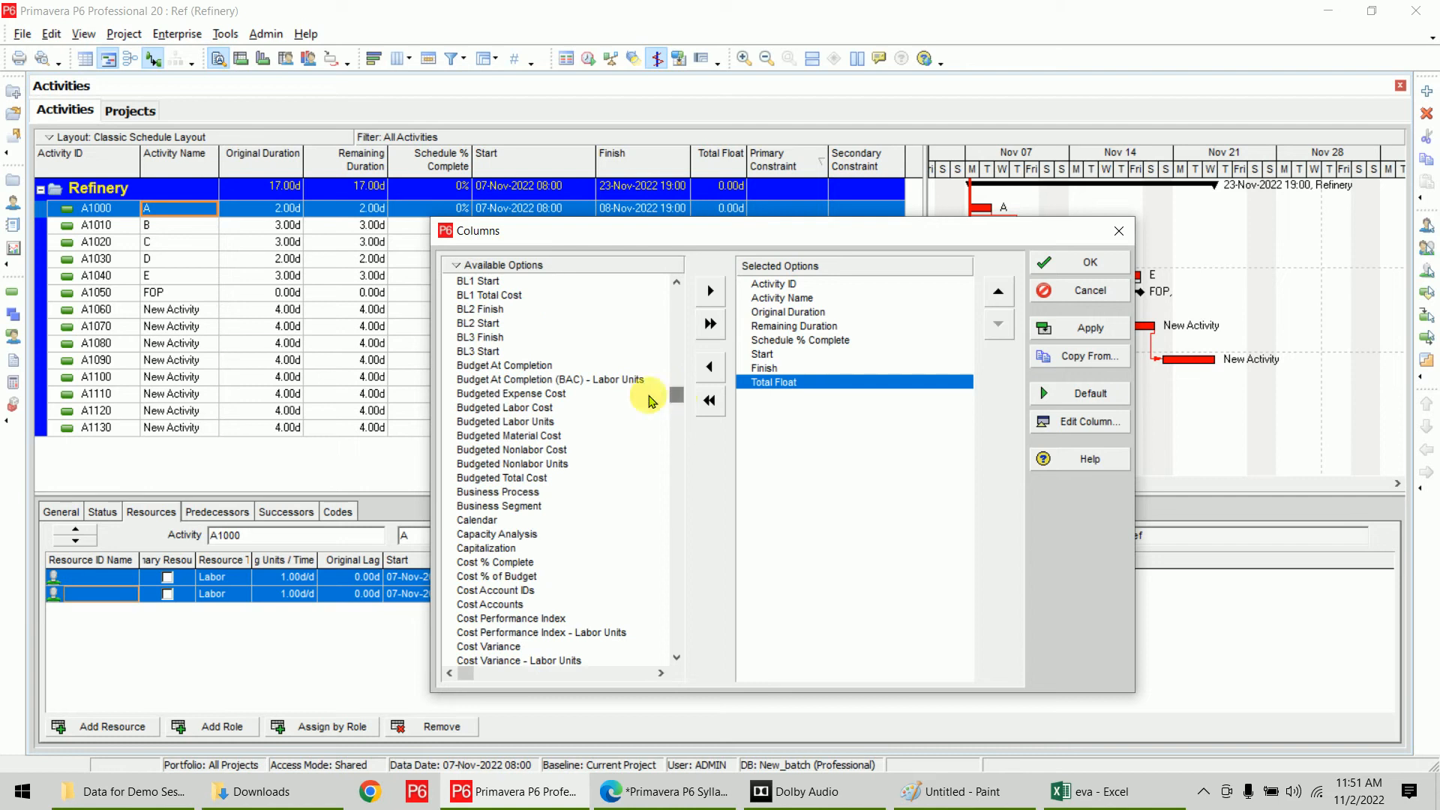
{"action": "left_click", "coordinate": [528, 478]}
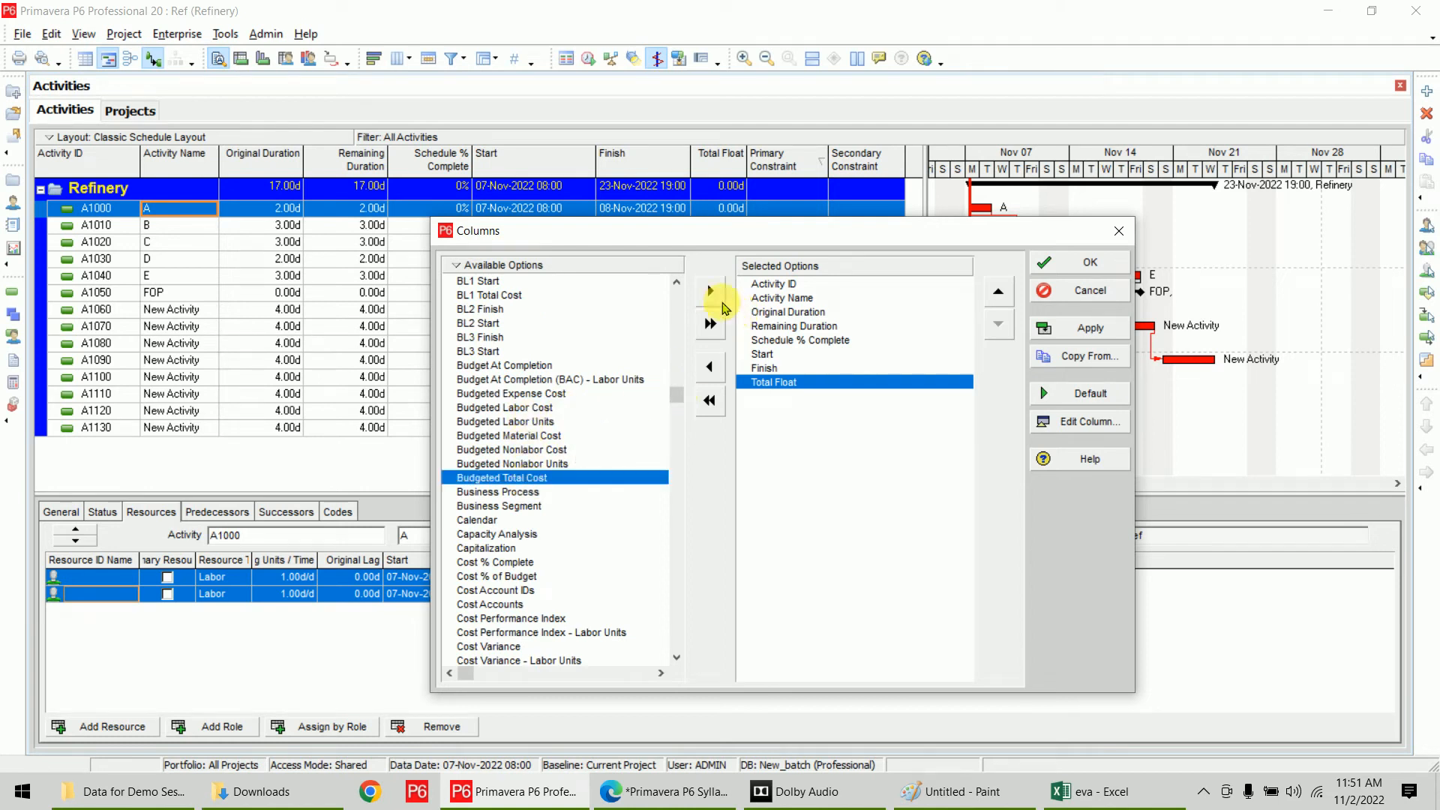
{"action": "left_click", "coordinate": [711, 291]}
{"action": "left_click", "coordinate": [1095, 330]}
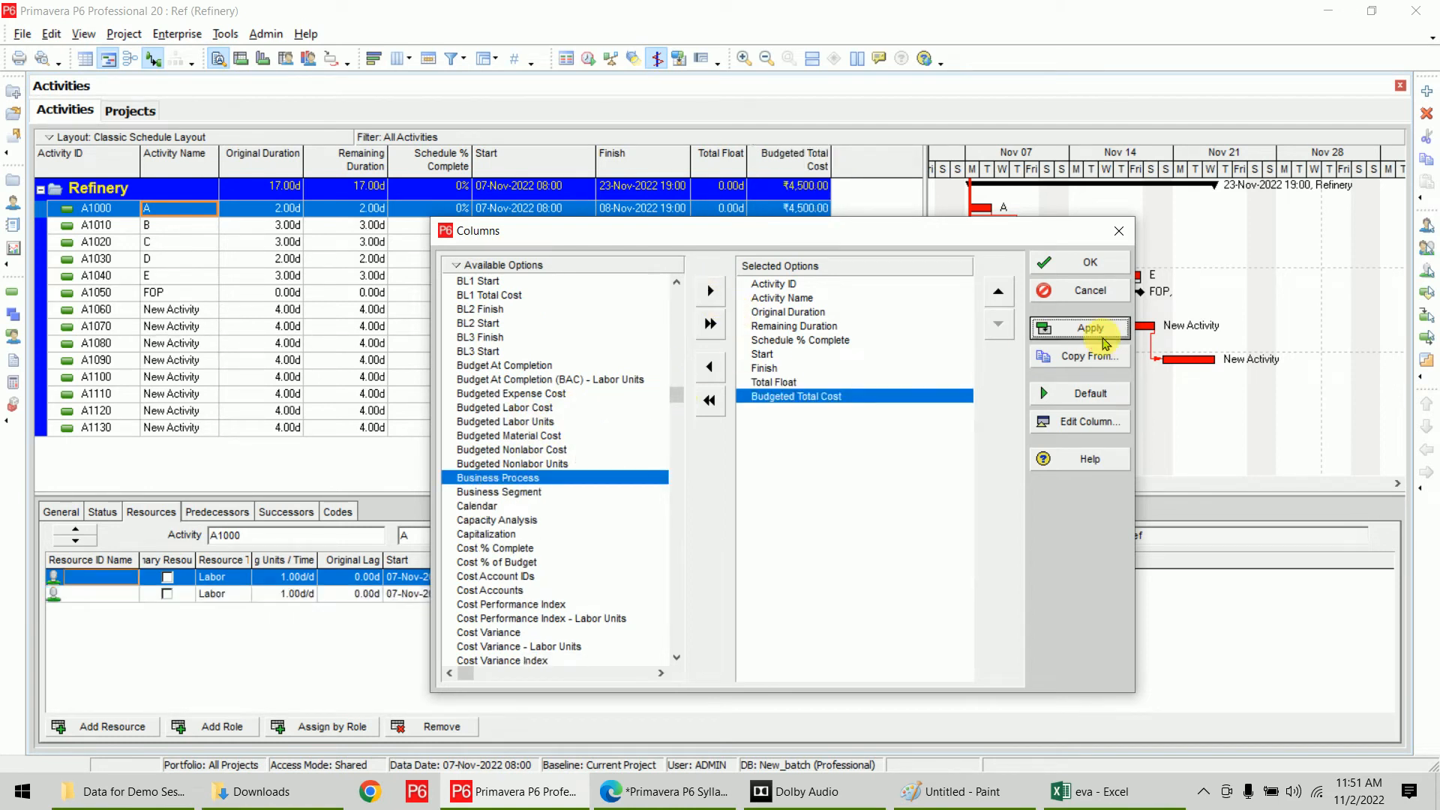
{"action": "left_click", "coordinate": [1085, 260]}
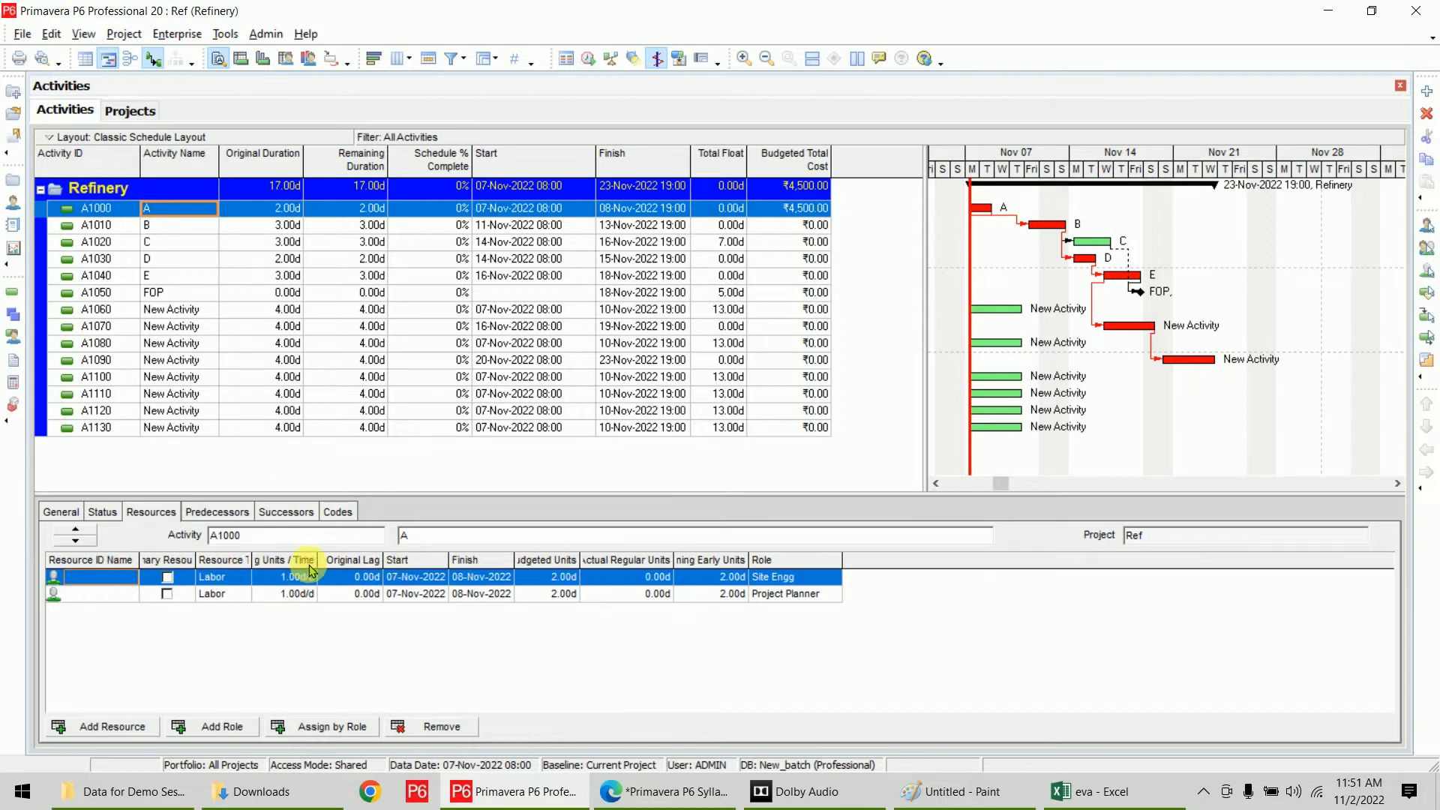
Add the Budgeted Cost column after Budgeted Units in the resource assignment table and widen it to show its full heading
{"action": "right_click", "coordinate": [797, 564]}
{"action": "left_click", "coordinate": [817, 575]}
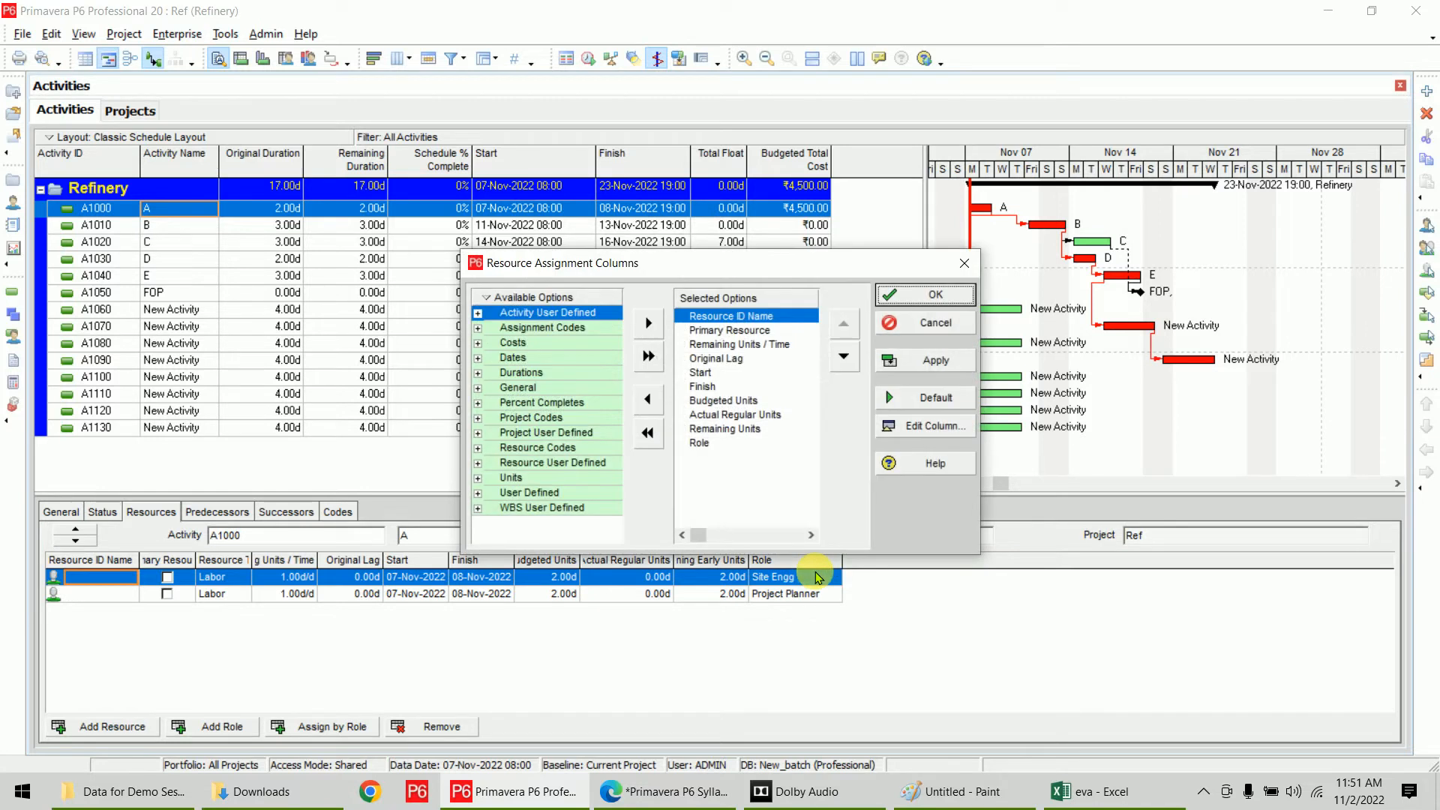
{"action": "left_click", "coordinate": [479, 345]}
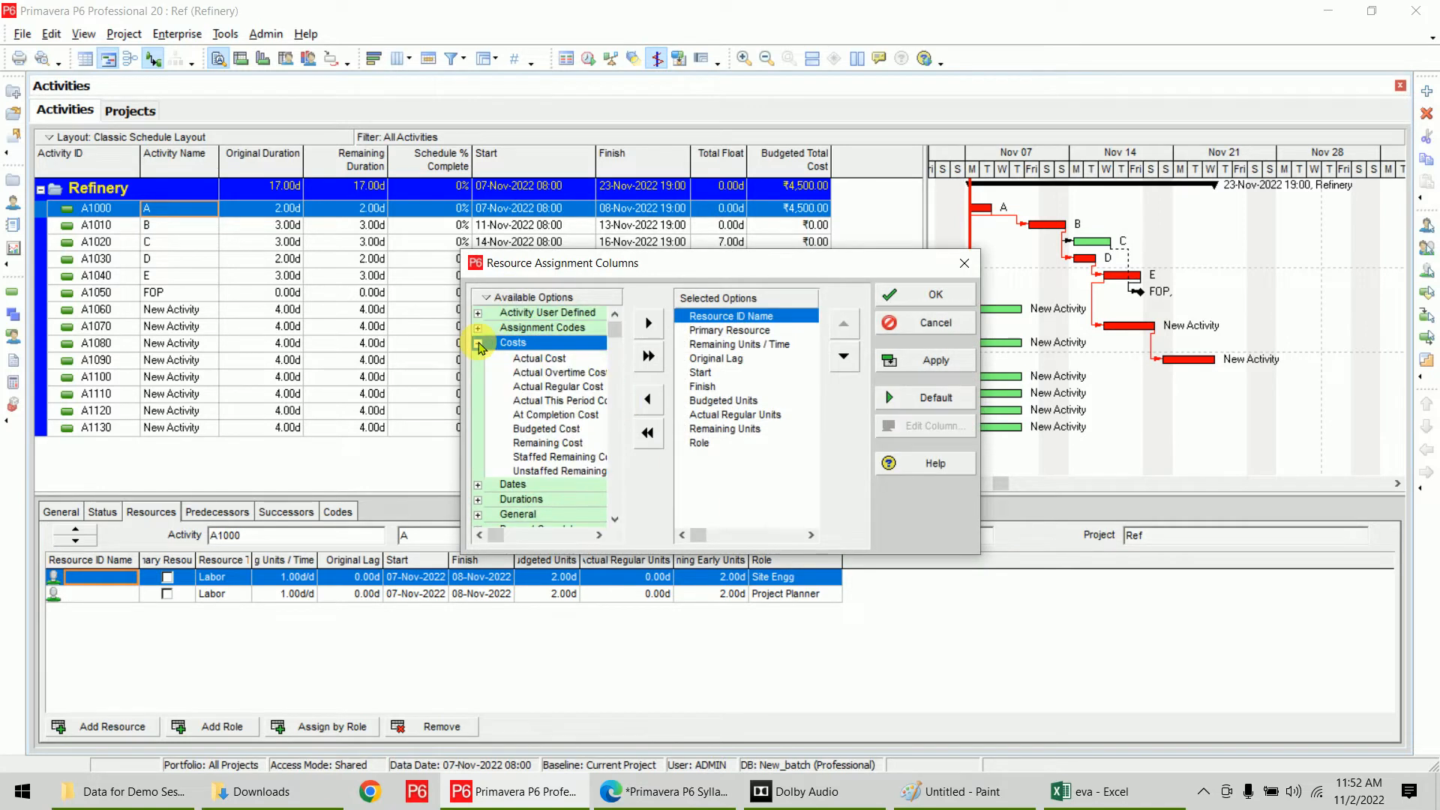
{"action": "left_click", "coordinate": [546, 428]}
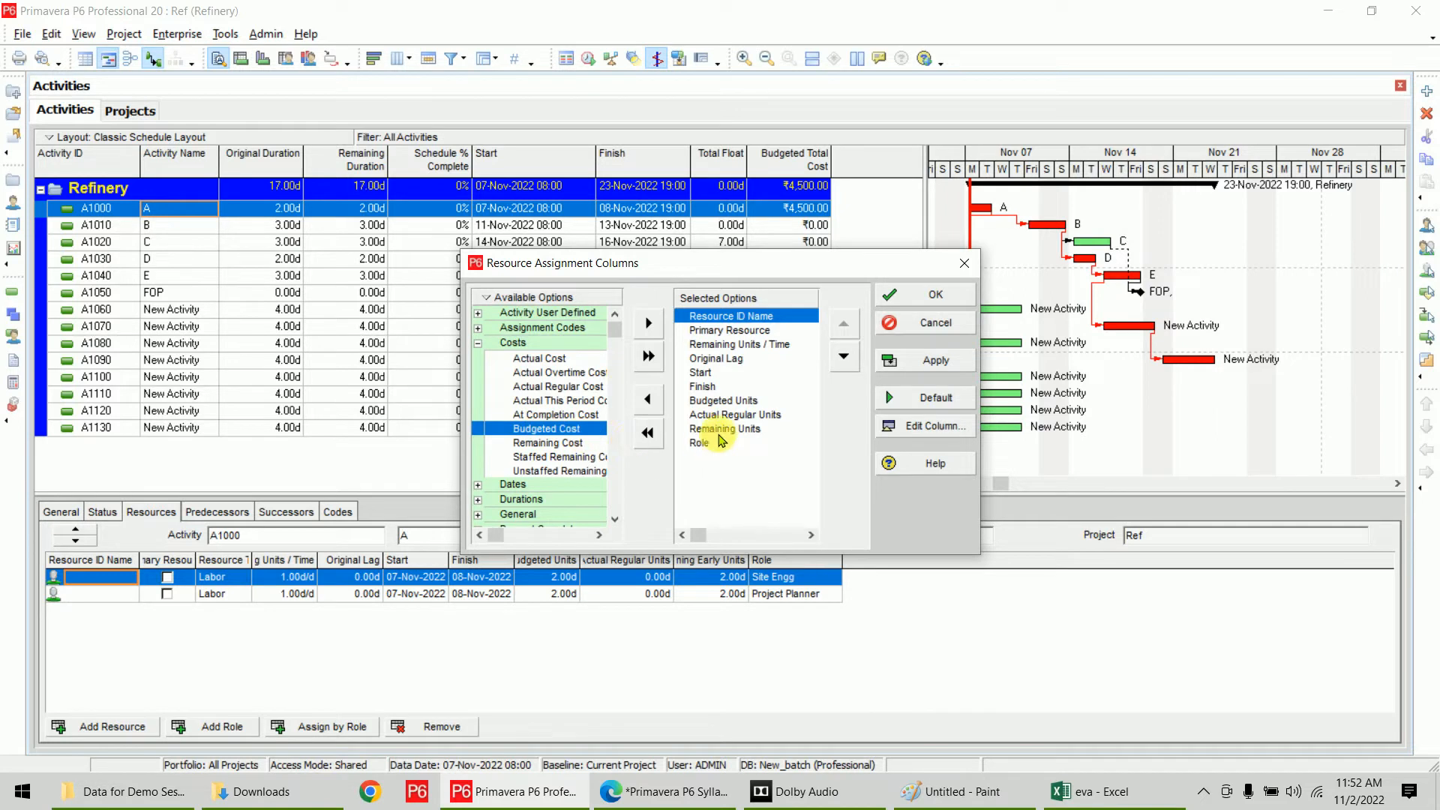
{"action": "left_click", "coordinate": [722, 400]}
{"action": "left_click", "coordinate": [649, 325]}
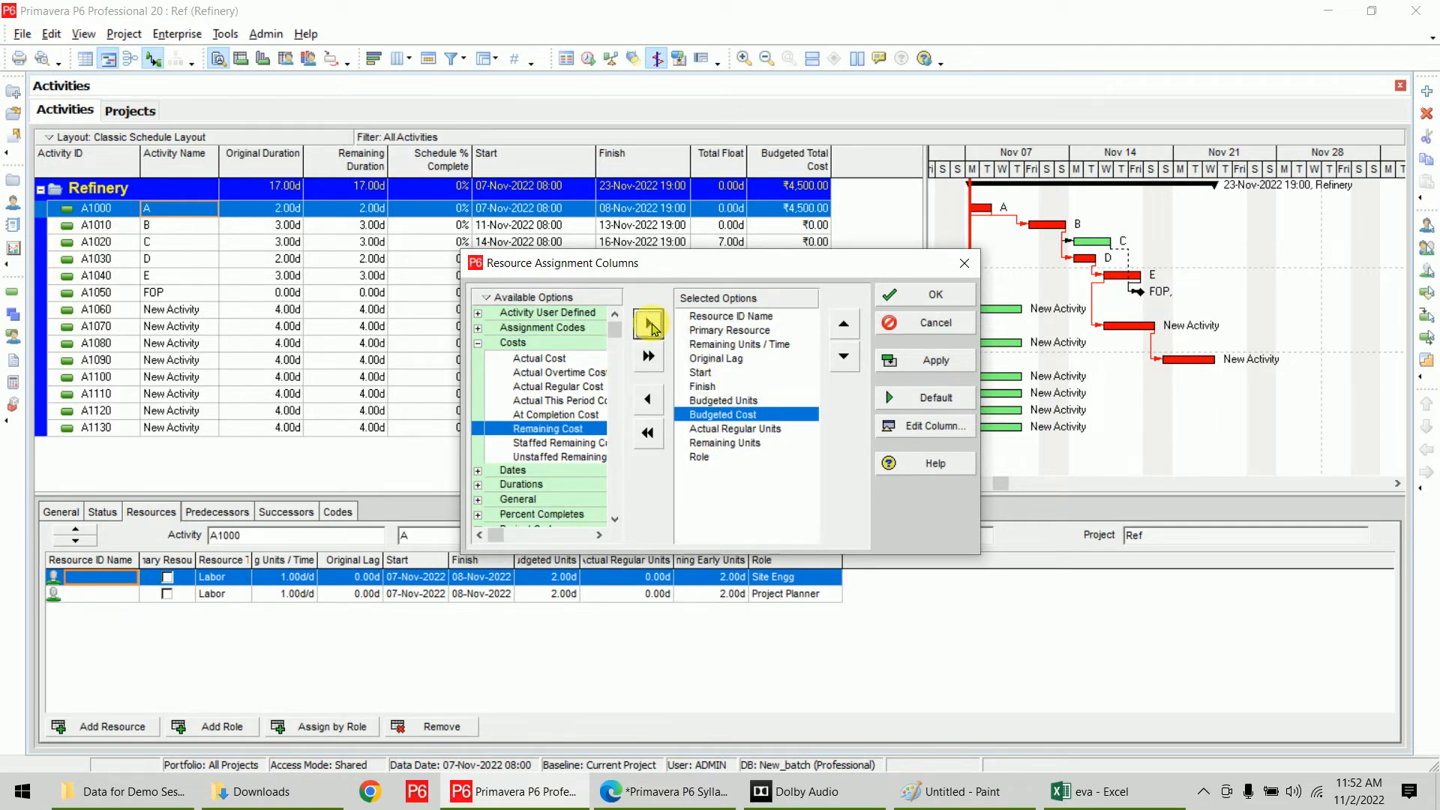
{"action": "left_click", "coordinate": [934, 360]}
{"action": "left_click", "coordinate": [930, 294]}
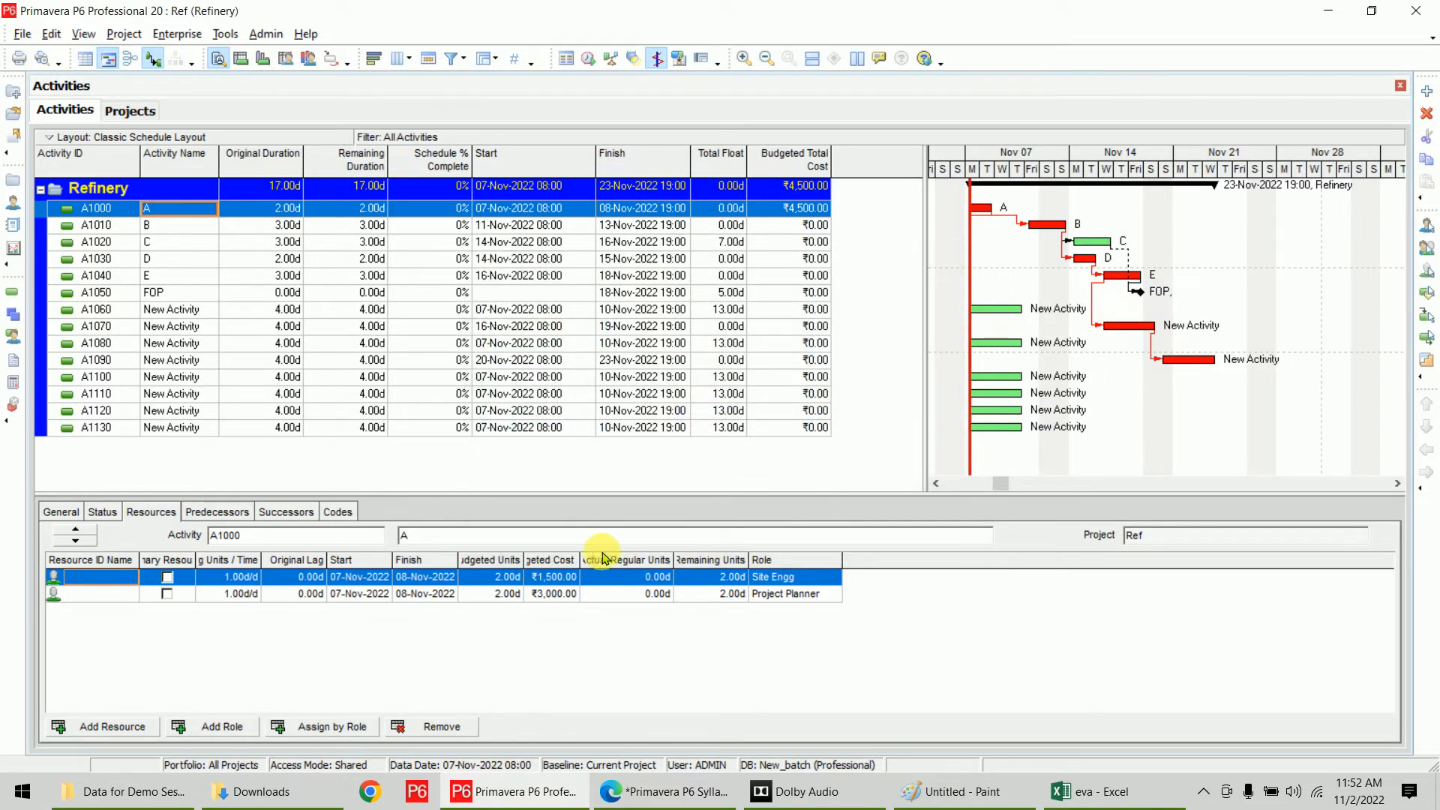
{"action": "left_click_drag", "start_coordinate": [580, 559], "coordinate": [621, 560]}
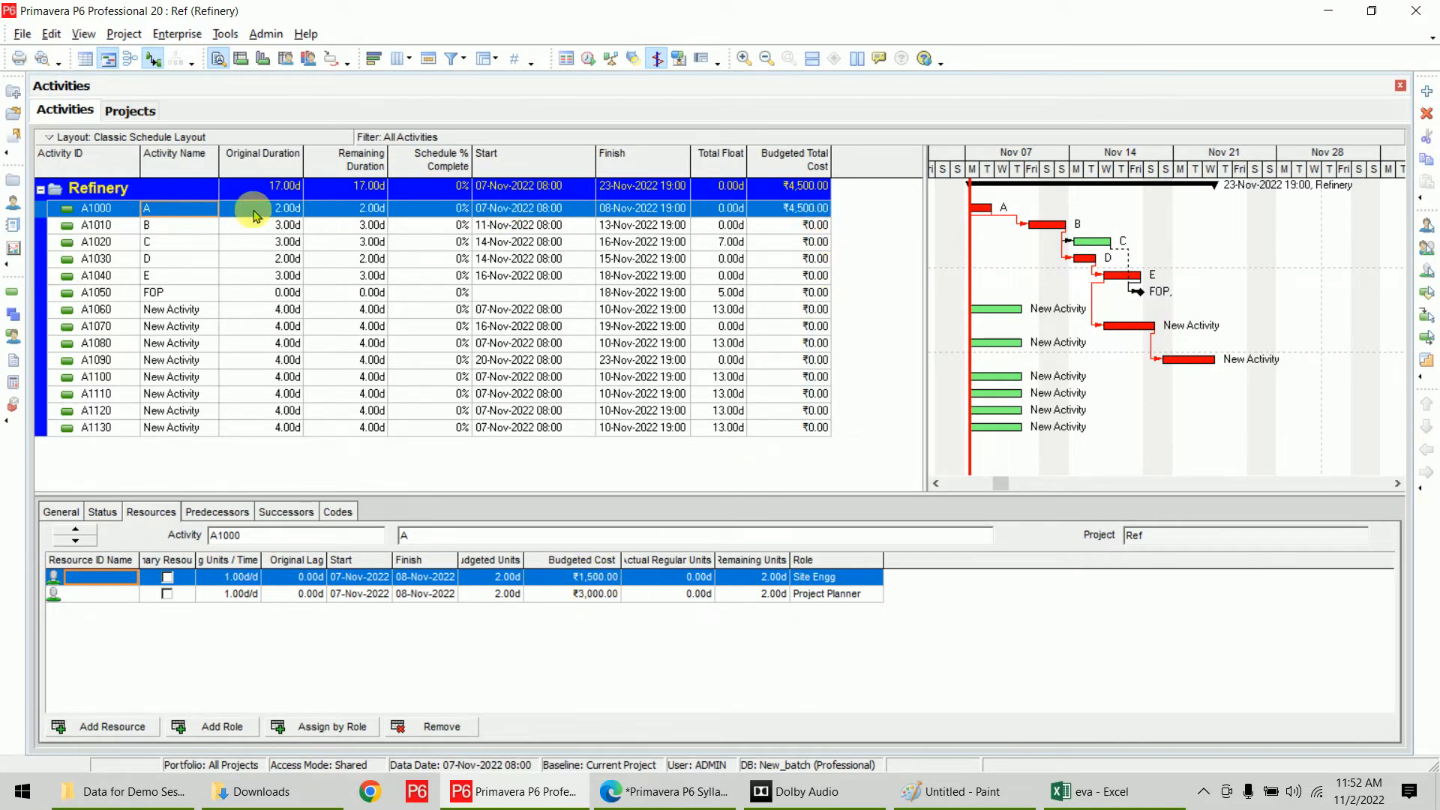
Assign the Bar Binder role to activity B (A1010) and the Fitter role to activity C (A1020)
{"action": "left_click", "coordinate": [811, 225]}
{"action": "left_click", "coordinate": [220, 720]}
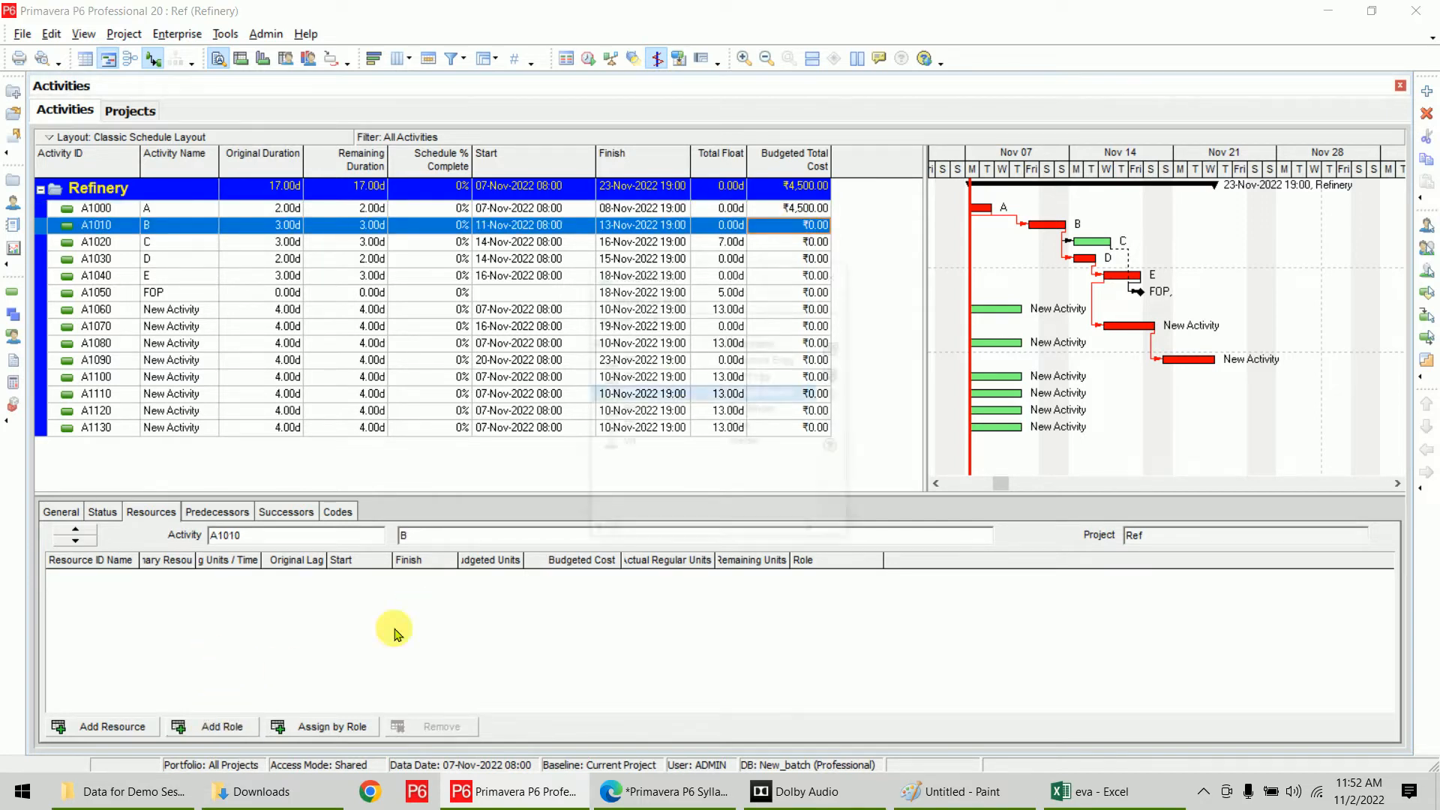
{"action": "left_click", "coordinate": [630, 410]}
{"action": "double_click", "coordinate": [629, 410]}
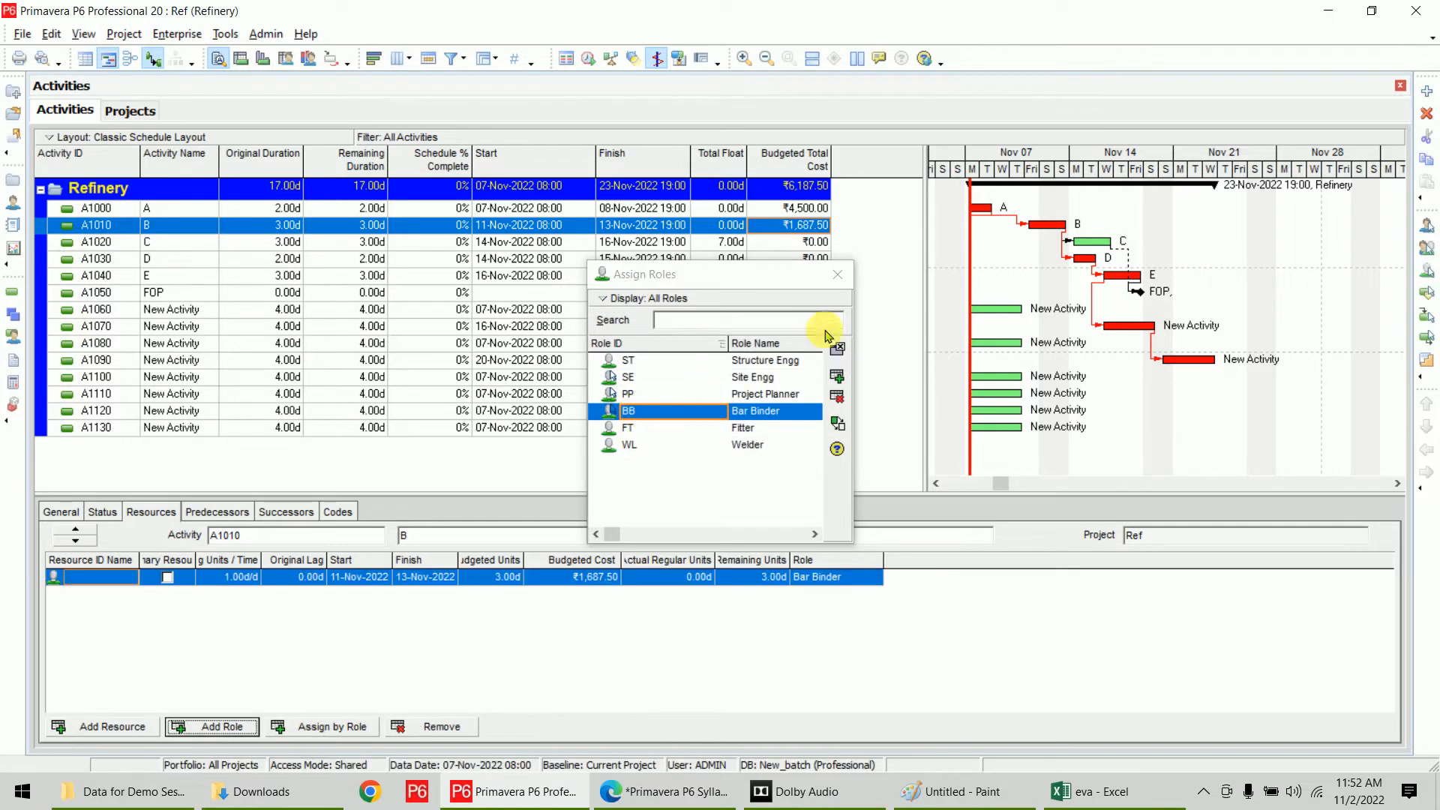
{"action": "left_click", "coordinate": [368, 246]}
{"action": "double_click", "coordinate": [673, 429]}
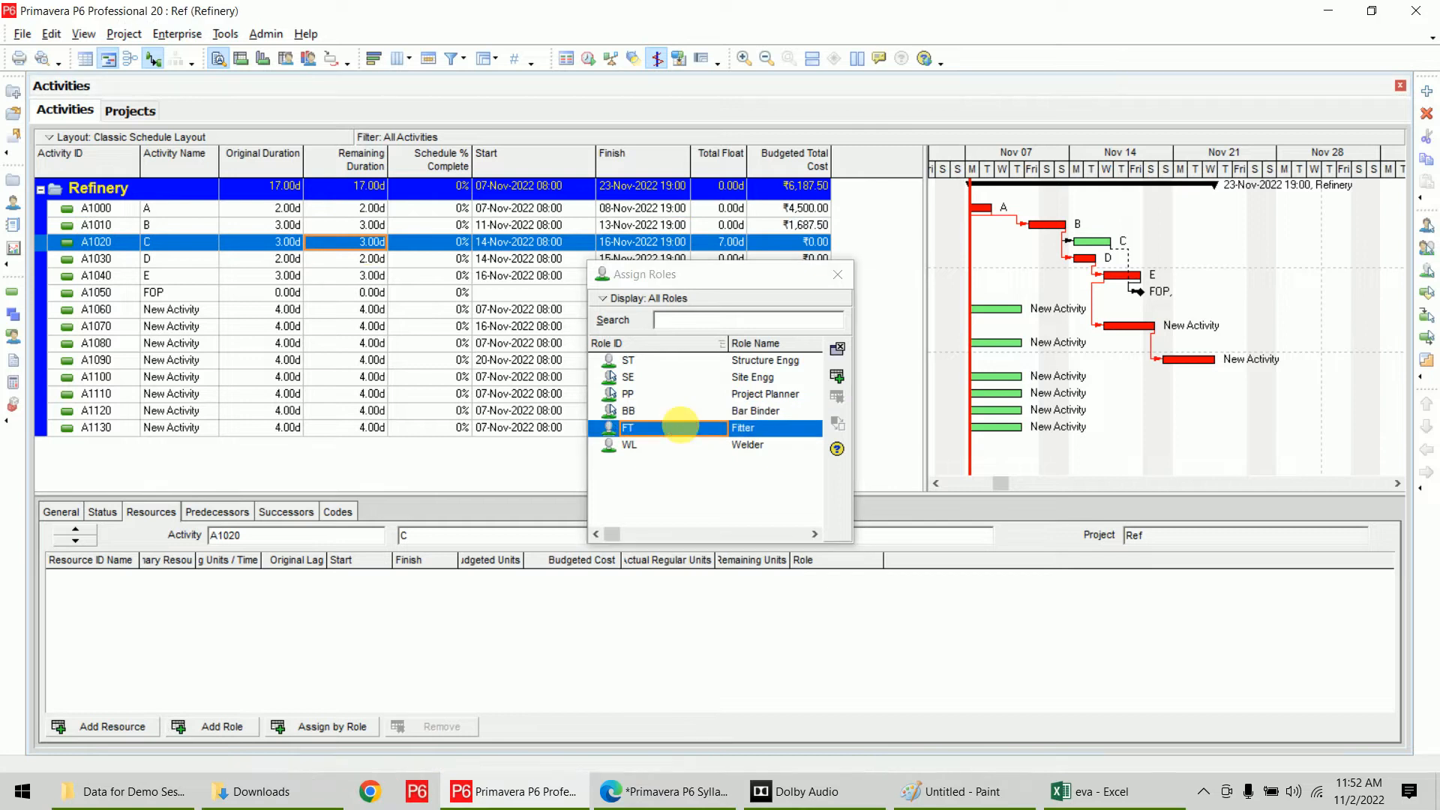
Assign the Structure Engg role to activity D (A1030) and the Welder role to activity E (A1040)
{"action": "left_click", "coordinate": [322, 258]}
{"action": "double_click", "coordinate": [687, 361]}
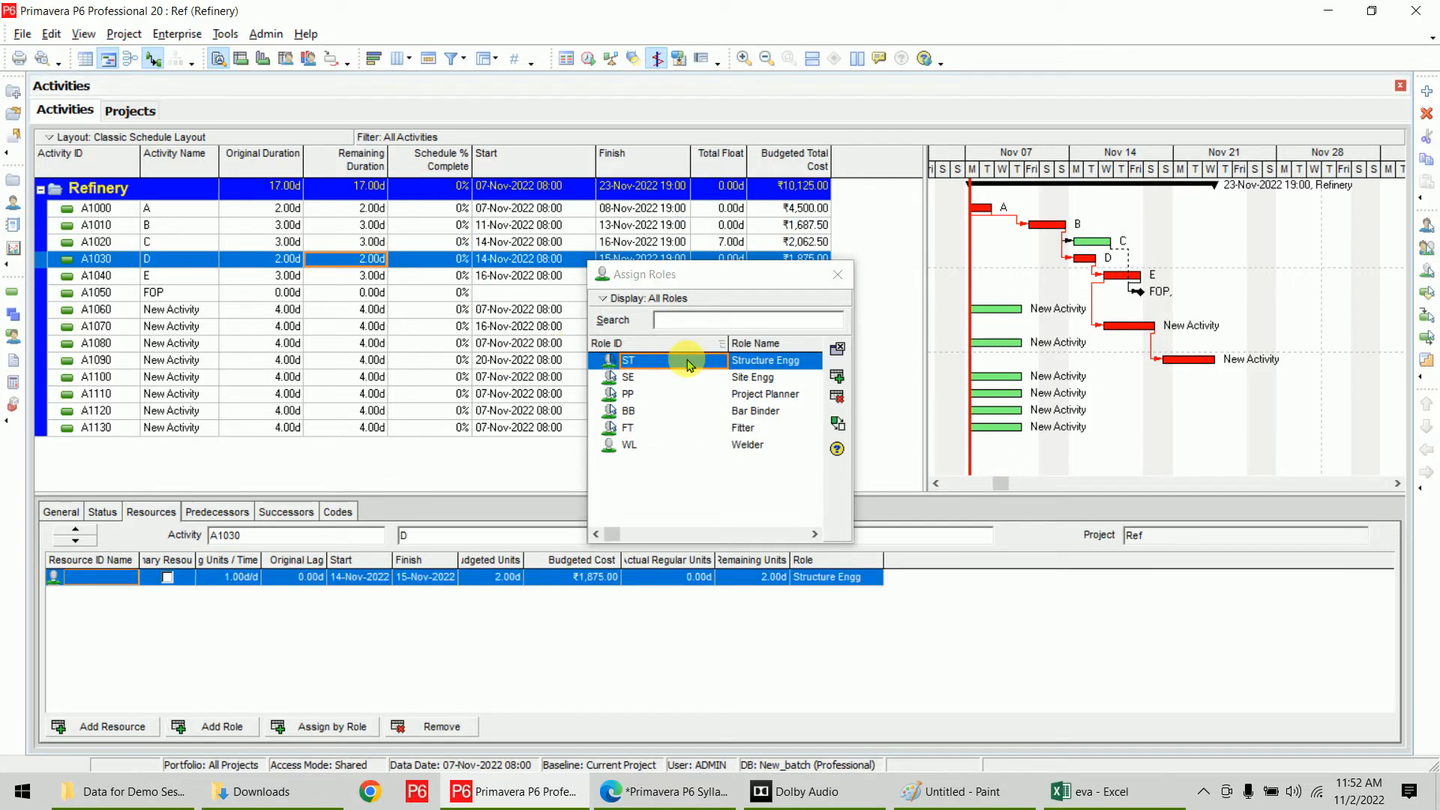
{"action": "left_click", "coordinate": [350, 276]}
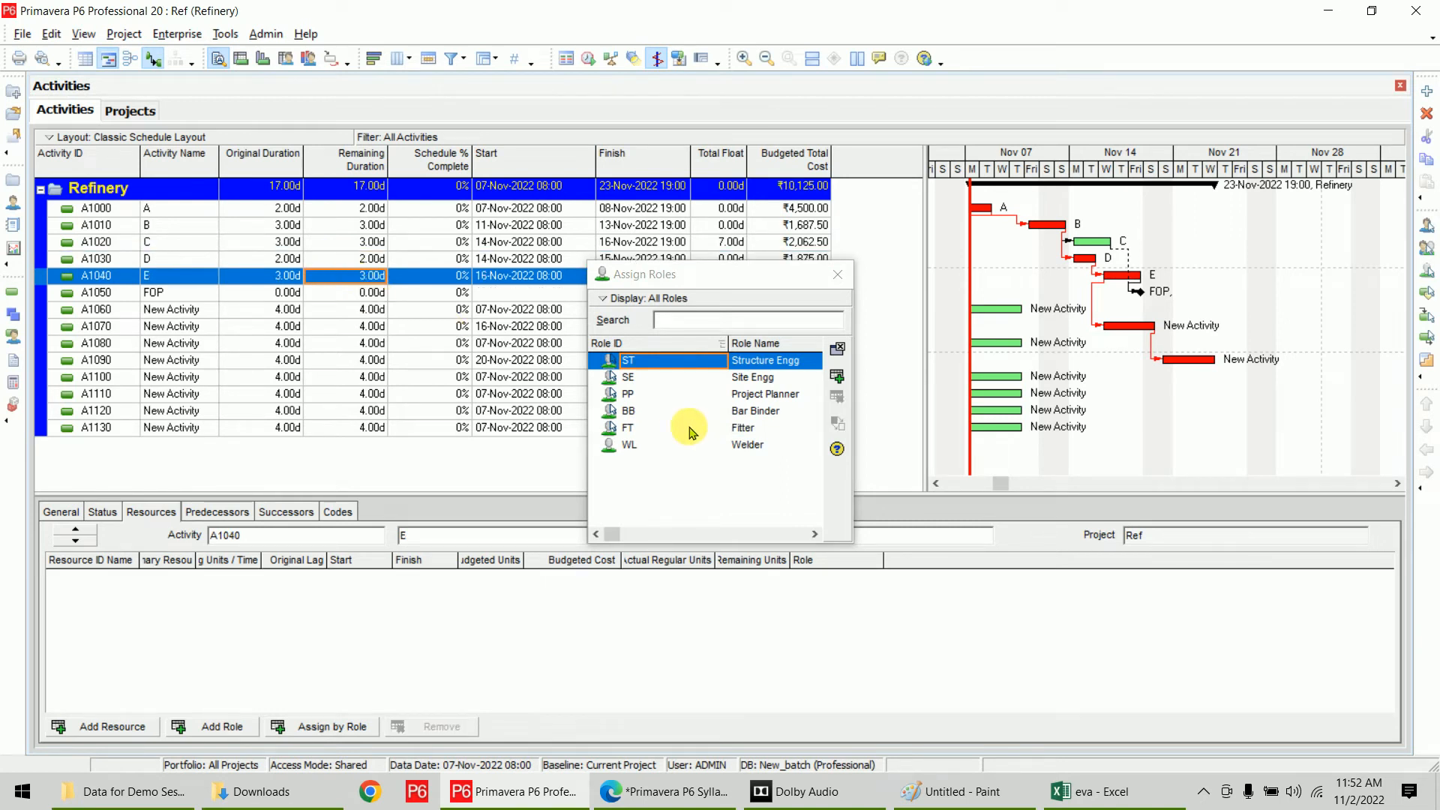
{"action": "double_click", "coordinate": [668, 446]}
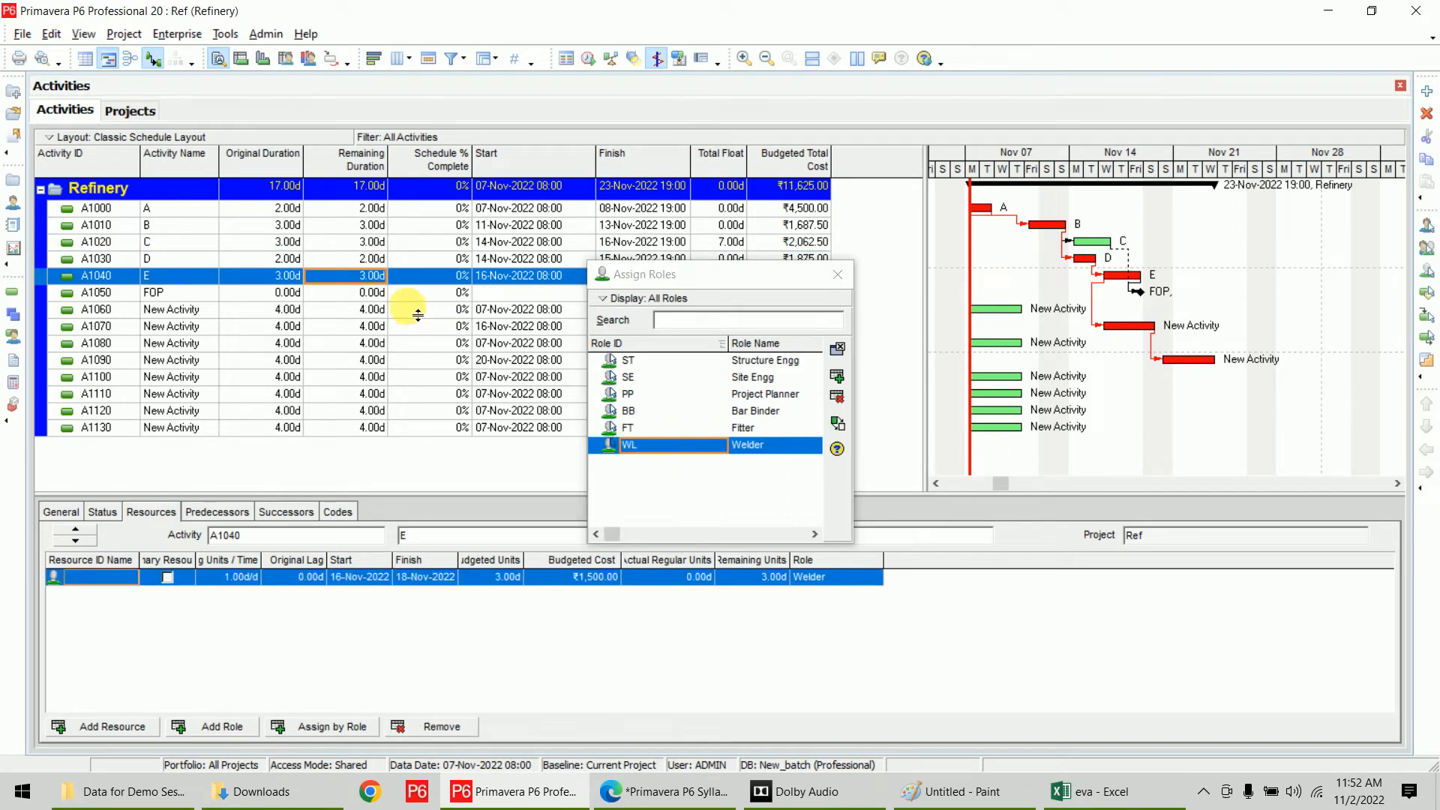
Assign the Project Planner and Bar Binder roles to activity A1060
{"action": "left_click", "coordinate": [373, 308]}
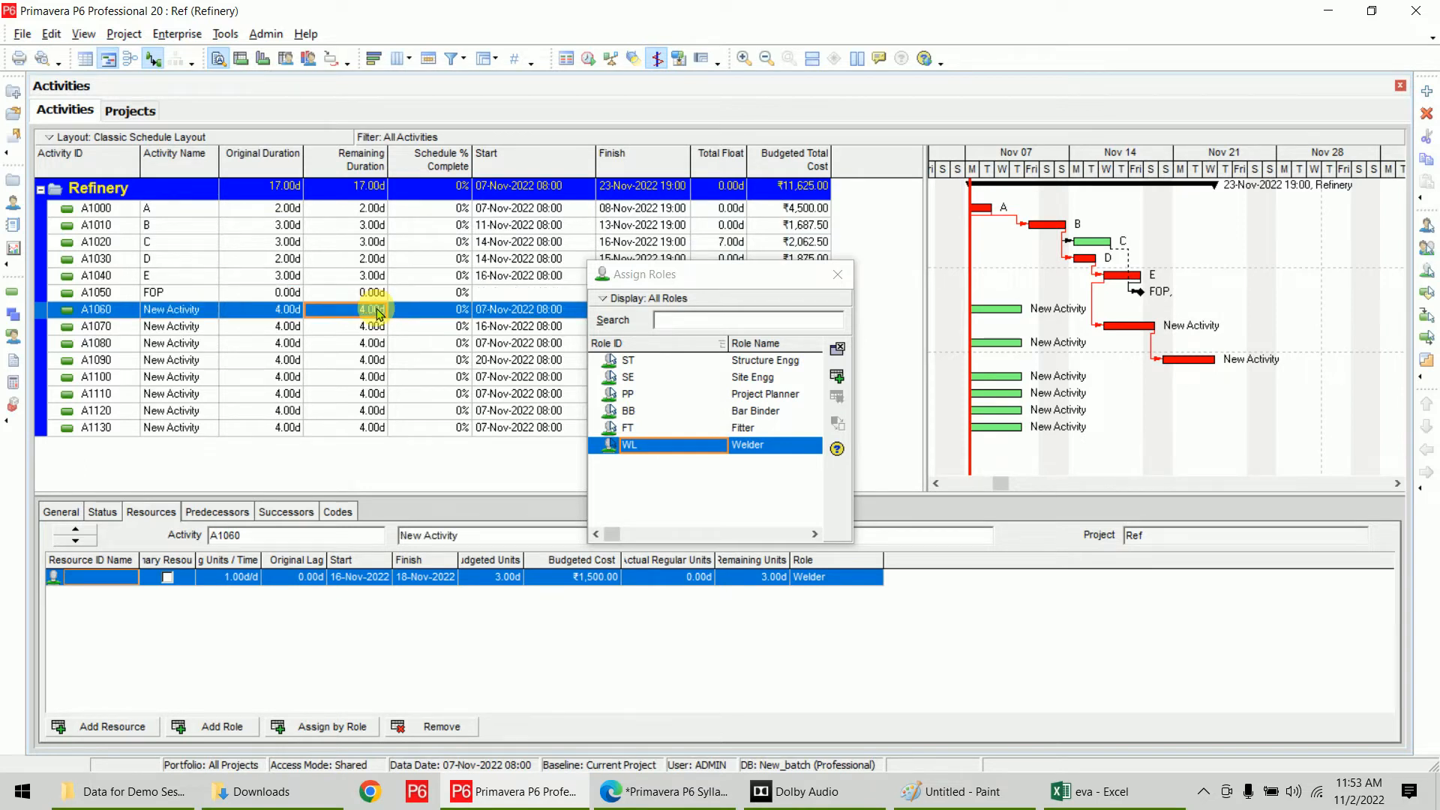
{"action": "left_click", "coordinate": [639, 394]}
{"action": "left_click", "coordinate": [650, 413]}
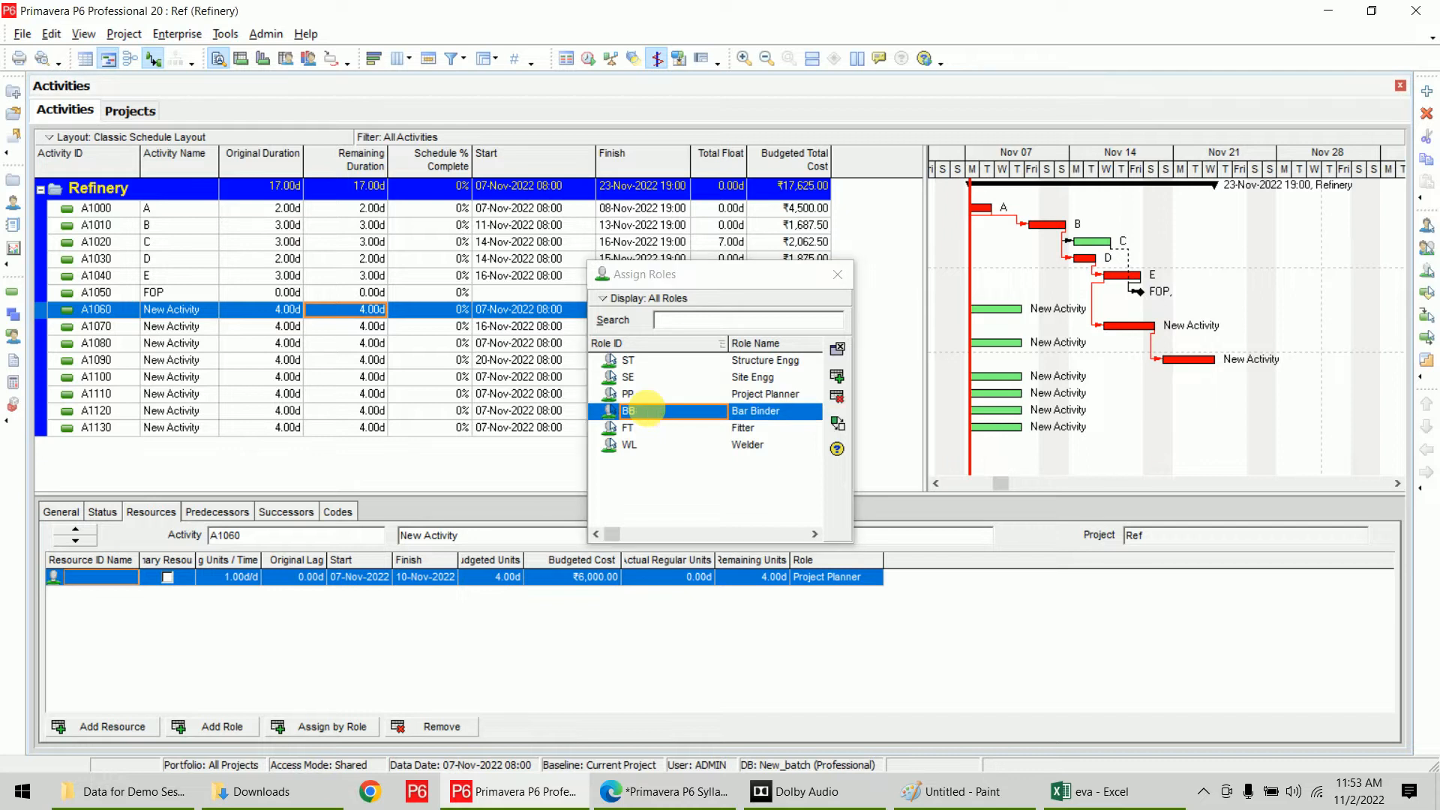
Assign the Structure Engg and Site Engg roles to activity A1070 and the Bar Binder role to activity A1080
{"action": "left_click", "coordinate": [364, 327]}
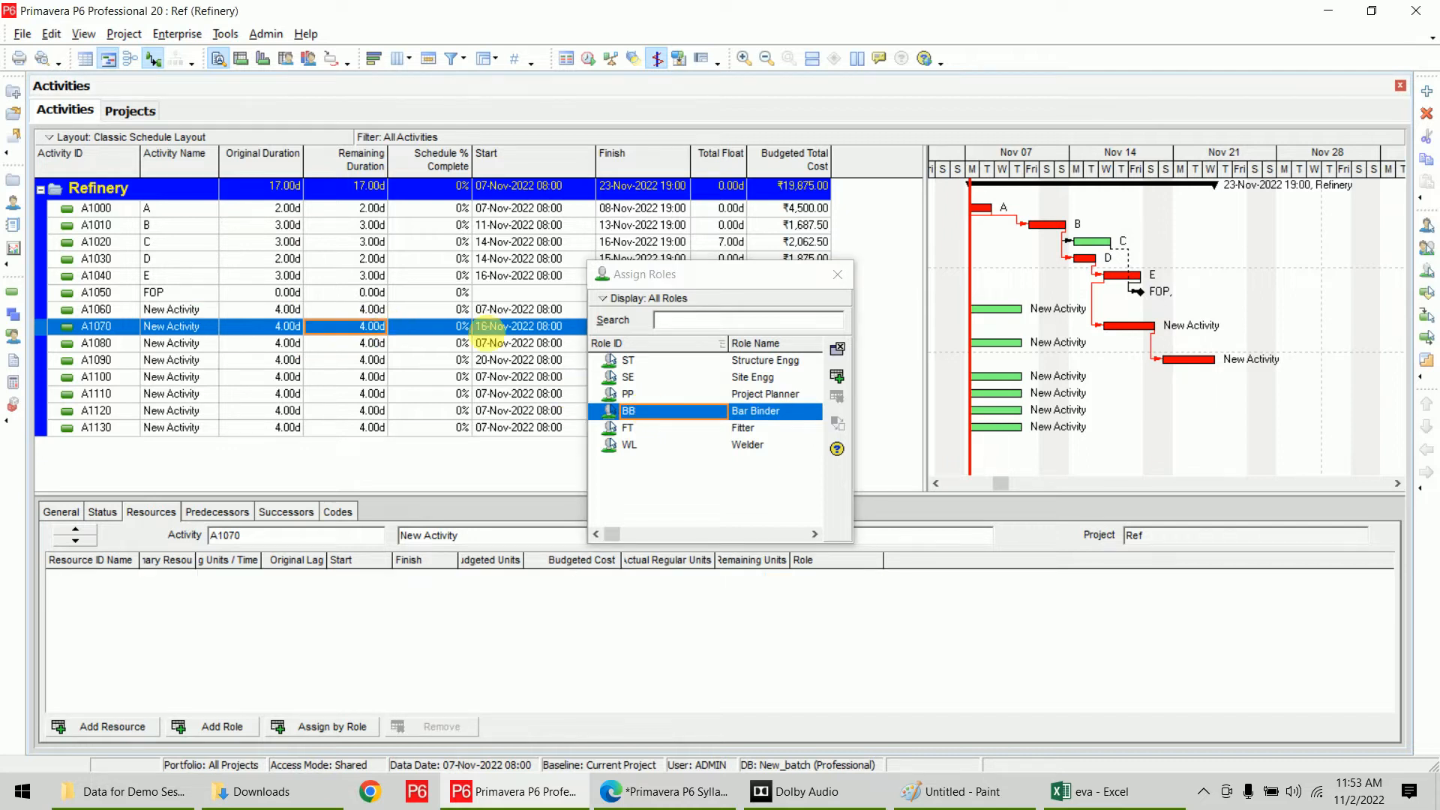
{"action": "left_click", "coordinate": [635, 362]}
{"action": "left_click", "coordinate": [636, 377]}
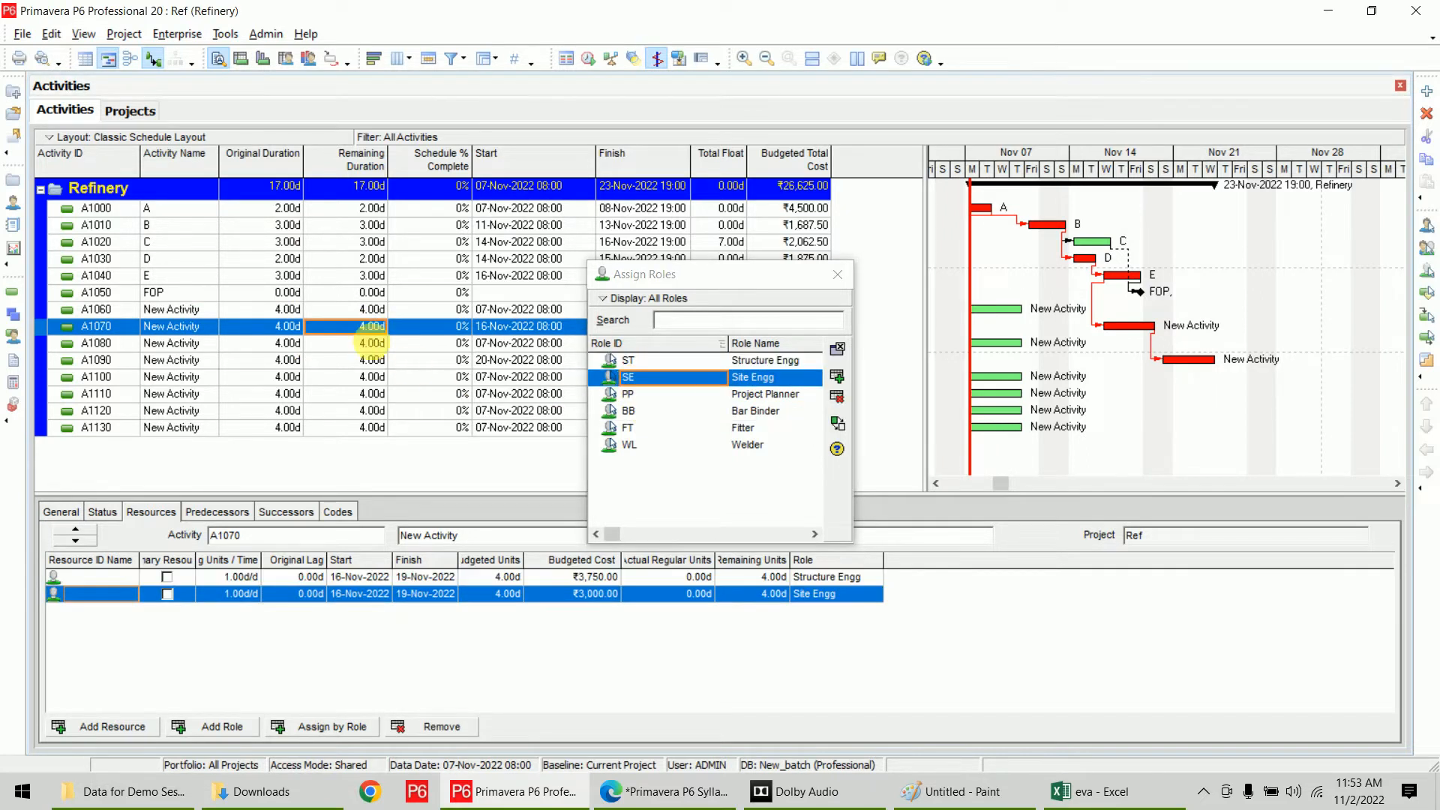
{"action": "left_click", "coordinate": [360, 344]}
{"action": "left_click", "coordinate": [630, 411]}
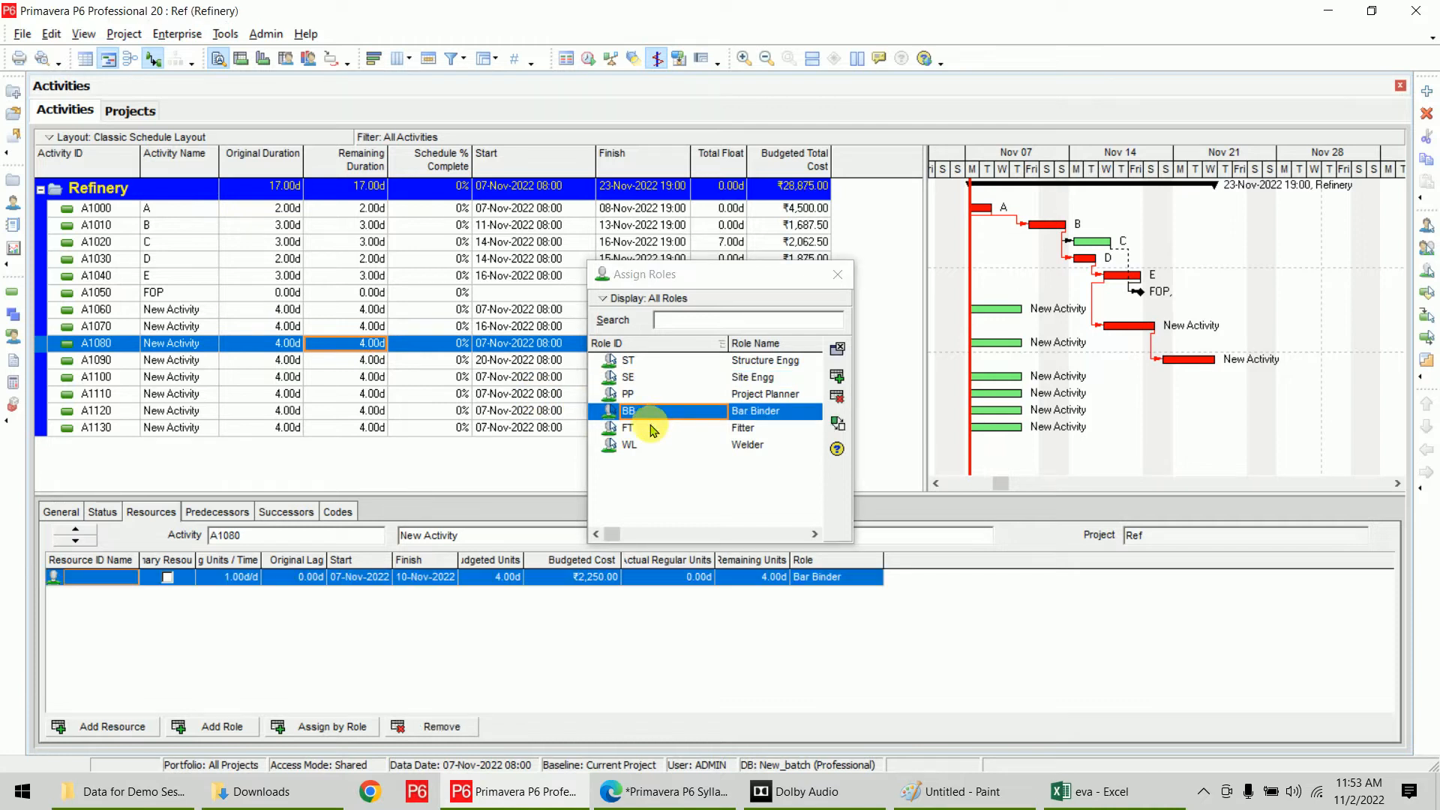
Assign the Fitter role to activity A1080 and the Welder and Structure Engg roles to activity A1090
{"action": "left_click", "coordinate": [630, 427]}
{"action": "left_click", "coordinate": [372, 366]}
{"action": "left_click", "coordinate": [630, 444]}
{"action": "left_click", "coordinate": [630, 361]}
Assign the Project Planner and Bar Binder roles to activity A1100 and the Site Engg role to activity A1110
{"action": "left_click", "coordinate": [379, 376]}
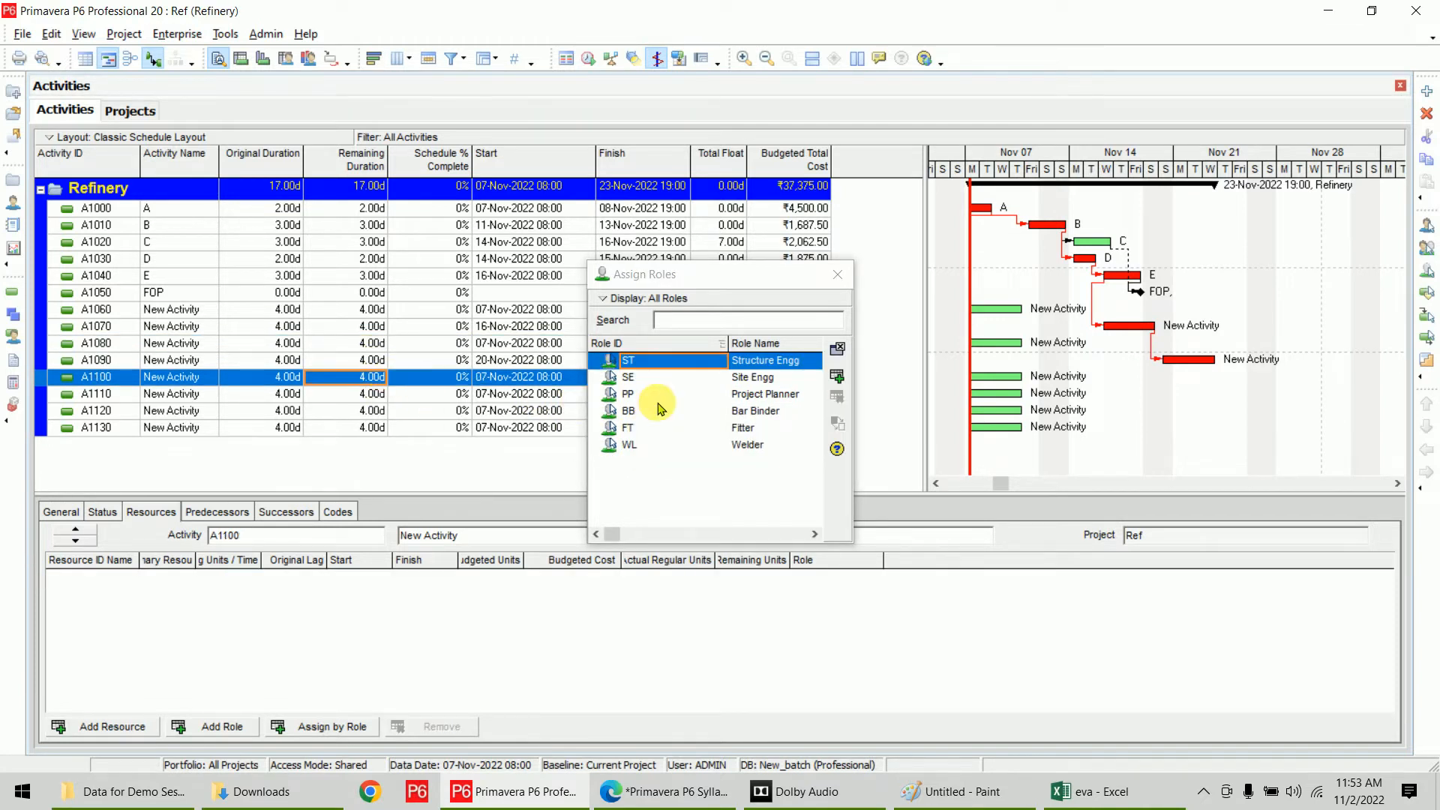
{"action": "left_click", "coordinate": [657, 395]}
{"action": "left_click", "coordinate": [375, 394]}
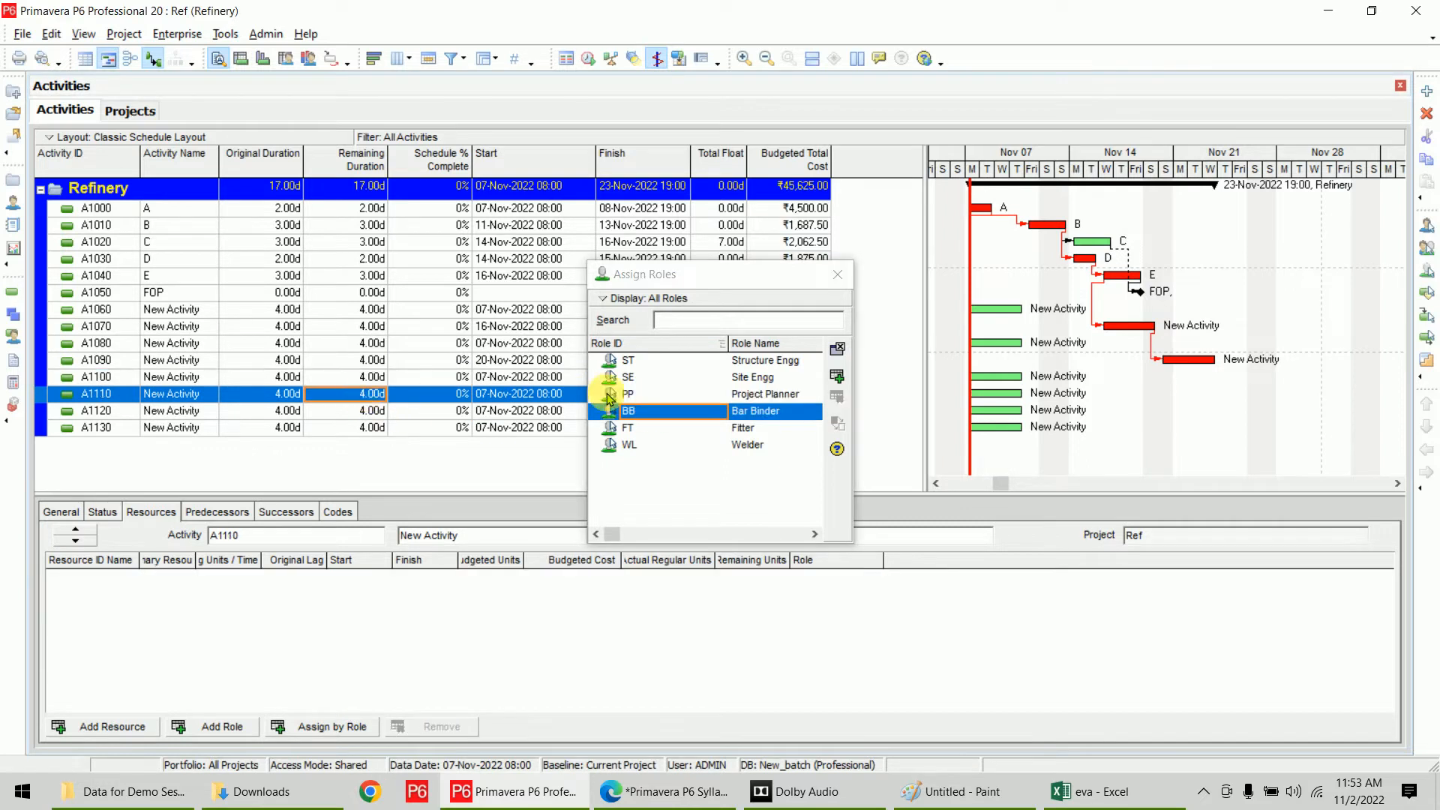
{"action": "left_click", "coordinate": [694, 377]}
Assign the Bar Binder role to activity A1120 and the Project Planner role to activity A1130, then finish assigning roles
{"action": "left_click", "coordinate": [435, 411]}
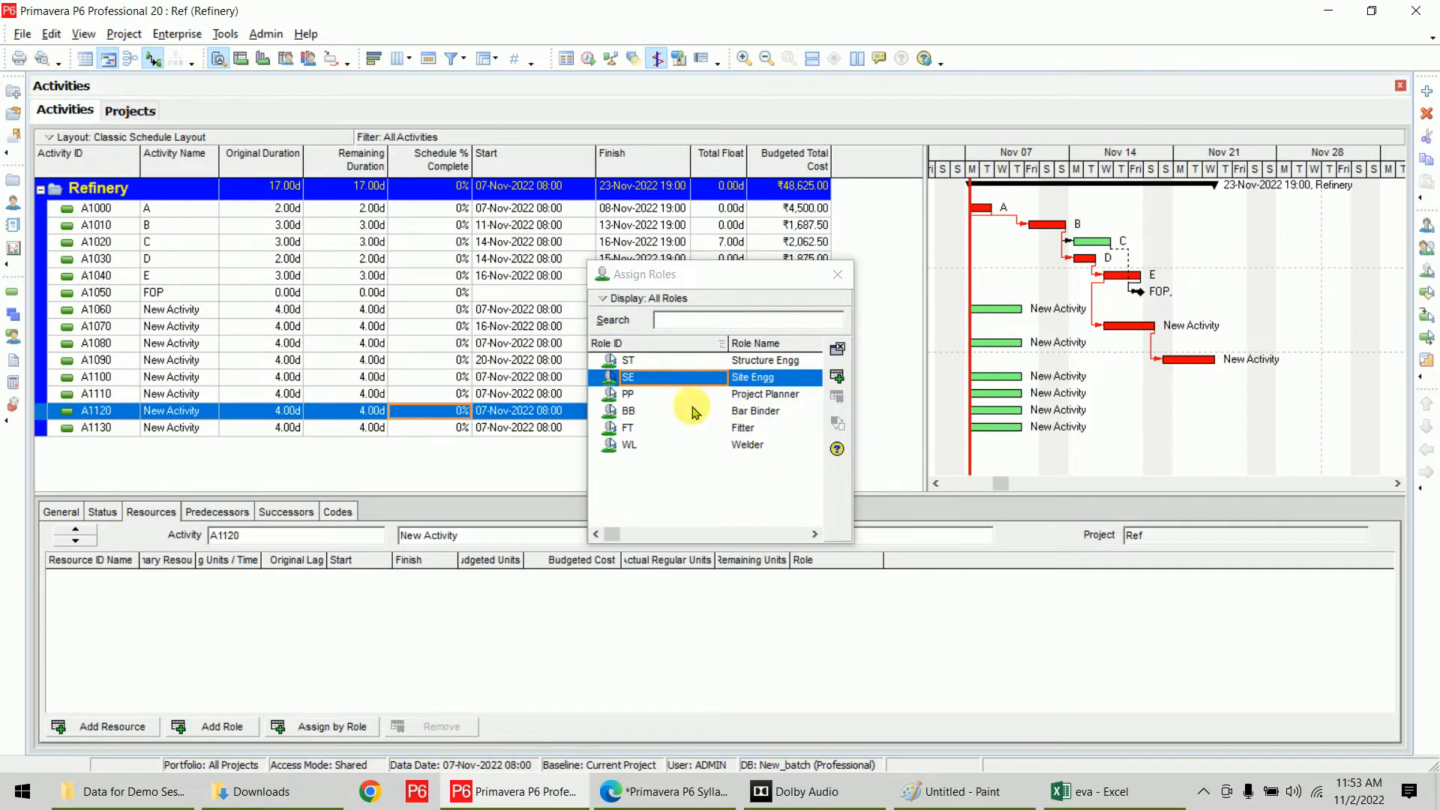
{"action": "left_click", "coordinate": [675, 411]}
{"action": "left_click", "coordinate": [450, 427]}
{"action": "left_click", "coordinate": [652, 394]}
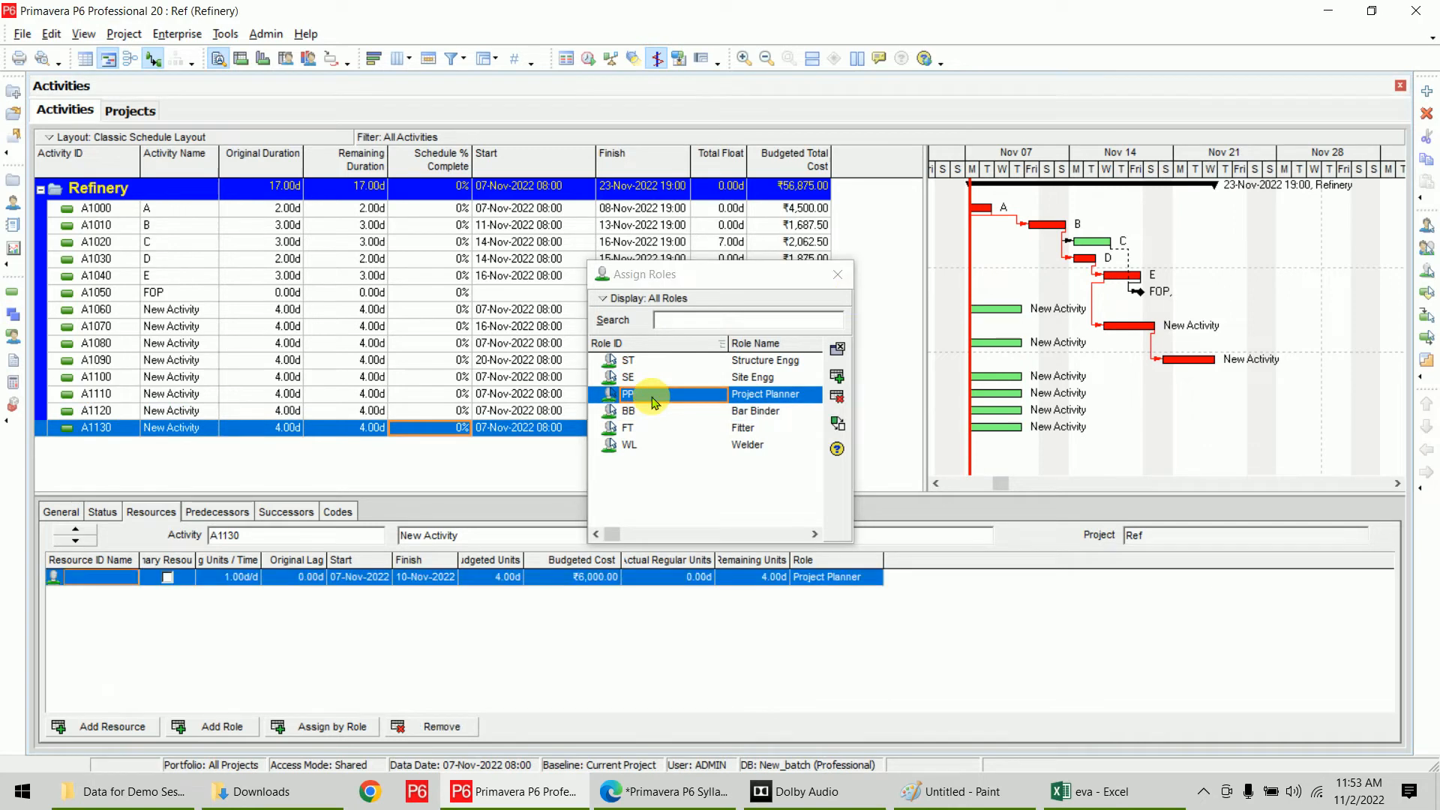
{"action": "left_click", "coordinate": [845, 279]}
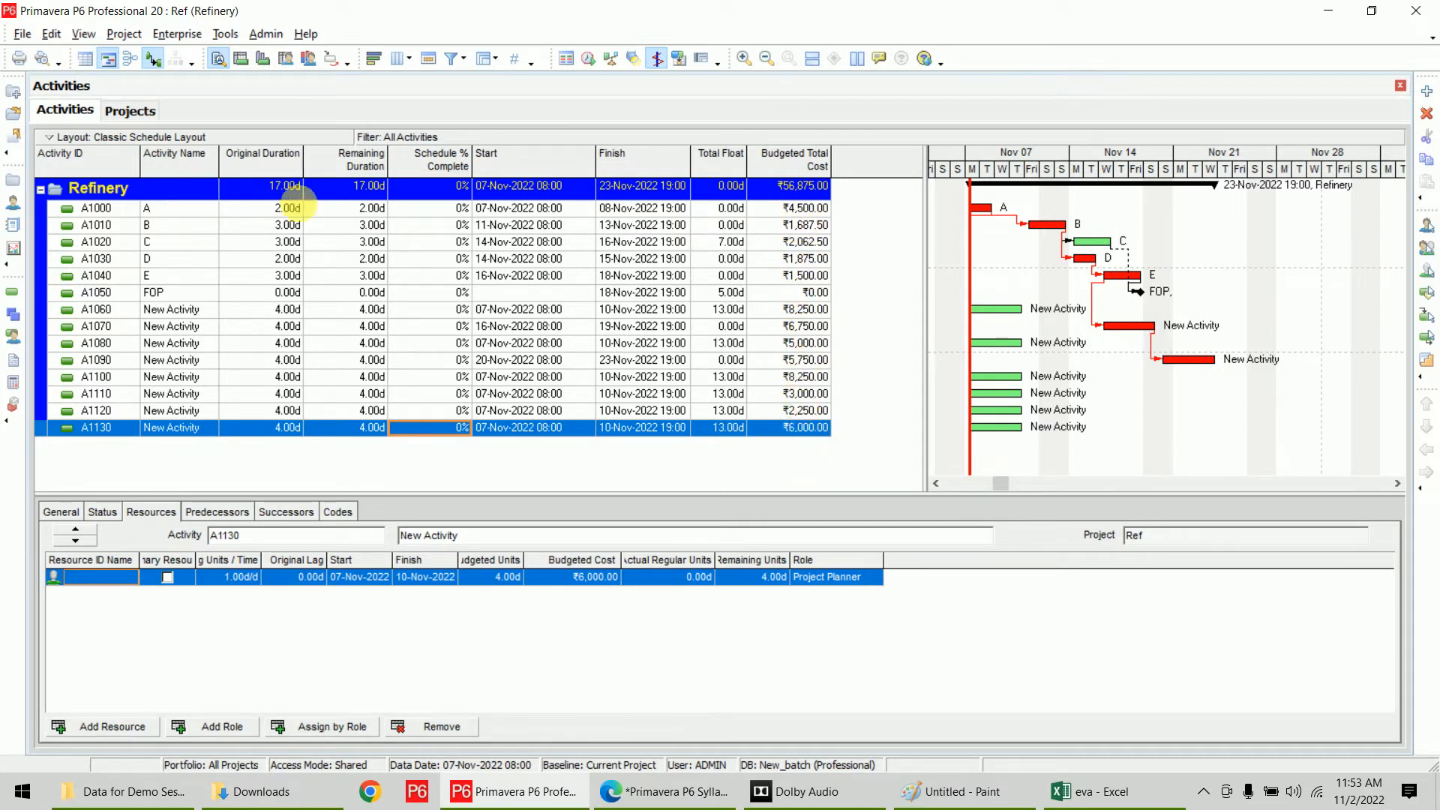
{"action": "left_click", "coordinate": [815, 185]}
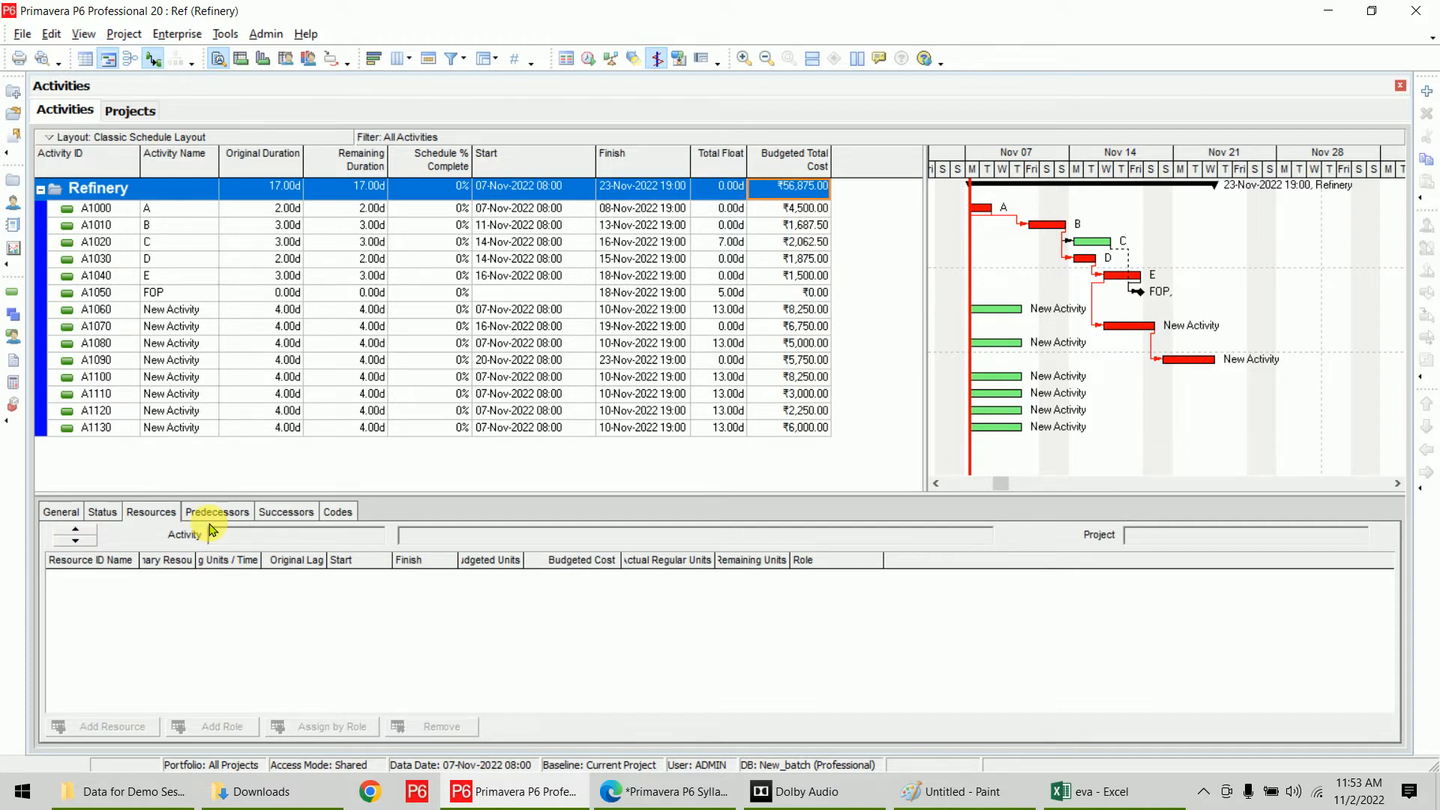
Show activity E's role assignment and widen its unit and Primary Resource columns so their headings are fully readable
{"action": "left_click", "coordinate": [181, 279]}
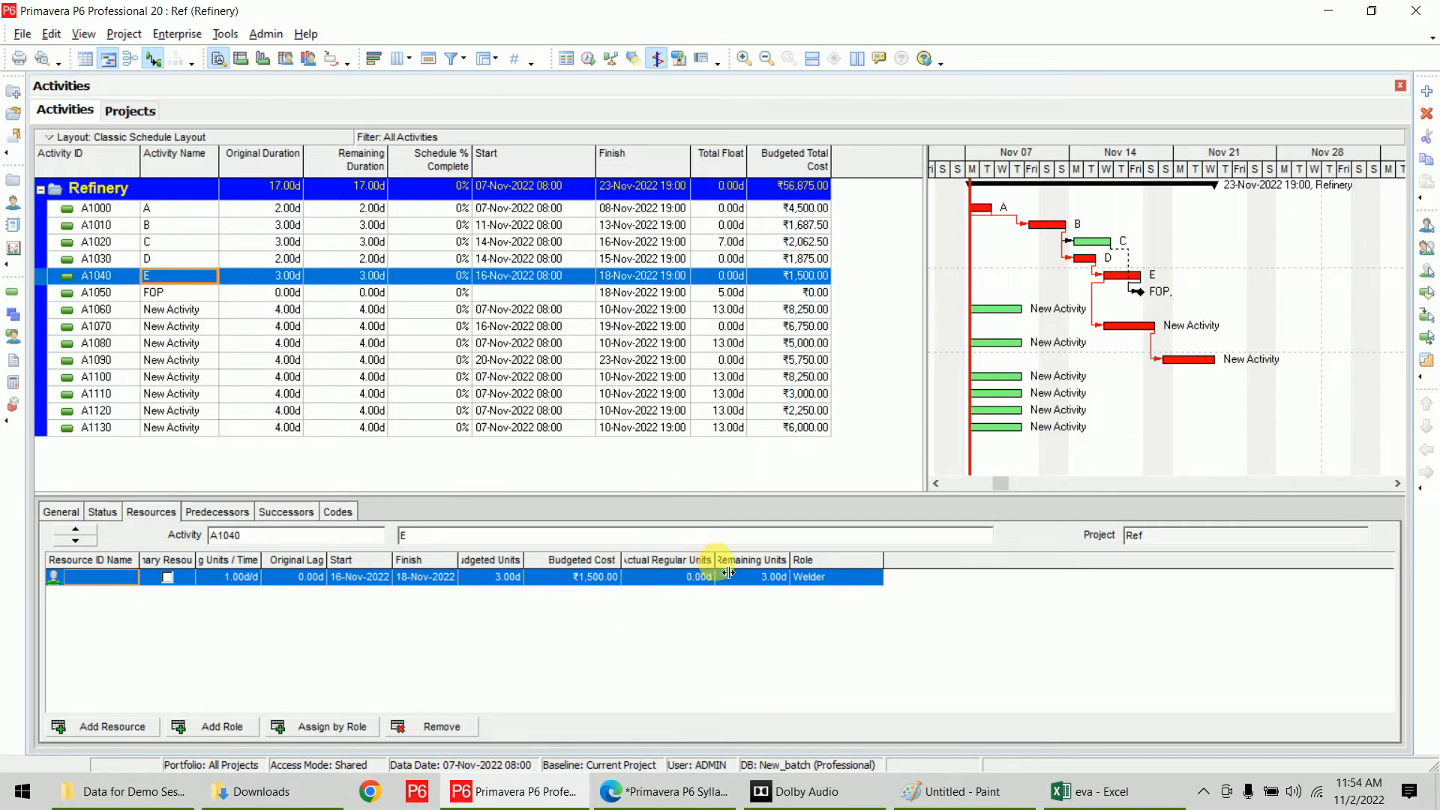
{"action": "left_click_drag", "start_coordinate": [731, 568], "coordinate": [830, 568]}
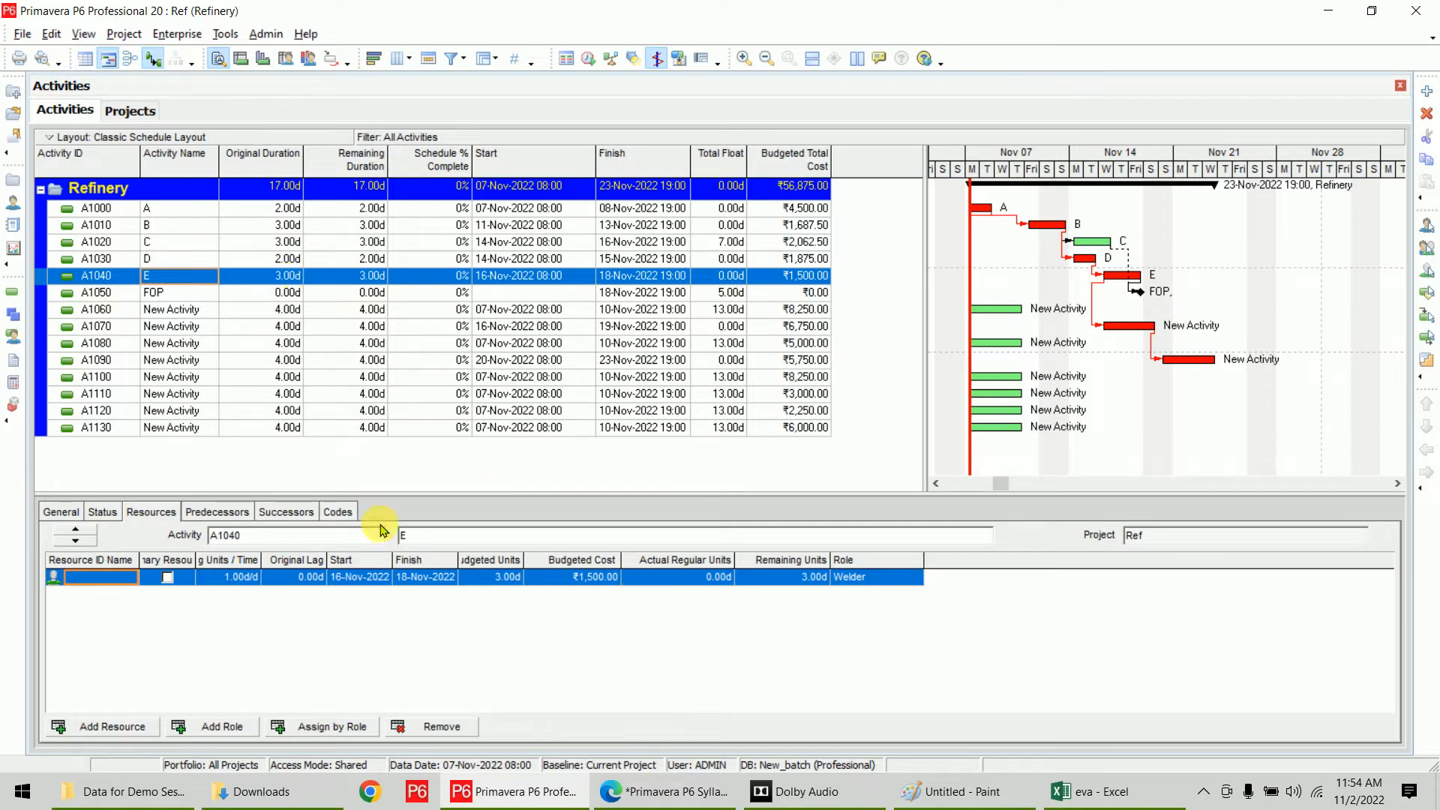
{"action": "left_click_drag", "start_coordinate": [321, 562], "coordinate": [336, 562]}
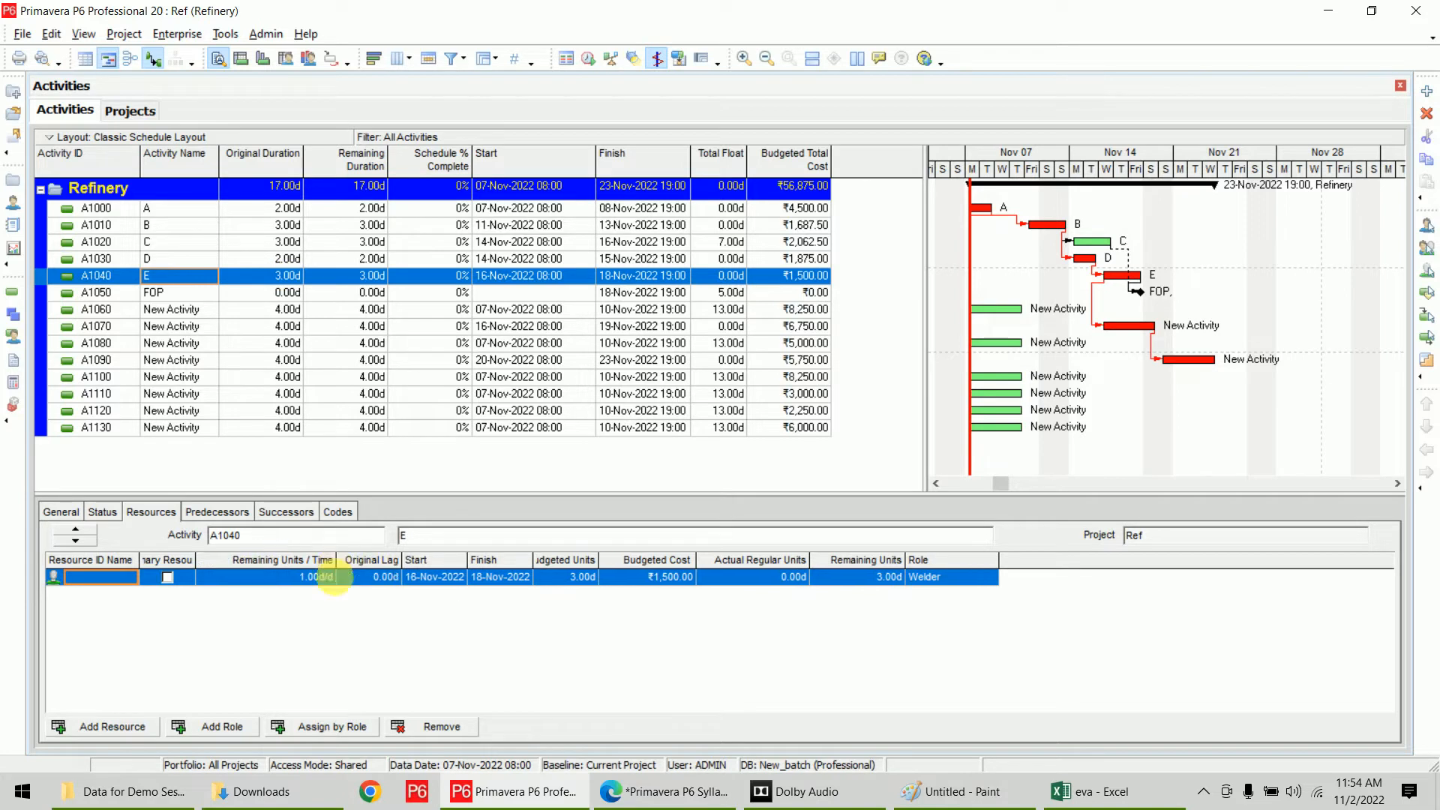
{"action": "left_click_drag", "start_coordinate": [196, 561], "coordinate": [251, 566]}
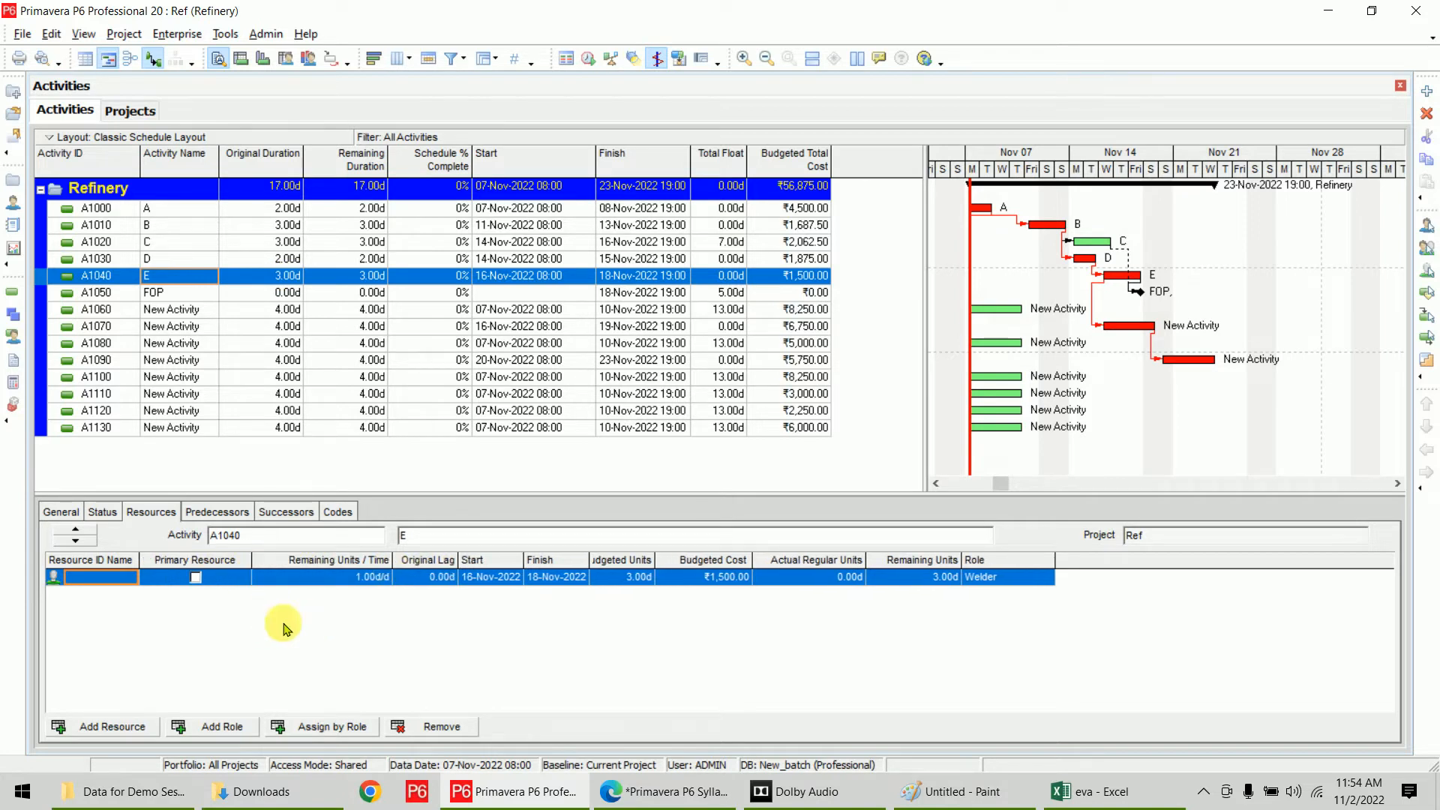
{"action": "left_click_drag", "start_coordinate": [655, 563], "coordinate": [683, 563]}
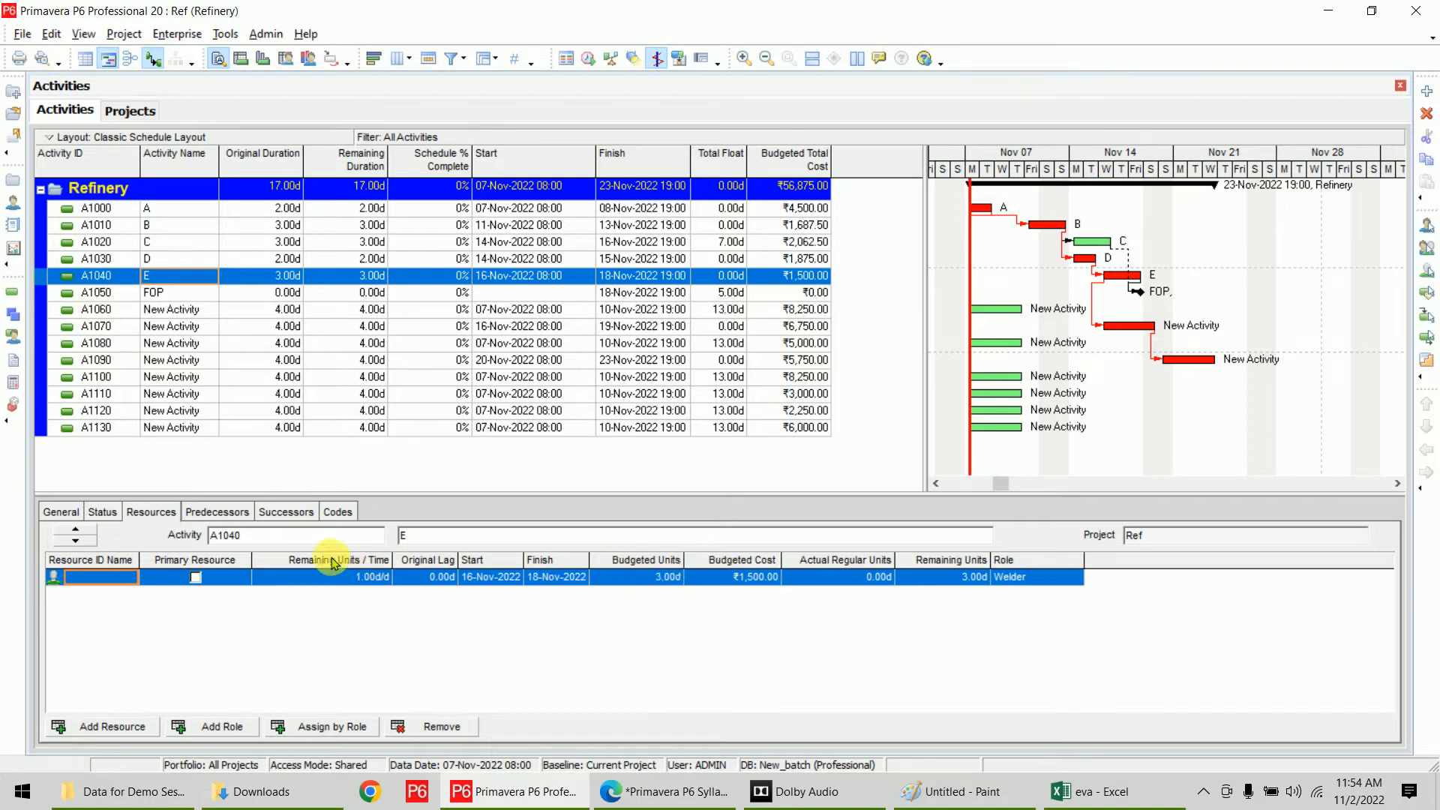
Add the Budgeted Units / Time column after Primary Resource in the resource assignment table and widen it to fit its heading
{"action": "right_click", "coordinate": [383, 572]}
{"action": "left_click", "coordinate": [401, 582]}
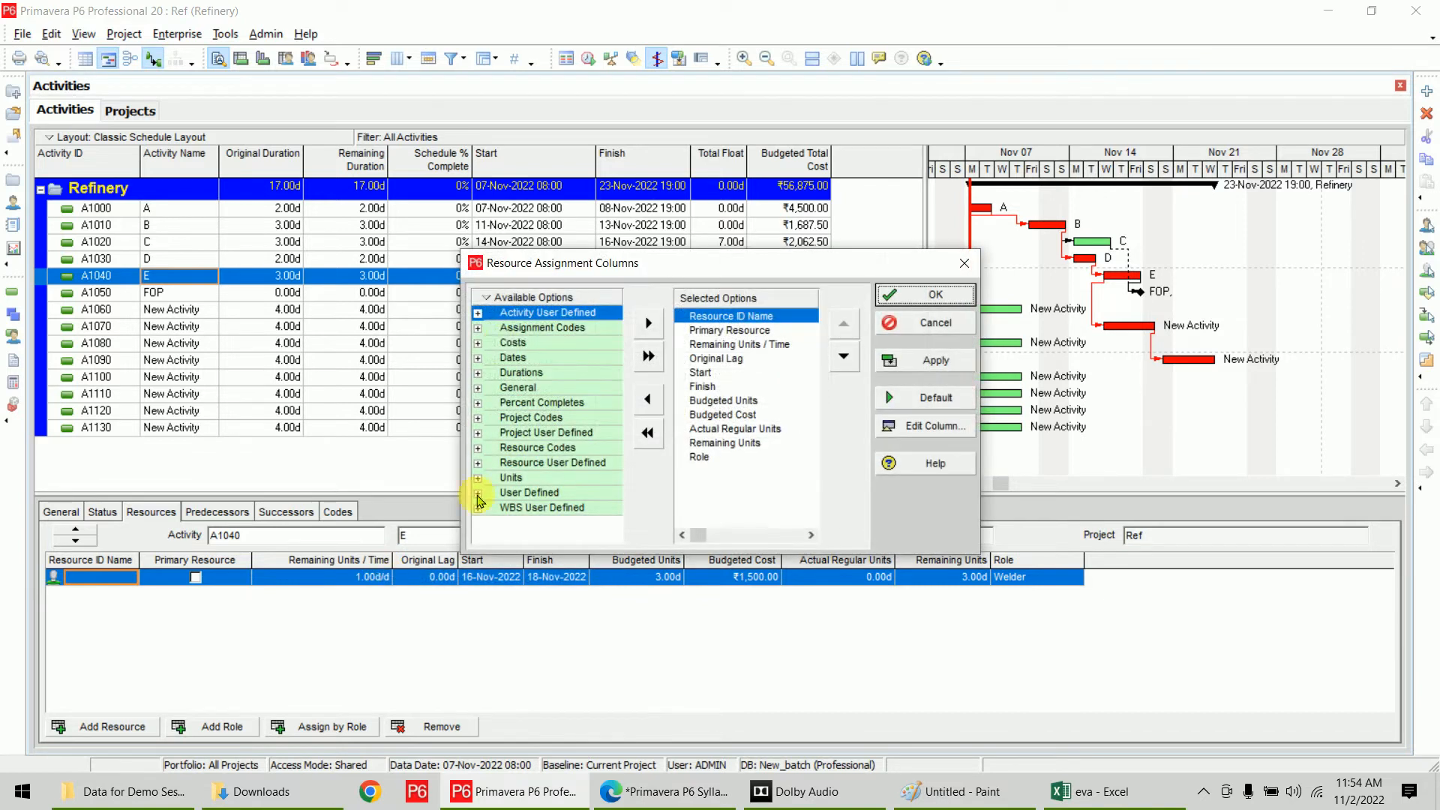
{"action": "mouse_move", "coordinate": [555, 371]}
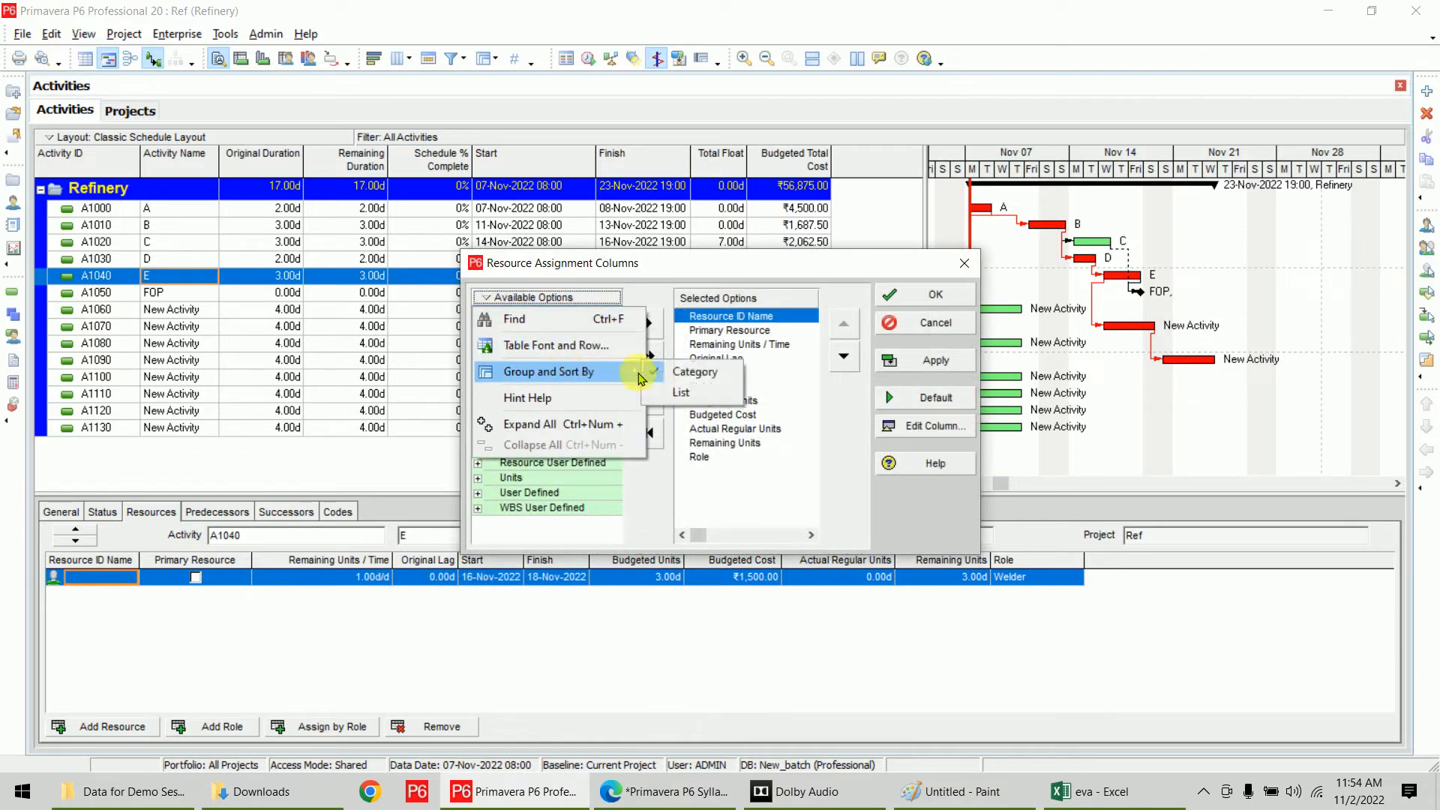
{"action": "left_click", "coordinate": [684, 383]}
{"action": "left_click_drag", "start_coordinate": [613, 337], "coordinate": [617, 374]}
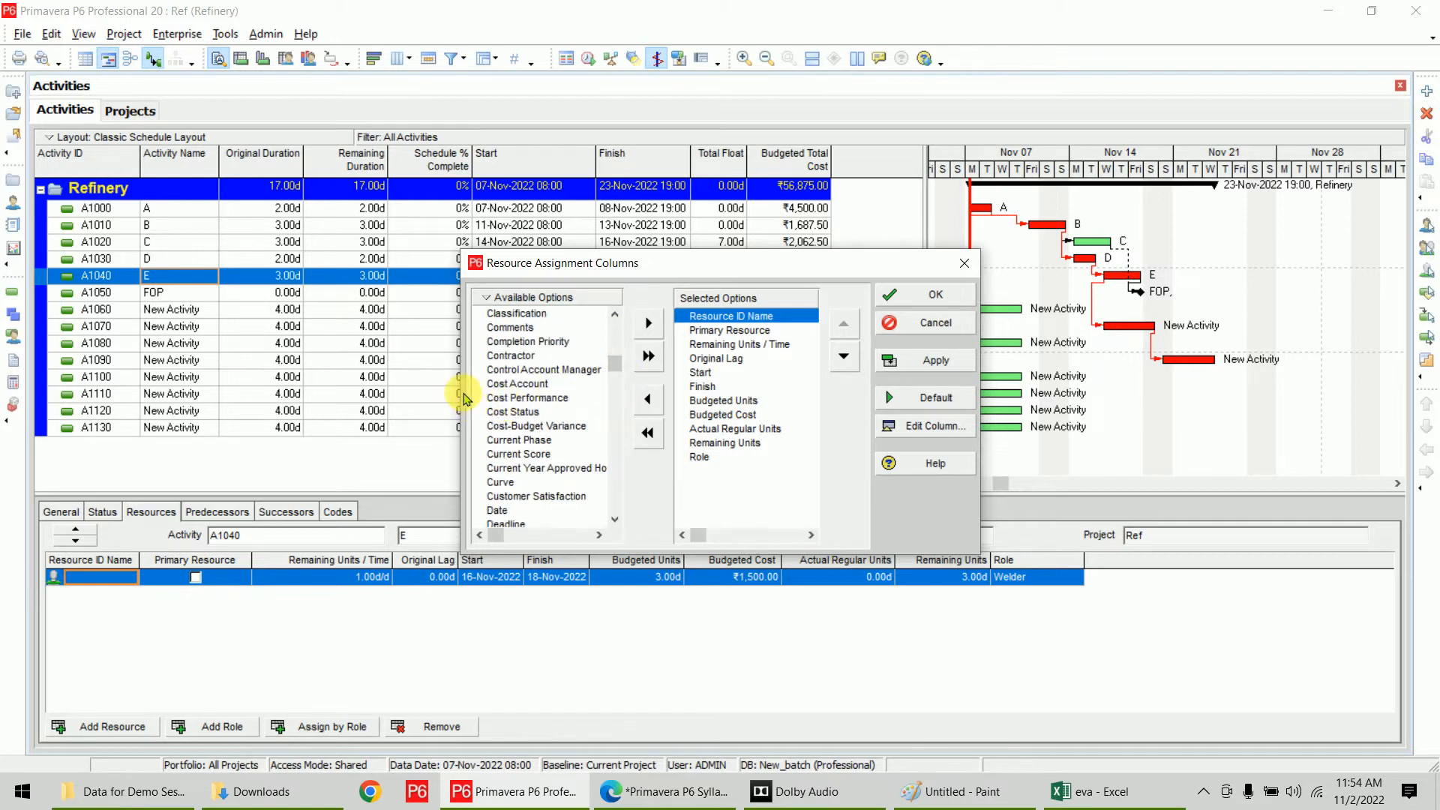
{"action": "left_click_drag", "start_coordinate": [461, 391], "coordinate": [368, 391]}
{"action": "scroll", "coordinate": [457, 399], "scroll_direction": "up", "scroll_amount": 3}
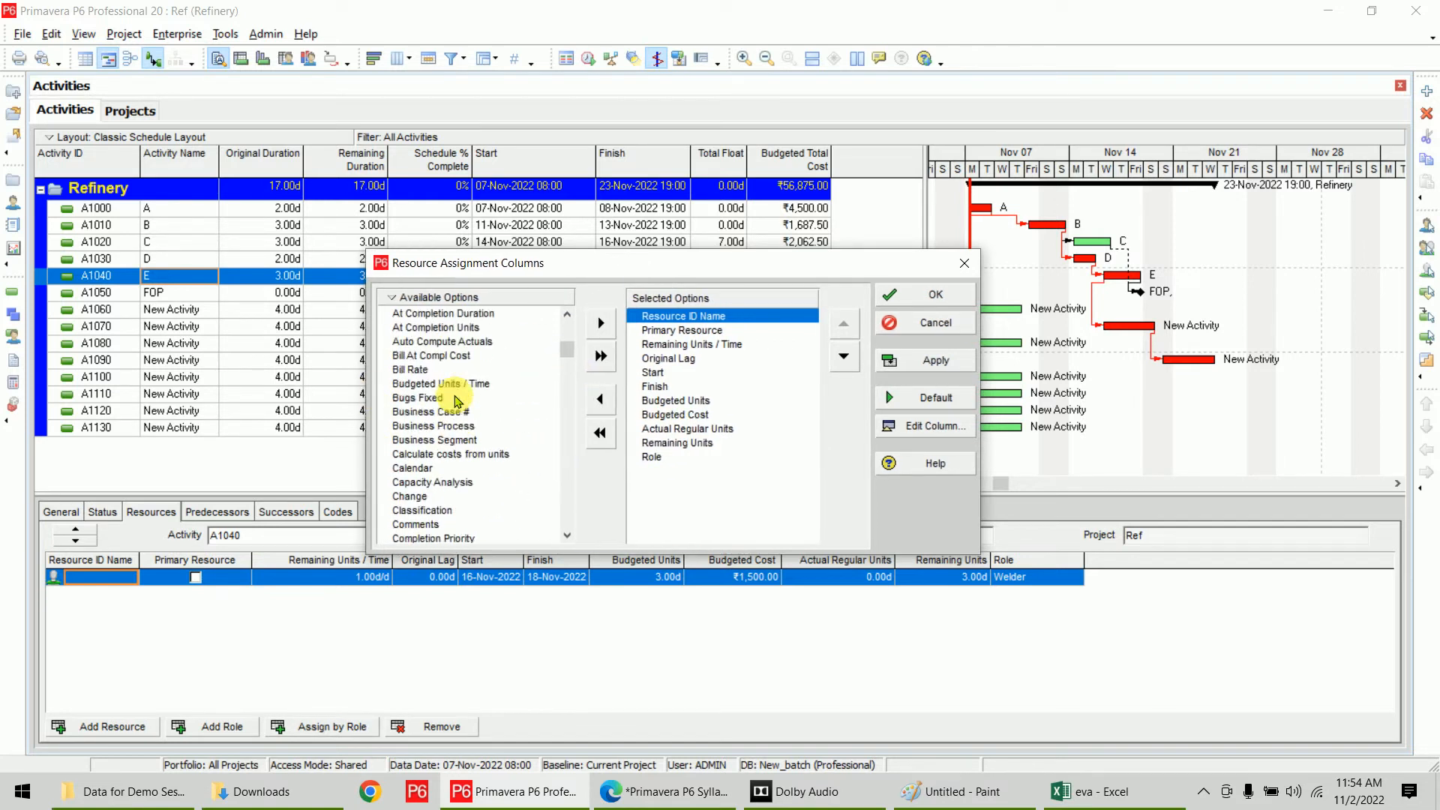
{"action": "left_click", "coordinate": [450, 383]}
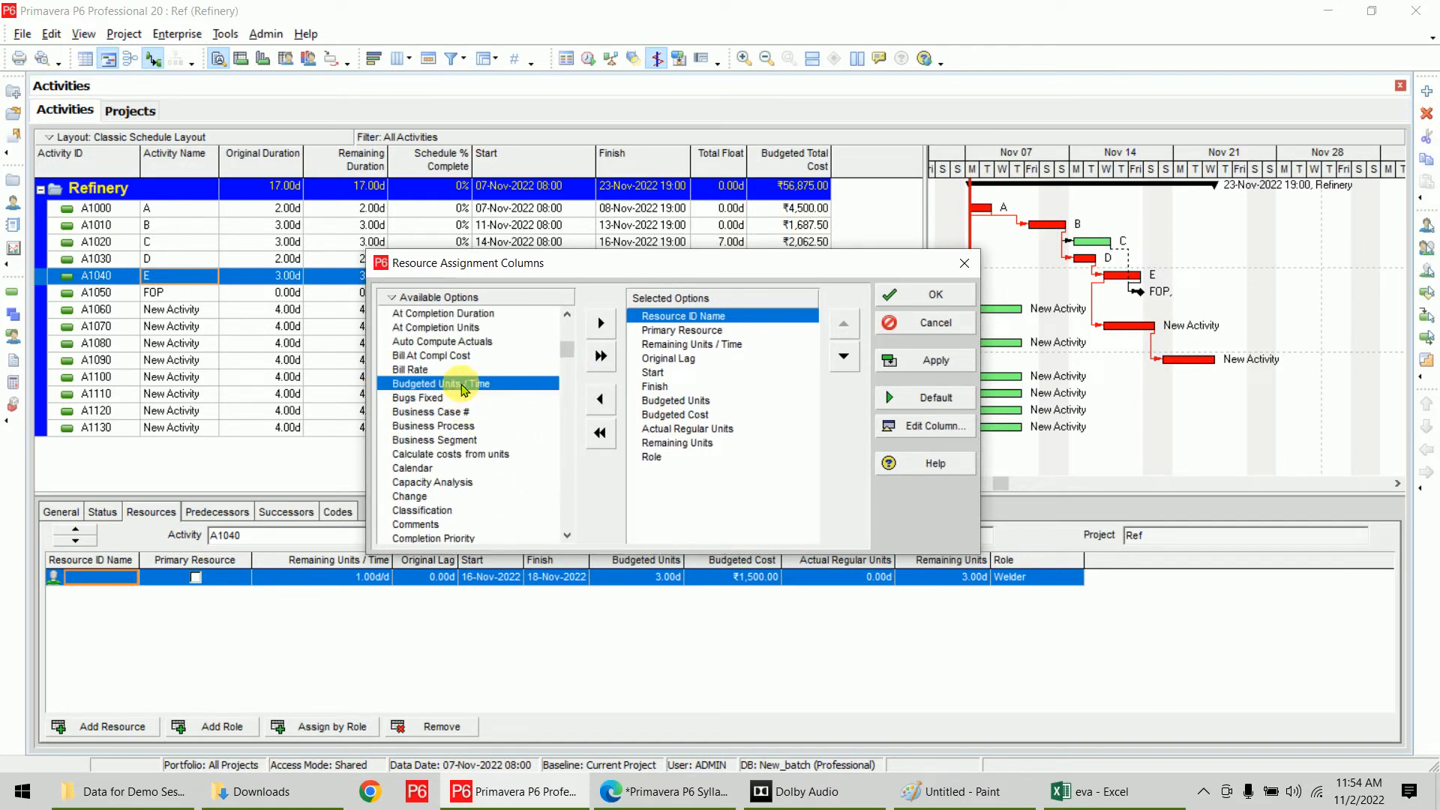
{"action": "left_click", "coordinate": [698, 330]}
{"action": "left_click", "coordinate": [600, 323]}
{"action": "left_click", "coordinate": [916, 295]}
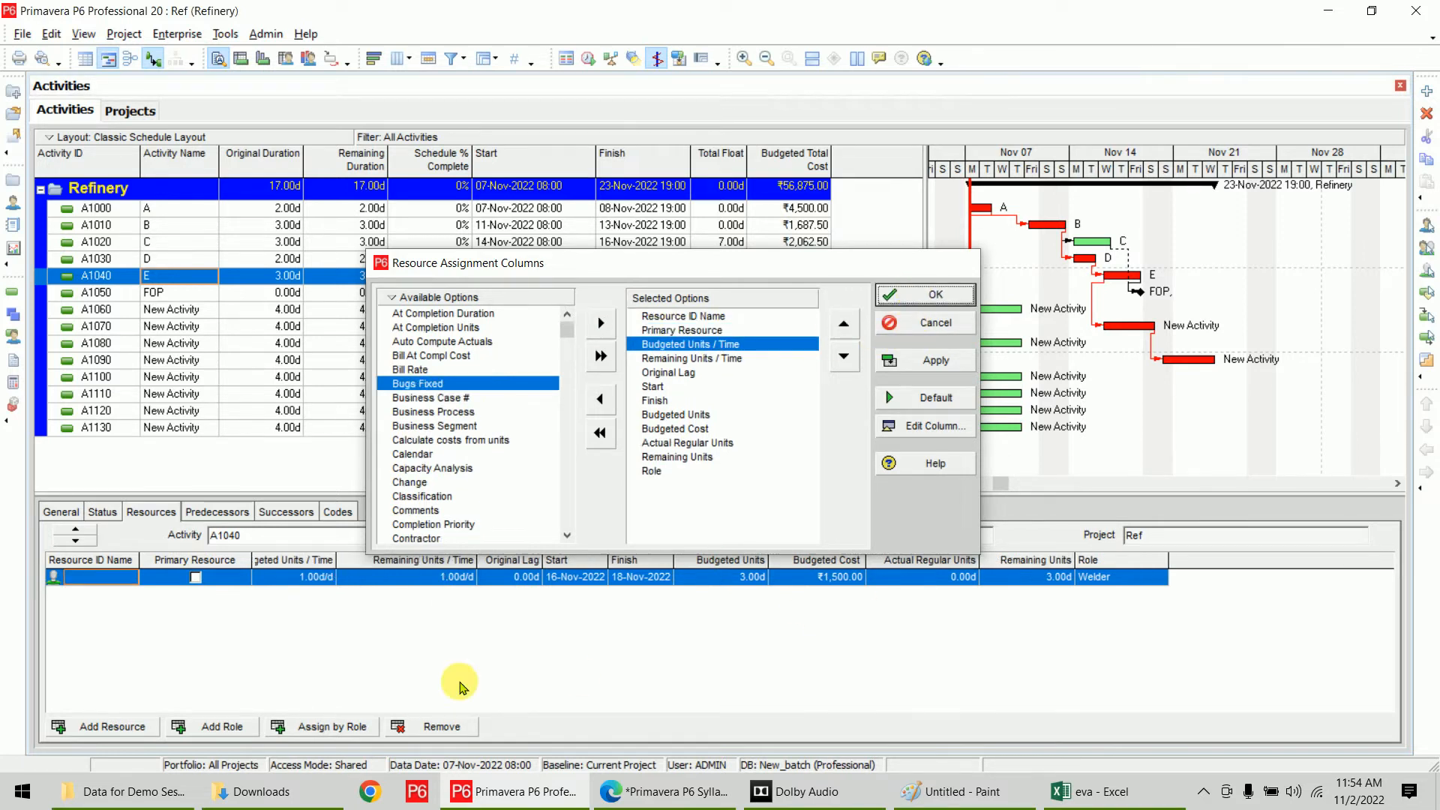
{"action": "left_click_drag", "start_coordinate": [336, 559], "coordinate": [363, 561]}
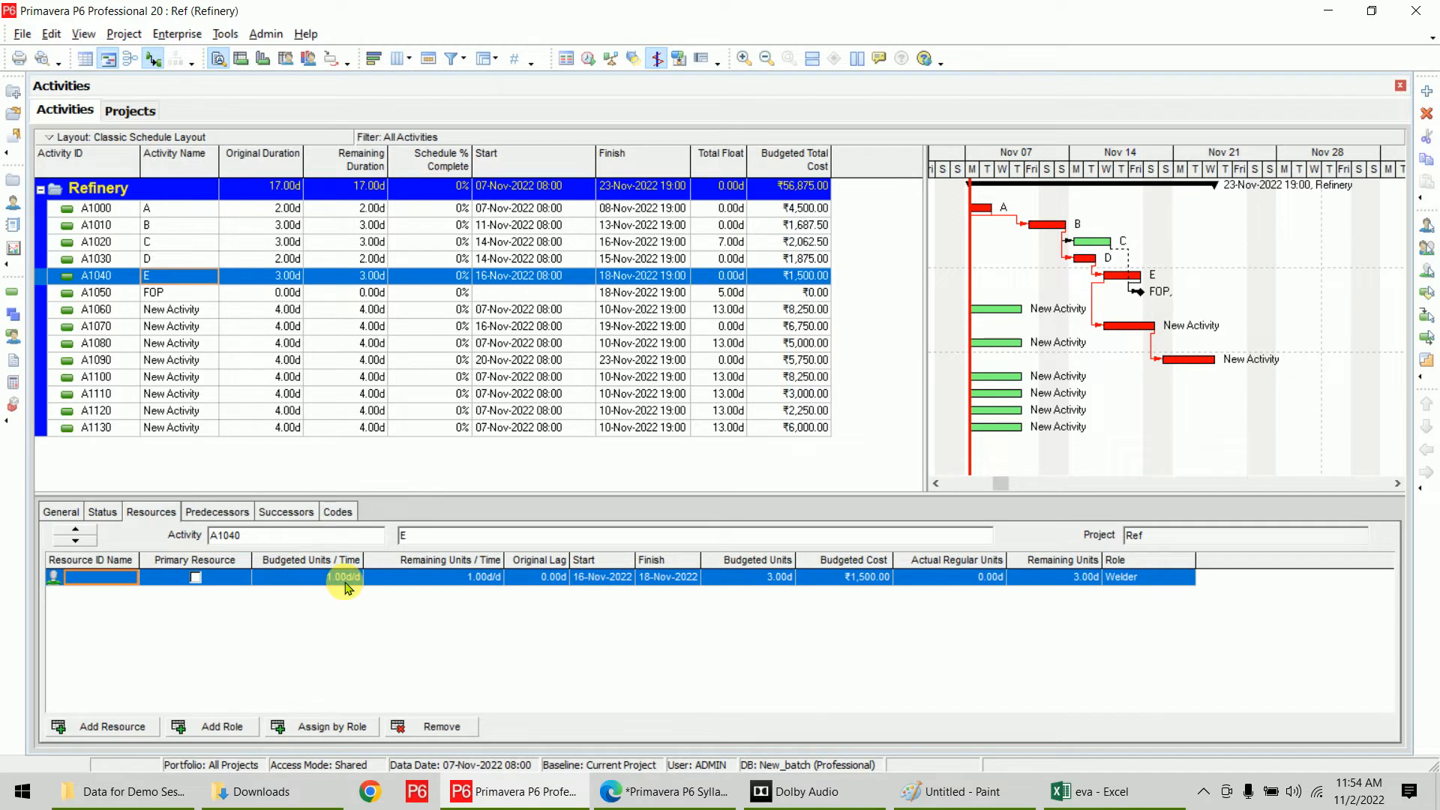
Set the Budgeted Units / Time of the Welder assignment on activity E to 2 per day
{"action": "left_click", "coordinate": [345, 578]}
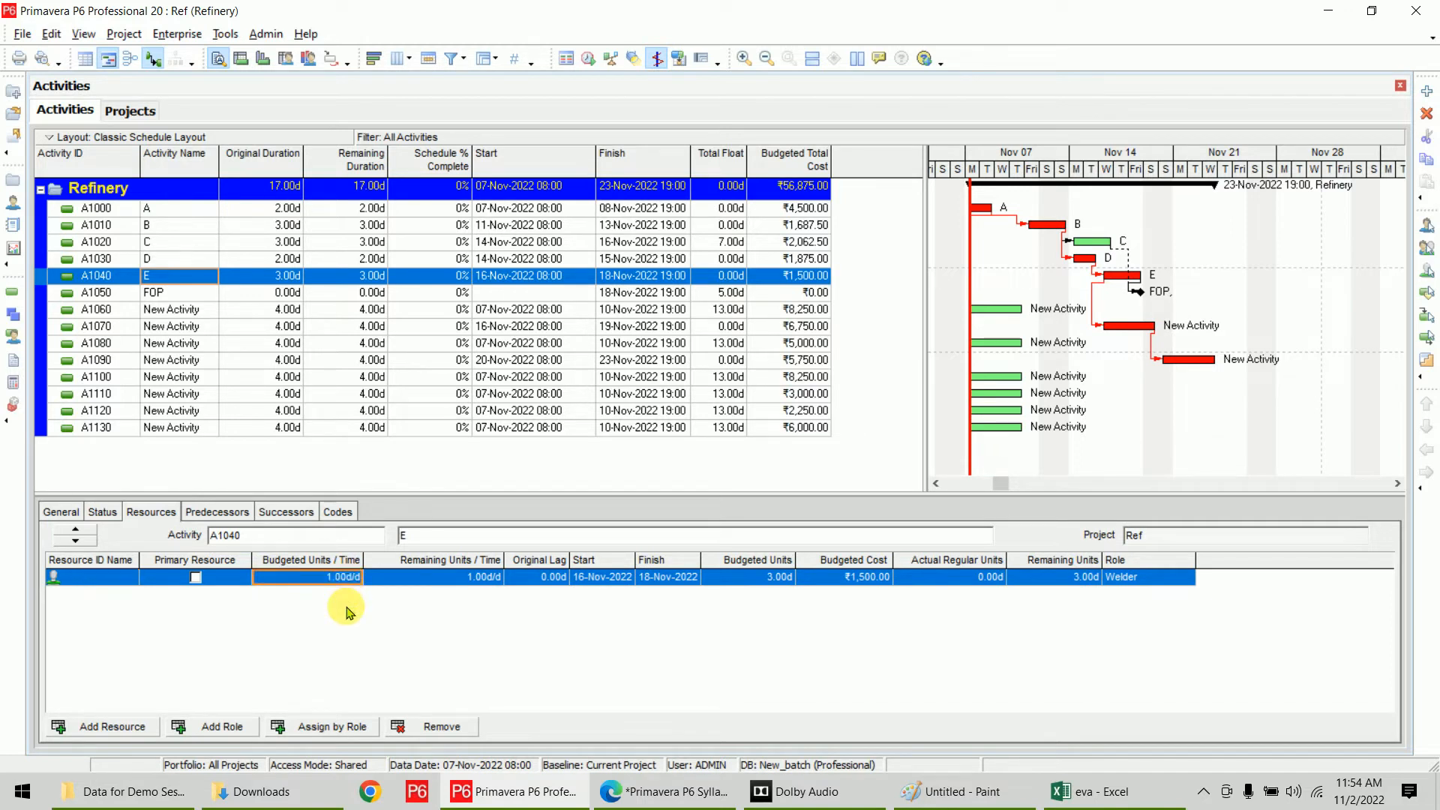
{"action": "type", "text": "2"}
{"action": "key", "text": "Return"}
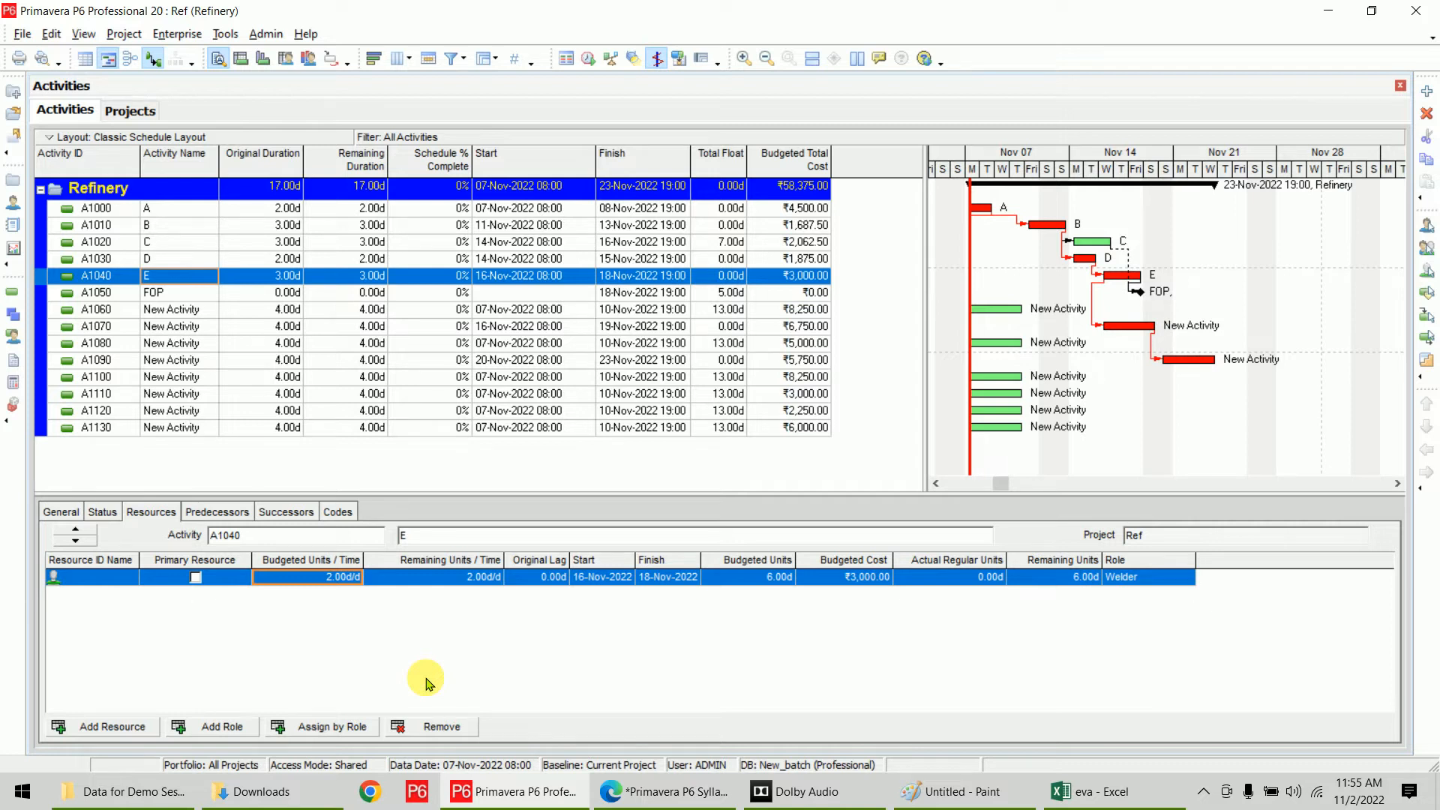
{"action": "left_click", "coordinate": [342, 578]}
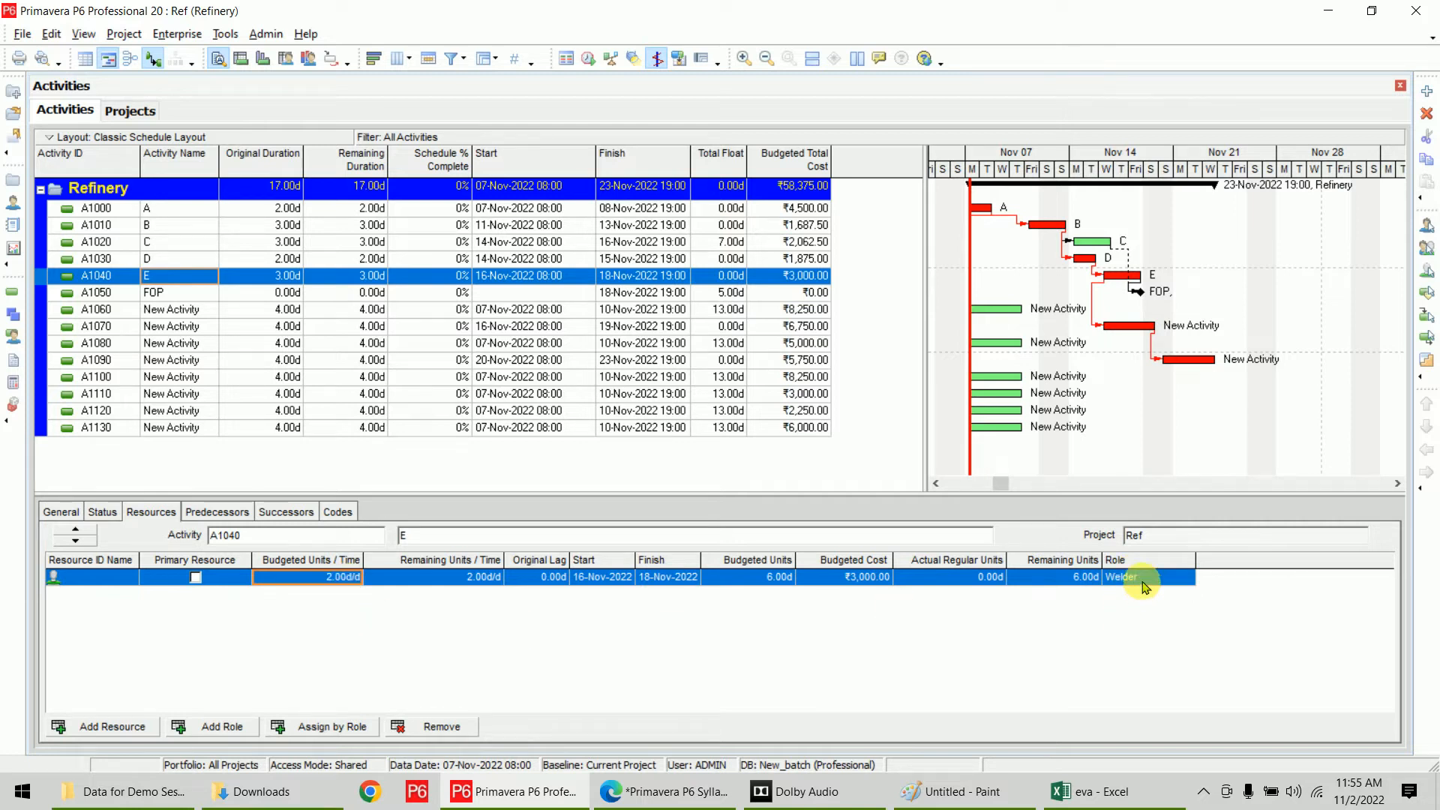
Review the Welder role's maximum units per time and standard rate in the enterprise roles
{"action": "left_click", "coordinate": [179, 35]}
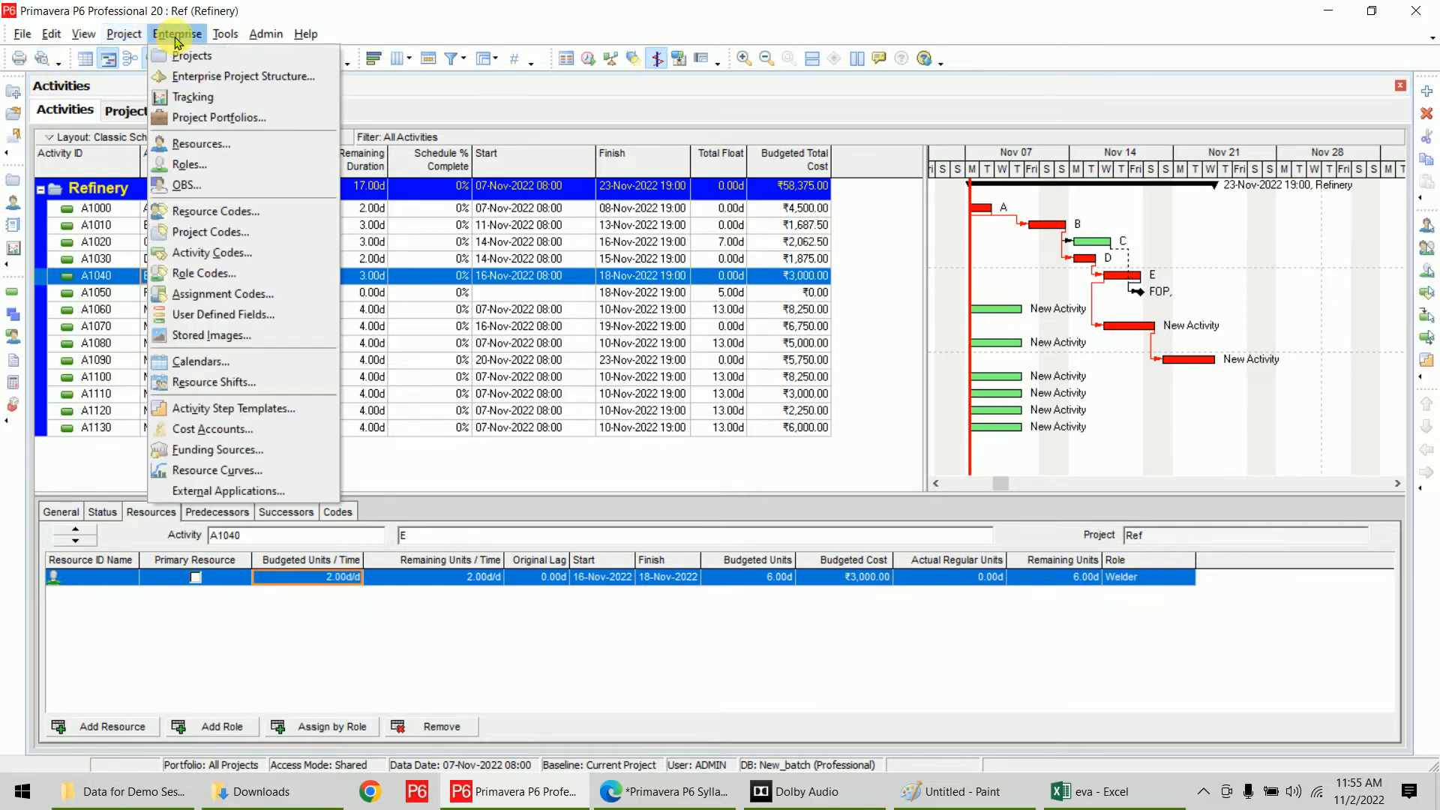
{"action": "left_click", "coordinate": [238, 165]}
{"action": "left_click", "coordinate": [521, 226]}
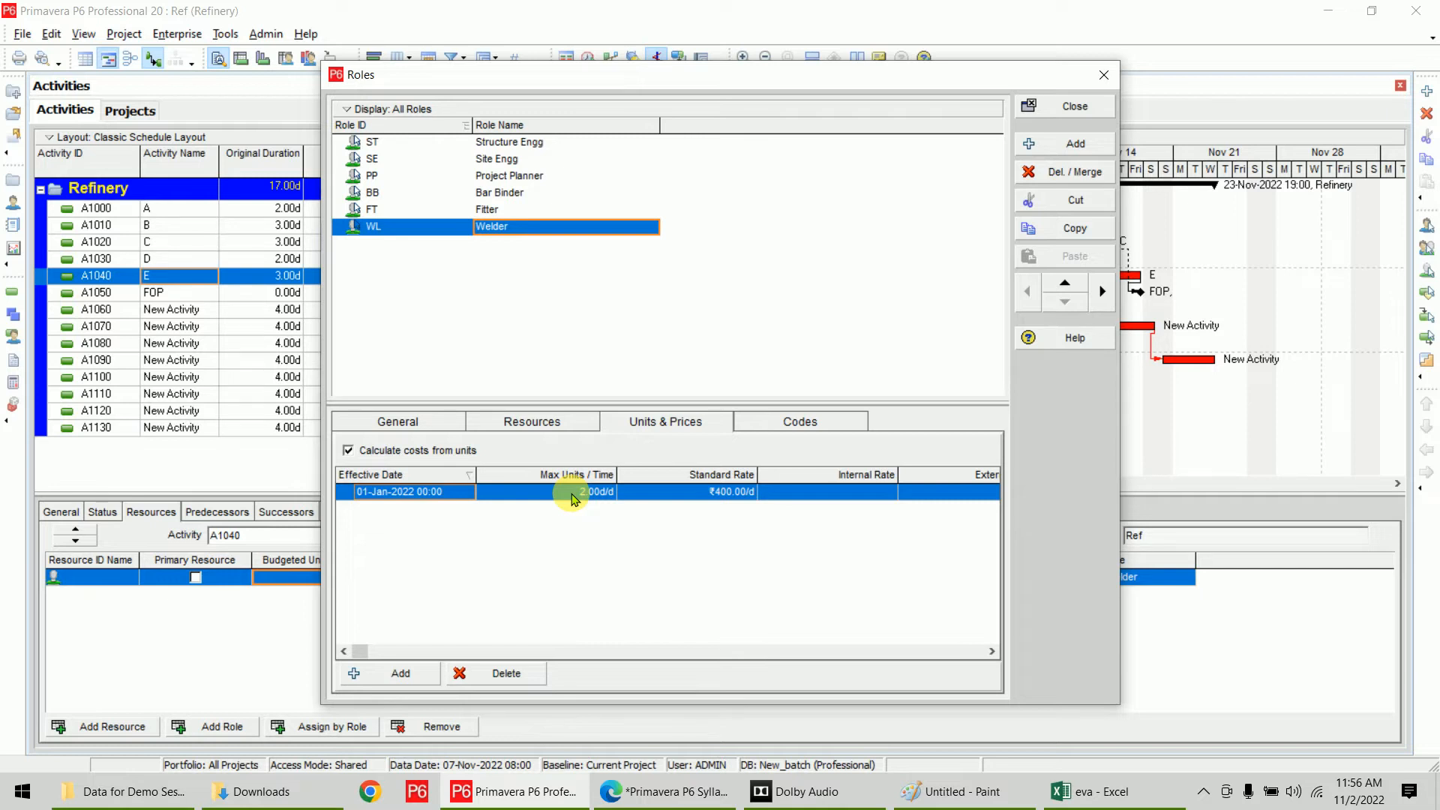
{"action": "left_click", "coordinate": [1041, 106]}
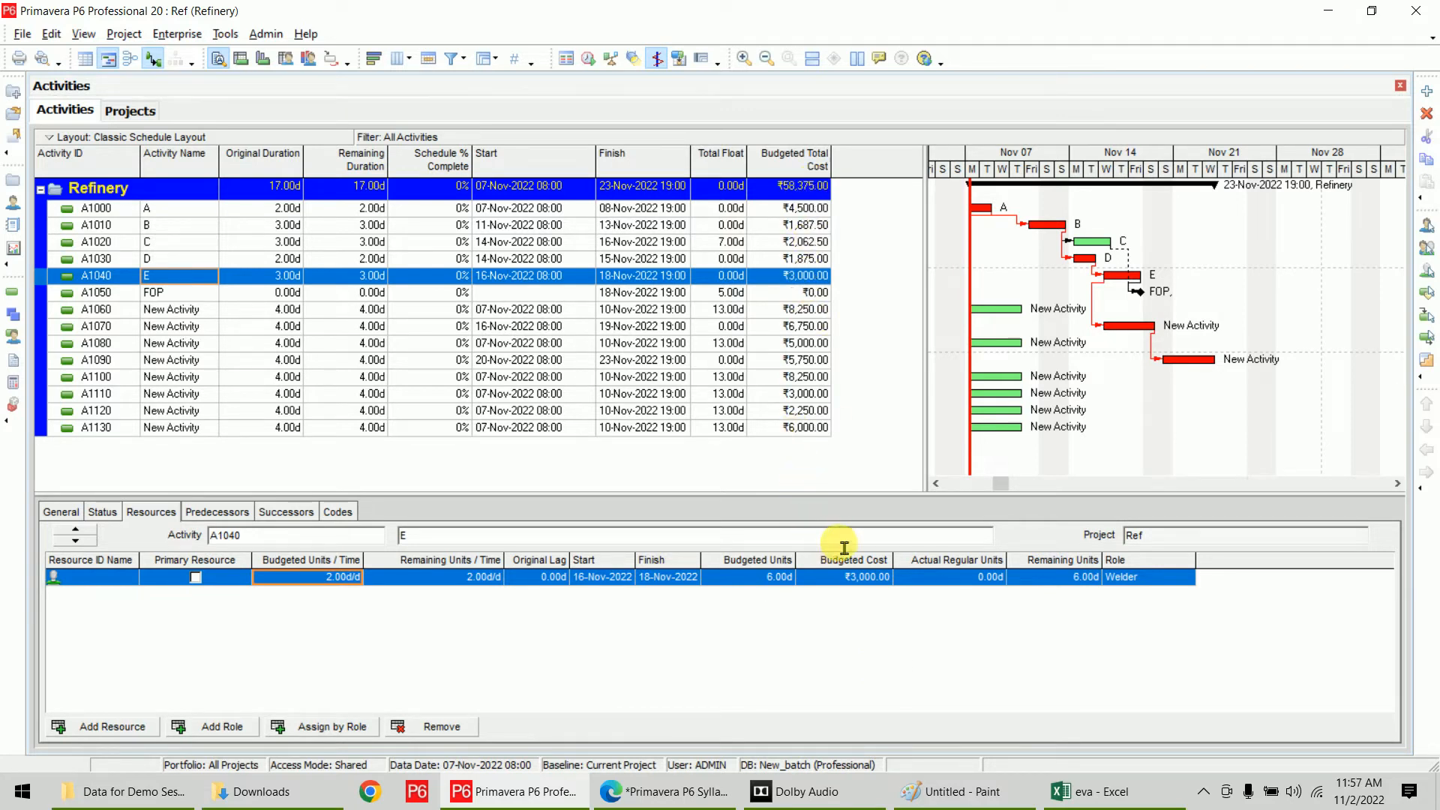
Switch to Paint and start a blank canvas, discarding the old constraint diagram without saving
{"action": "left_click", "coordinate": [968, 794]}
{"action": "key", "text": "alt+F4"}
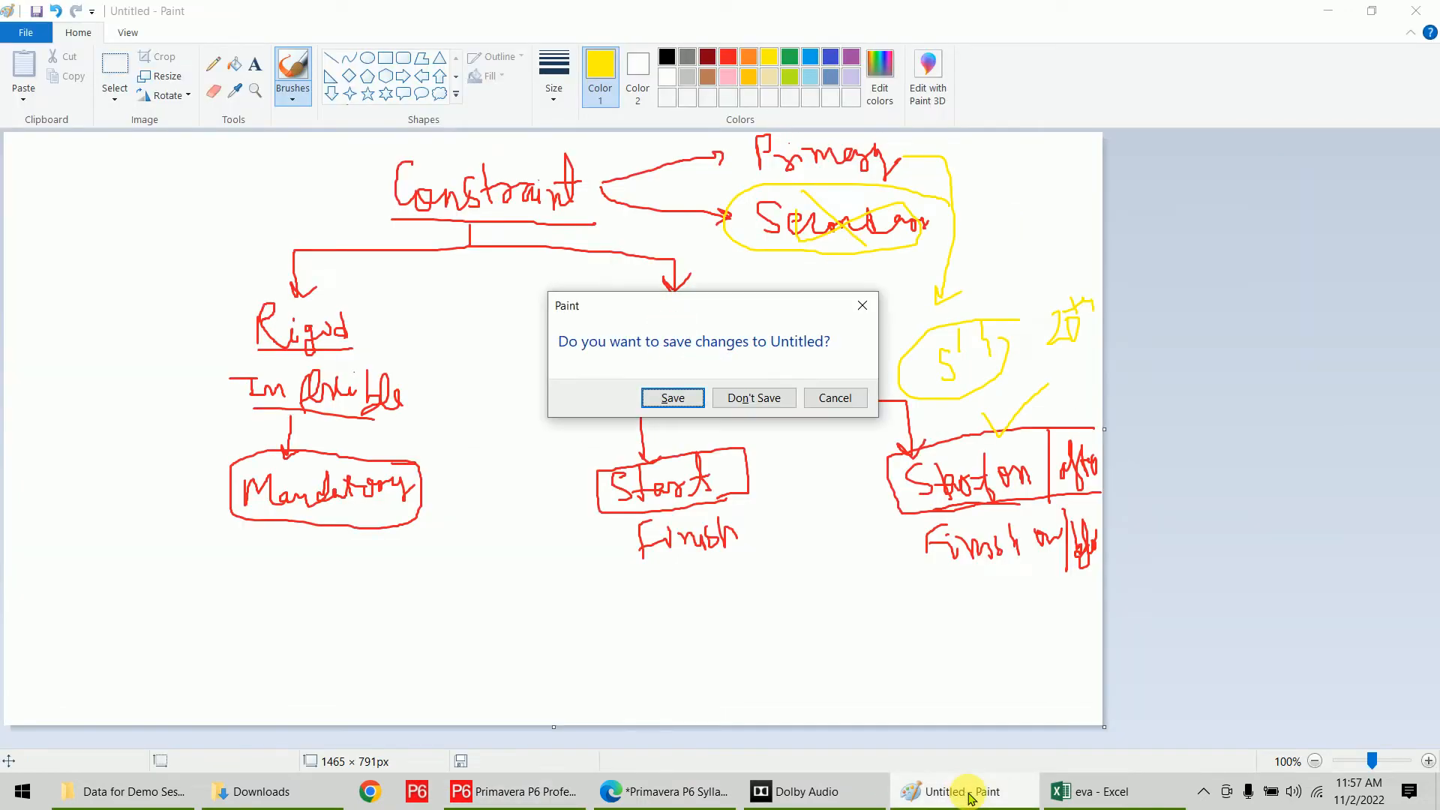
{"action": "key", "text": "Tab"}
{"action": "key", "text": "Return"}
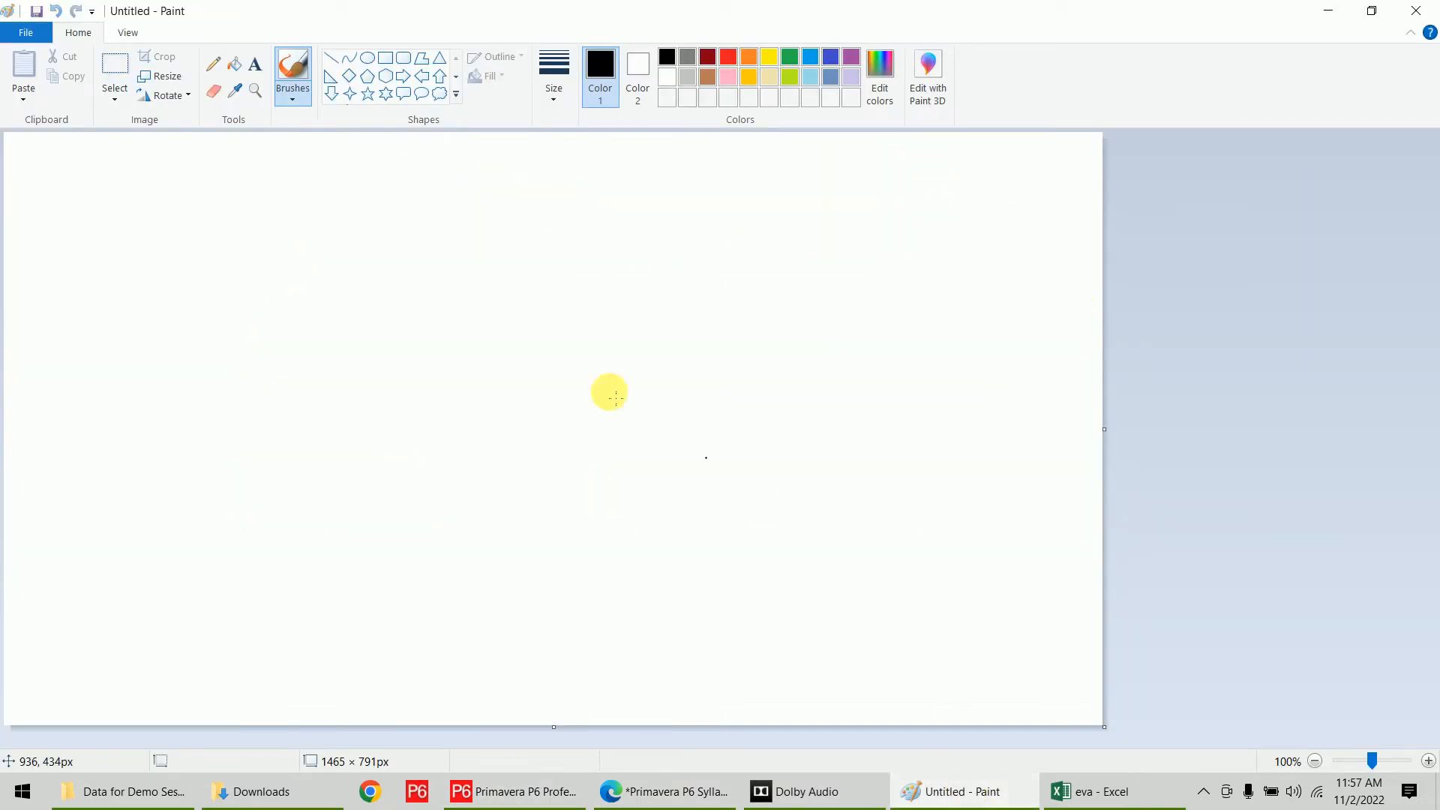
Handwrite the heading "Resources" in red near the canvas top and draw three branching arrows below it
{"action": "left_click", "coordinate": [728, 57]}
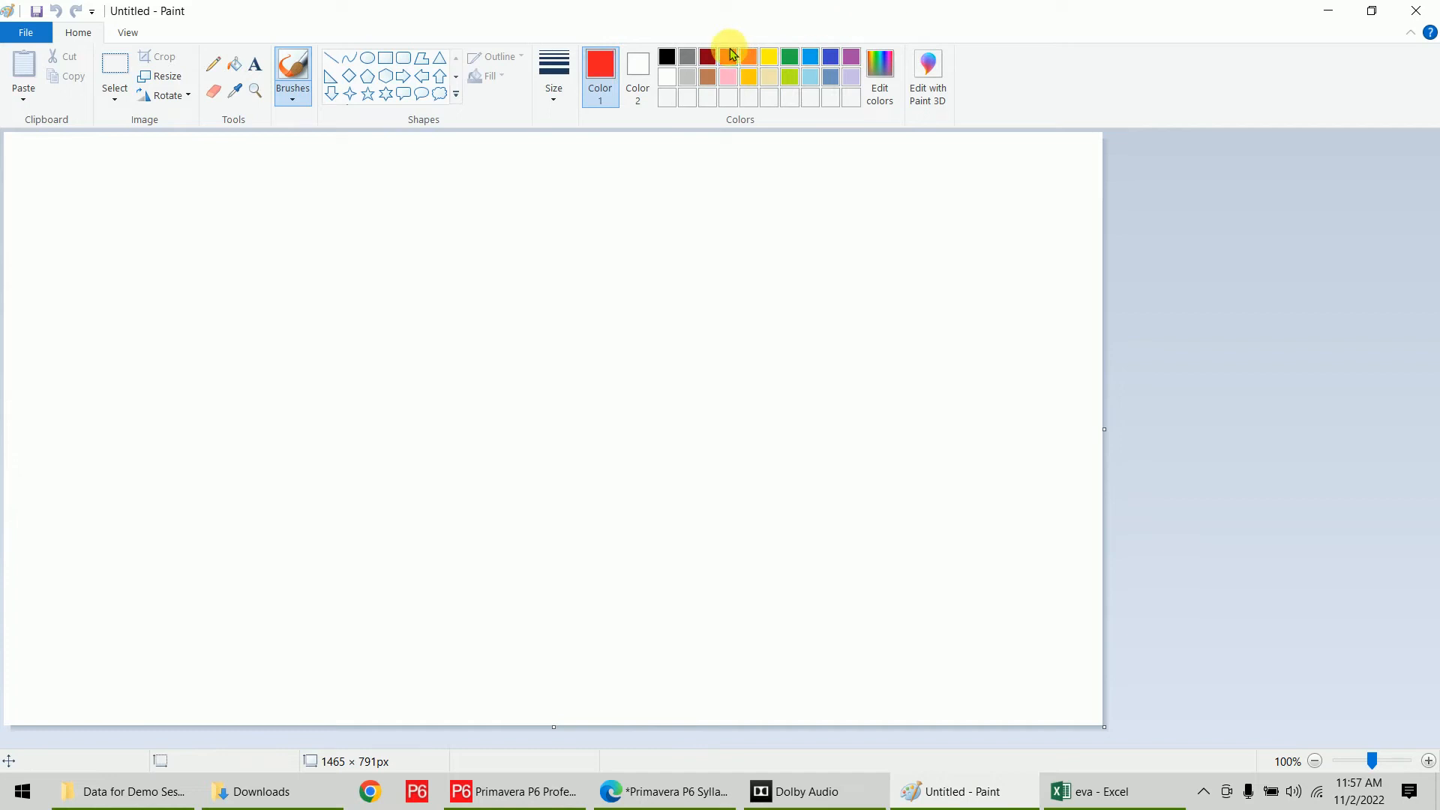
{"action": "mouse_move", "coordinate": [434, 184]}
{"action": "left_mouse_down"}
{"action": "mouse_move", "coordinate": [434, 213]}
{"action": "mouse_move", "coordinate": [450, 180]}
{"action": "mouse_move", "coordinate": [469, 212]}
{"action": "mouse_move", "coordinate": [568, 177]}
{"action": "mouse_move", "coordinate": [604, 177]}
{"action": "mouse_move", "coordinate": [603, 195]}
{"action": "mouse_move", "coordinate": [652, 170]}
{"action": "mouse_move", "coordinate": [653, 203]}
{"action": "mouse_move", "coordinate": [669, 196]}
{"action": "left_mouse_up"}
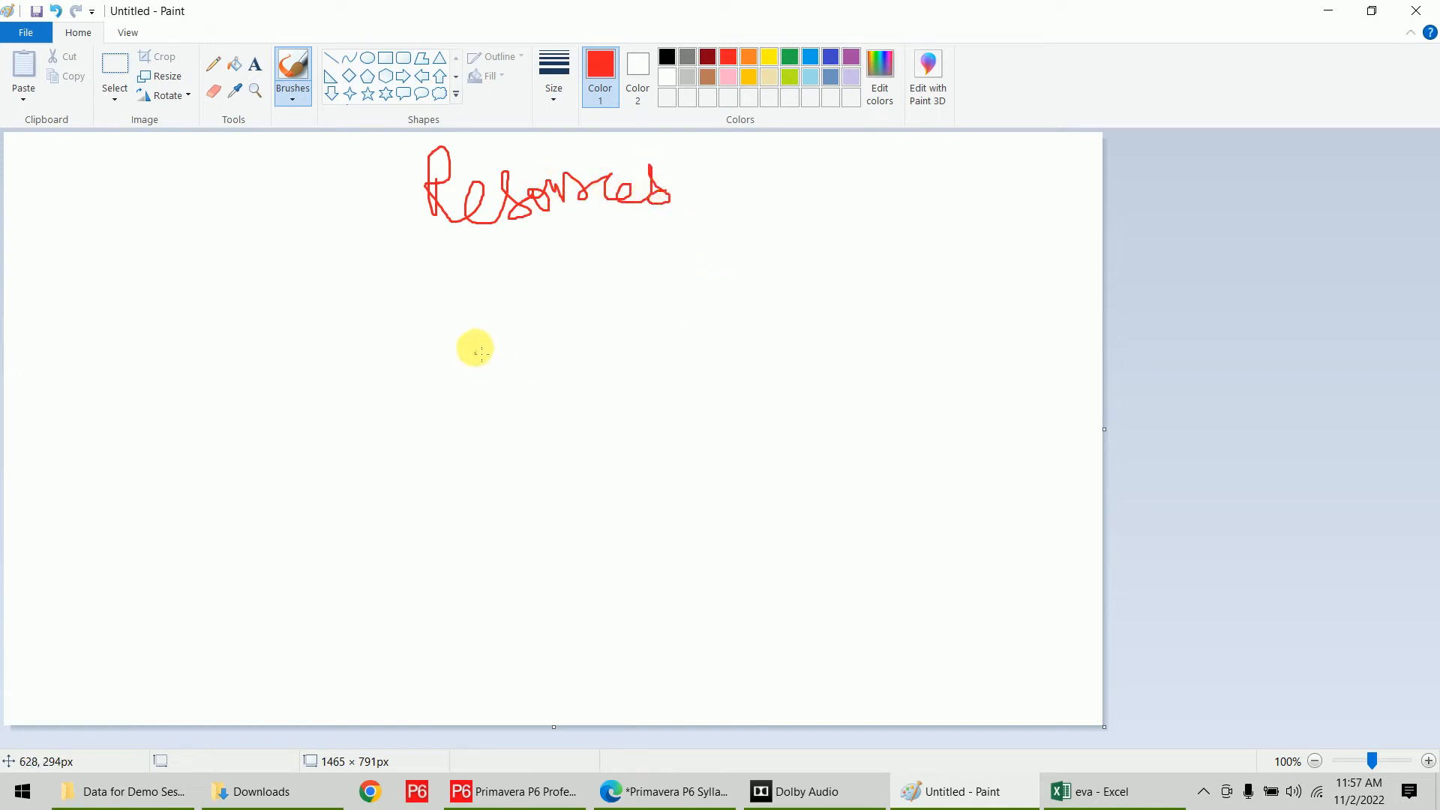
{"action": "mouse_move", "coordinate": [511, 233]}
{"action": "left_mouse_down"}
{"action": "mouse_move", "coordinate": [325, 246]}
{"action": "mouse_move", "coordinate": [278, 298]}
{"action": "mouse_move", "coordinate": [304, 289]}
{"action": "left_mouse_up"}
{"action": "mouse_move", "coordinate": [512, 232]}
{"action": "left_mouse_down"}
{"action": "mouse_move", "coordinate": [524, 308]}
{"action": "mouse_move", "coordinate": [555, 284]}
{"action": "left_mouse_up"}
{"action": "mouse_move", "coordinate": [511, 238]}
{"action": "left_mouse_down"}
{"action": "mouse_move", "coordinate": [753, 245]}
{"action": "mouse_move", "coordinate": [736, 289]}
{"action": "mouse_move", "coordinate": [764, 293]}
{"action": "left_mouse_up"}
{"action": "left_click", "coordinate": [602, 351]}
Label the three branches in red as "LR" with "Manpower", "NL" with "Machinery", and "Mat"
{"action": "mouse_move", "coordinate": [228, 319]}
{"action": "left_mouse_down"}
{"action": "mouse_move", "coordinate": [263, 368]}
{"action": "mouse_move", "coordinate": [291, 321]}
{"action": "mouse_move", "coordinate": [302, 367]}
{"action": "left_mouse_up"}
{"action": "mouse_move", "coordinate": [201, 411]}
{"action": "left_mouse_down"}
{"action": "mouse_move", "coordinate": [273, 411]}
{"action": "mouse_move", "coordinate": [342, 389]}
{"action": "left_mouse_up"}
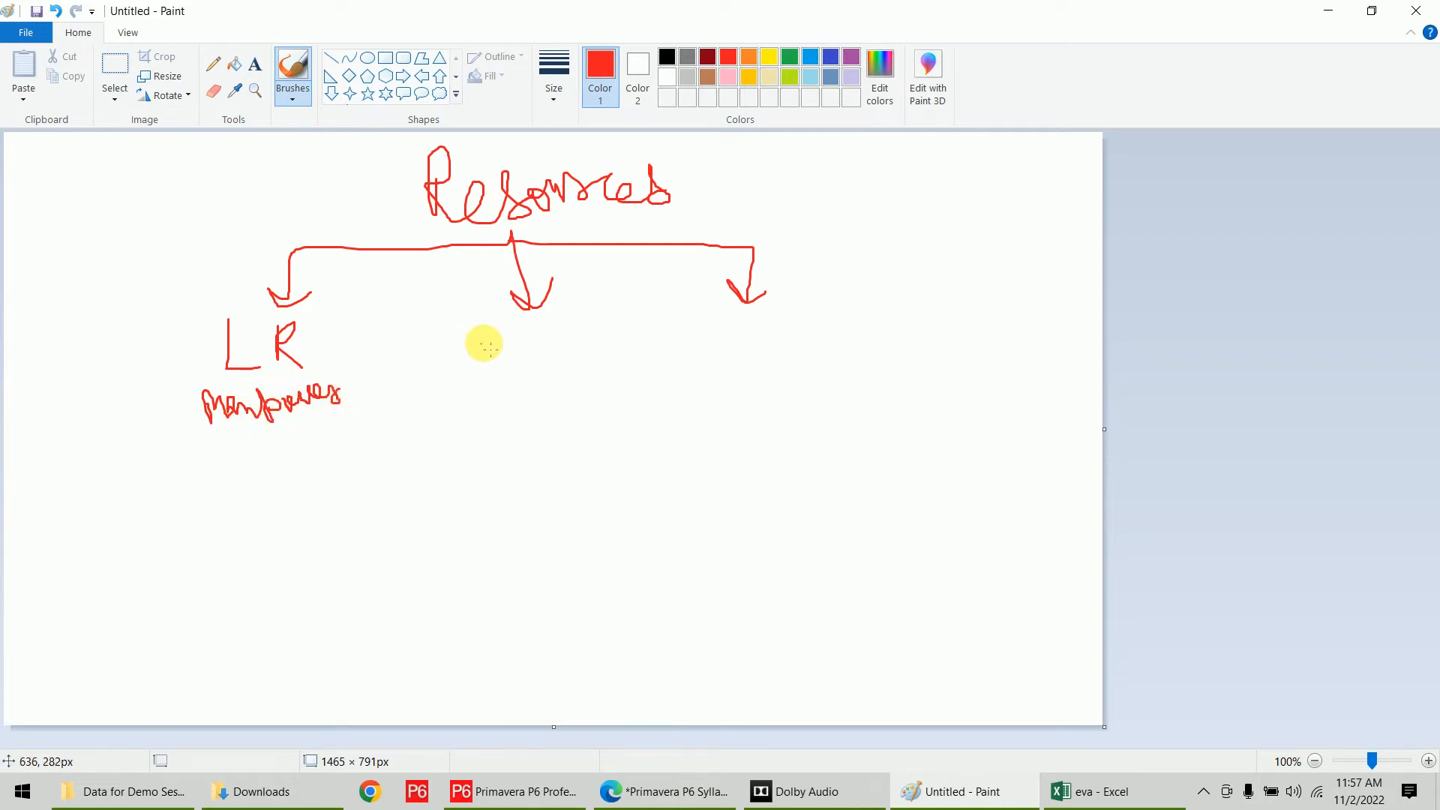
{"action": "mouse_move", "coordinate": [506, 360]}
{"action": "left_mouse_down"}
{"action": "mouse_move", "coordinate": [508, 322]}
{"action": "mouse_move", "coordinate": [538, 325]}
{"action": "mouse_move", "coordinate": [556, 360]}
{"action": "mouse_move", "coordinate": [577, 361]}
{"action": "mouse_move", "coordinate": [505, 414]}
{"action": "mouse_move", "coordinate": [505, 389]}
{"action": "mouse_move", "coordinate": [615, 390]}
{"action": "mouse_move", "coordinate": [633, 406]}
{"action": "left_mouse_up"}
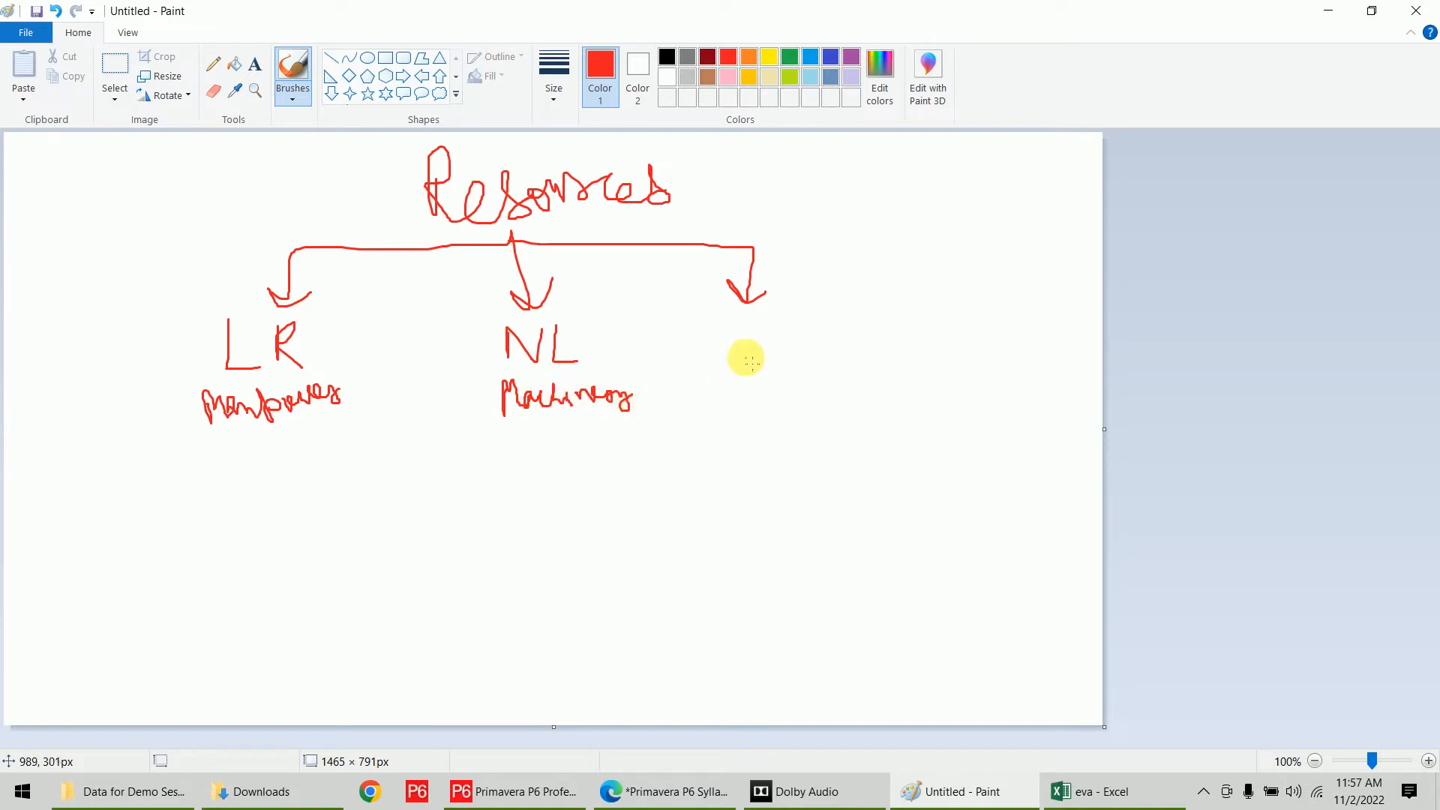
{"action": "mouse_move", "coordinate": [751, 309]}
{"action": "left_mouse_down"}
{"action": "mouse_move", "coordinate": [788, 321]}
{"action": "mouse_move", "coordinate": [817, 305]}
{"action": "mouse_move", "coordinate": [825, 341]}
{"action": "mouse_move", "coordinate": [838, 320]}
{"action": "left_mouse_up"}
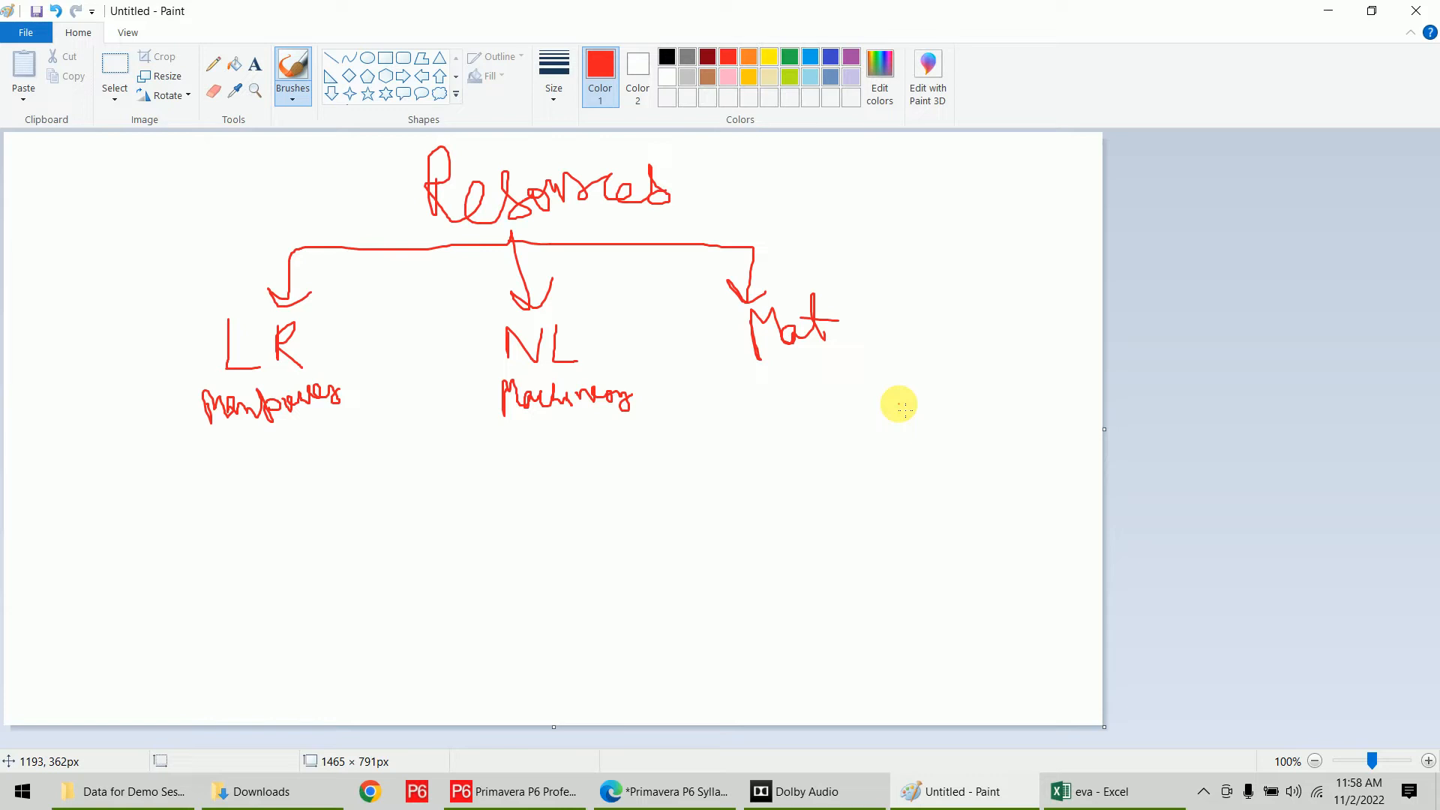
In yellow, draw an arrow from "Resources" to the handwritten word "Calendars", underline both words, and switch back to Primavera P6
{"action": "left_click", "coordinate": [769, 57]}
{"action": "mouse_move", "coordinate": [688, 189]}
{"action": "left_mouse_down"}
{"action": "mouse_move", "coordinate": [874, 187]}
{"action": "mouse_move", "coordinate": [870, 204]}
{"action": "left_mouse_up"}
{"action": "mouse_move", "coordinate": [916, 161]}
{"action": "left_mouse_down"}
{"action": "mouse_move", "coordinate": [940, 207]}
{"action": "mouse_move", "coordinate": [970, 176]}
{"action": "mouse_move", "coordinate": [1002, 211]}
{"action": "mouse_move", "coordinate": [1027, 187]}
{"action": "mouse_move", "coordinate": [1052, 202]}
{"action": "mouse_move", "coordinate": [1070, 177]}
{"action": "mouse_move", "coordinate": [1067, 193]}
{"action": "left_mouse_up"}
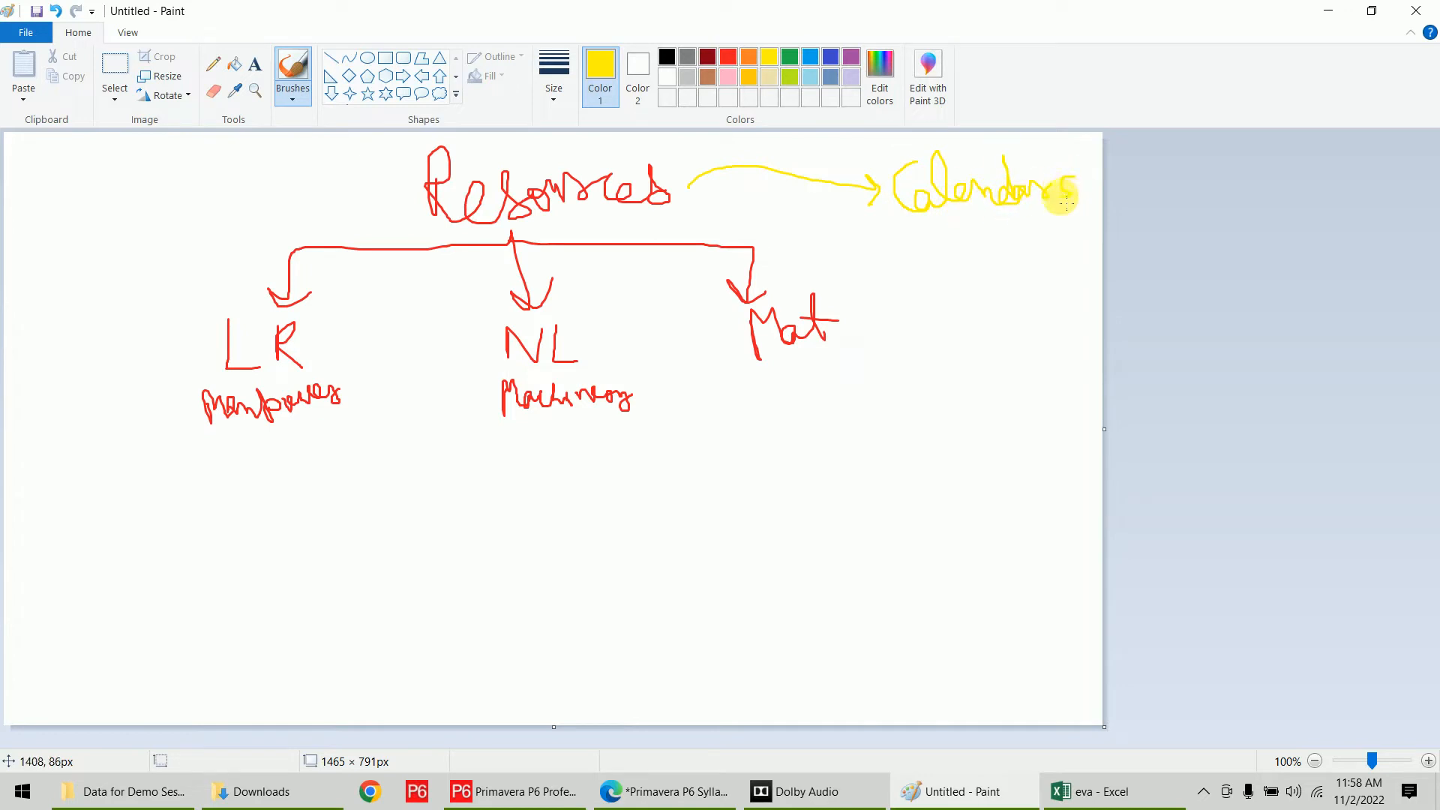
{"action": "left_click_drag", "start_coordinate": [895, 224], "coordinate": [1080, 222]}
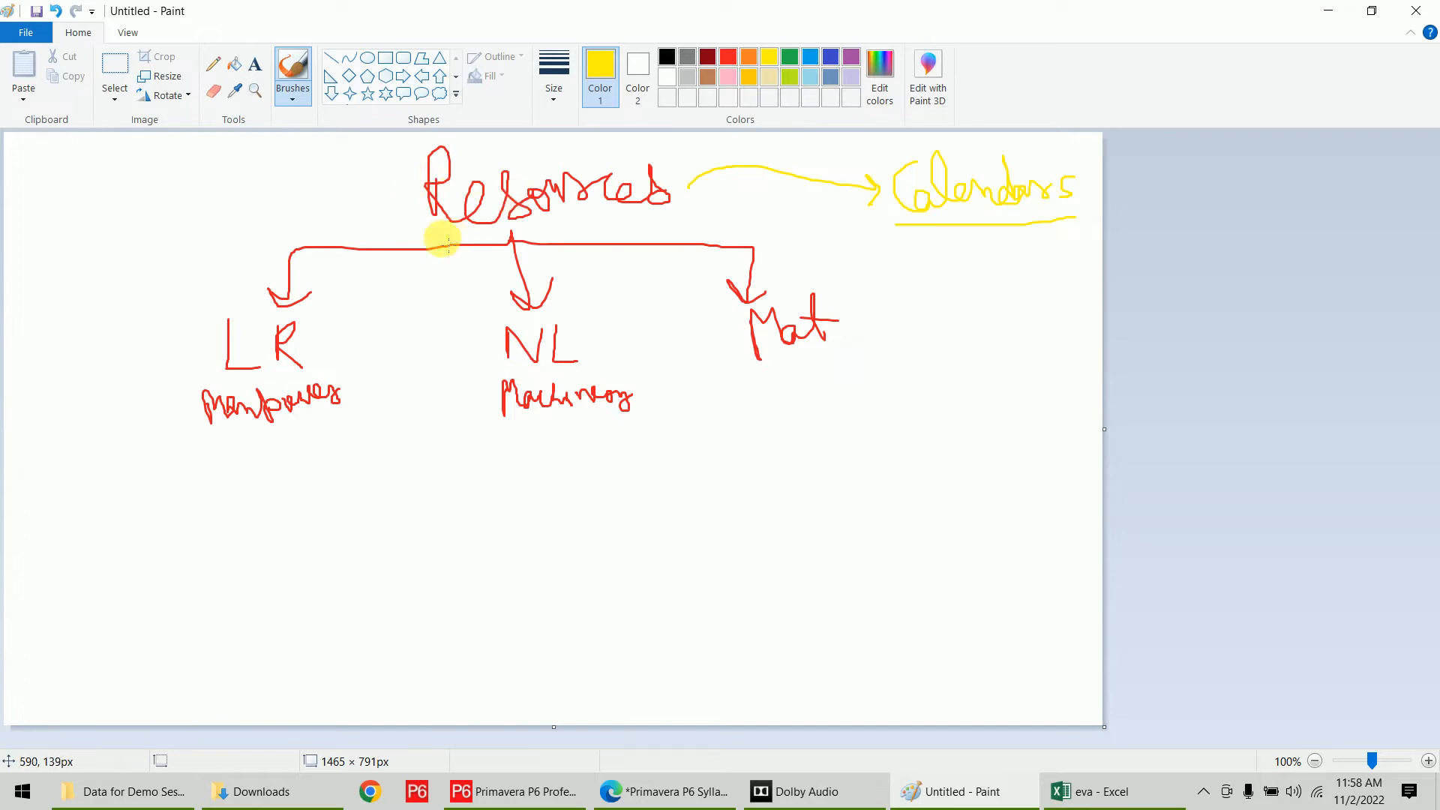
{"action": "left_click_drag", "start_coordinate": [417, 226], "coordinate": [674, 225]}
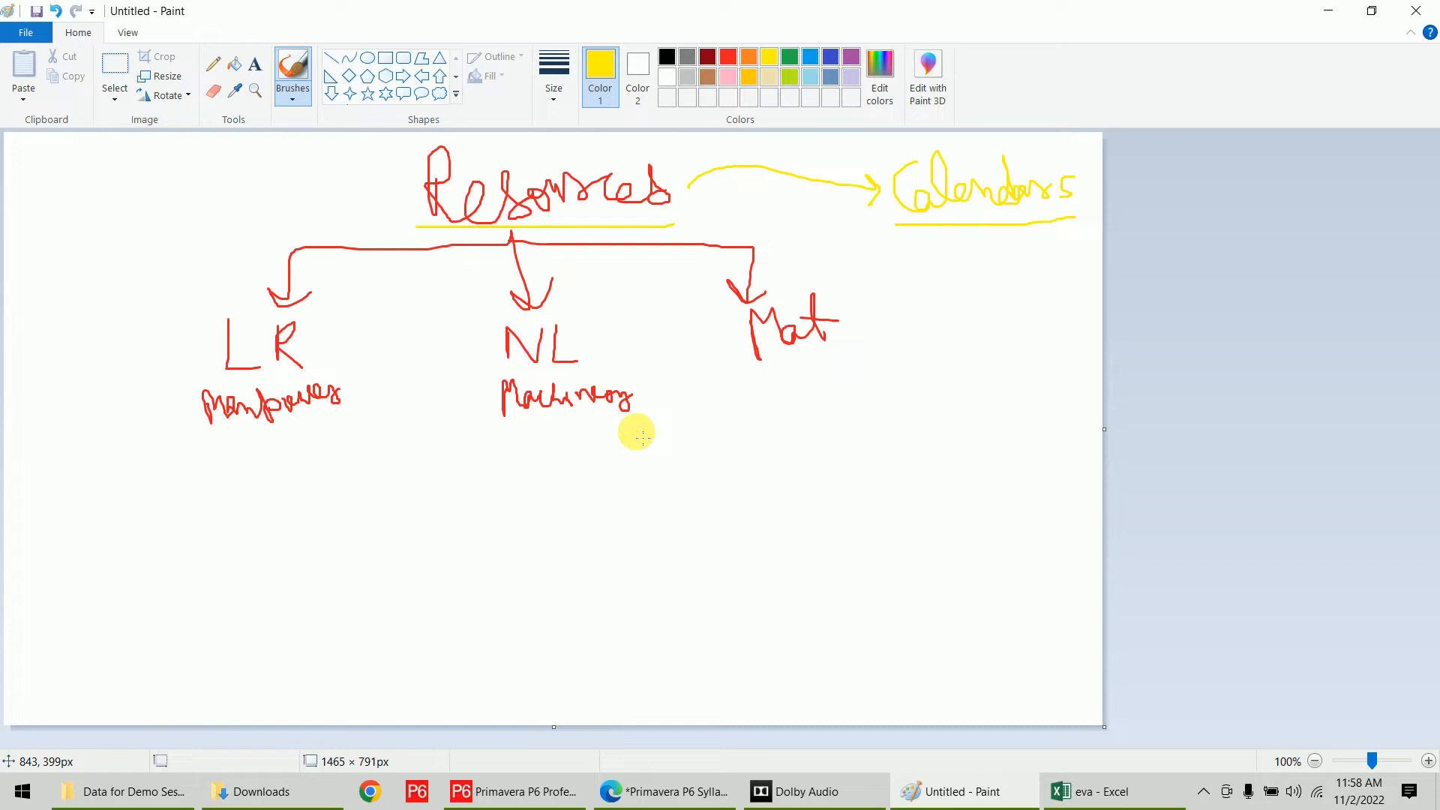
{"action": "left_click", "coordinate": [491, 799]}
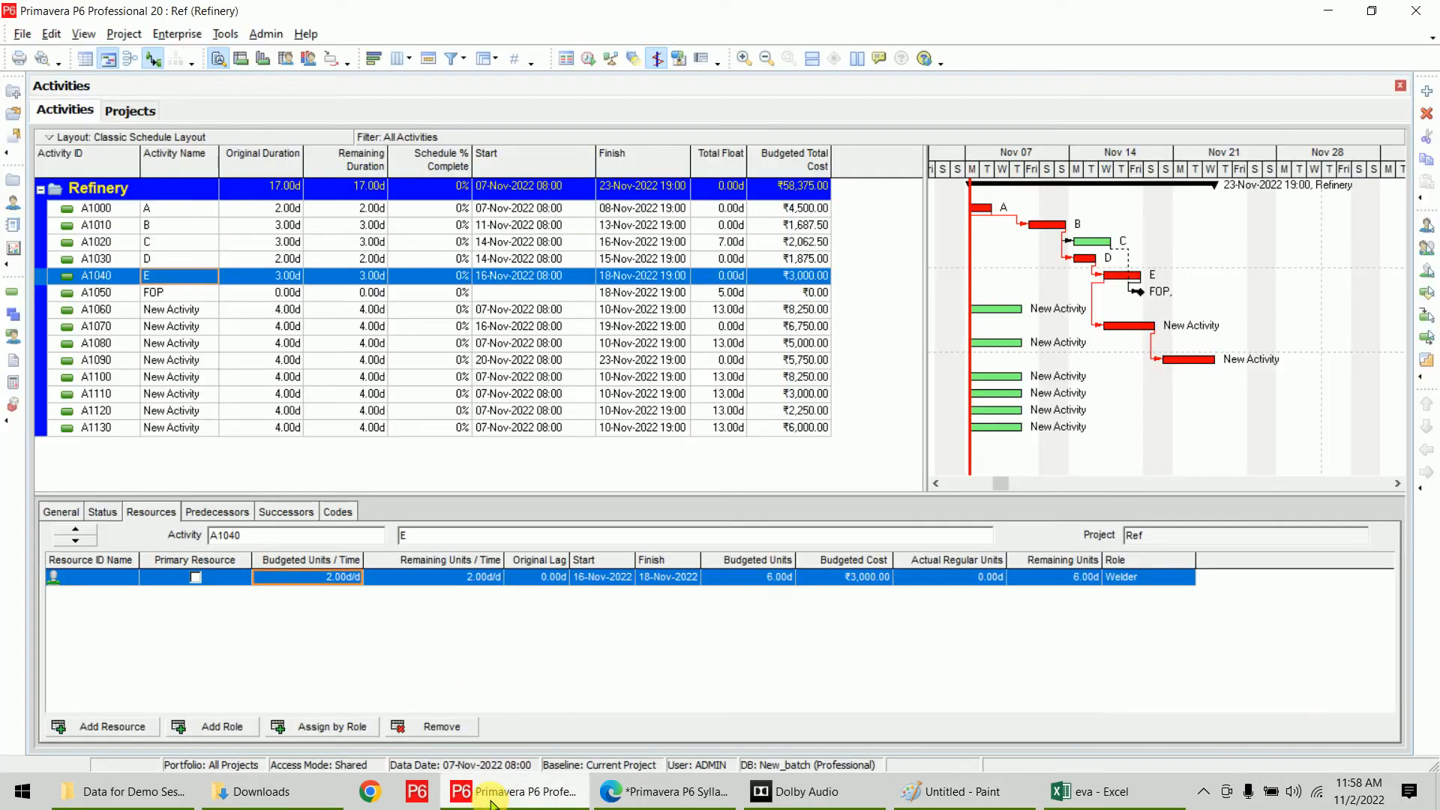
Open the enterprise resources and filter the list to show all resources
{"action": "left_click", "coordinate": [186, 37]}
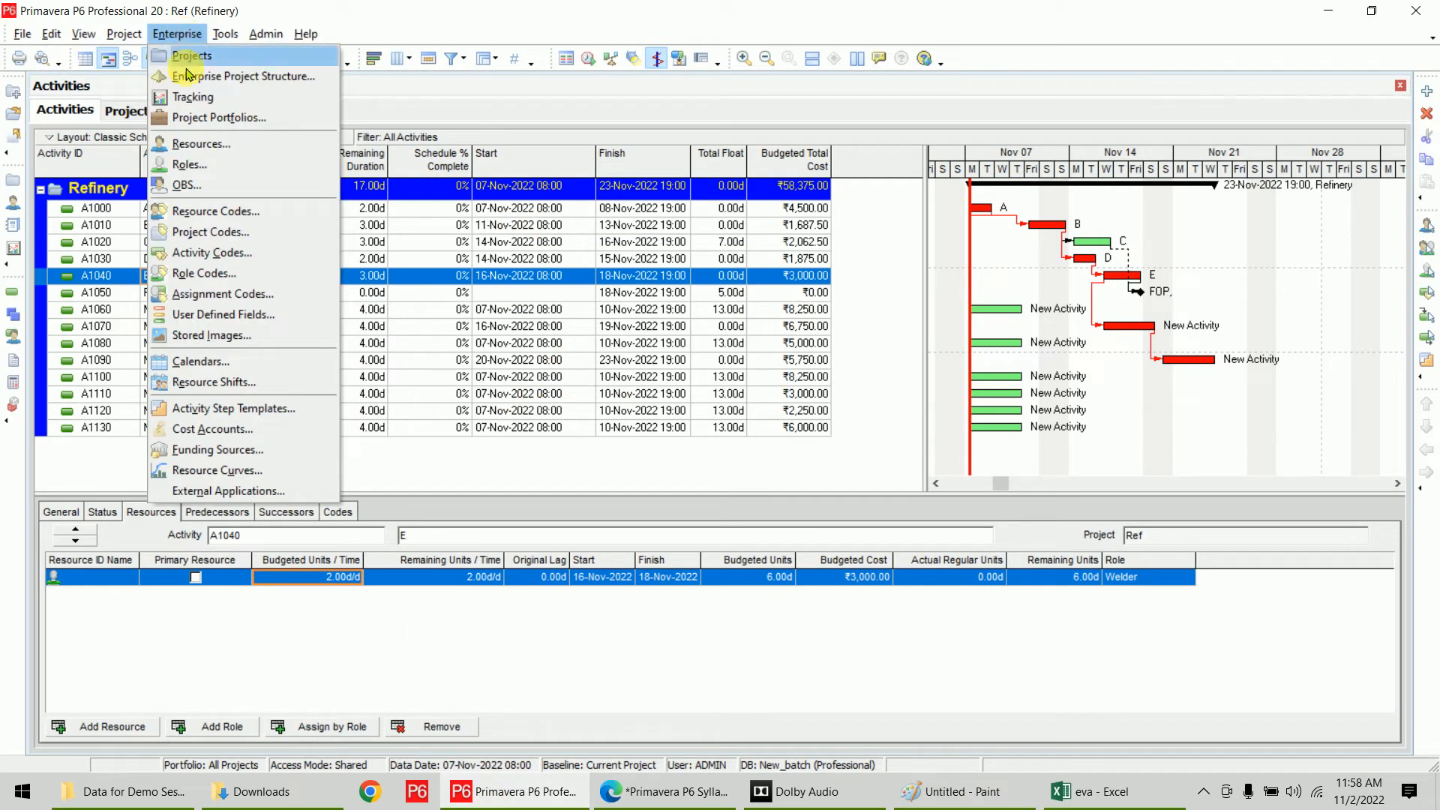
{"action": "left_click", "coordinate": [203, 144]}
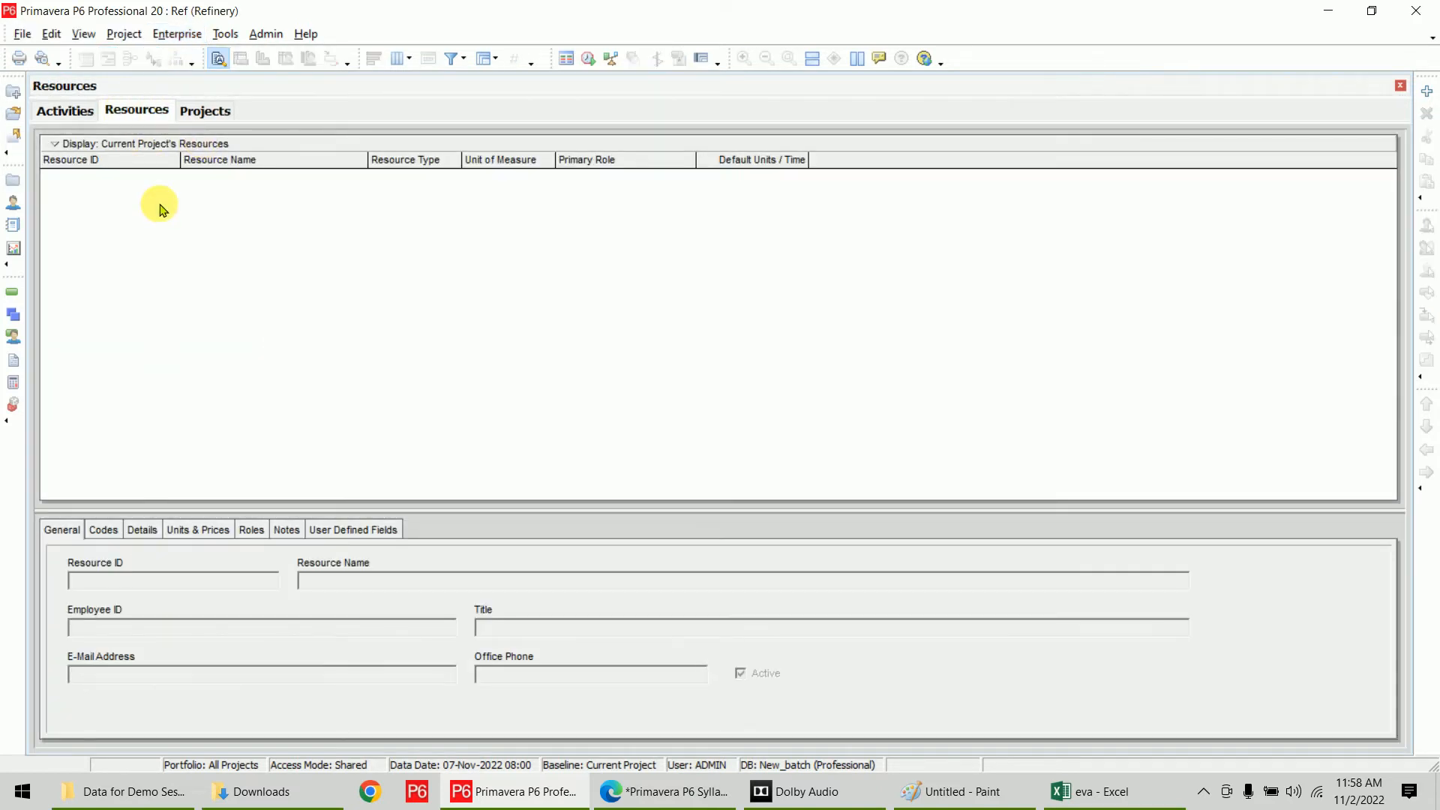
{"action": "left_click", "coordinate": [75, 144]}
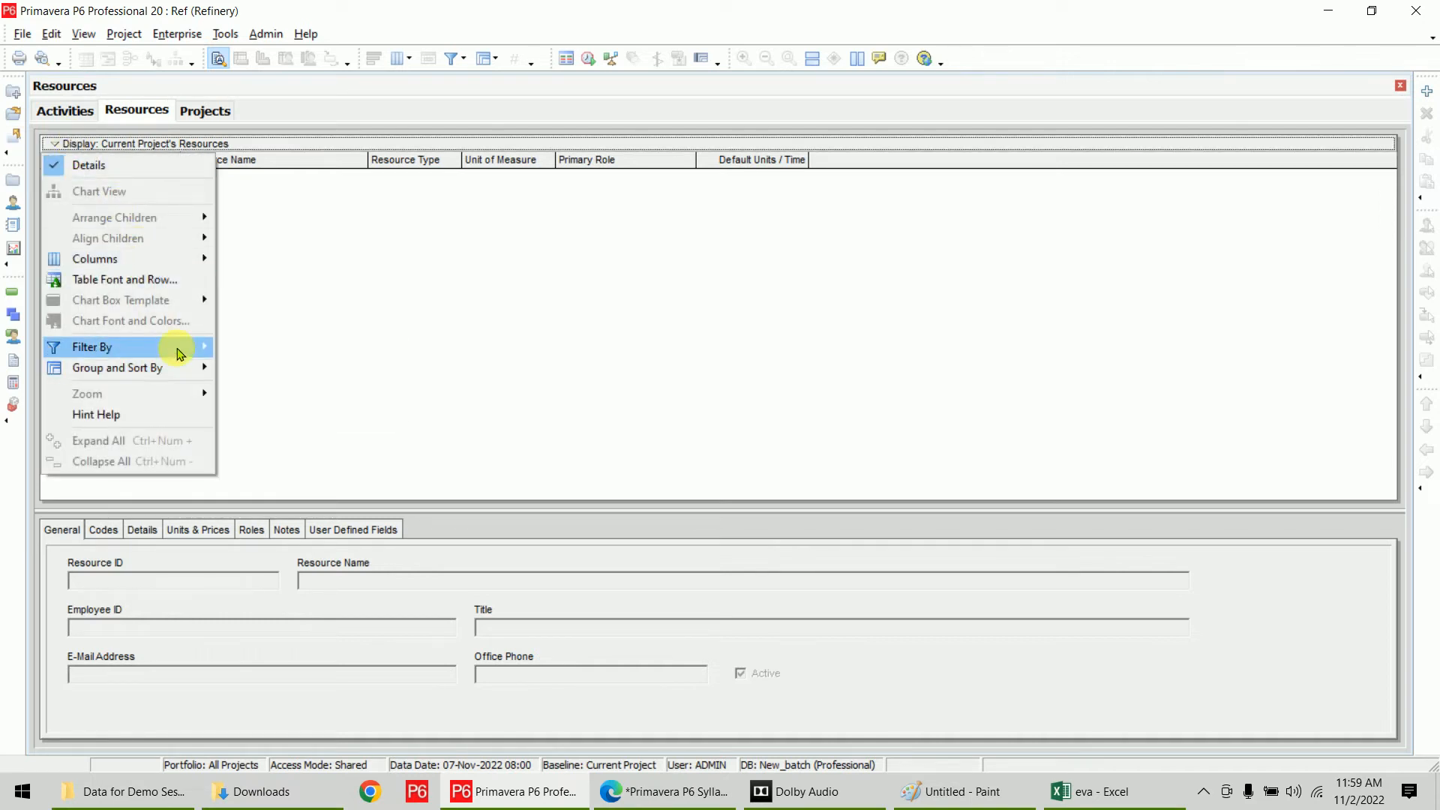
{"action": "mouse_move", "coordinate": [179, 347]}
{"action": "left_click", "coordinate": [289, 369]}
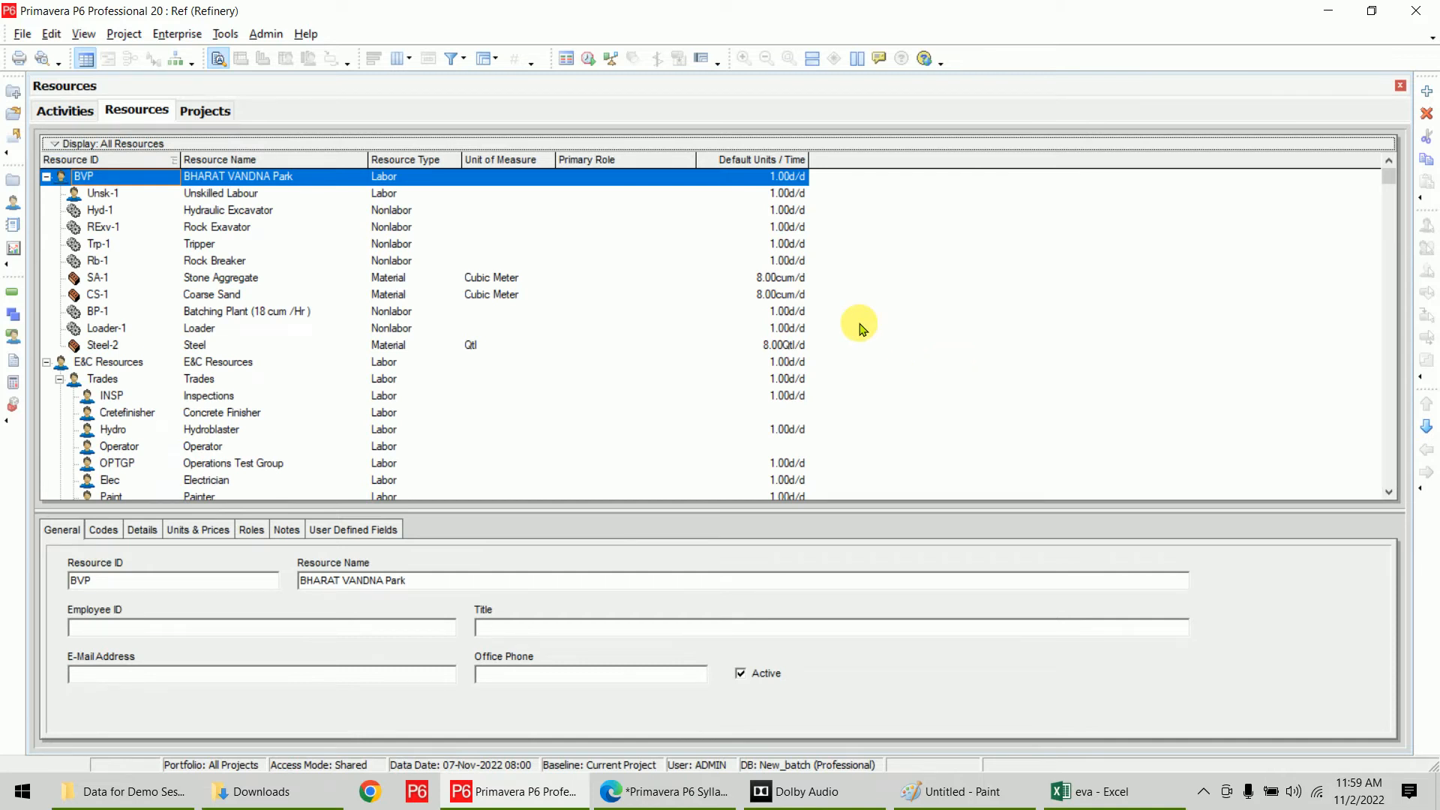
Examine the existing resource hierarchy and the Refinery project's default calendar for new activities, returning to the resource list
{"action": "left_click", "coordinate": [561, 335]}
{"action": "scroll", "coordinate": [560, 335], "scroll_direction": "down", "scroll_amount": 9}
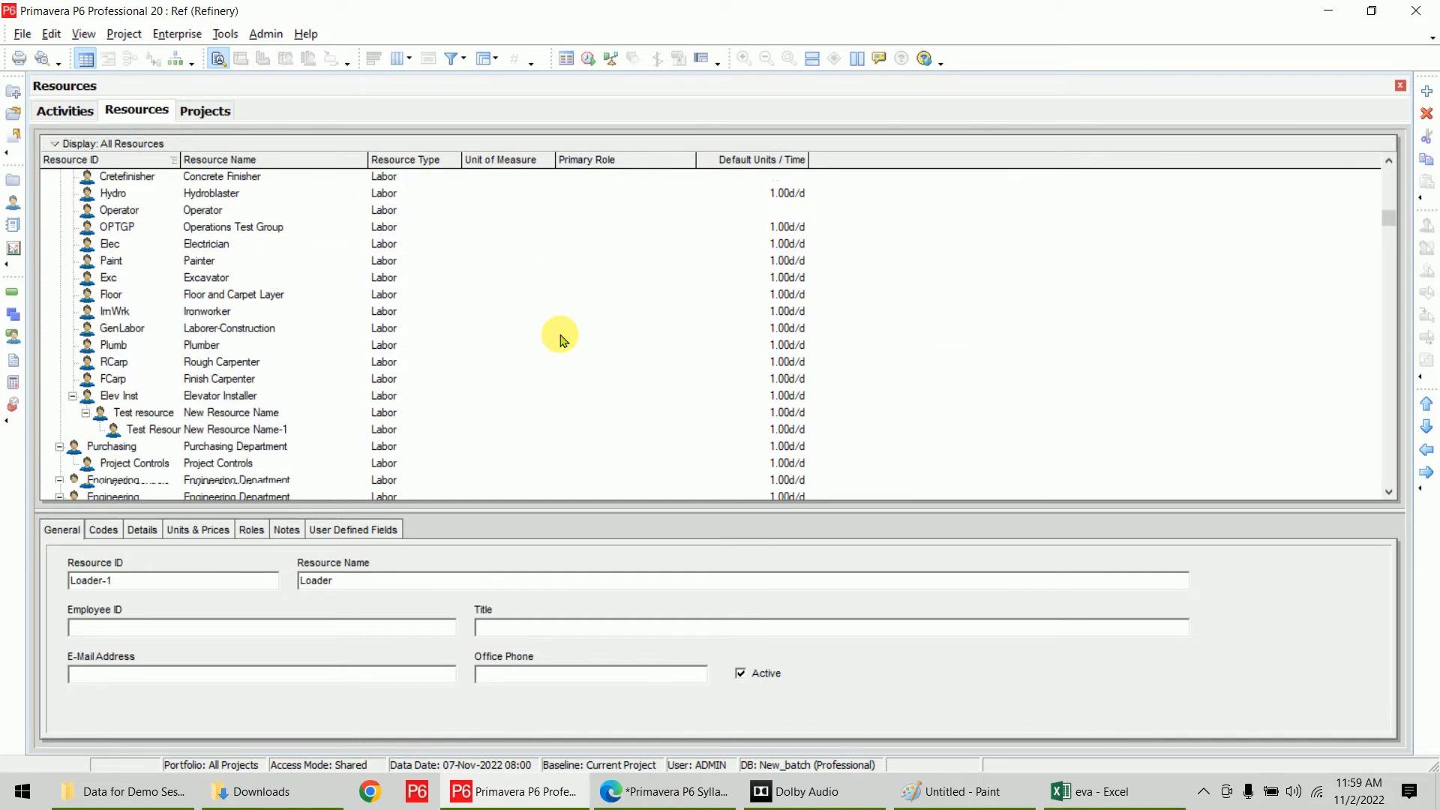
{"action": "scroll", "coordinate": [561, 336], "scroll_direction": "up", "scroll_amount": 5}
{"action": "scroll", "coordinate": [561, 339], "scroll_direction": "up", "scroll_amount": 3}
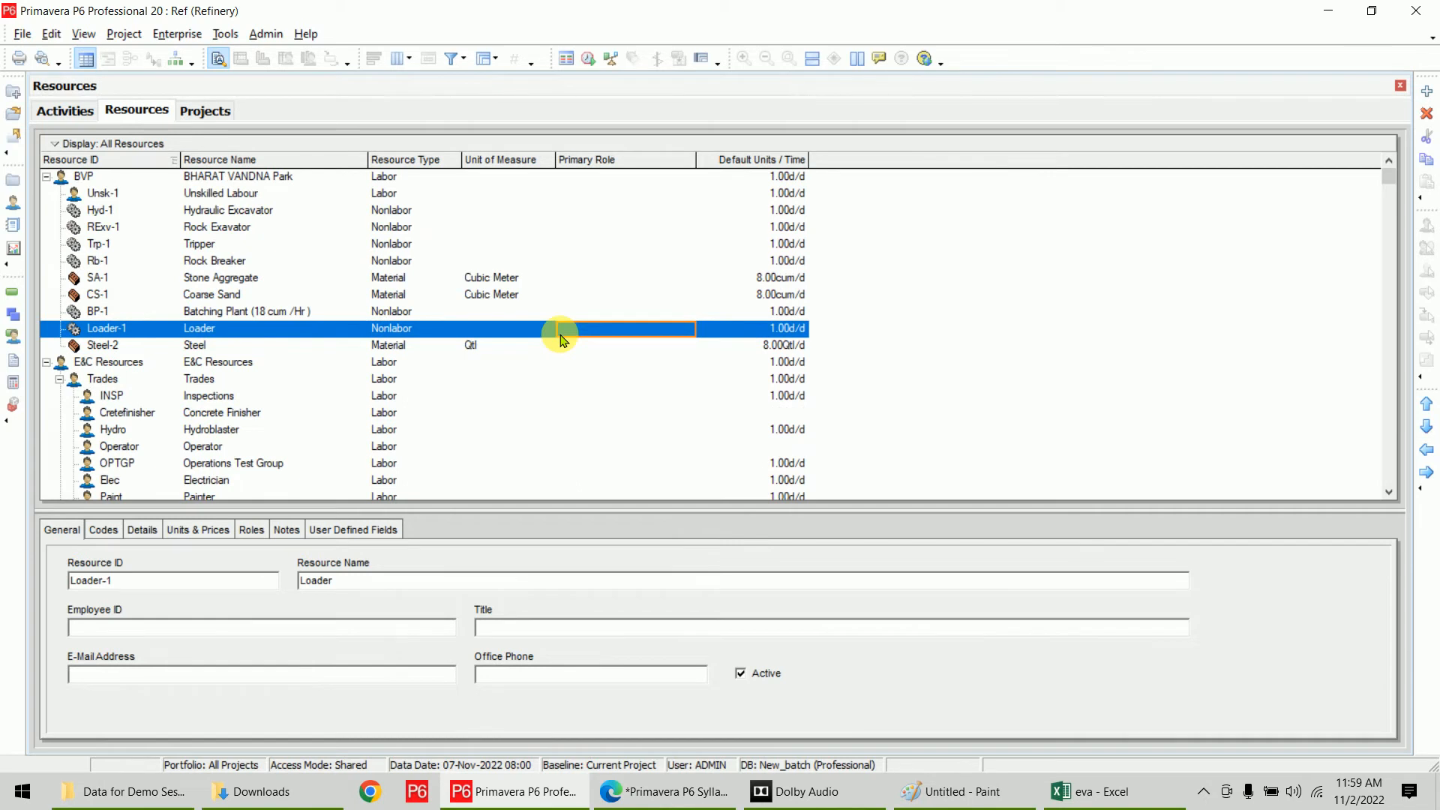
{"action": "left_click", "coordinate": [484, 177]}
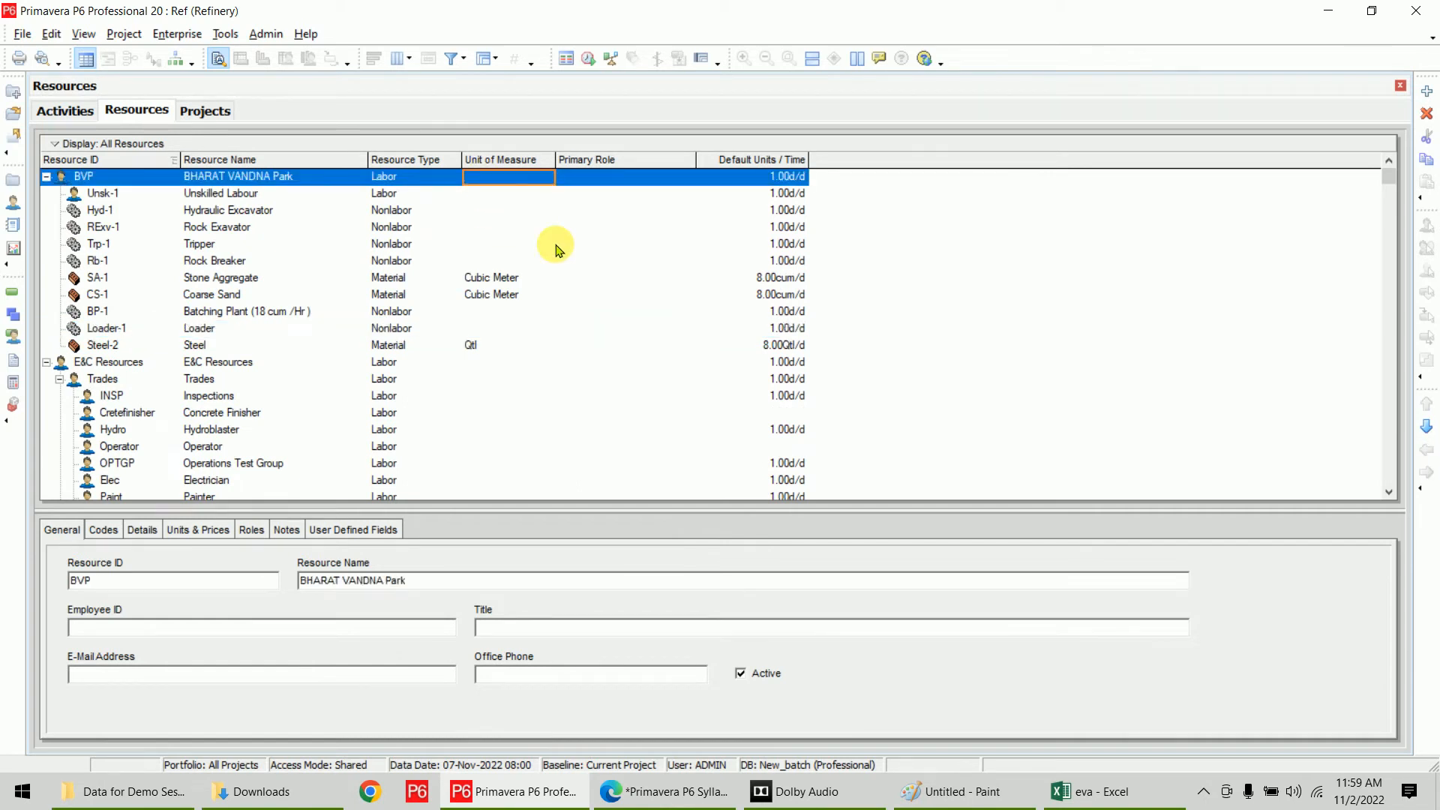
{"action": "left_click", "coordinate": [188, 112]}
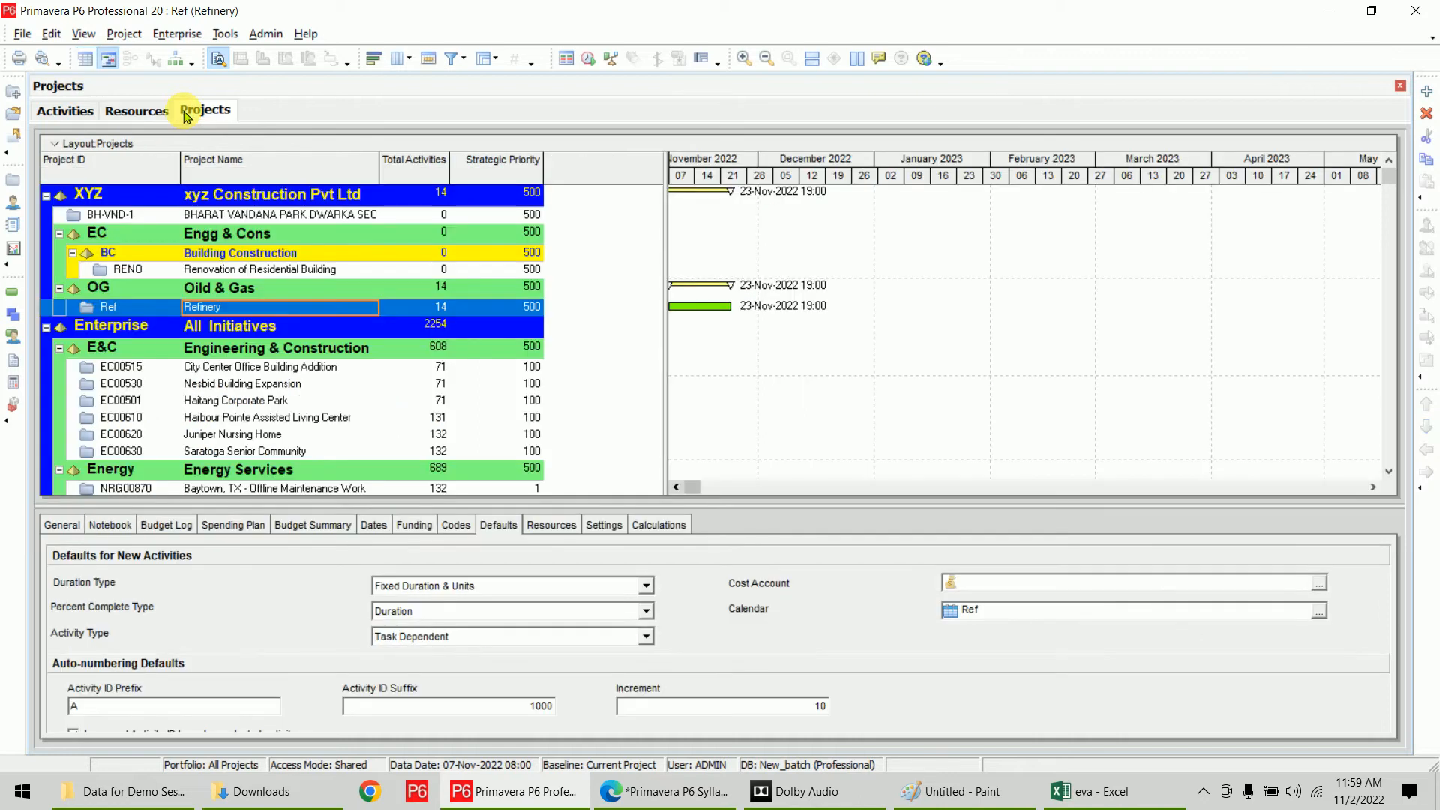
{"action": "left_click", "coordinate": [1020, 611]}
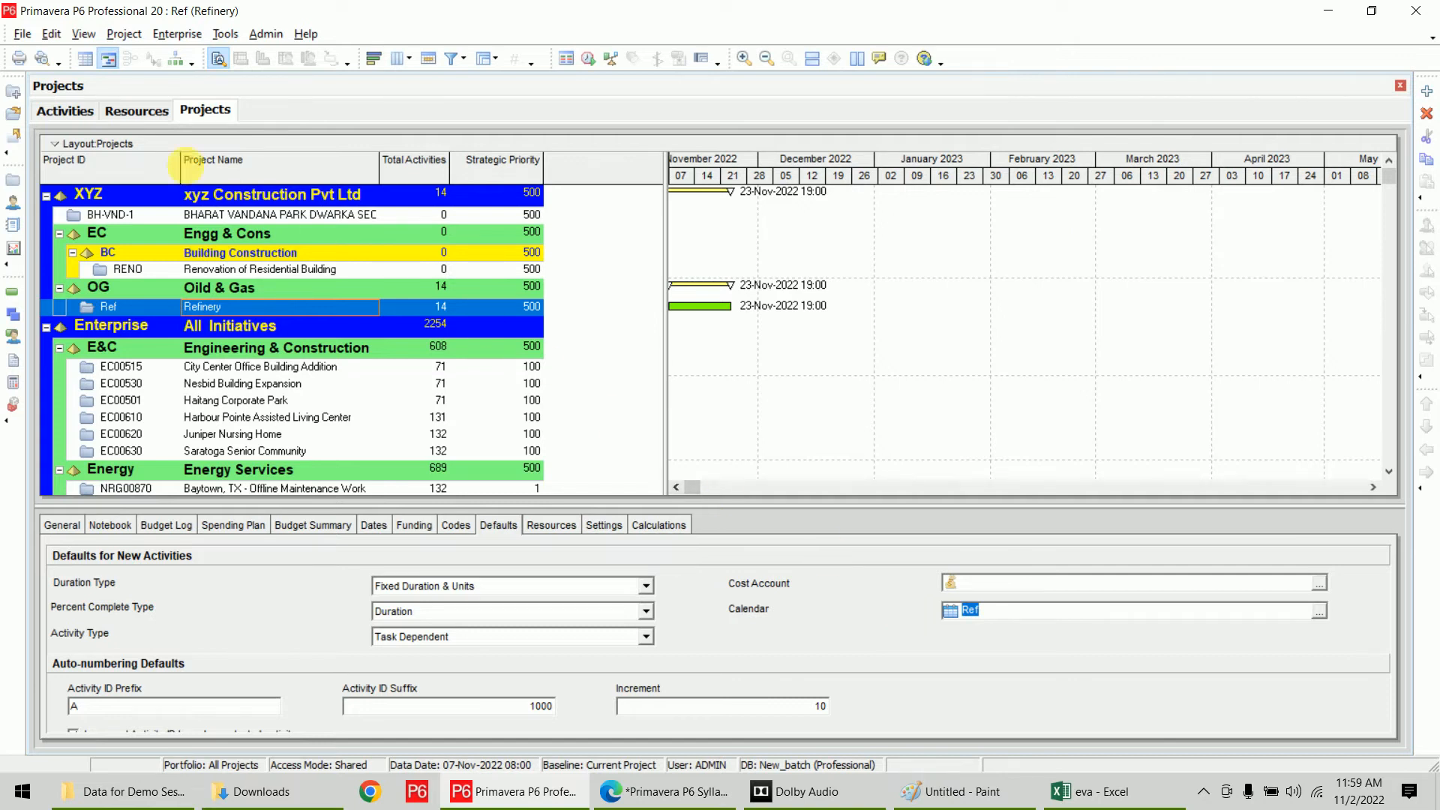
{"action": "left_click", "coordinate": [137, 110]}
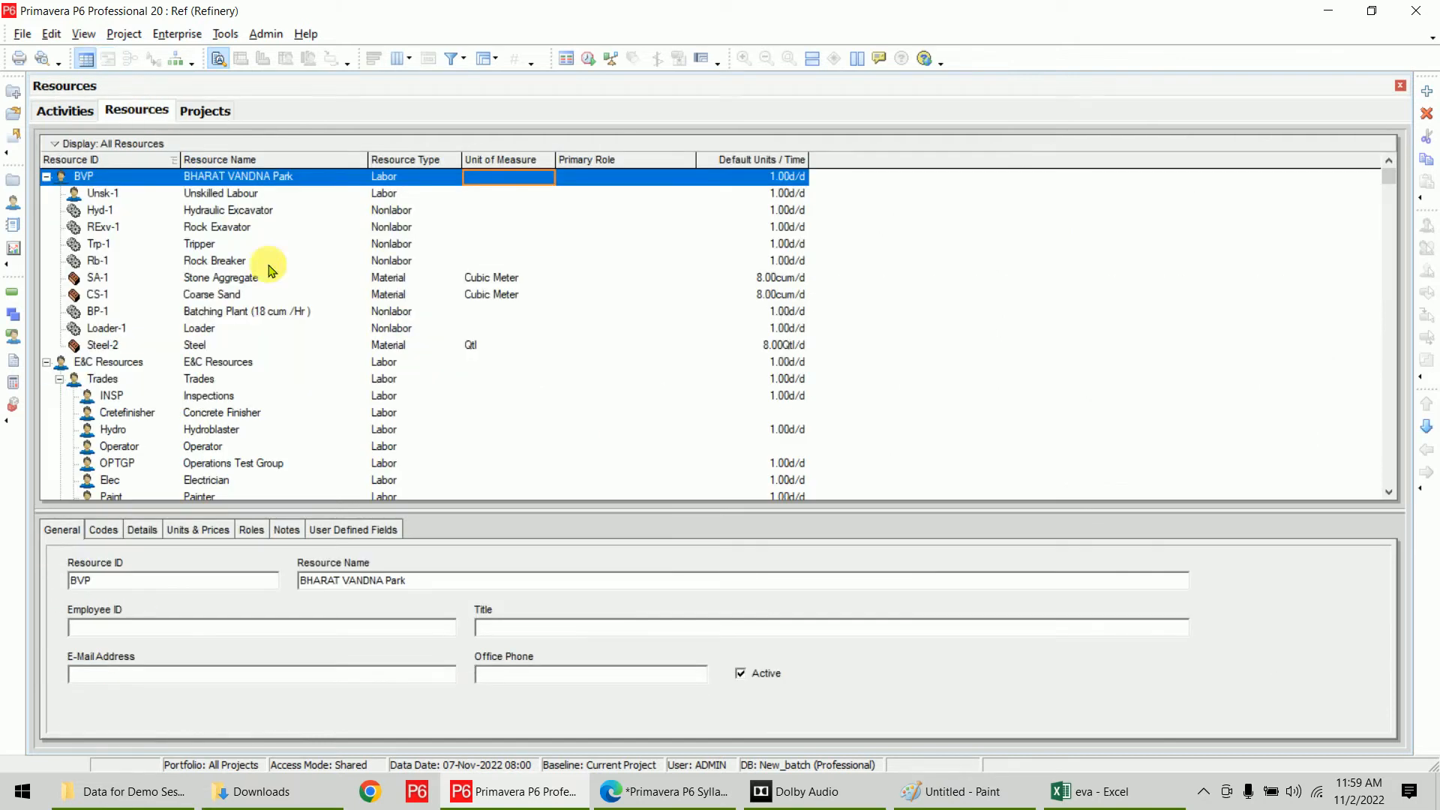
Add a top-level resource above BVP with the ID Ref and the name Refinery
{"action": "left_click", "coordinate": [1426, 90]}
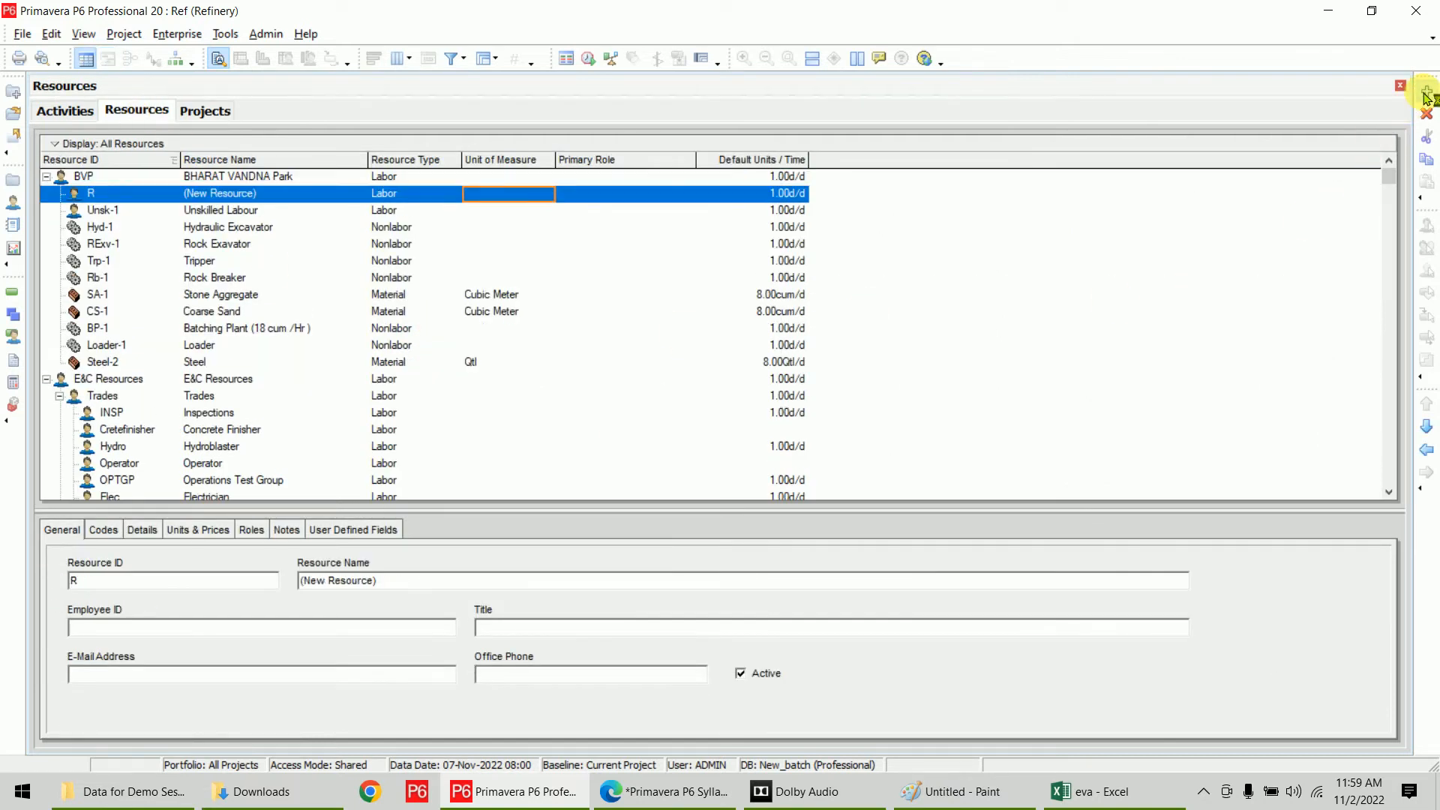
{"action": "left_click", "coordinate": [1425, 451]}
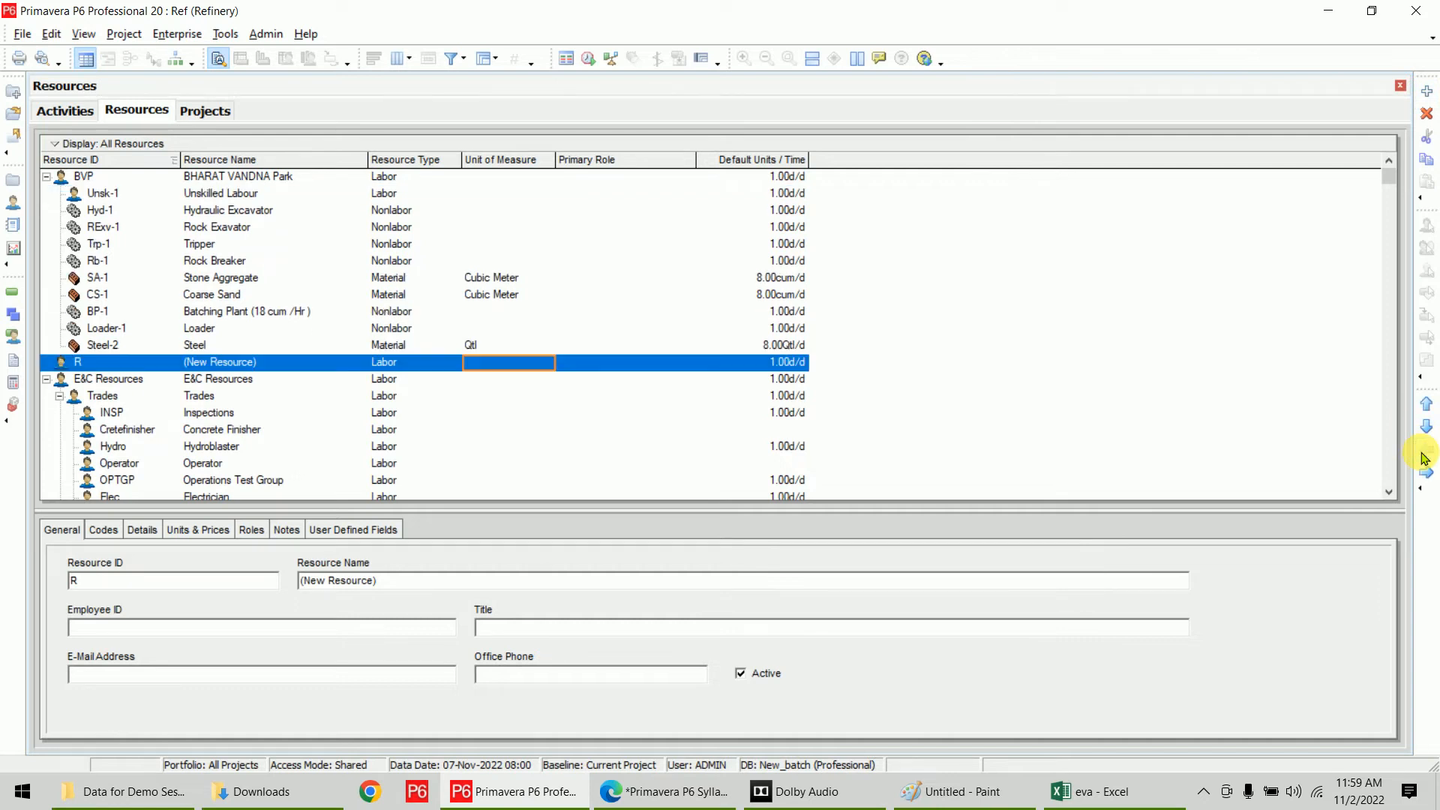
{"action": "left_click", "coordinate": [1426, 404]}
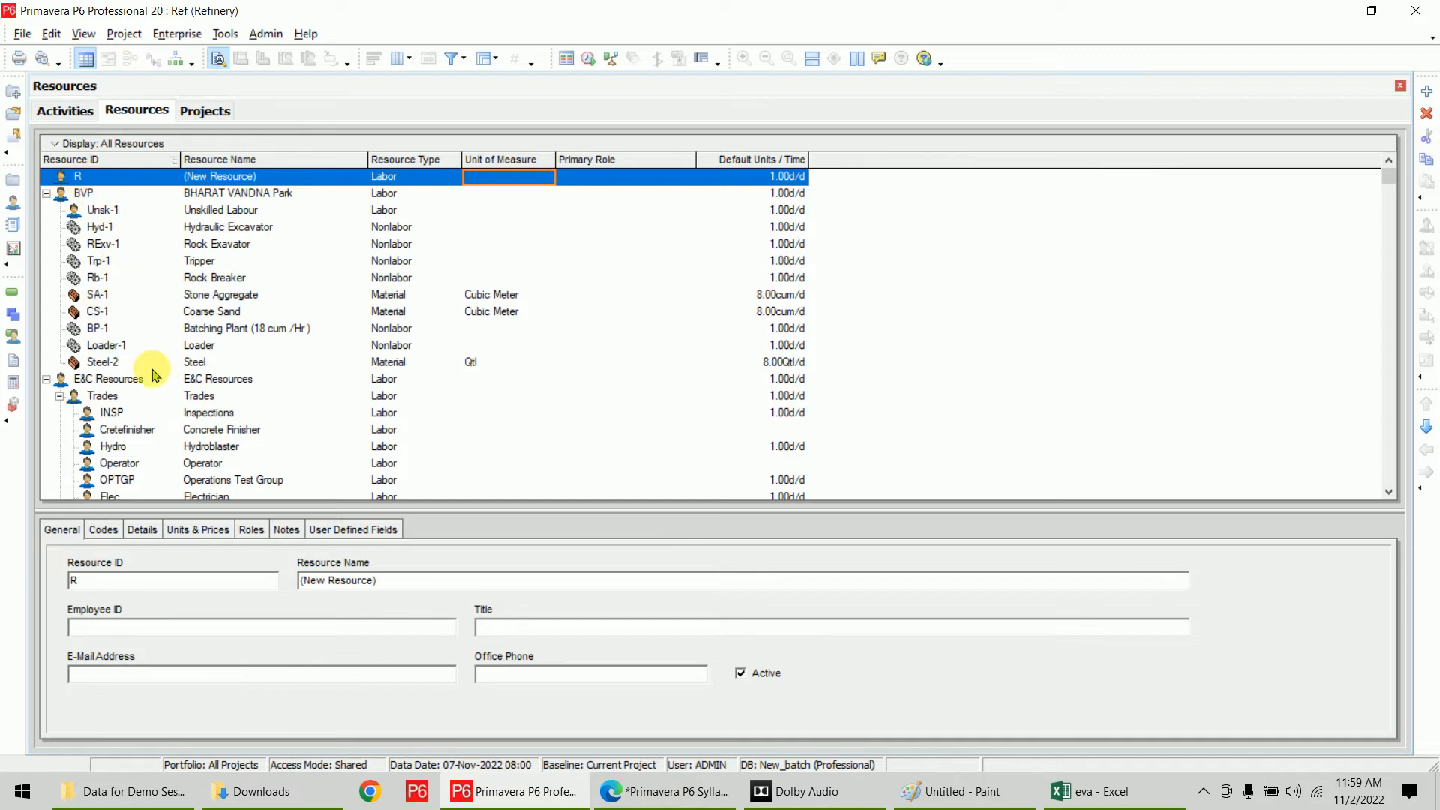
{"action": "left_click", "coordinate": [145, 177]}
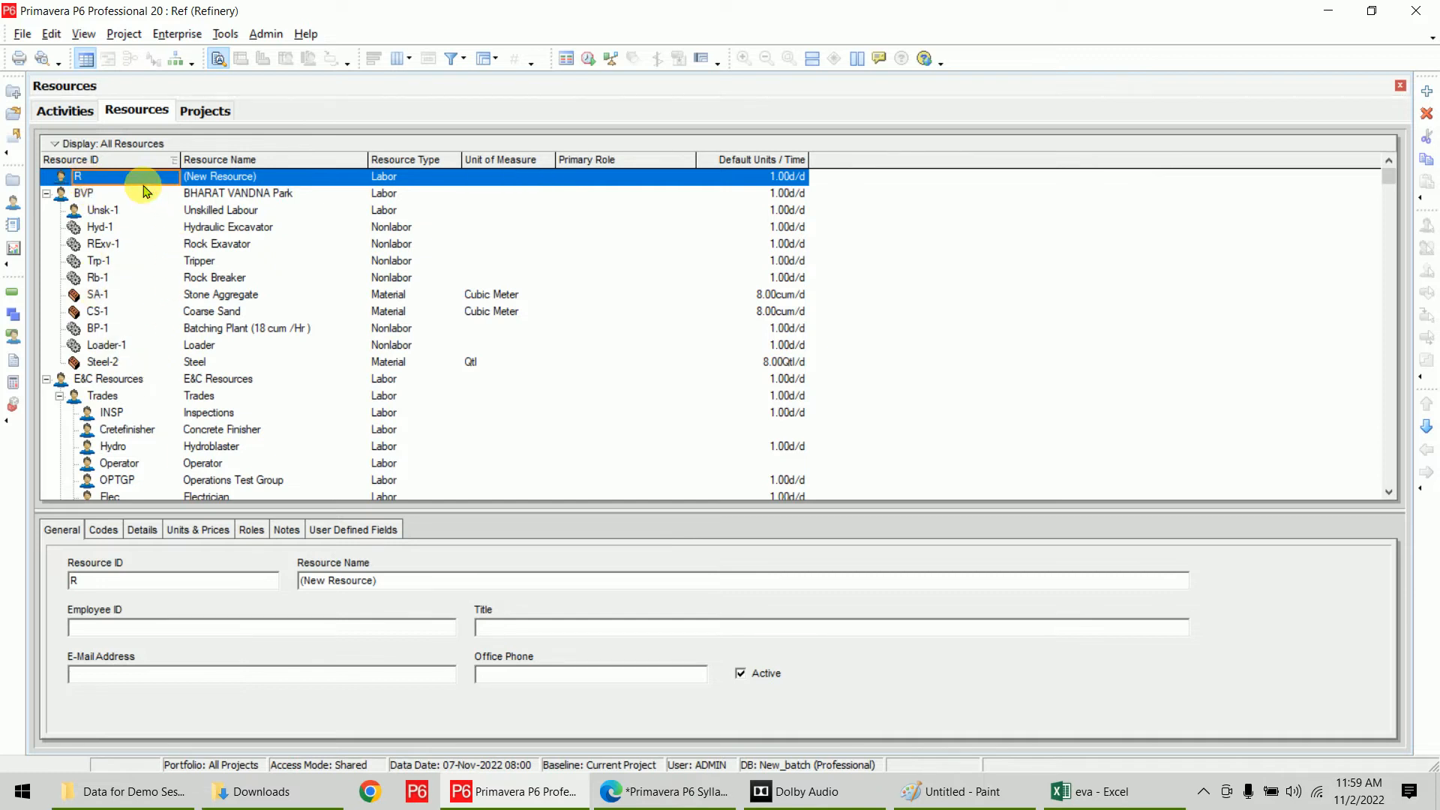
{"action": "type", "text": "Ref"}
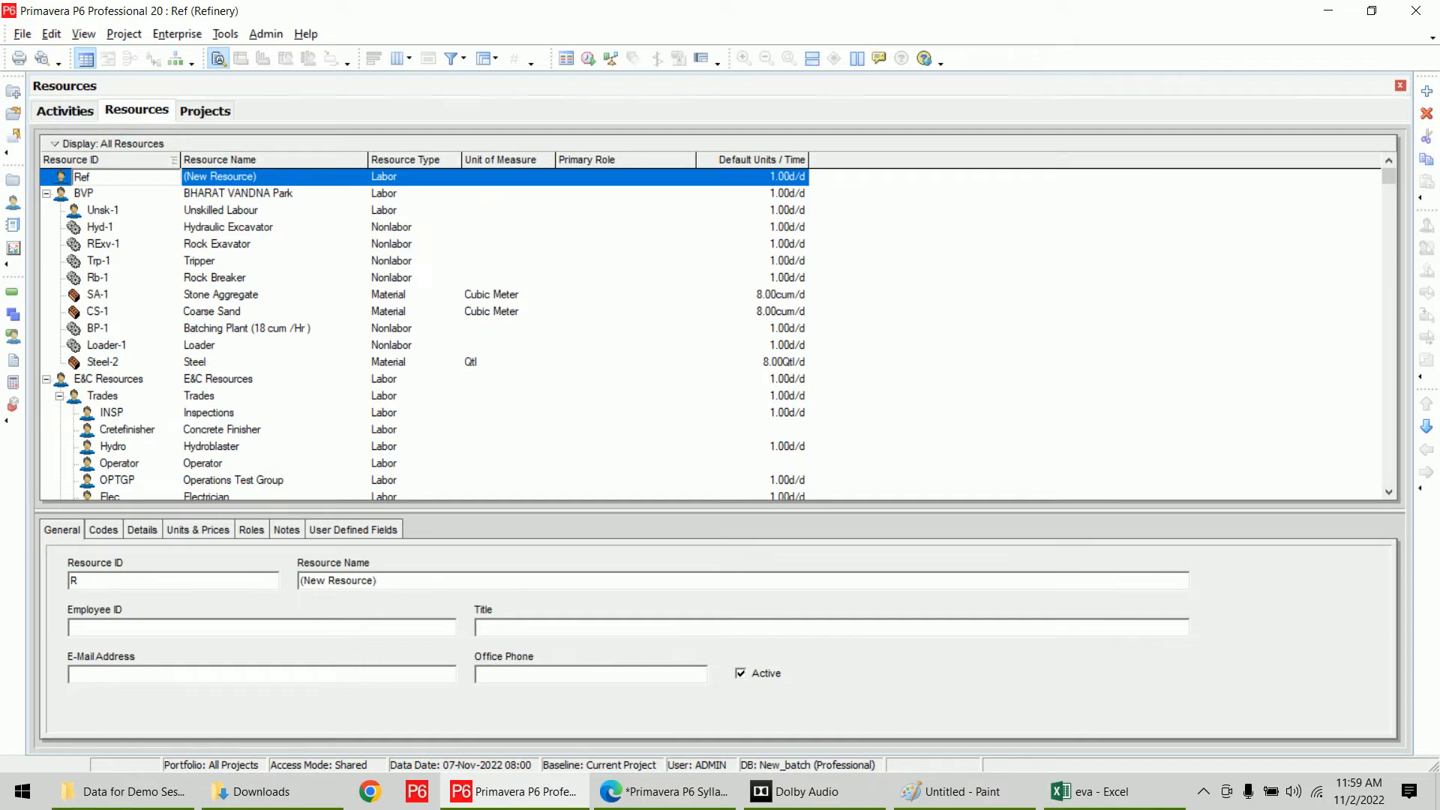
{"action": "key", "text": "Tab"}
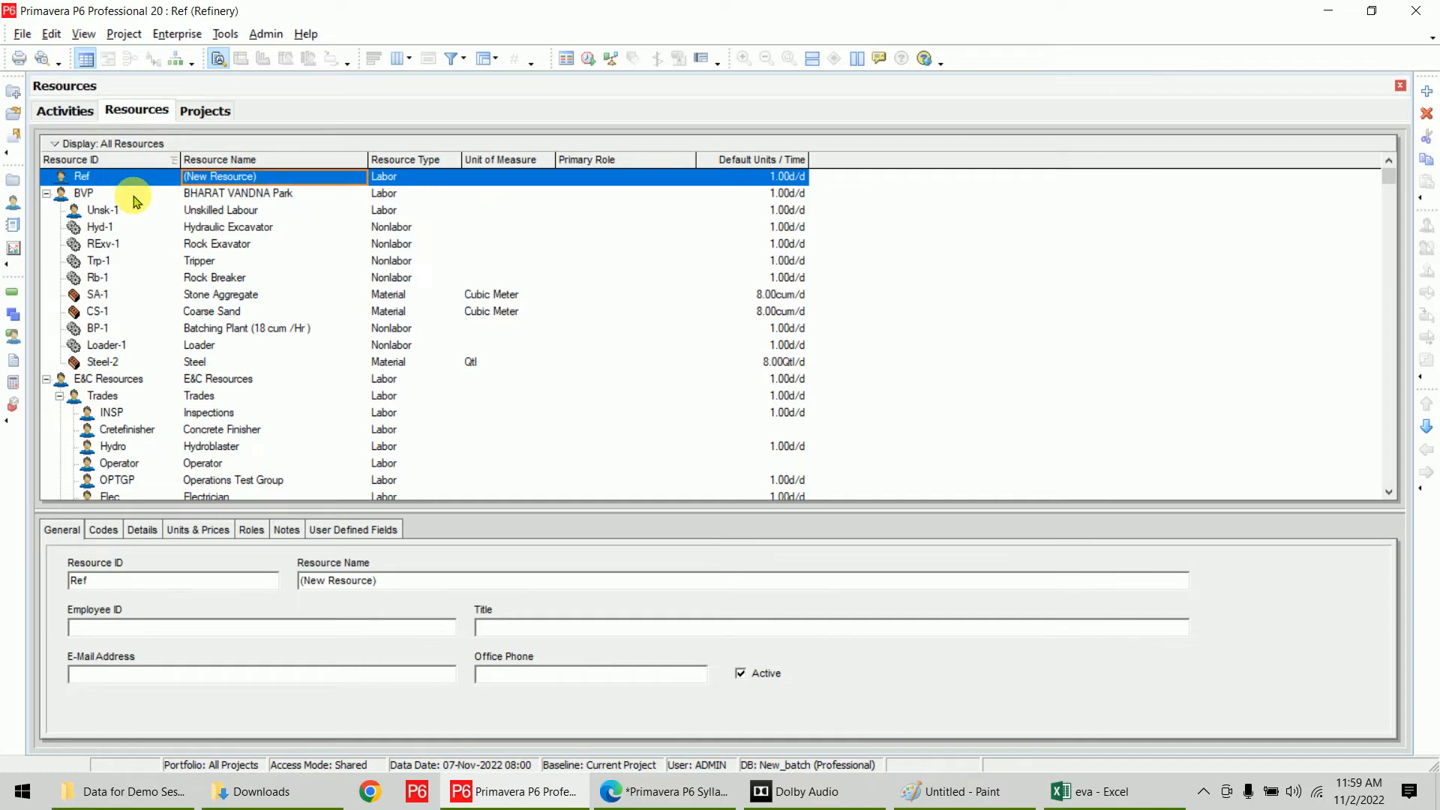
{"action": "type", "text": "Refinery"}
{"action": "key", "text": "Return"}
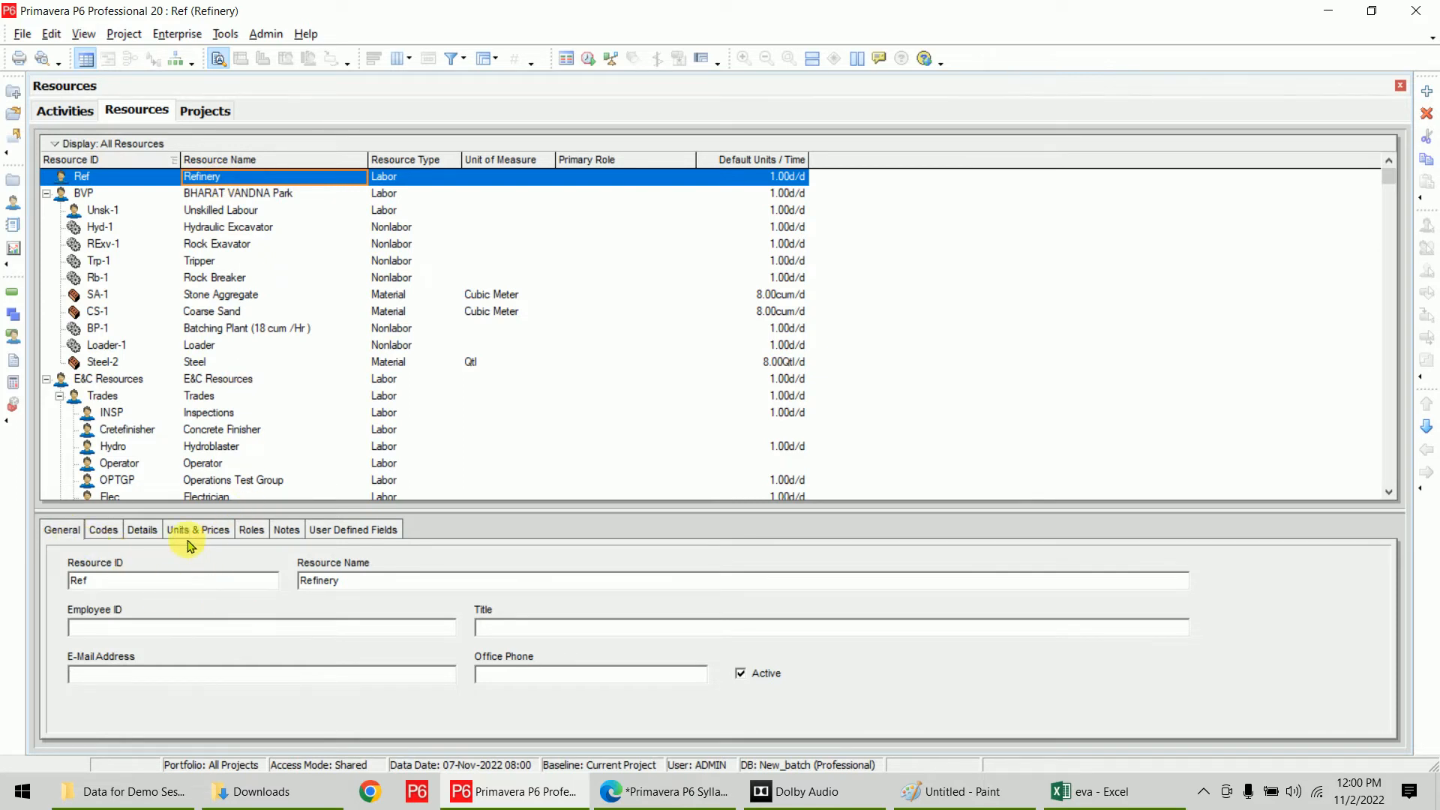
Assign the global calendar Ref to the Refinery resource in its details
{"action": "left_click", "coordinate": [142, 531]}
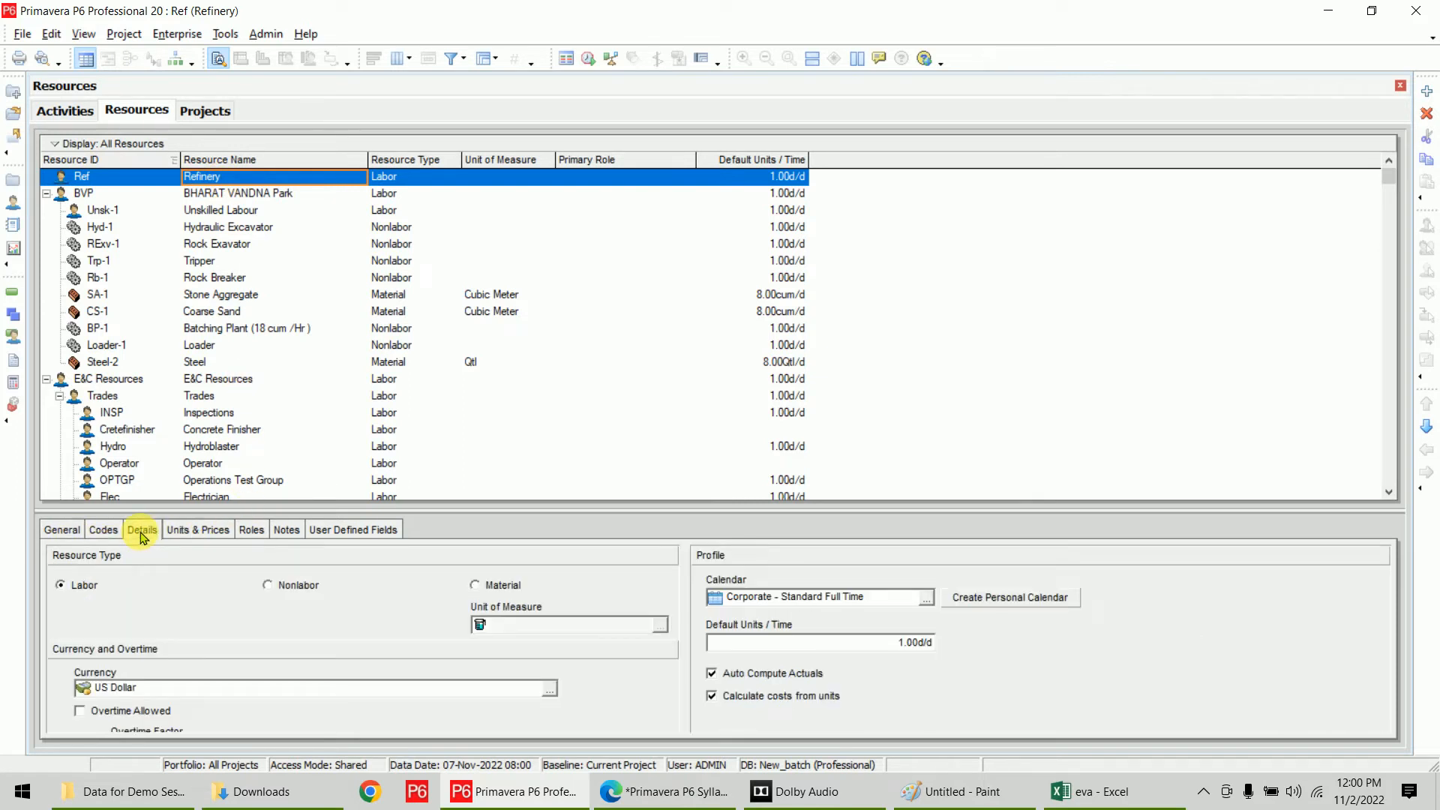
{"action": "left_click_drag", "start_coordinate": [870, 605], "coordinate": [710, 602]}
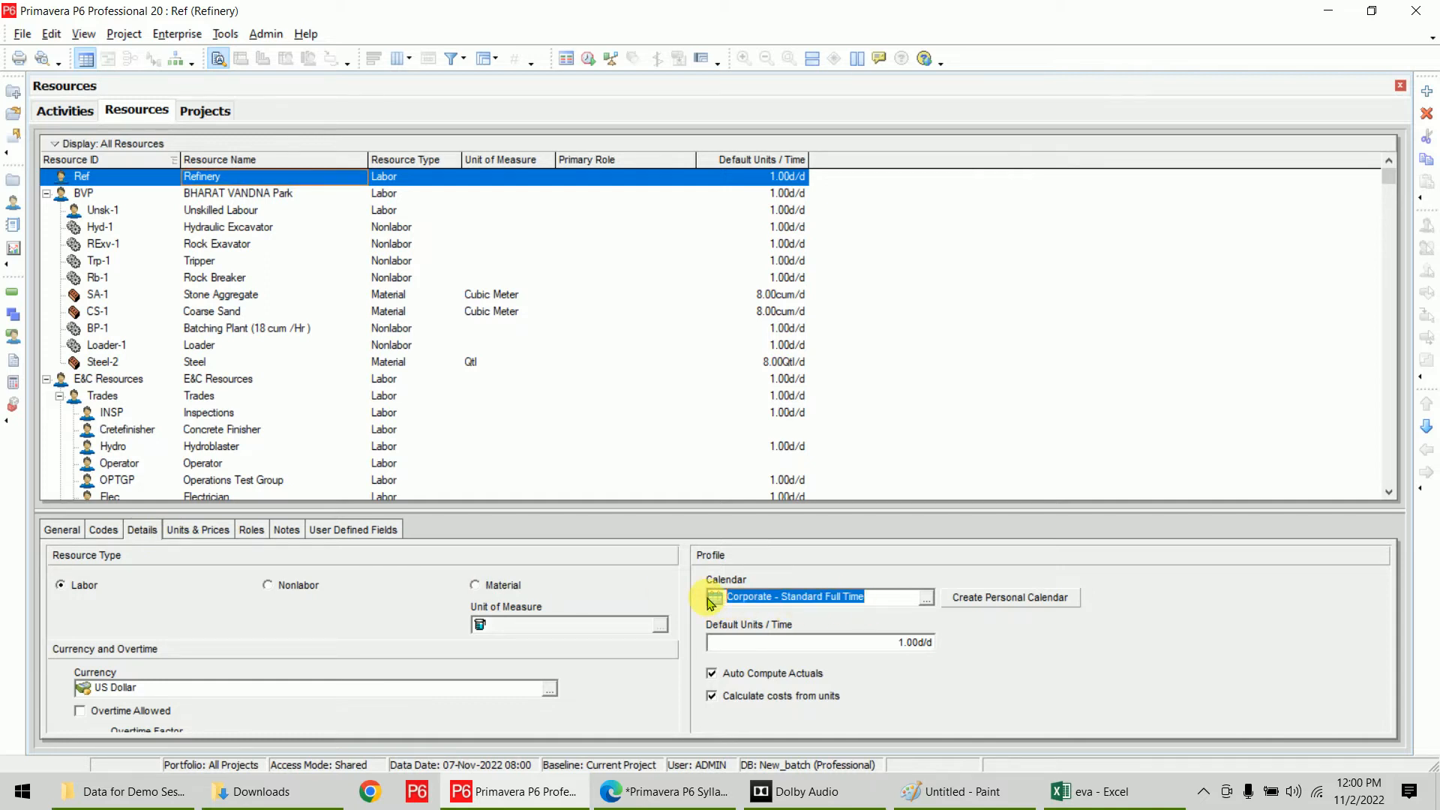
{"action": "left_click", "coordinate": [926, 598]}
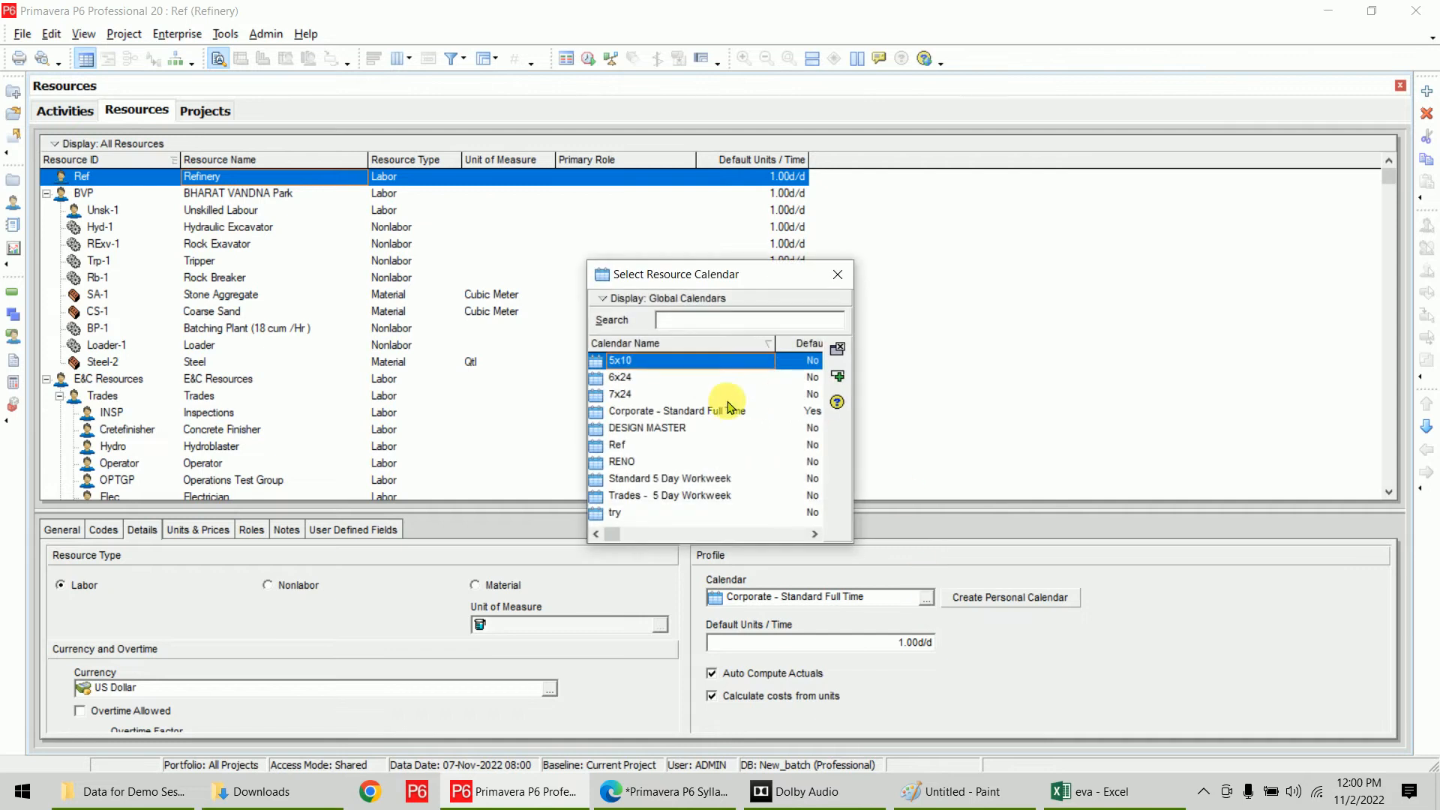
{"action": "double_click", "coordinate": [637, 445]}
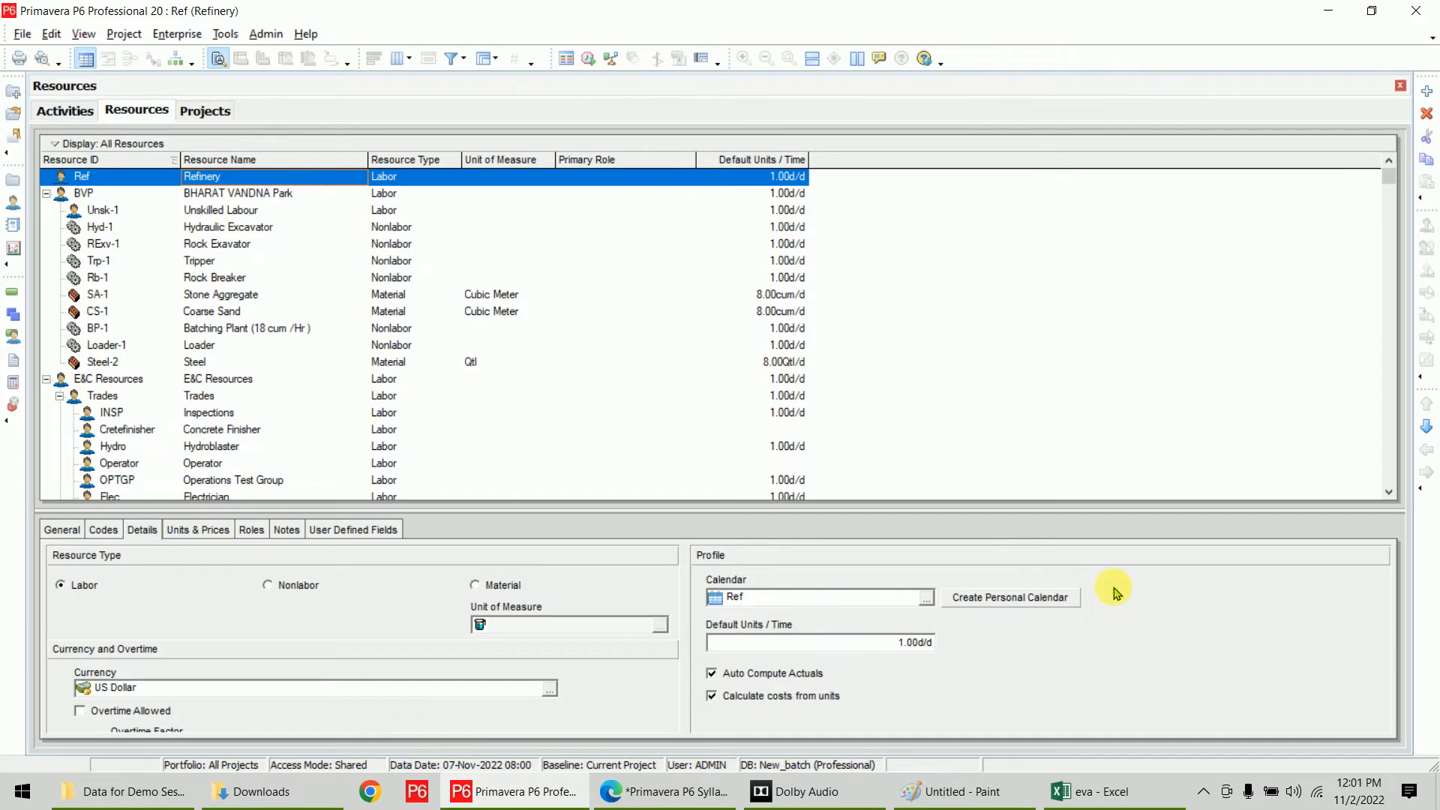
Add a child resource under Refinery with the ID wl1 and the name welder 1
{"action": "left_click", "coordinate": [1426, 99]}
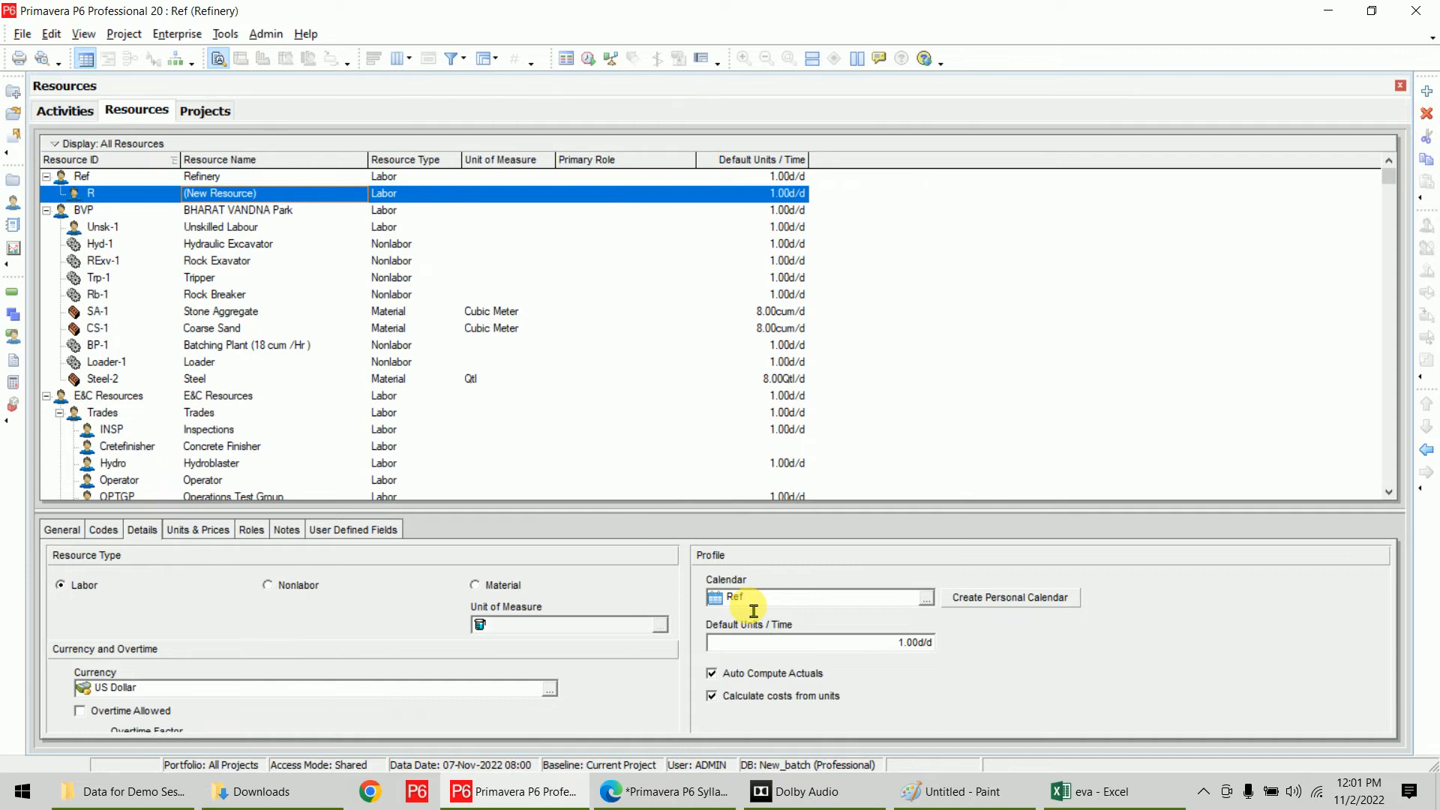
{"action": "left_click", "coordinate": [140, 193]}
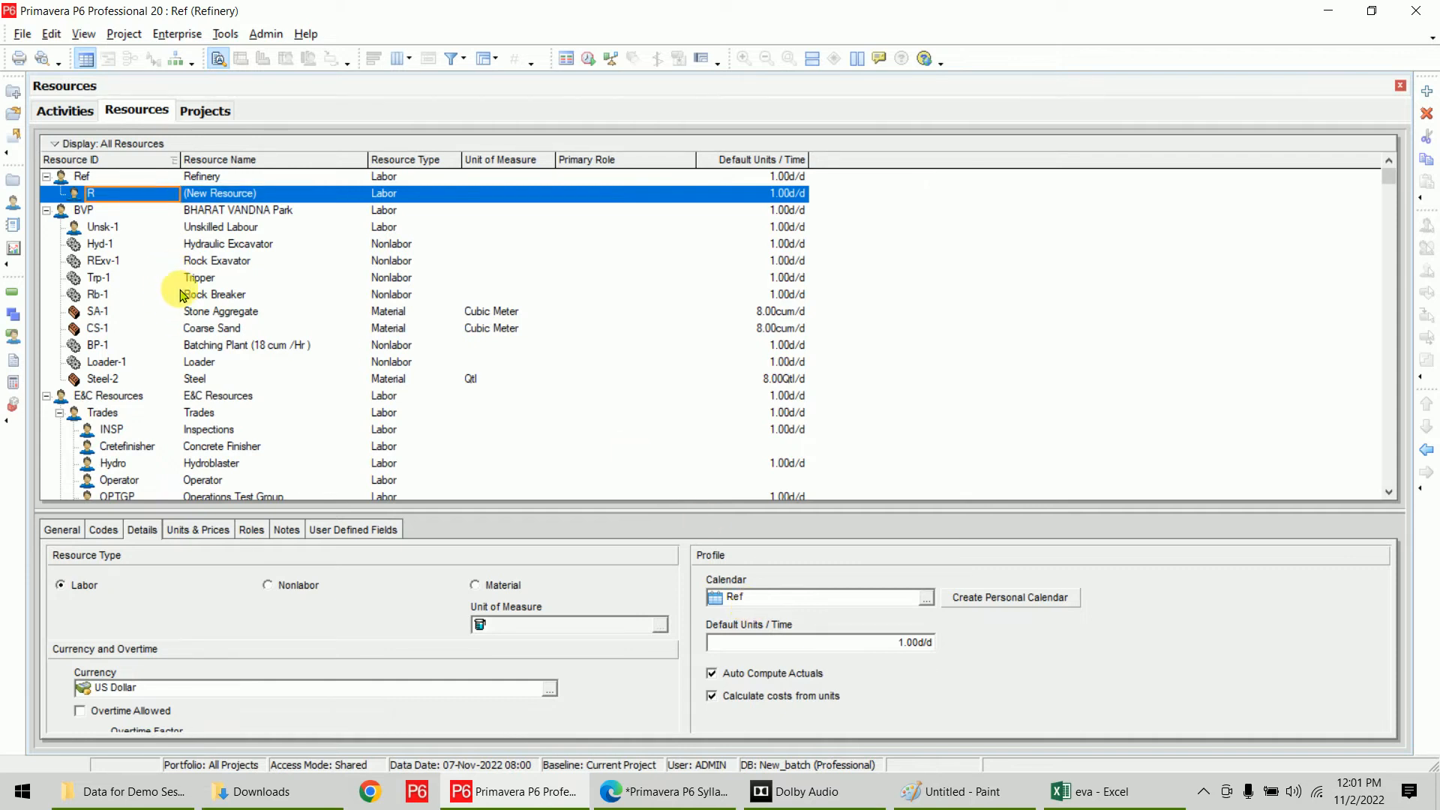
{"action": "left_click", "coordinate": [64, 110]}
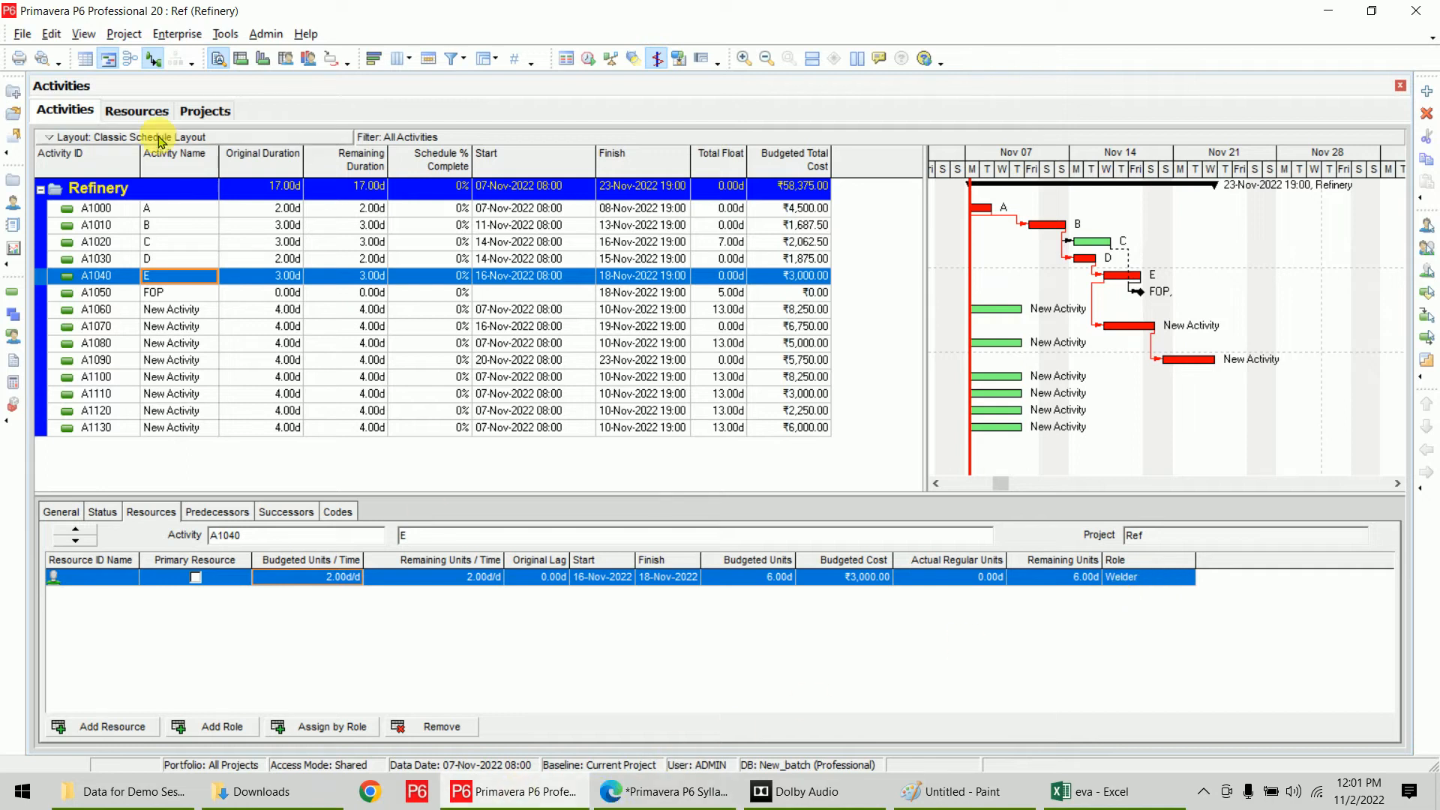
{"action": "left_click", "coordinate": [139, 110]}
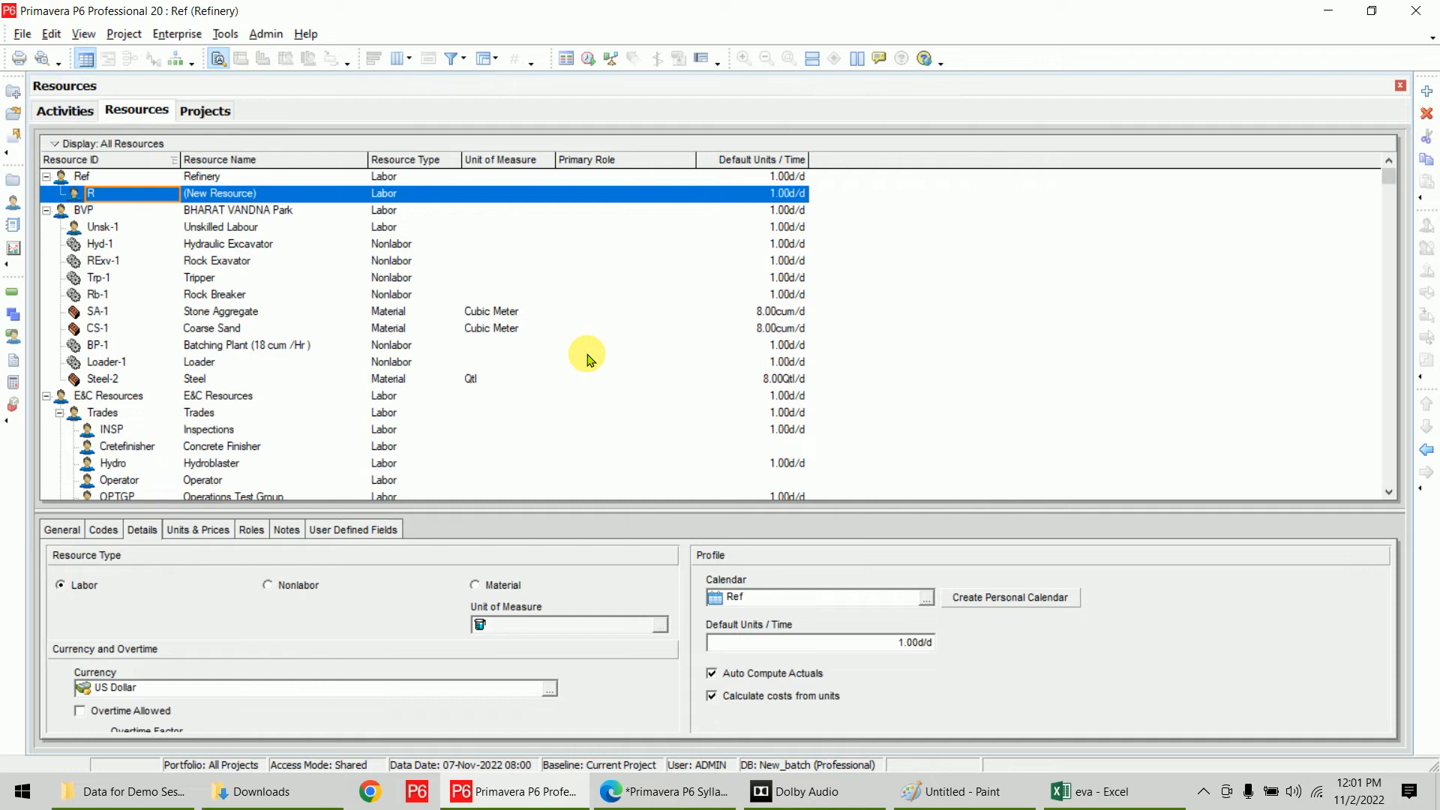
{"action": "left_click", "coordinate": [124, 194]}
{"action": "type", "text": "wl1"}
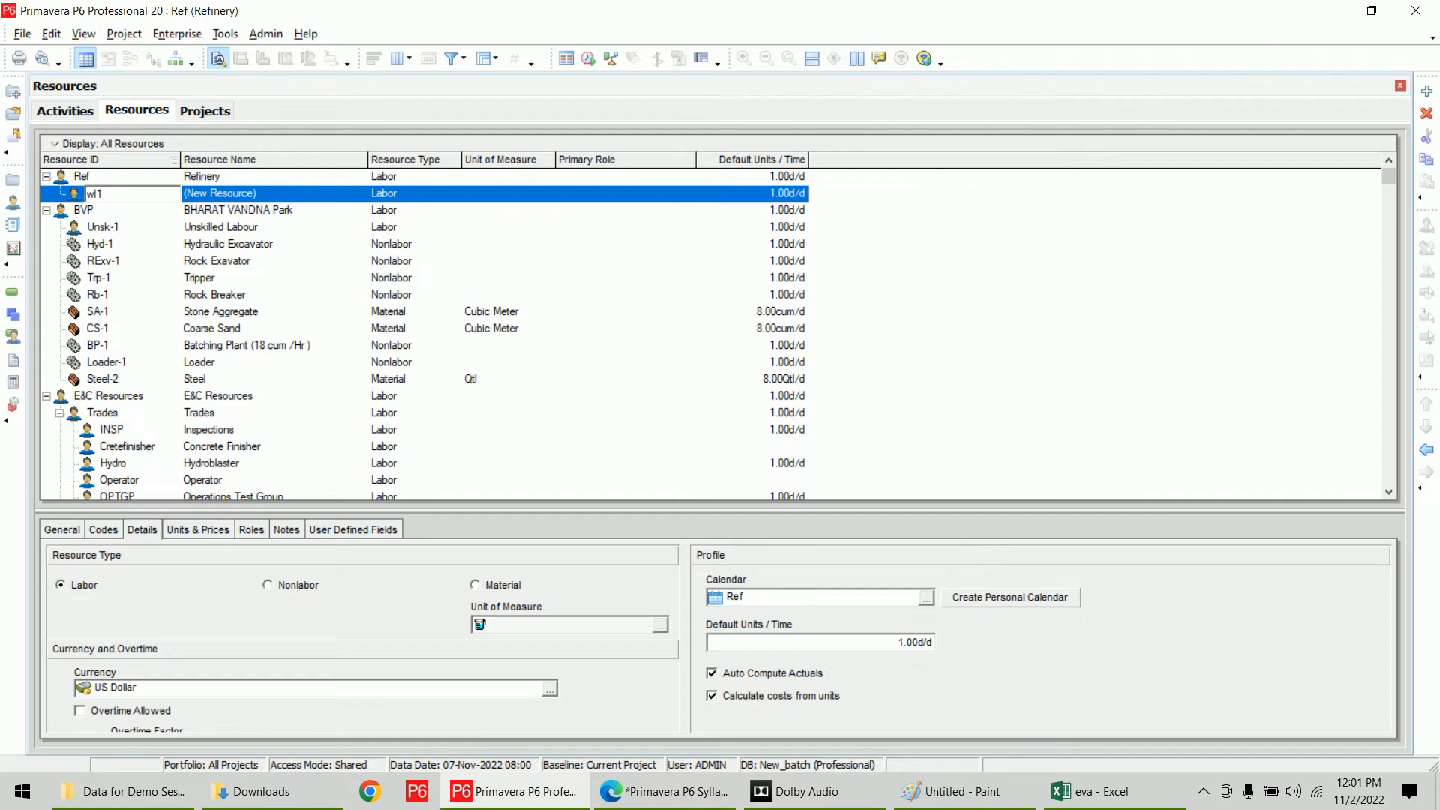
{"action": "key", "text": "Tab"}
{"action": "type", "text": "we"}
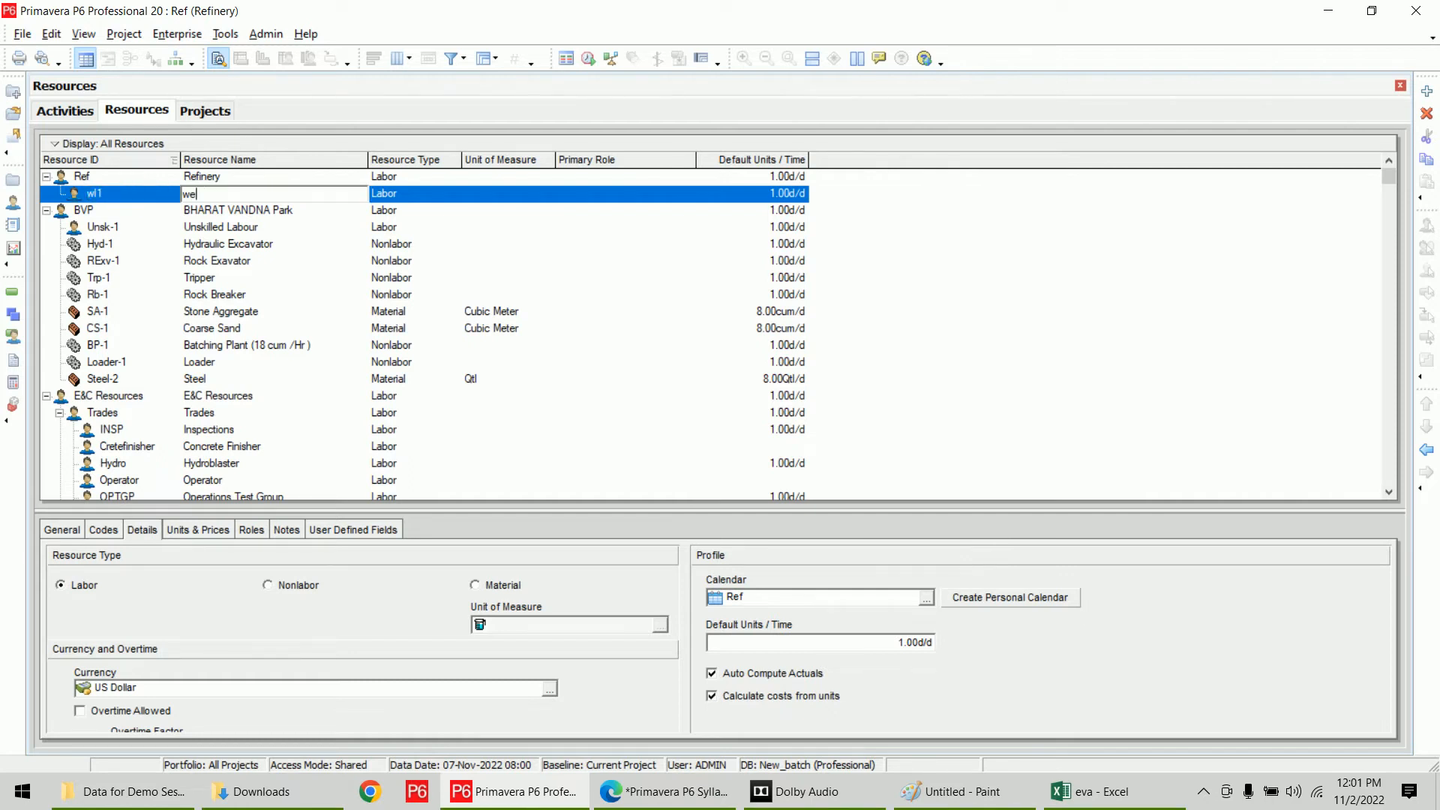
{"action": "type", "text": "lder 1"}
{"action": "key", "text": "Return"}
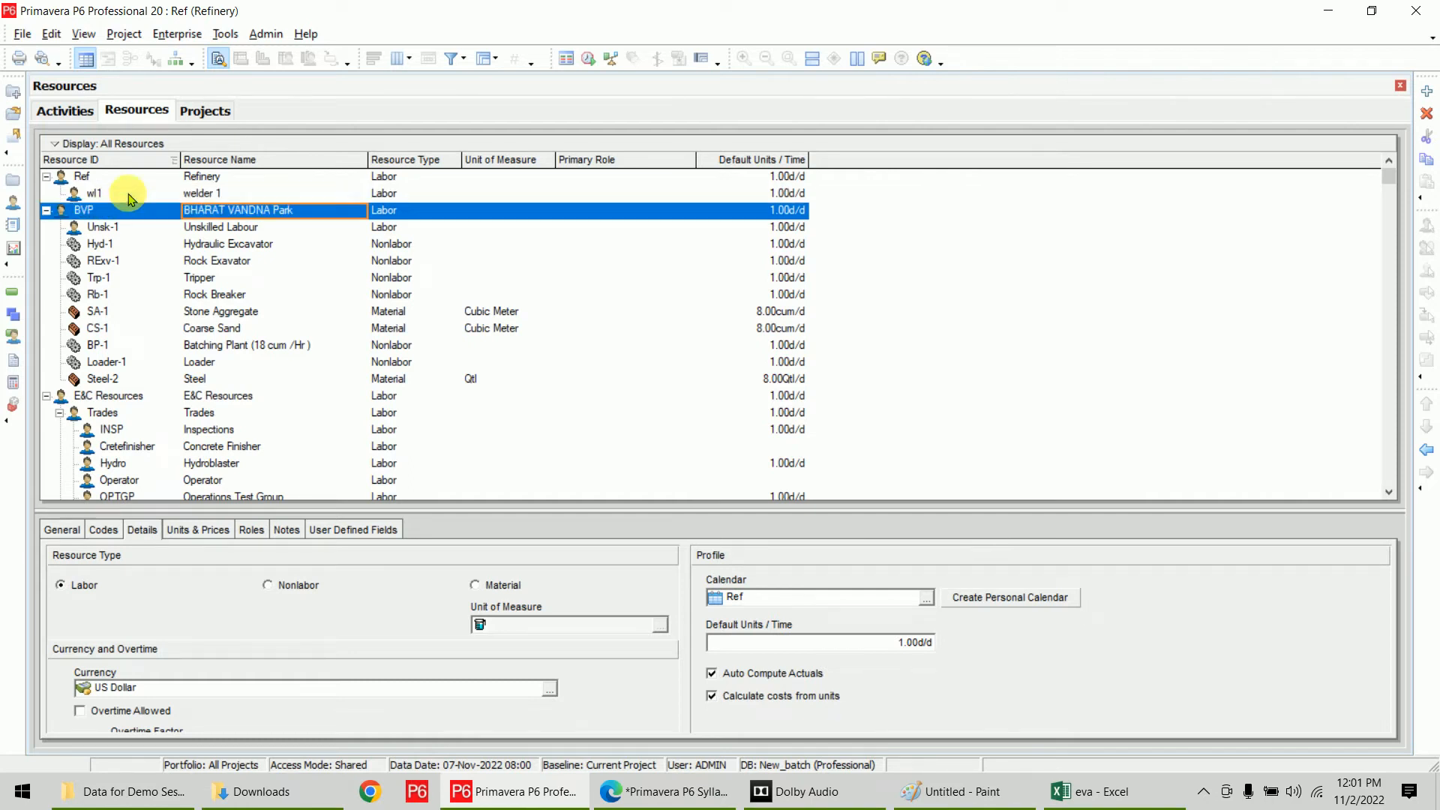
{"action": "key", "text": "Down"}
Add a second resource under Refinery, at the same level as welder 1, with the ID wl2 and the name welder 2
{"action": "left_click", "coordinate": [131, 195]}
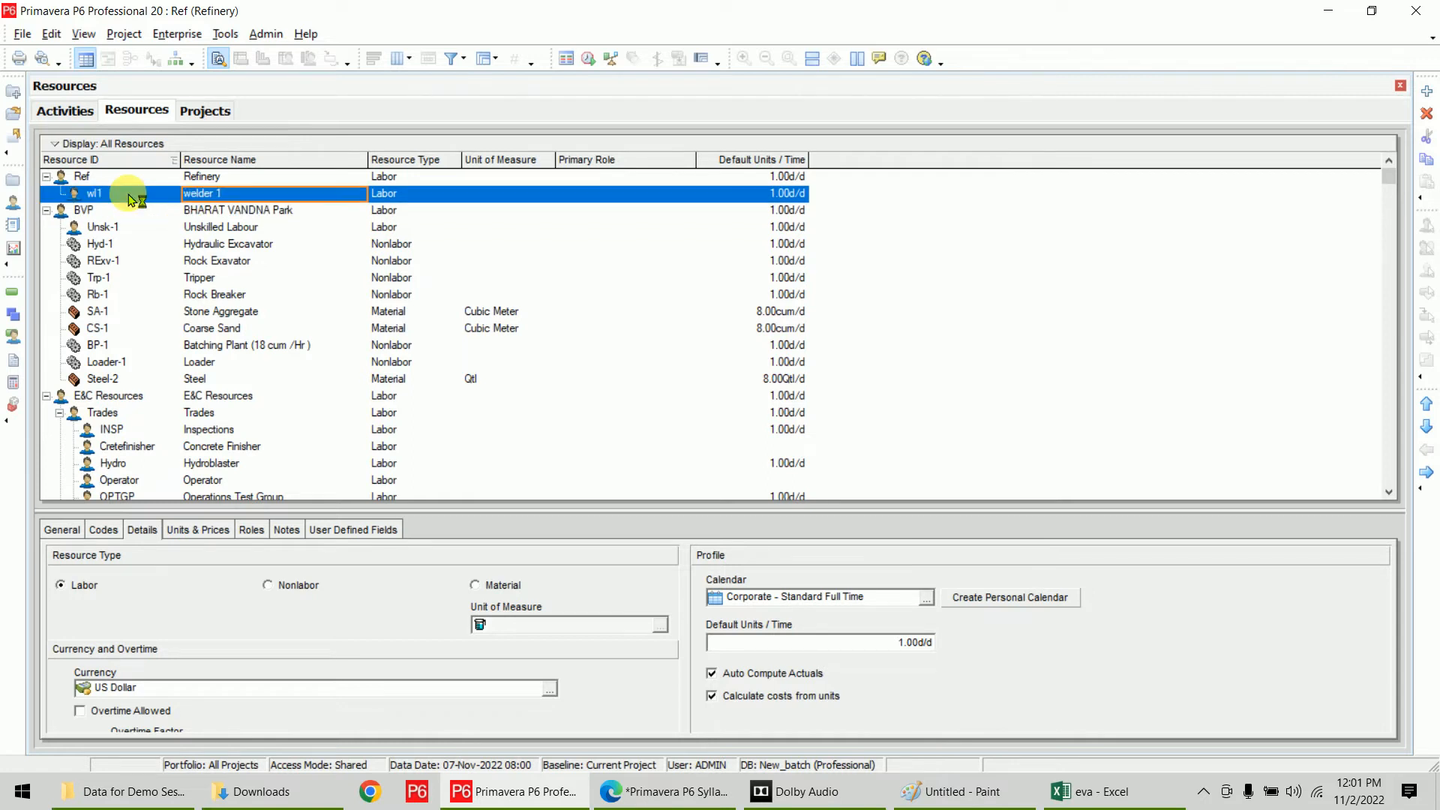
{"action": "left_click", "coordinate": [1427, 92]}
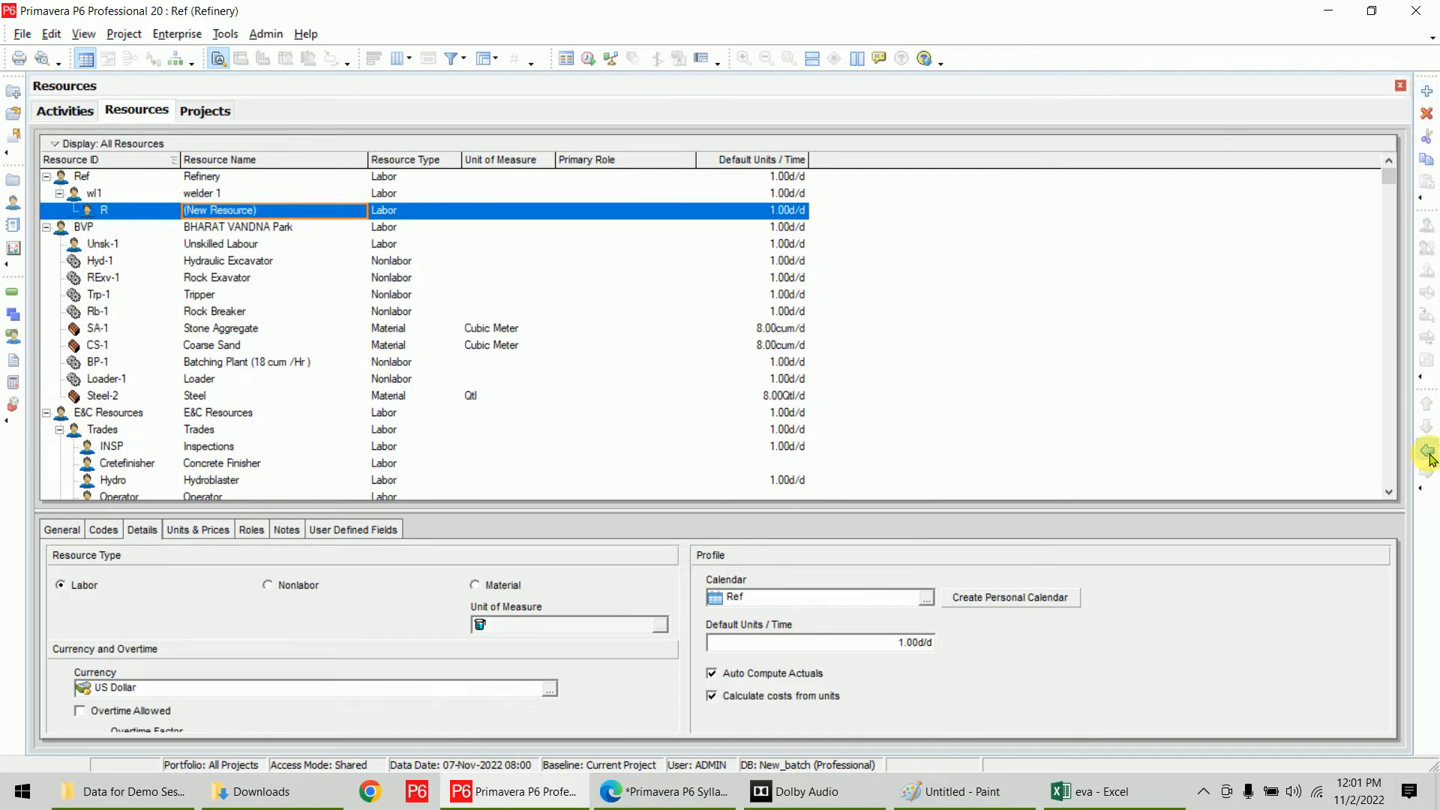
{"action": "left_click", "coordinate": [117, 213]}
{"action": "type", "text": "wl2"}
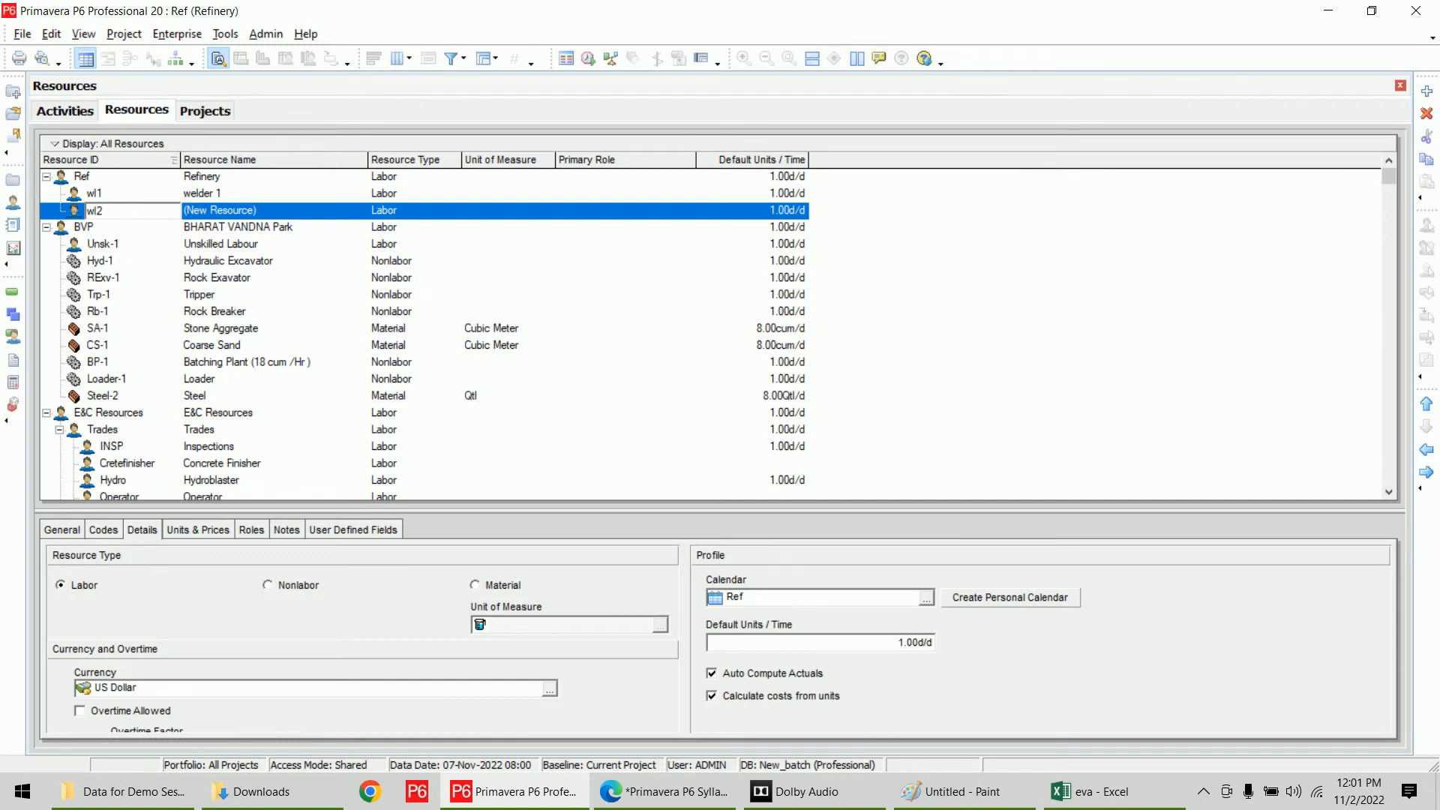
{"action": "key", "text": "Tab"}
{"action": "type", "text": "welder 2"}
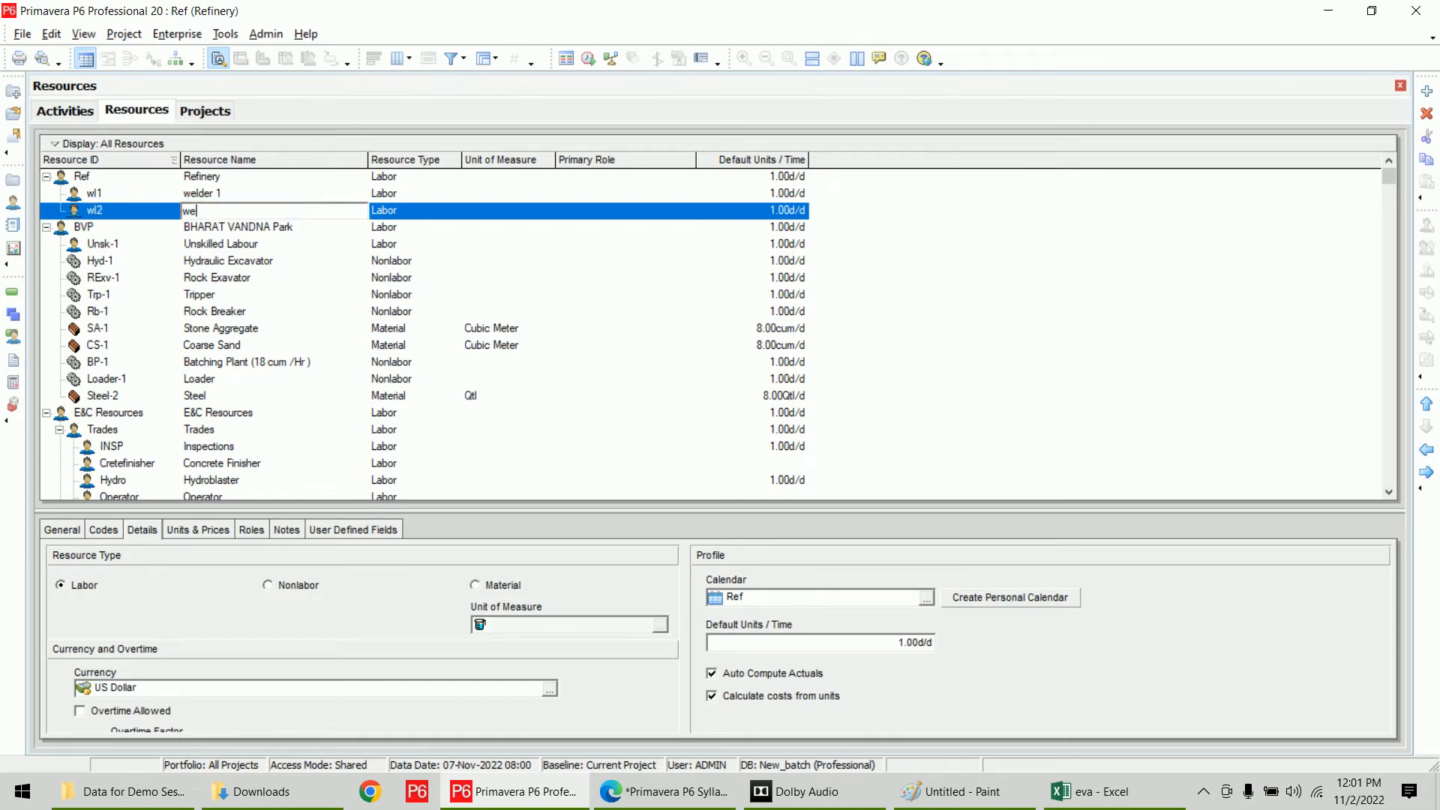
{"action": "key", "text": "Return"}
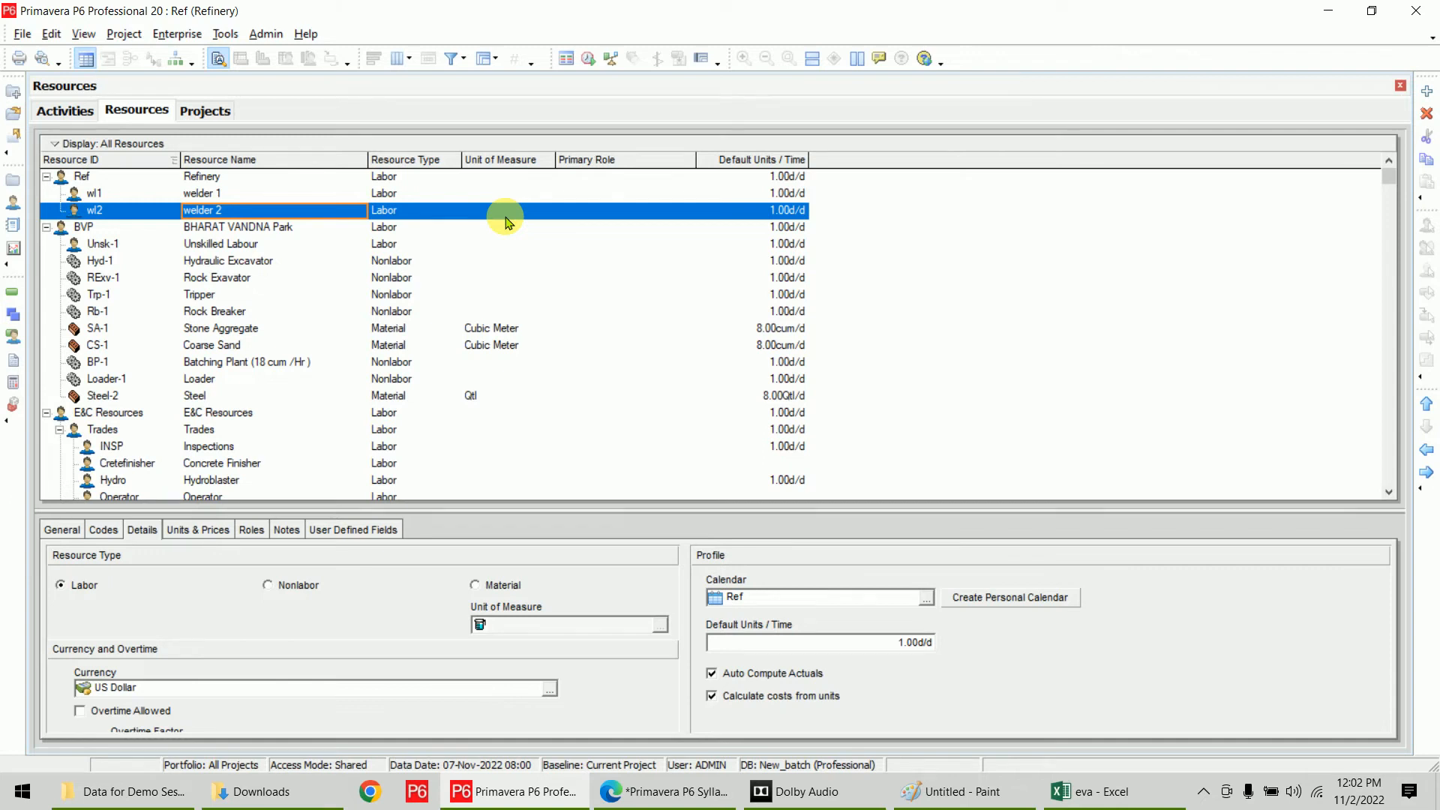
Set the standard rate of the welder 1 resource to ₹700.00/d in its units and prices
{"action": "left_click", "coordinate": [237, 195]}
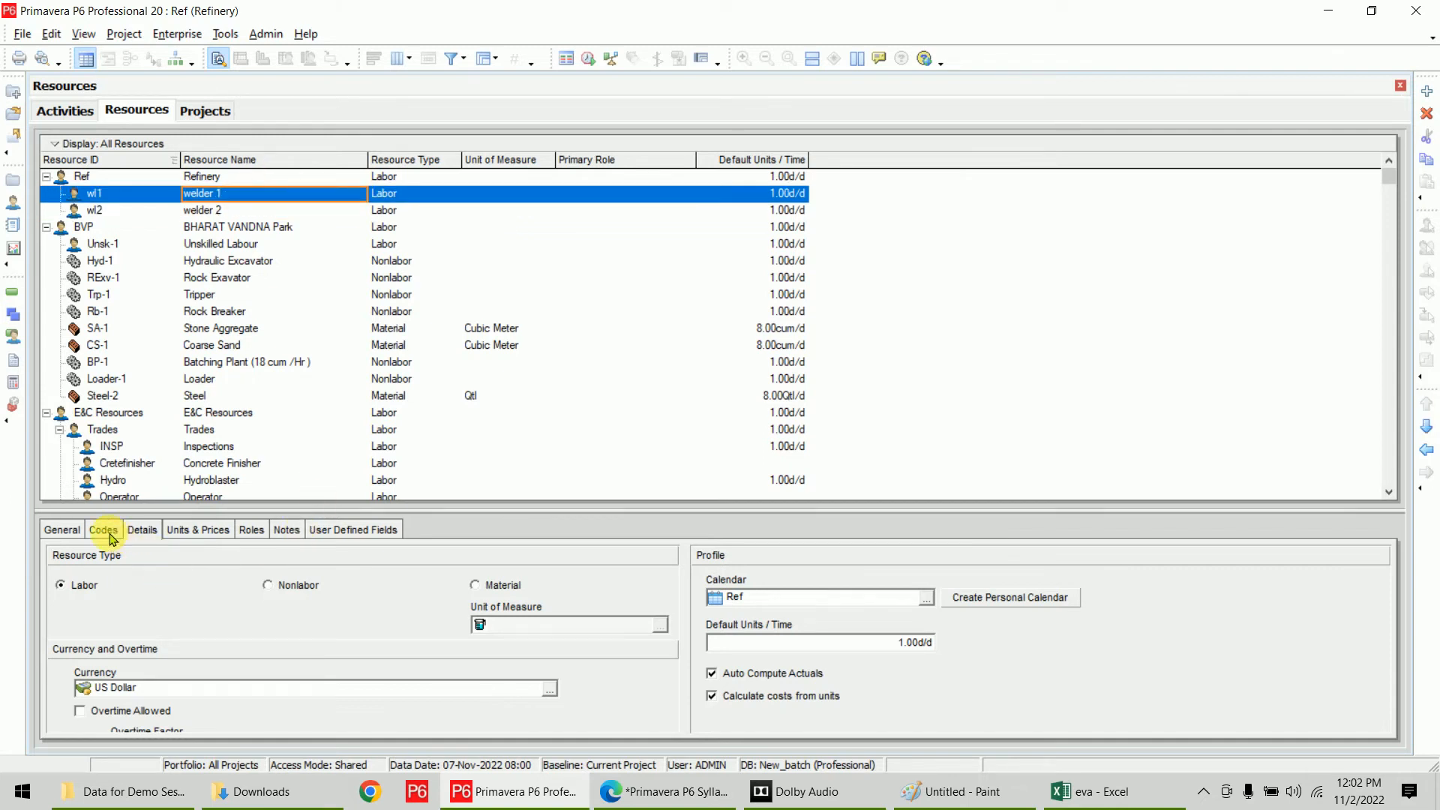
{"action": "left_click", "coordinate": [198, 534]}
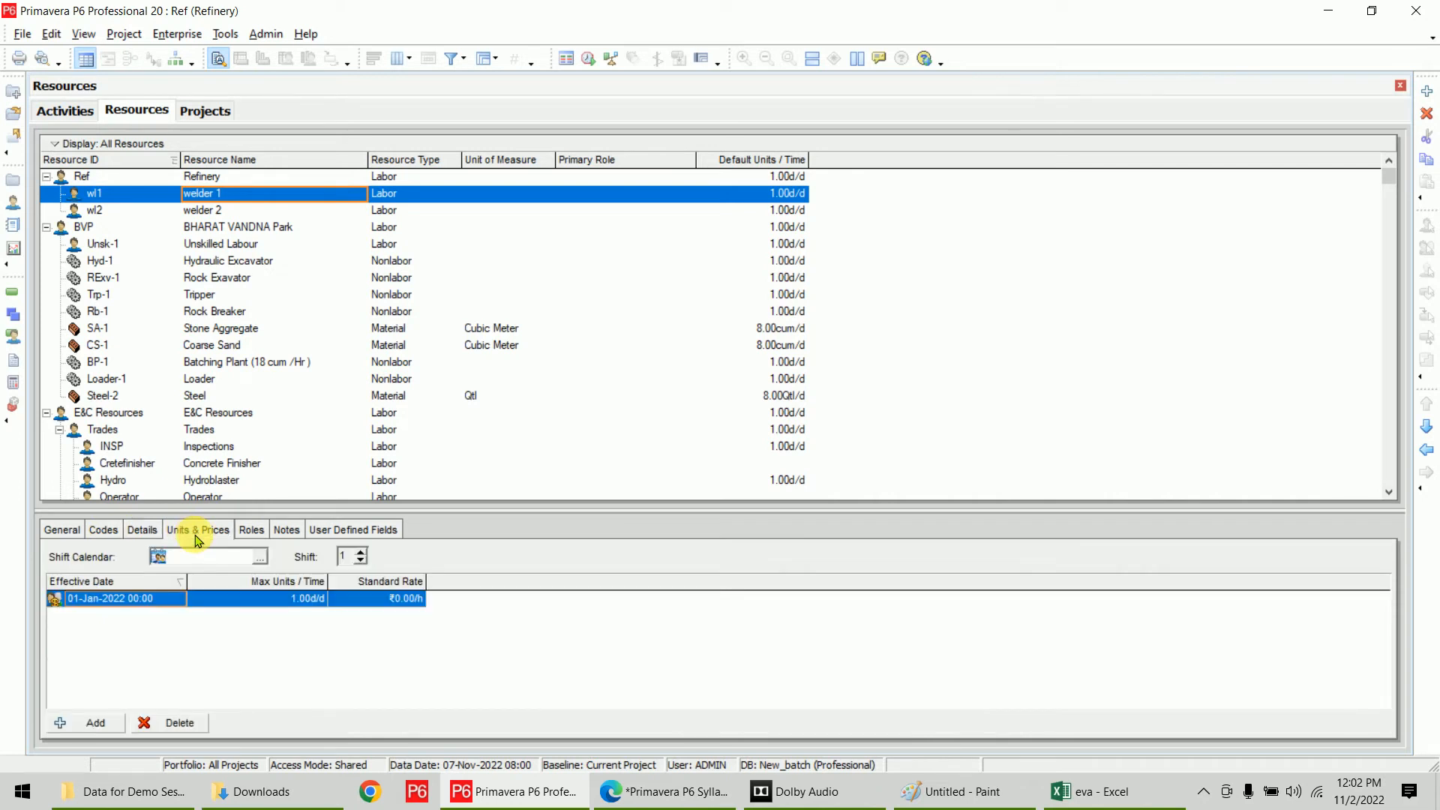
{"action": "left_click", "coordinate": [401, 600]}
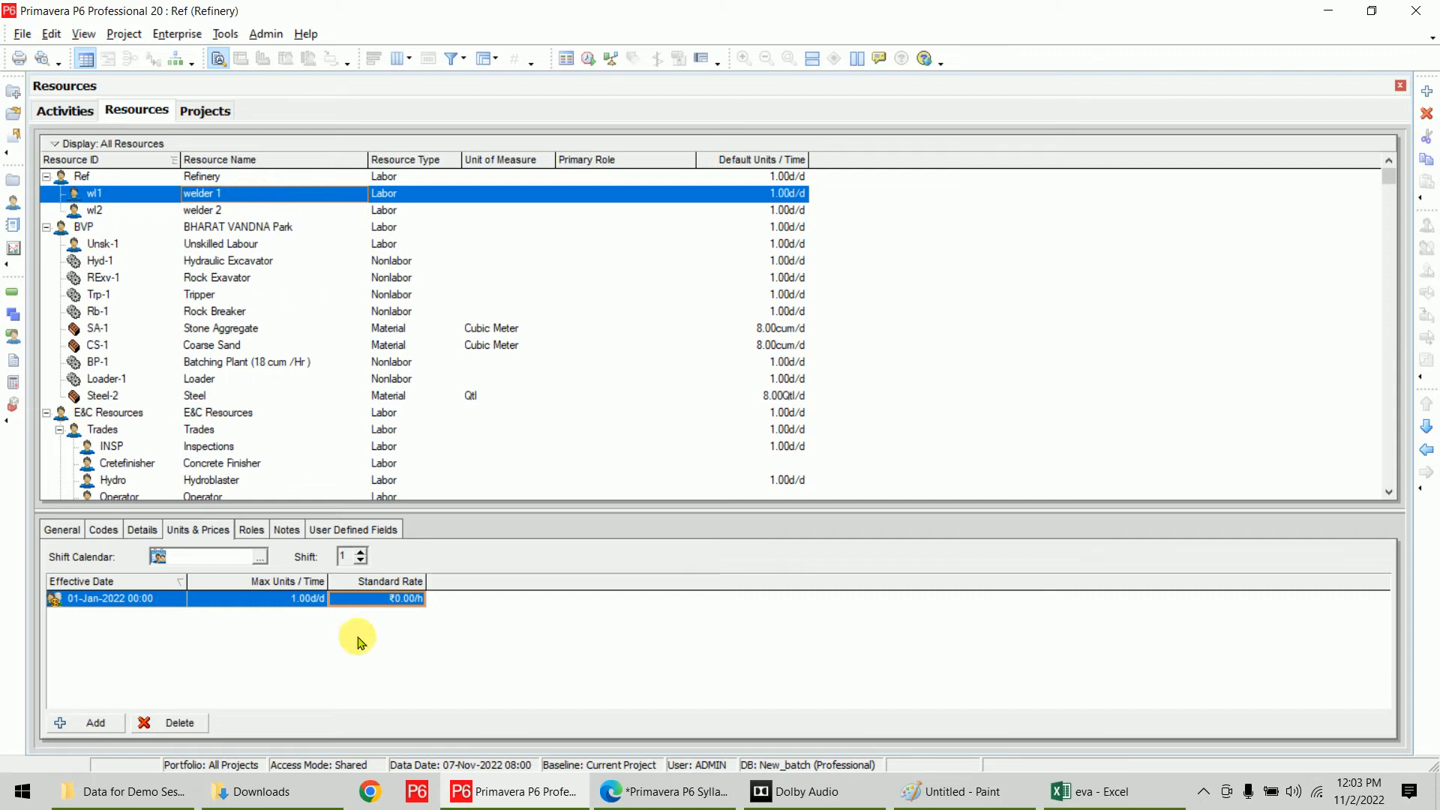
{"action": "left_click", "coordinate": [387, 600]}
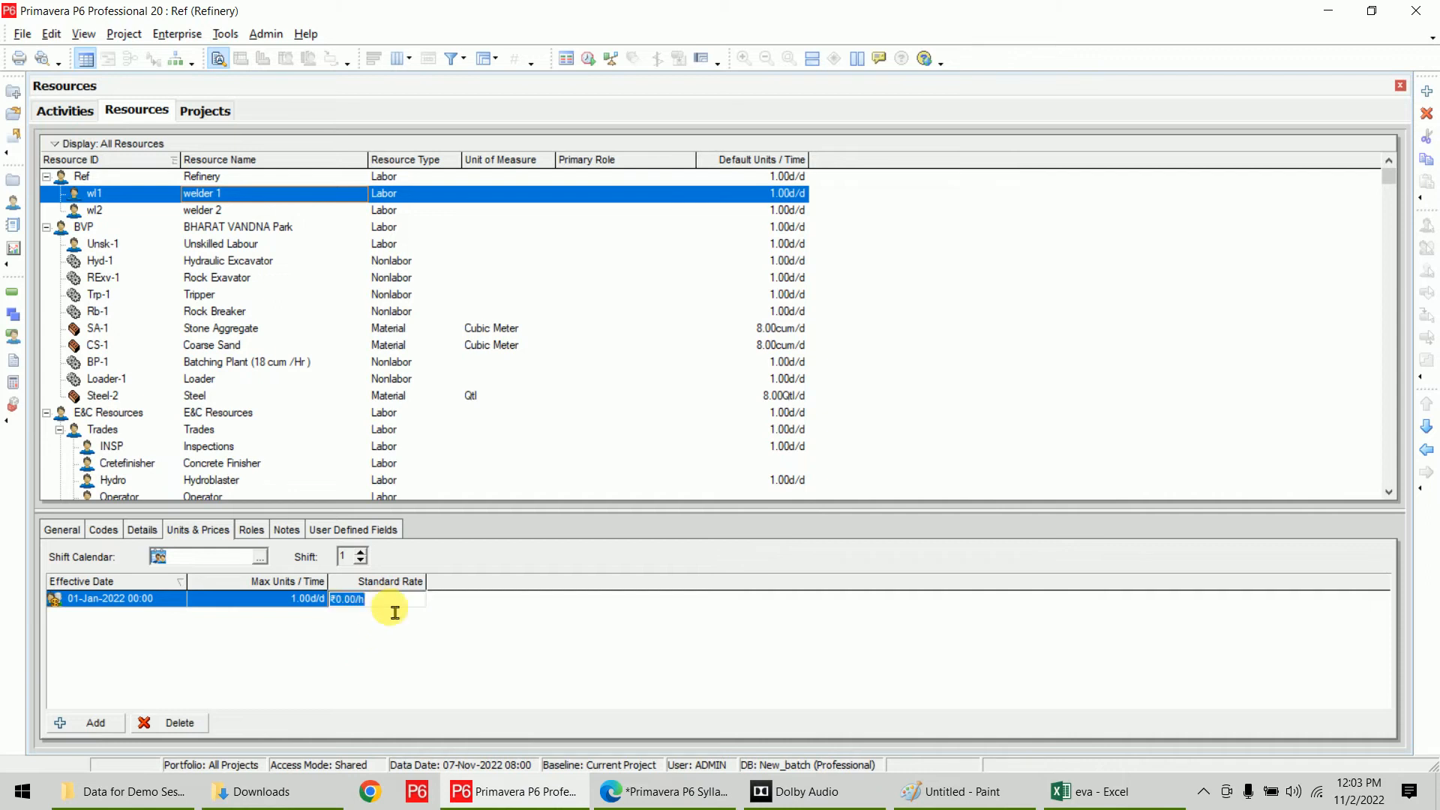
{"action": "type", "text": "7"}
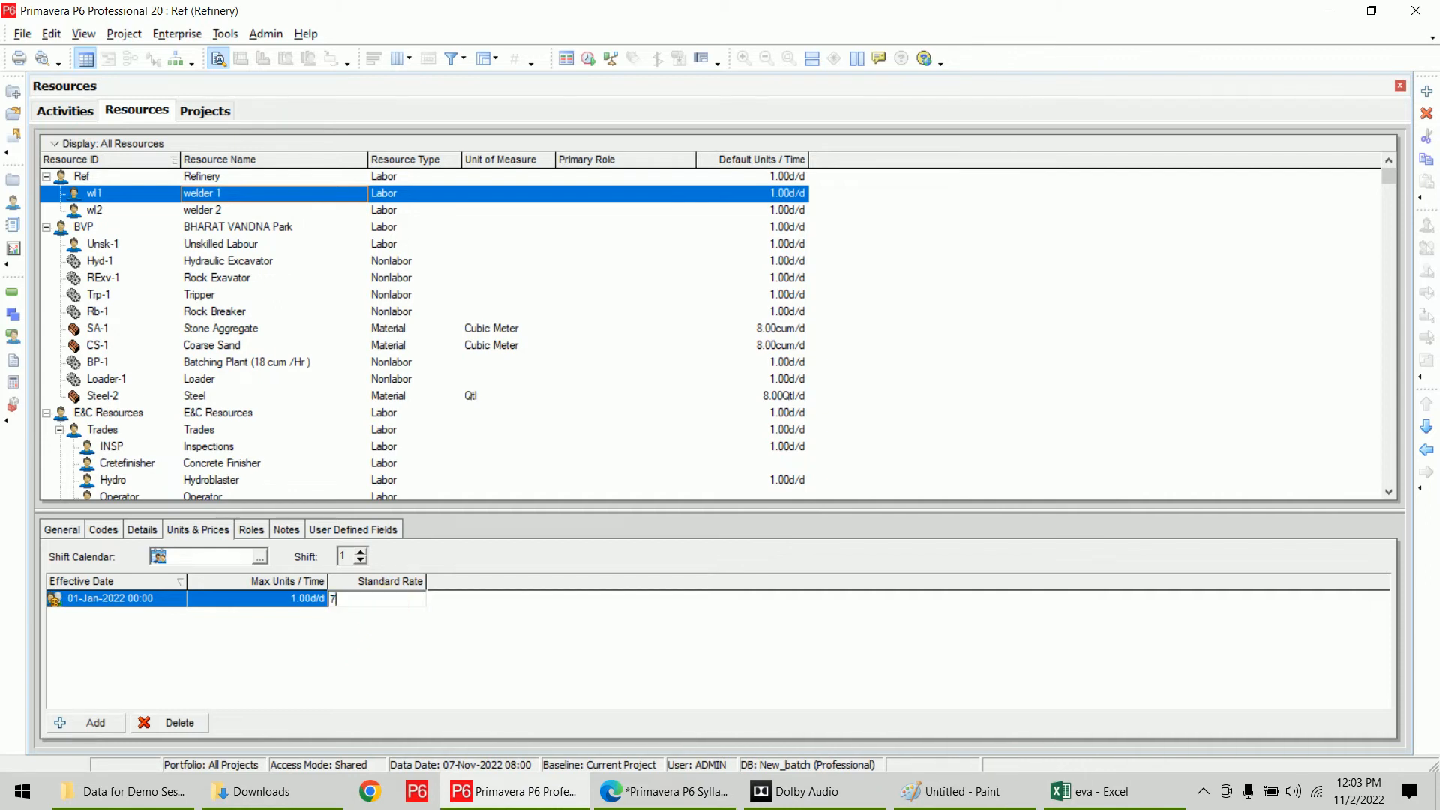
{"action": "type", "text": "00.00/d"}
{"action": "key", "text": "Return"}
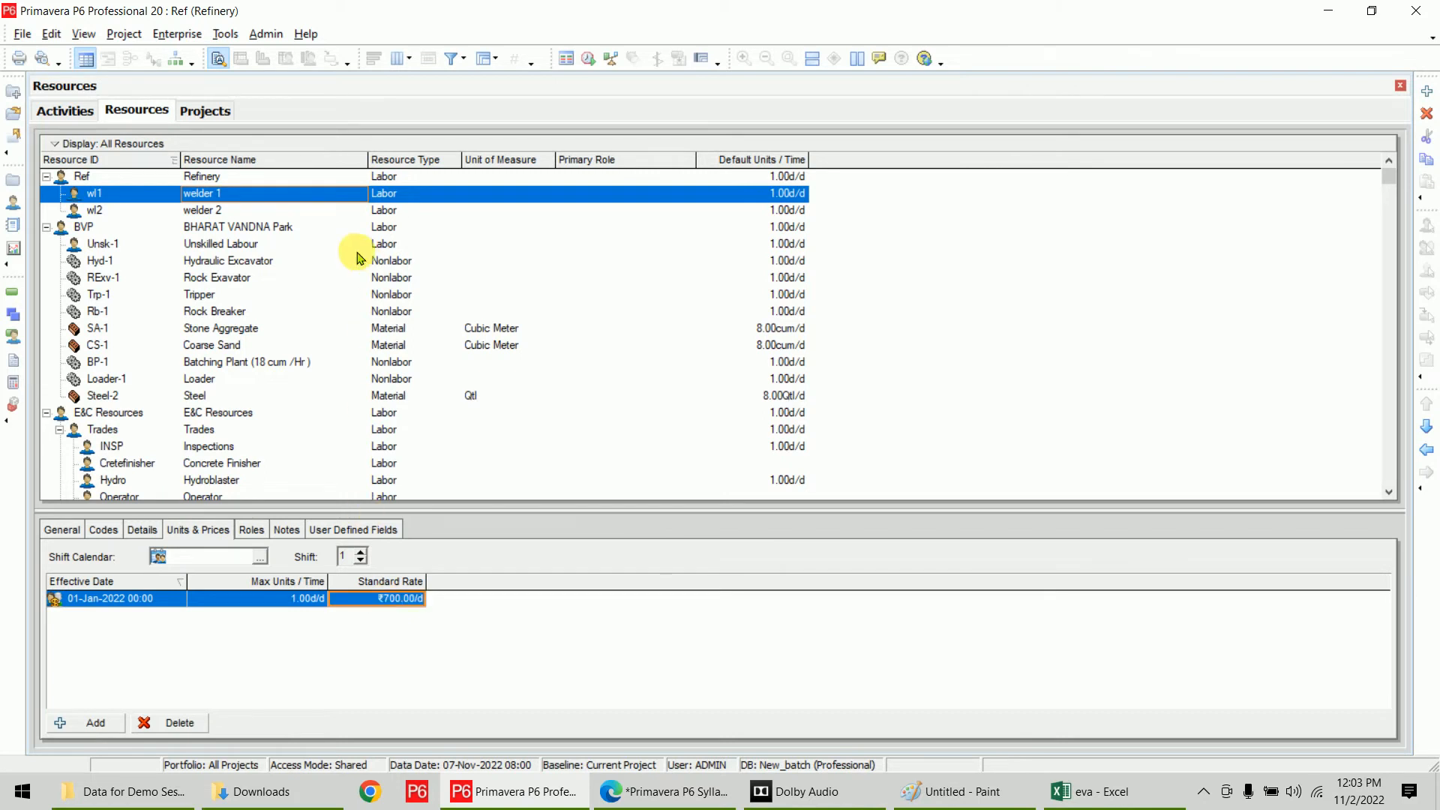
Set the standard rate of the welder 2 resource to ₹300/d
{"action": "left_click", "coordinate": [331, 210]}
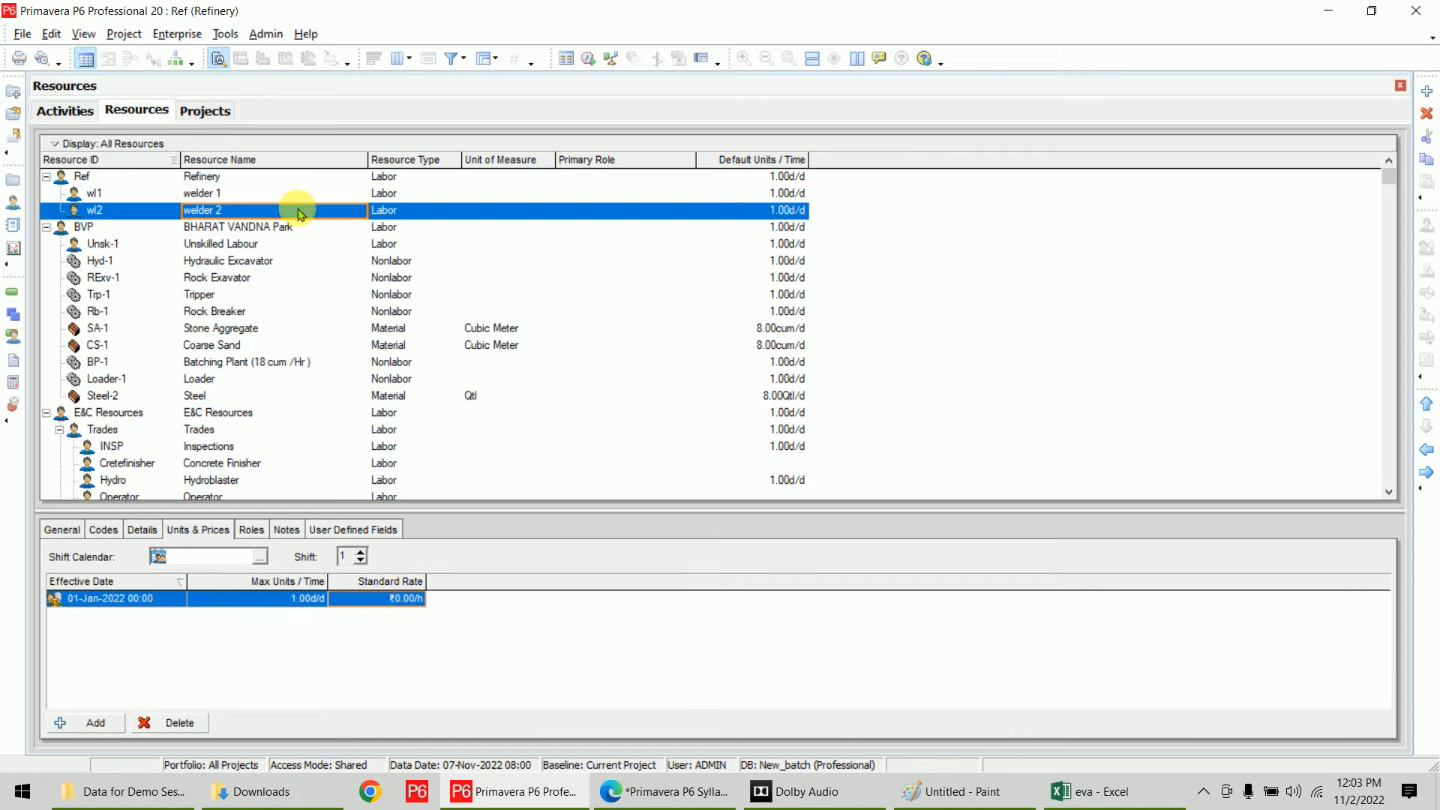
{"action": "left_click", "coordinate": [388, 600]}
{"action": "type", "text": "300/d"}
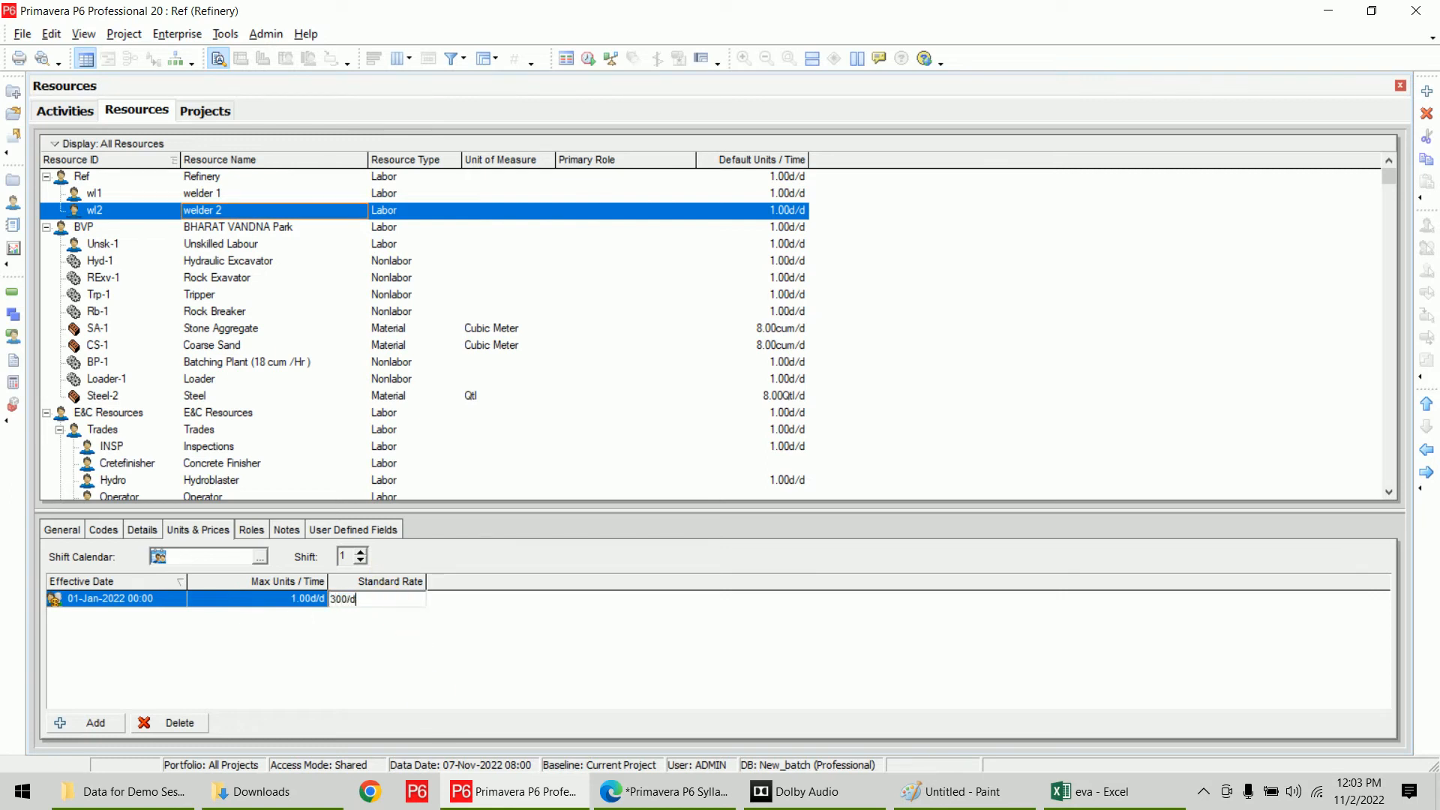
{"action": "left_click", "coordinate": [447, 723]}
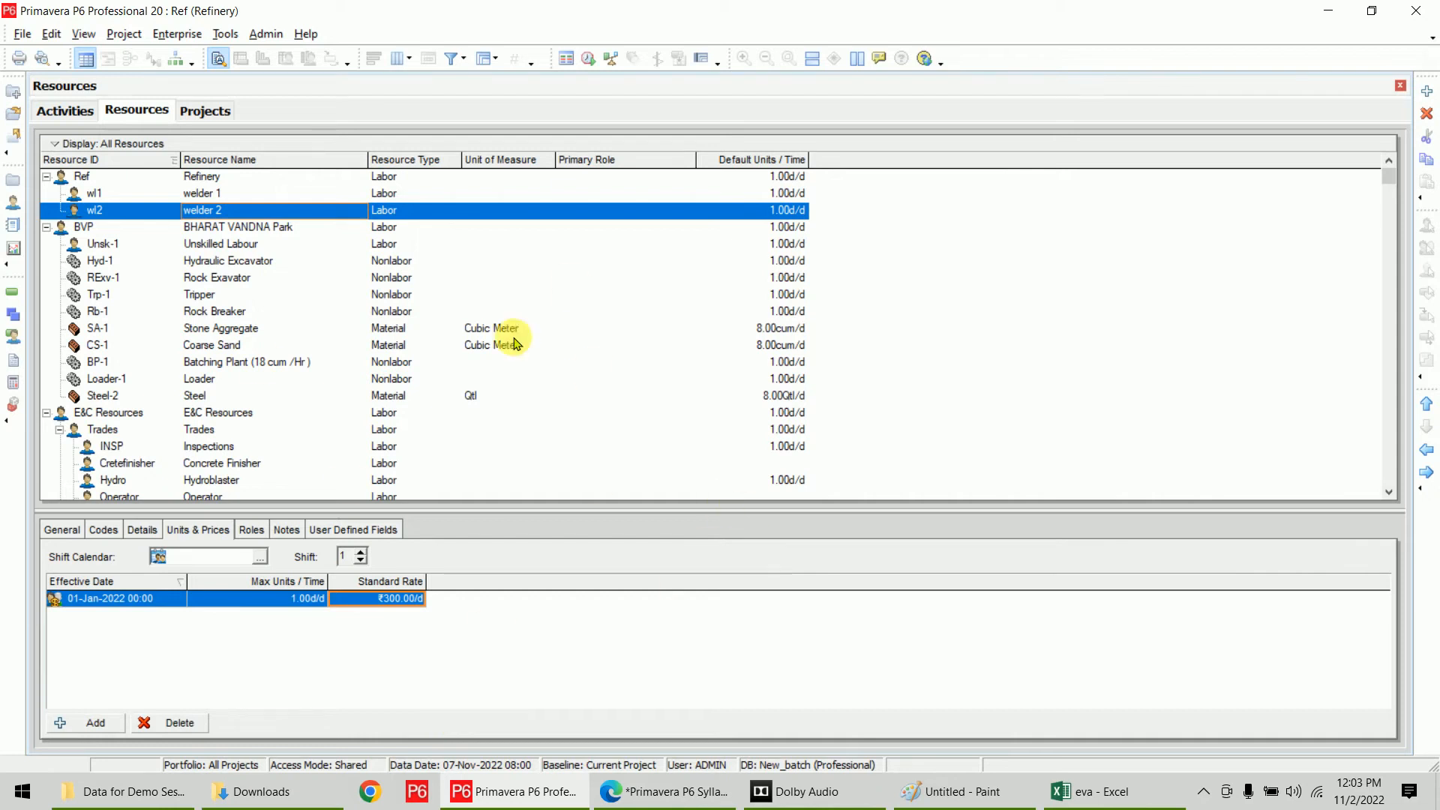
Assign the resources welder 1 and welder 2 directly to activity E (A1040)
{"action": "left_click", "coordinate": [74, 112]}
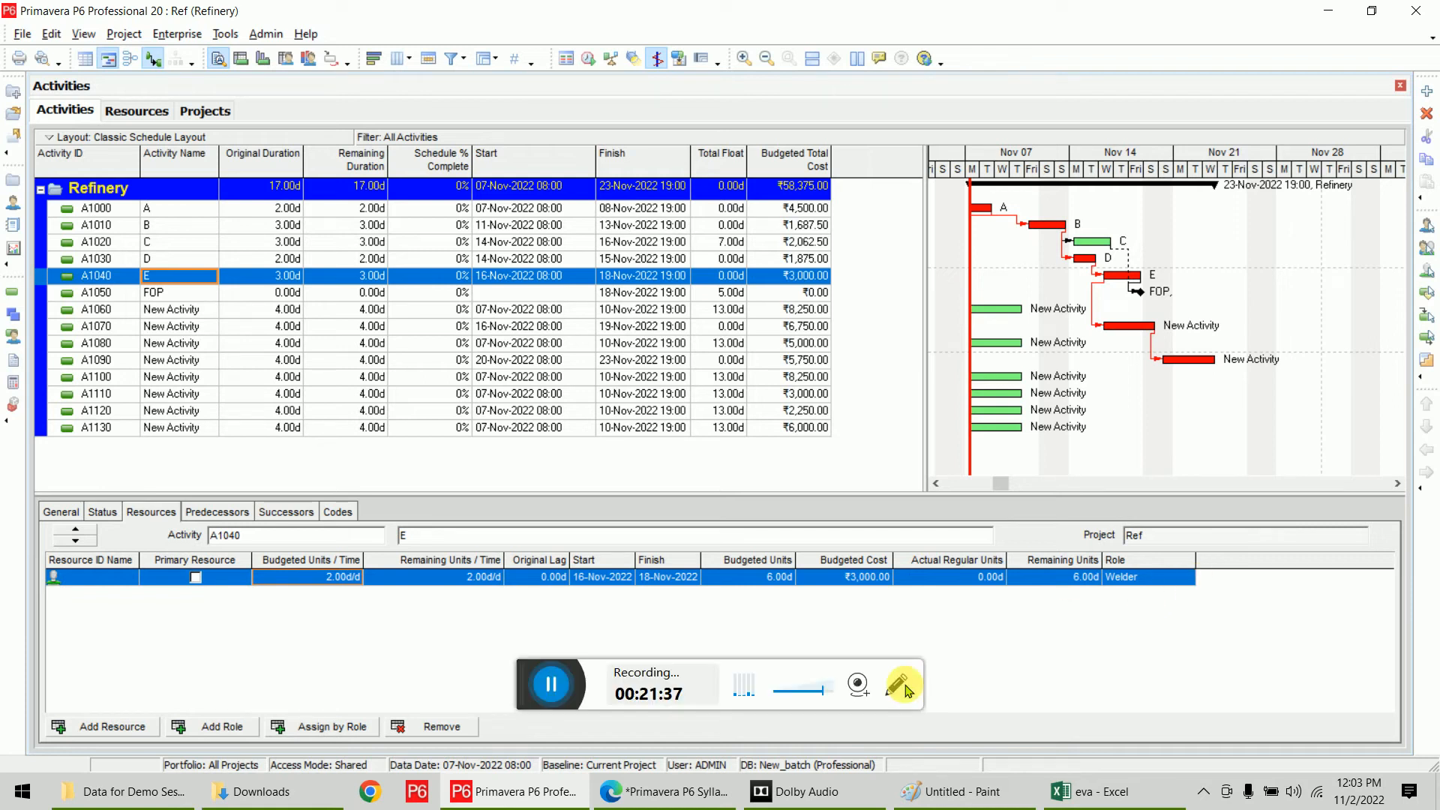
{"action": "left_click", "coordinate": [552, 684]}
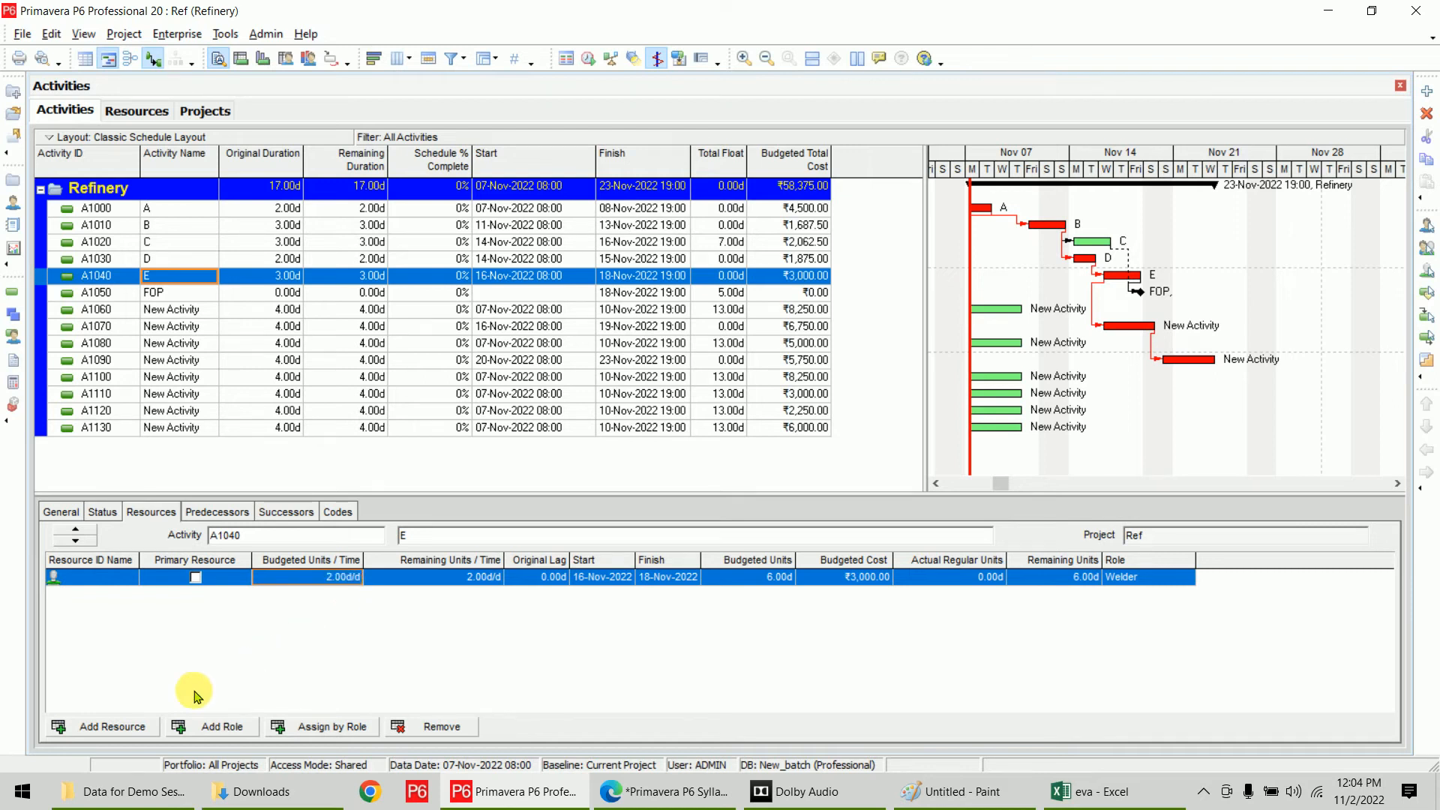
{"action": "left_click", "coordinate": [111, 726]}
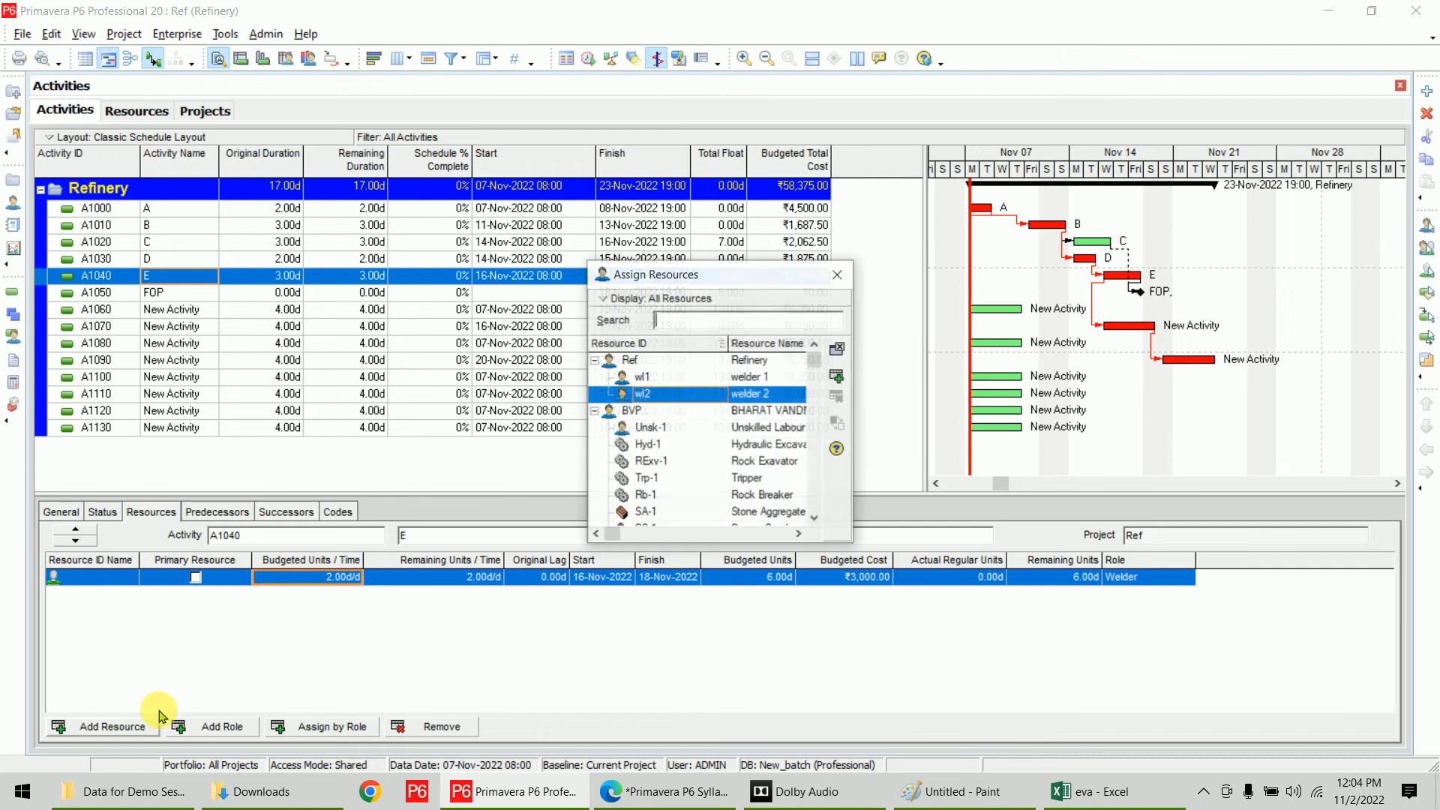
{"action": "double_click", "coordinate": [750, 377]}
{"action": "double_click", "coordinate": [754, 393]}
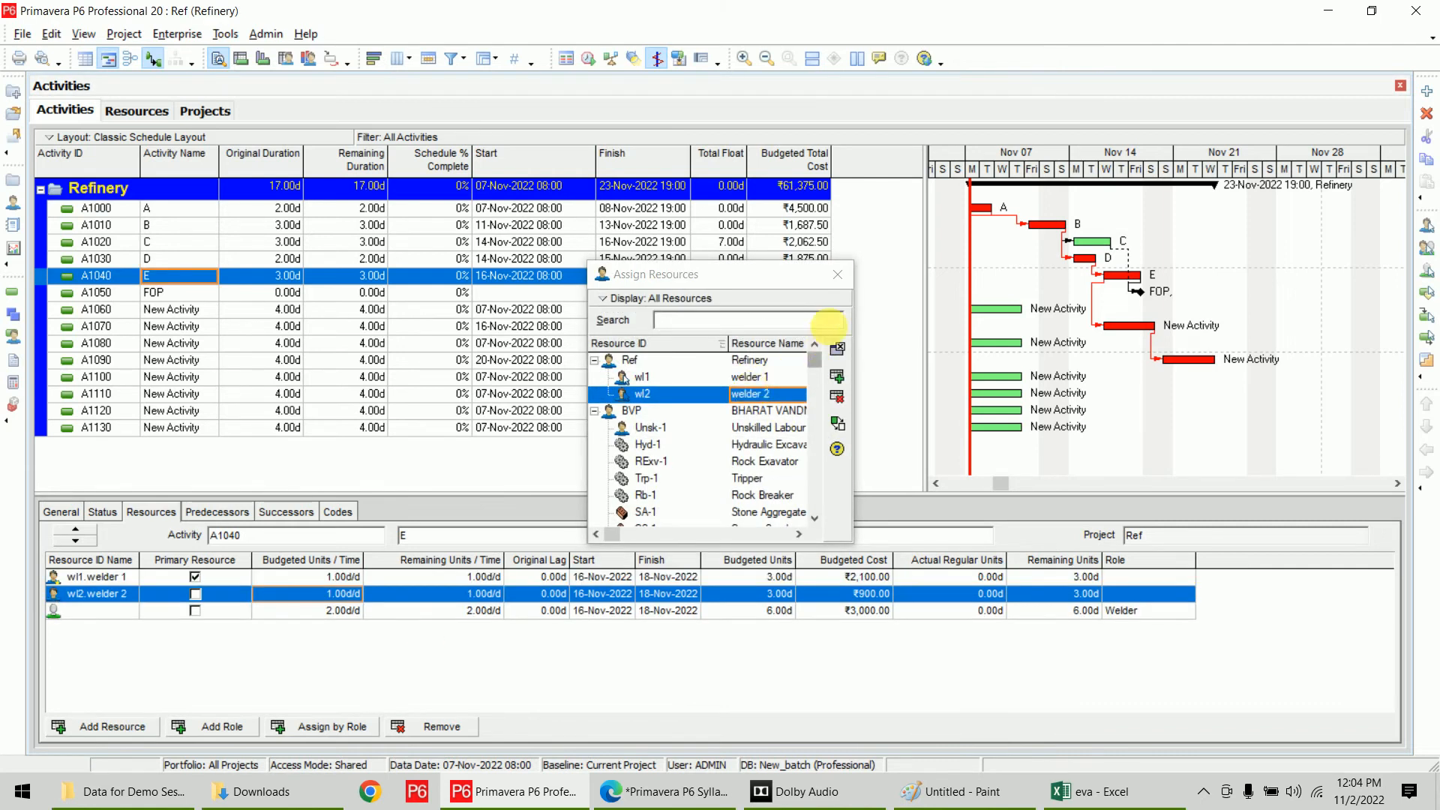
{"action": "left_click", "coordinate": [838, 275]}
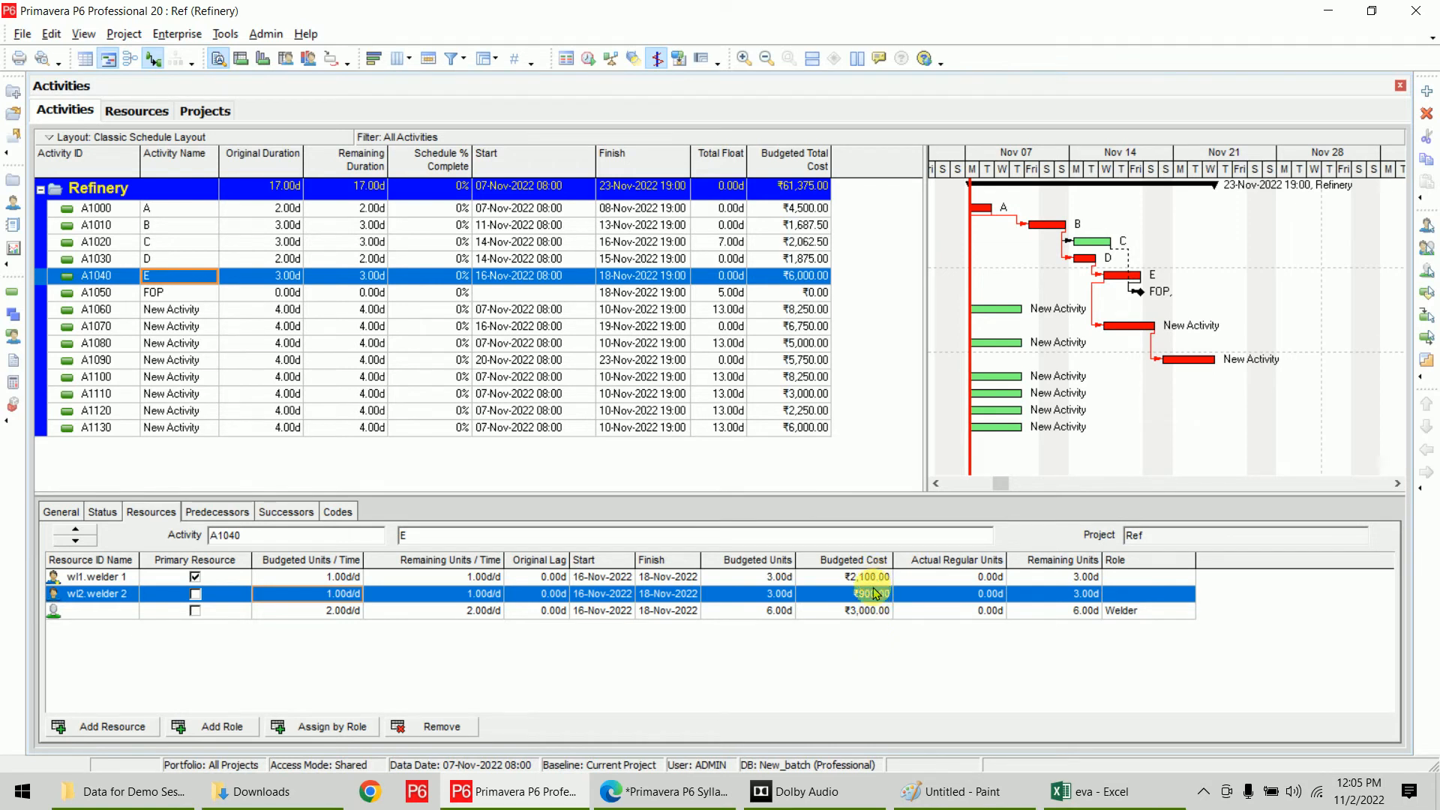
Remove the welder 1 and welder 2 assignments from activity E, keeping its Welder role assignment
{"action": "left_click", "coordinate": [873, 612]}
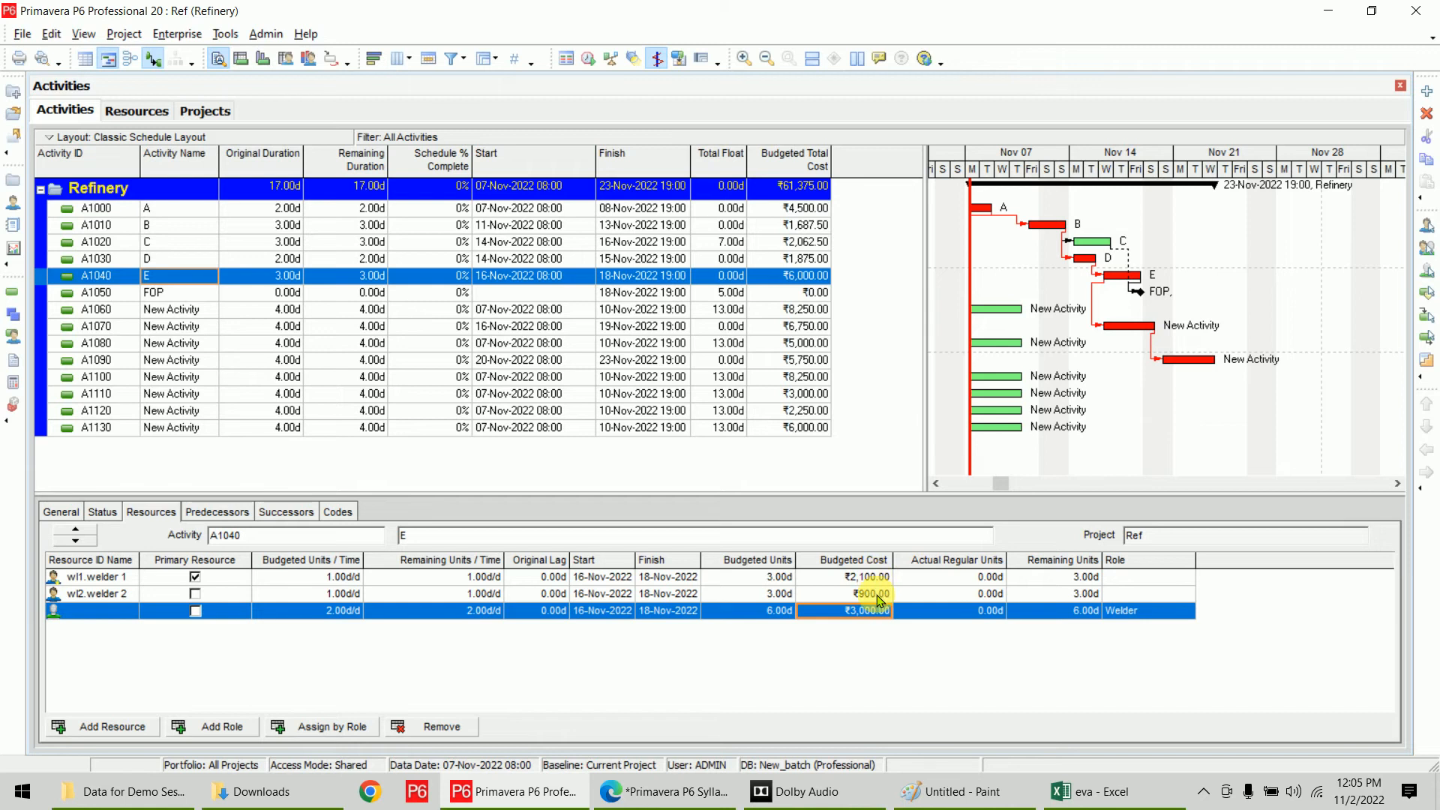
{"action": "left_click", "coordinate": [433, 579]}
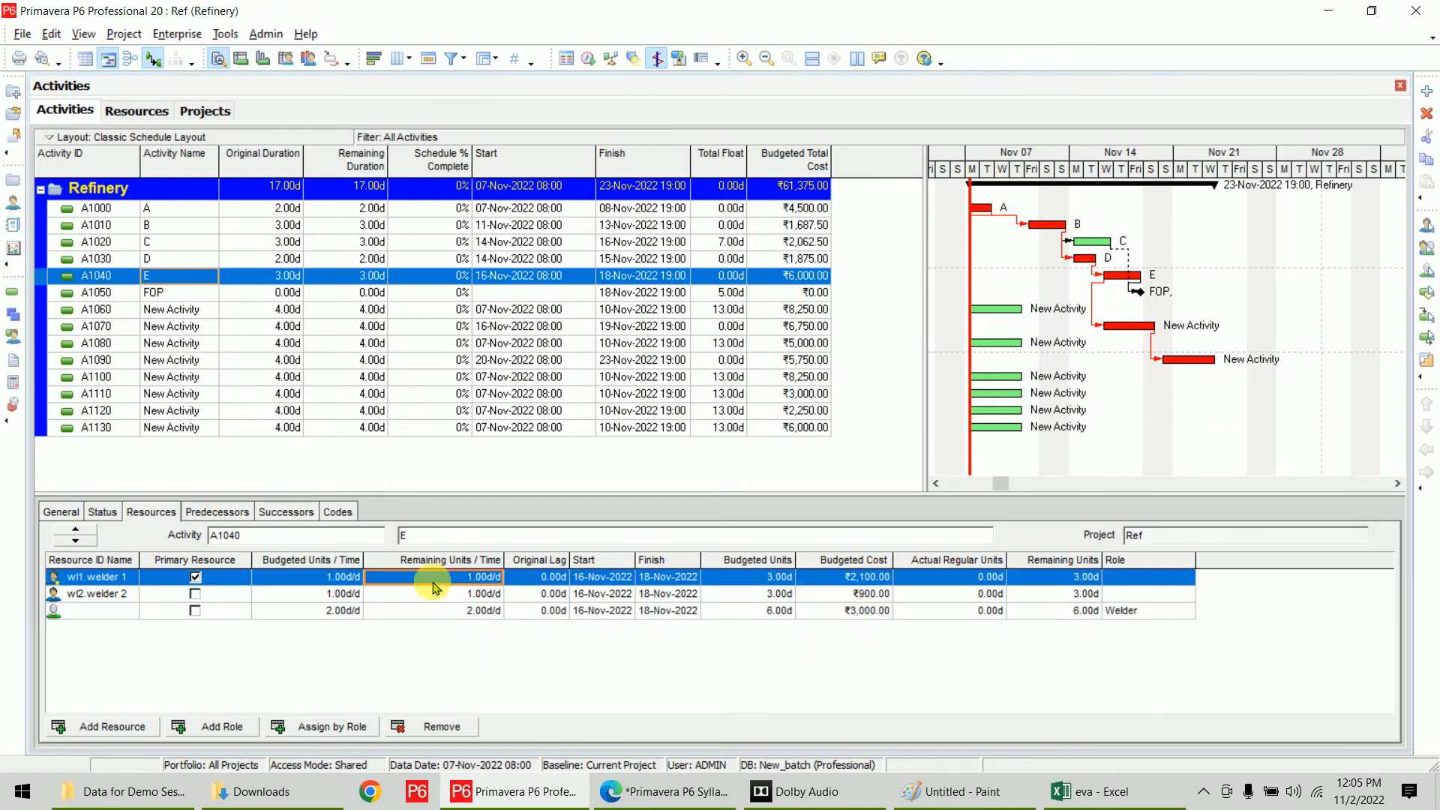
{"action": "left_click", "coordinate": [437, 726]}
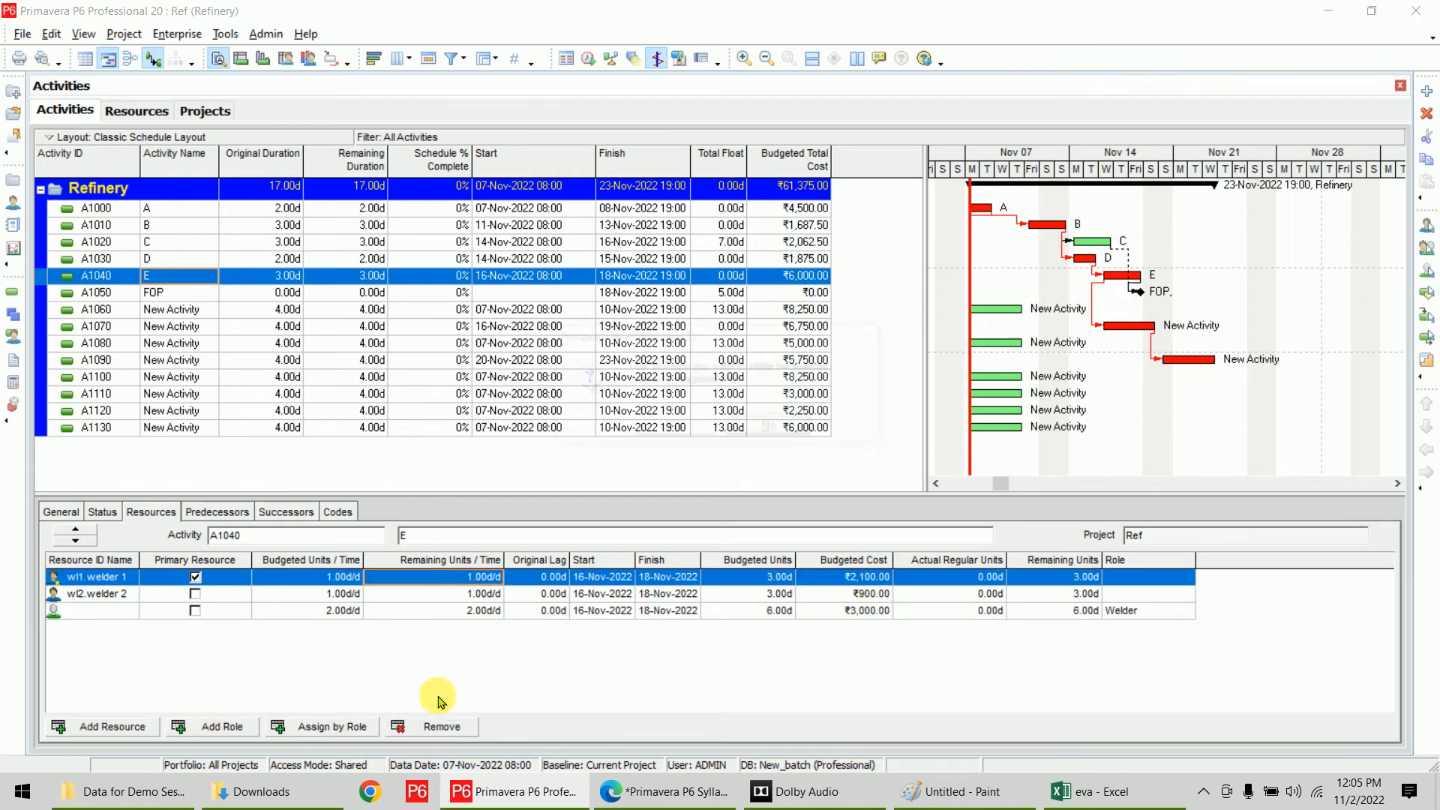
{"action": "left_click", "coordinate": [694, 427]}
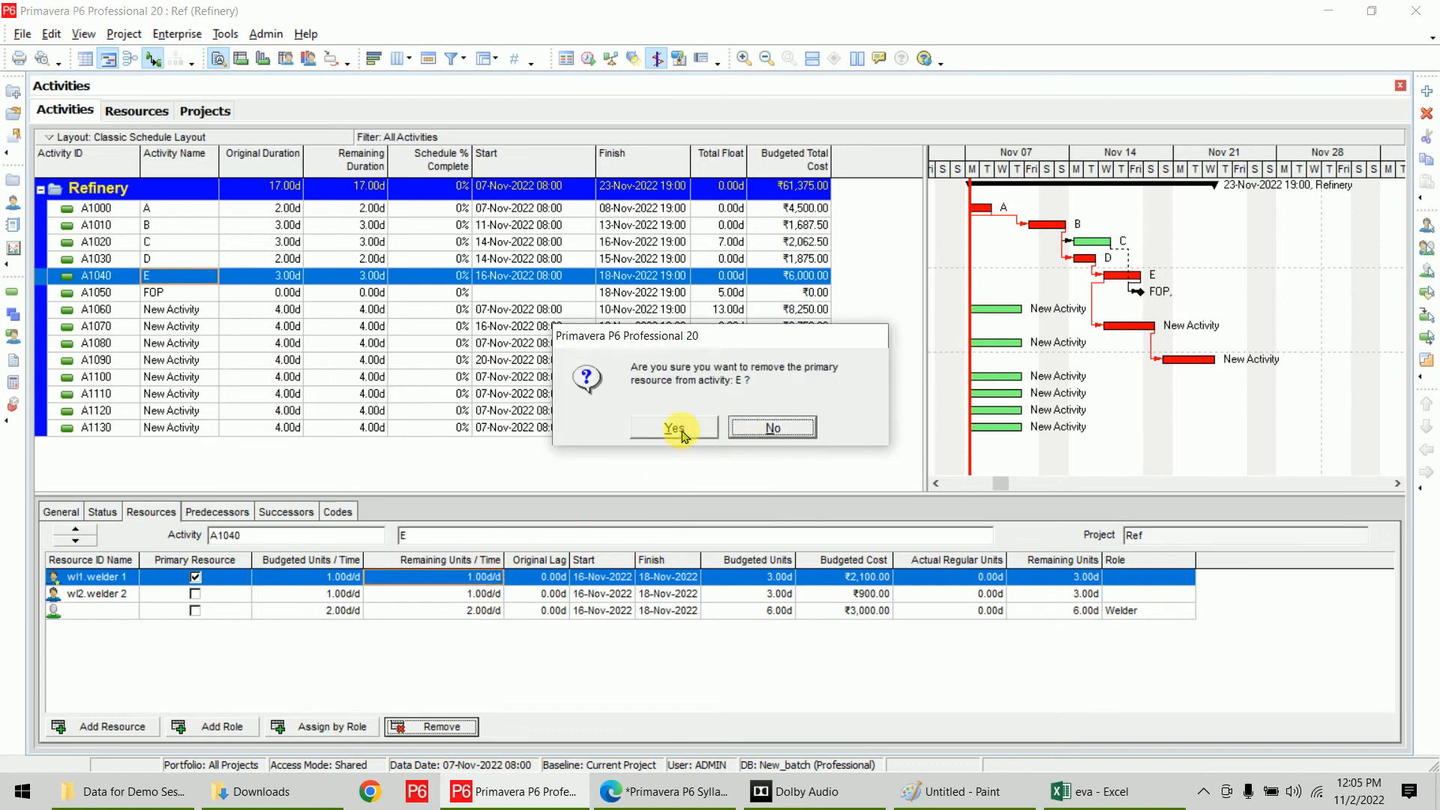
{"action": "left_click", "coordinate": [675, 429]}
{"action": "left_click", "coordinate": [441, 727]}
{"action": "left_click", "coordinate": [679, 424]}
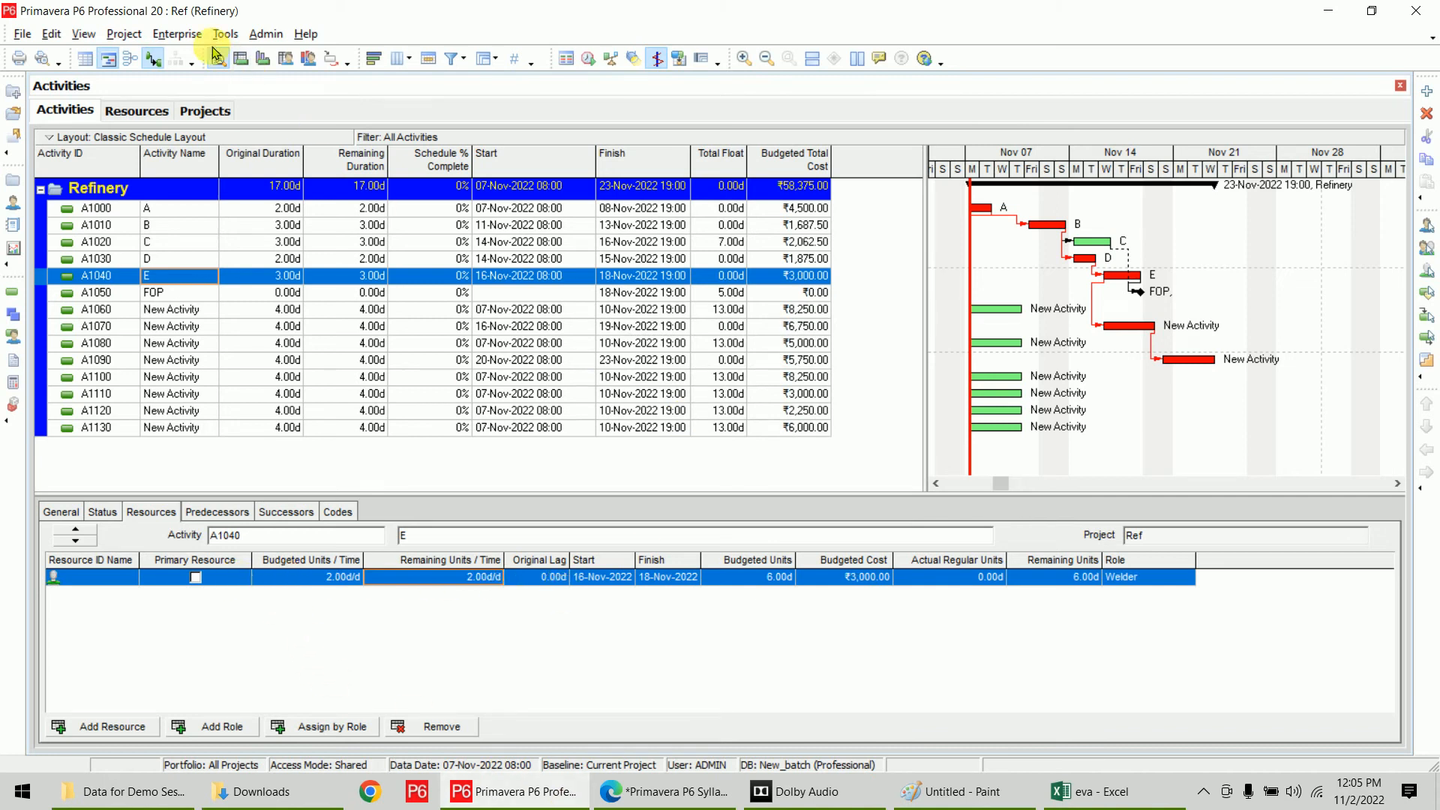
Assign the resources welder 1 and welder 2 to the Welder role in the enterprise roles
{"action": "left_click", "coordinate": [177, 34]}
{"action": "left_click", "coordinate": [216, 180]}
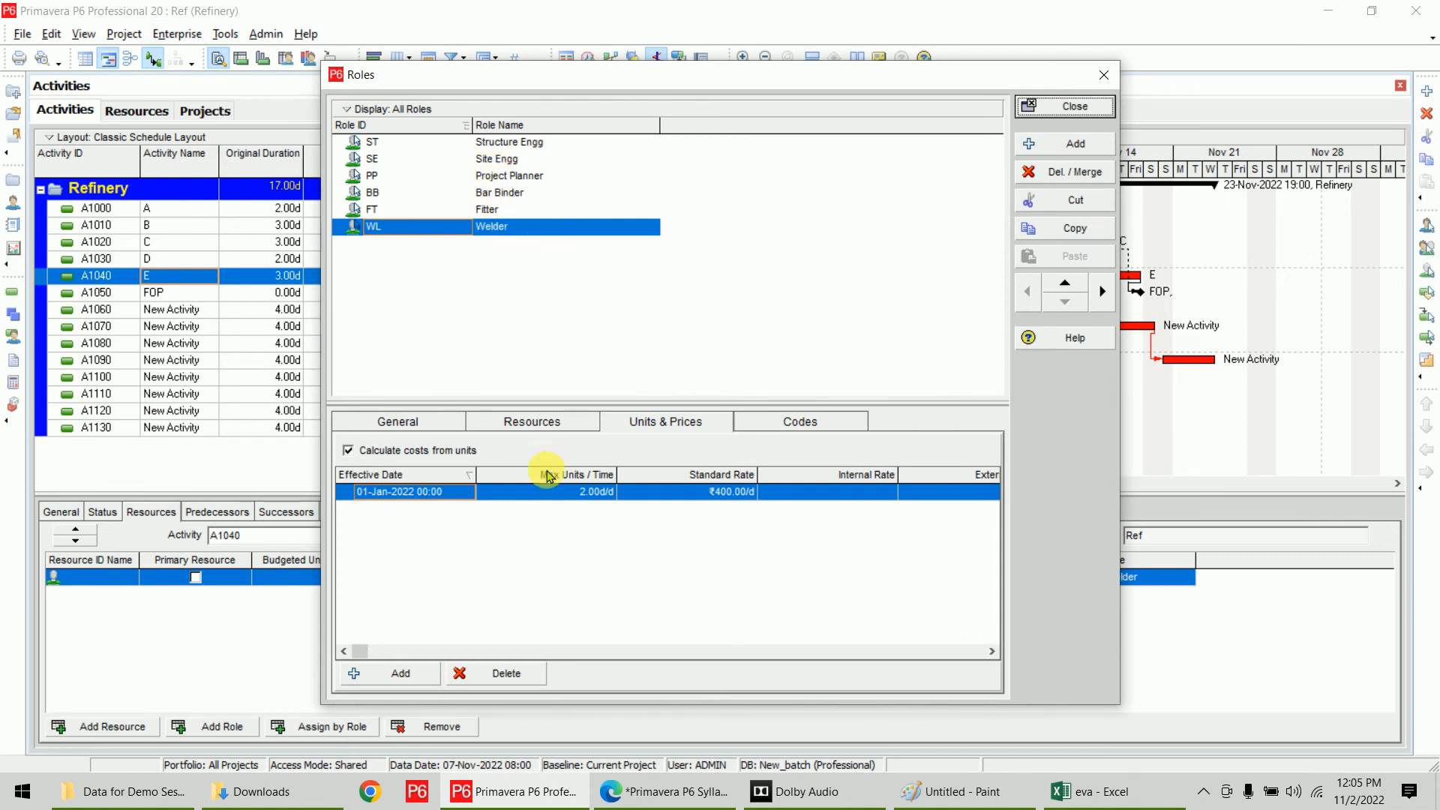
{"action": "left_click", "coordinate": [550, 425]}
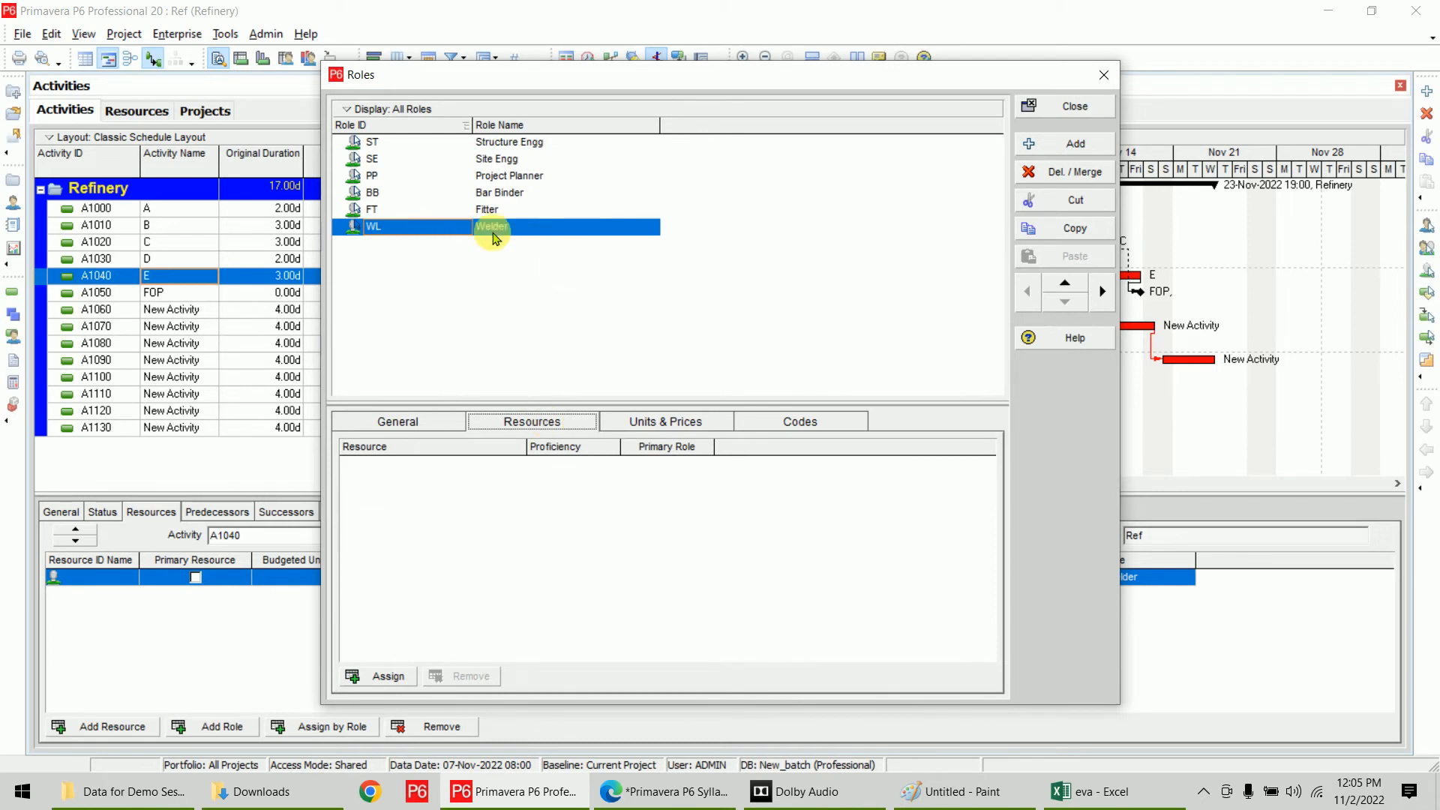
{"action": "left_click", "coordinate": [368, 676]}
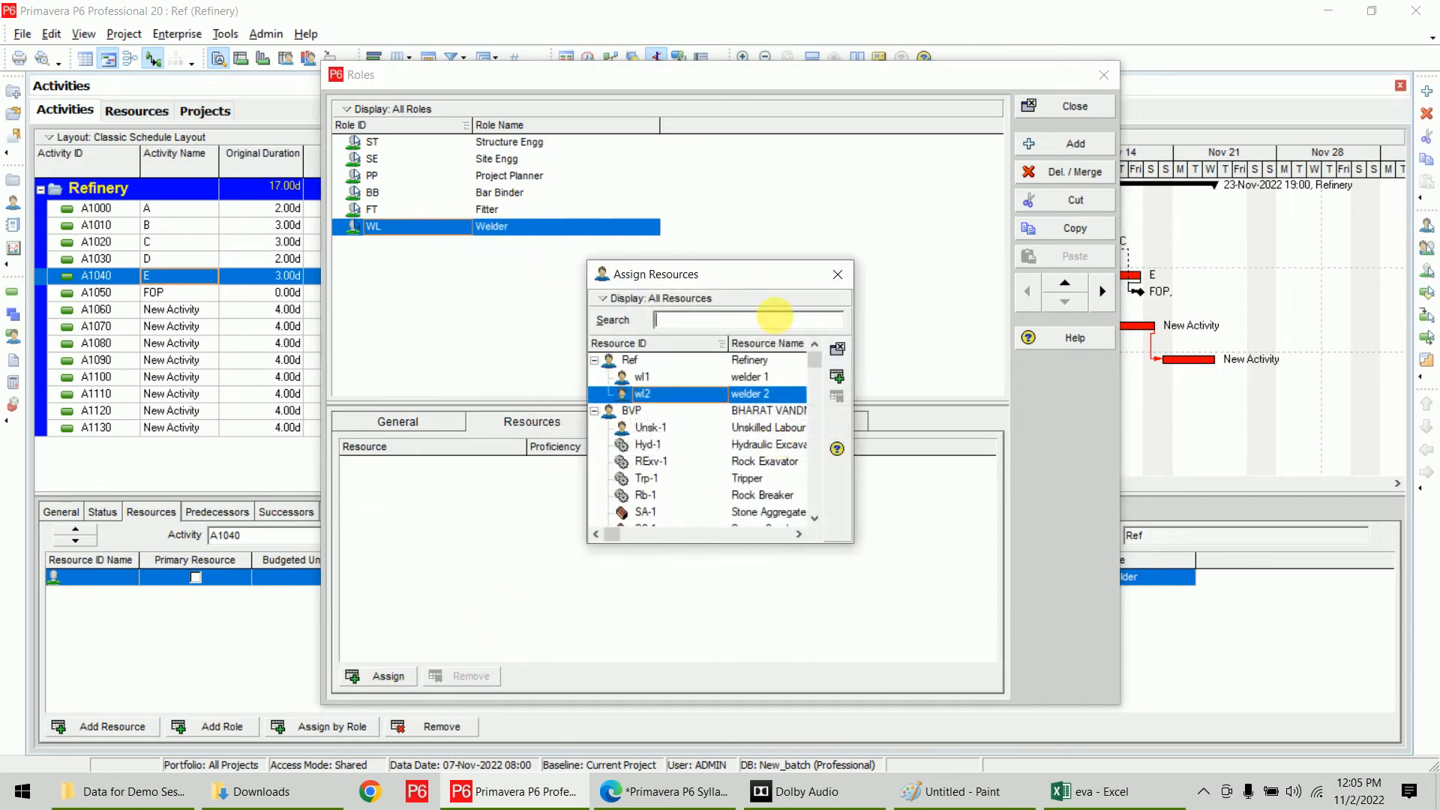
{"action": "left_click_drag", "start_coordinate": [726, 279], "coordinate": [1116, 249]}
{"action": "double_click", "coordinate": [1036, 348]}
{"action": "left_click", "coordinate": [1044, 364]}
{"action": "double_click", "coordinate": [1044, 365]}
{"action": "left_click", "coordinate": [1226, 319]}
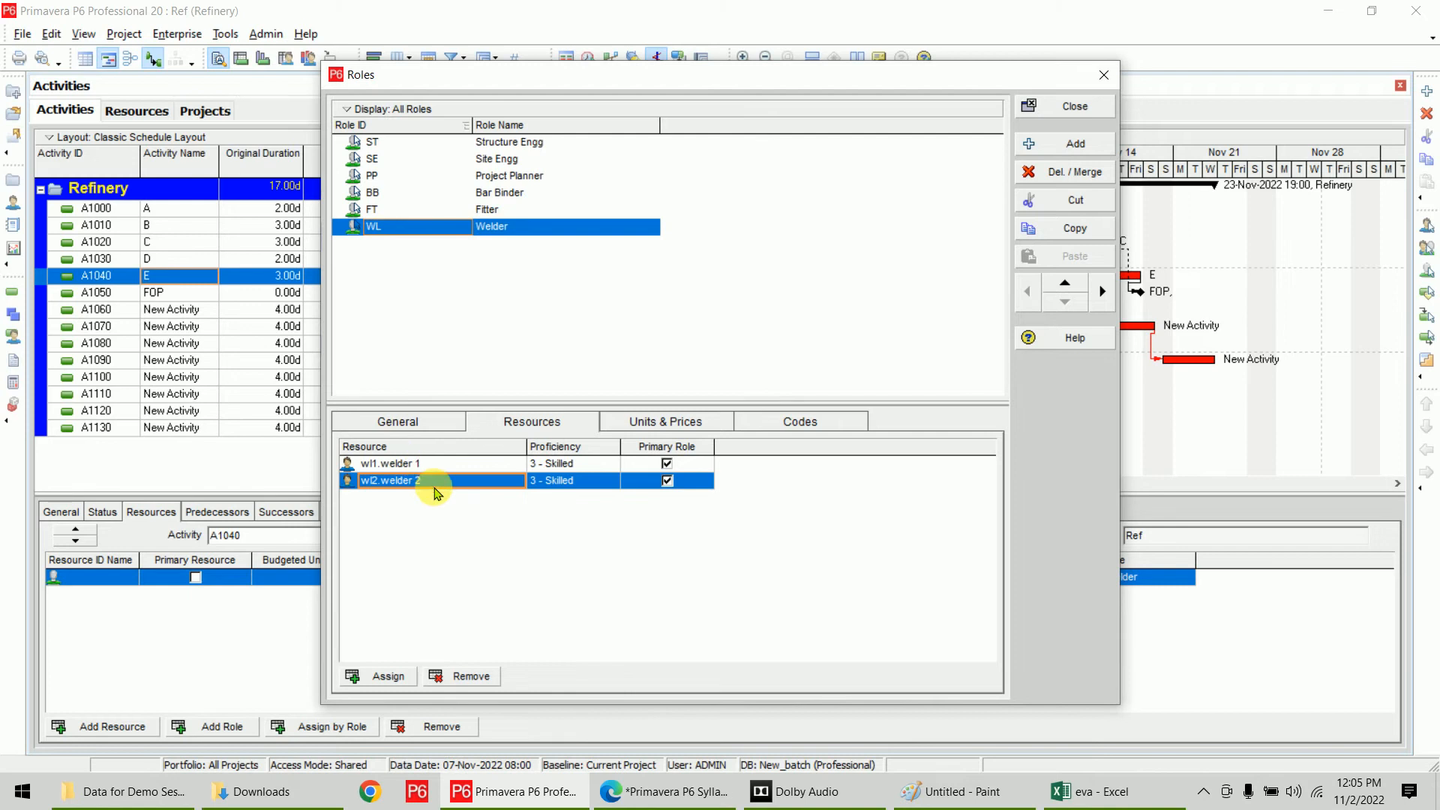
Set the Welder role proficiency to 1 - Master for welder 1 and 5 - Inexperienced for welder 2, and close the roles
{"action": "left_click", "coordinate": [614, 465]}
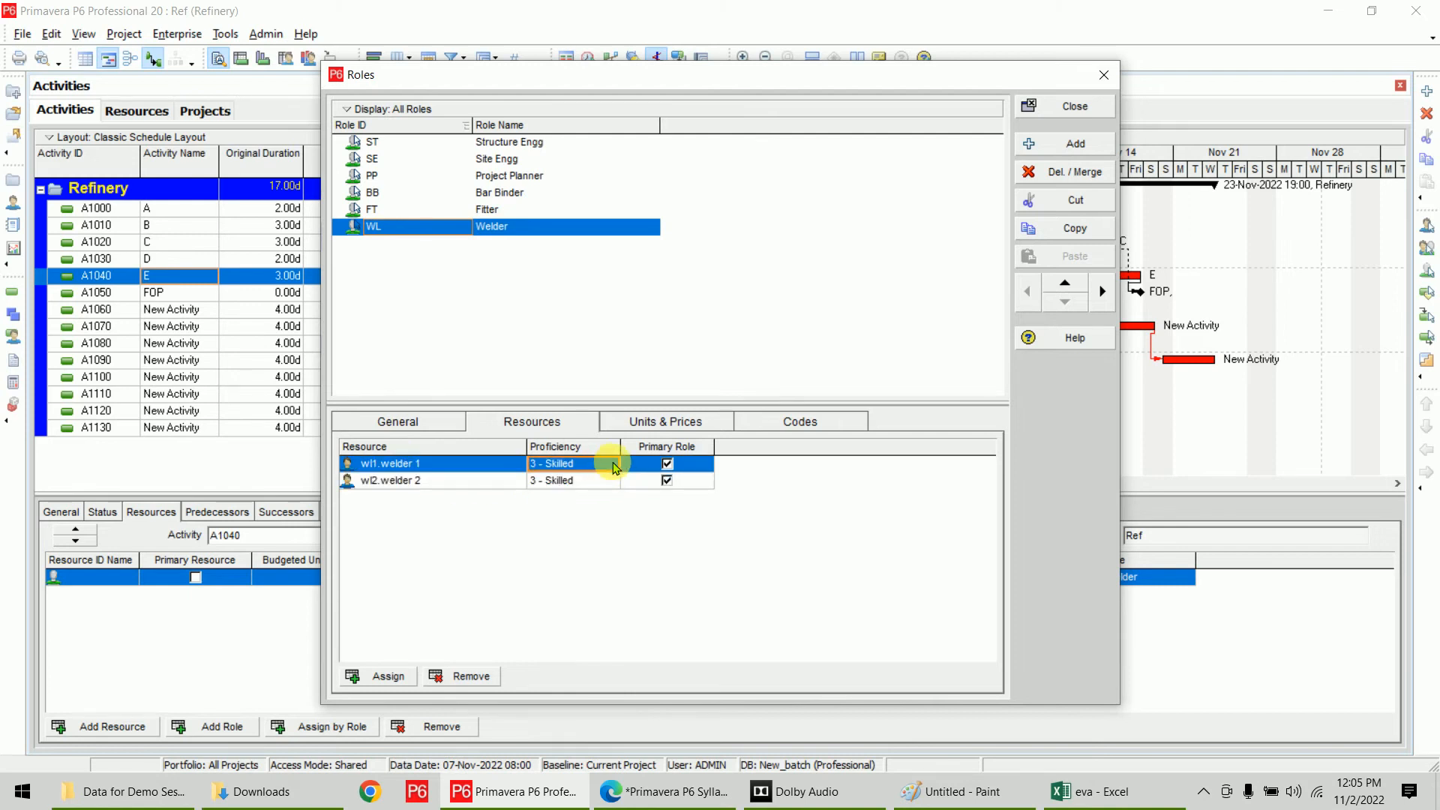
{"action": "left_click", "coordinate": [613, 465]}
{"action": "left_click", "coordinate": [613, 465]}
{"action": "left_click", "coordinate": [600, 480]}
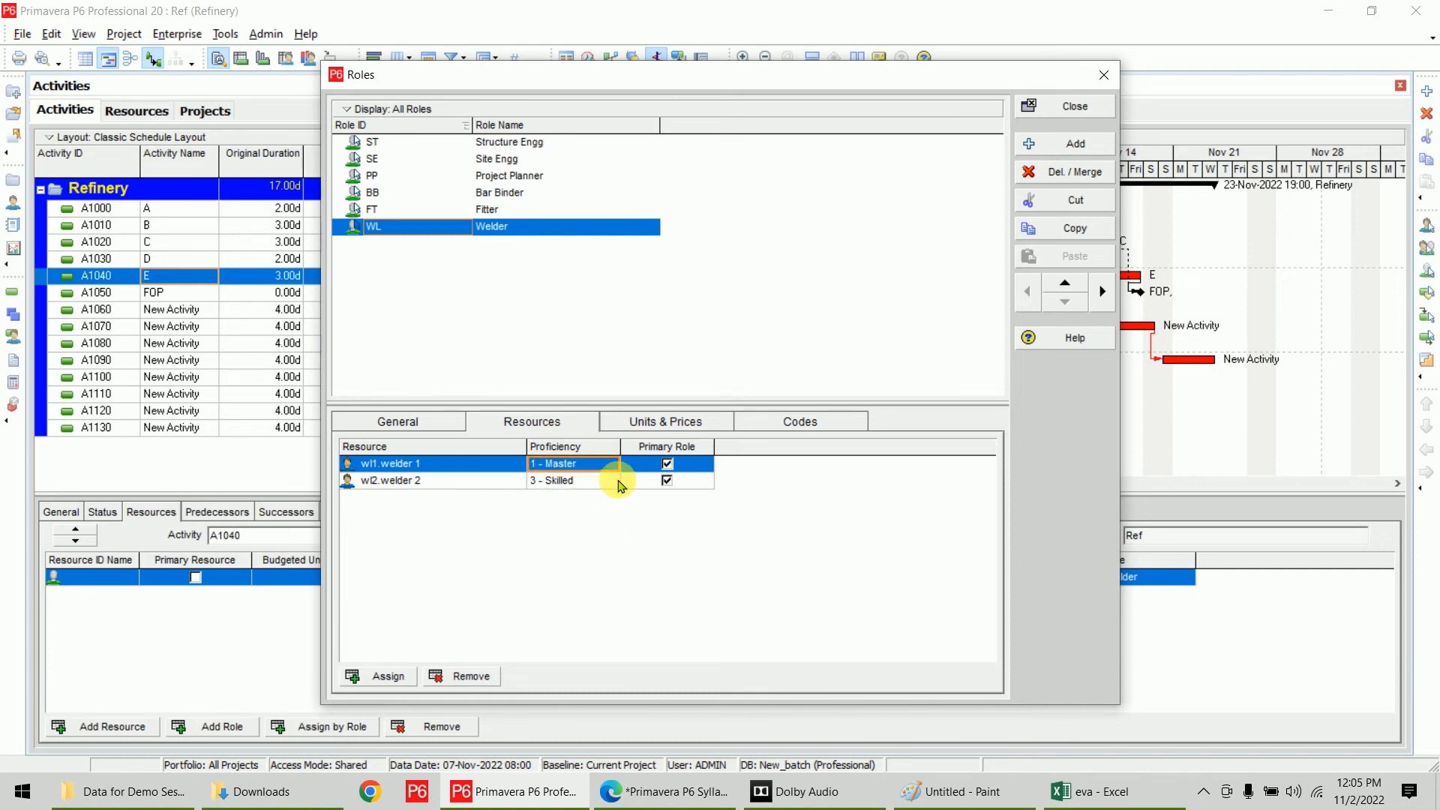
{"action": "left_click", "coordinate": [613, 480]}
{"action": "left_click", "coordinate": [610, 481]}
{"action": "left_click", "coordinate": [593, 552]}
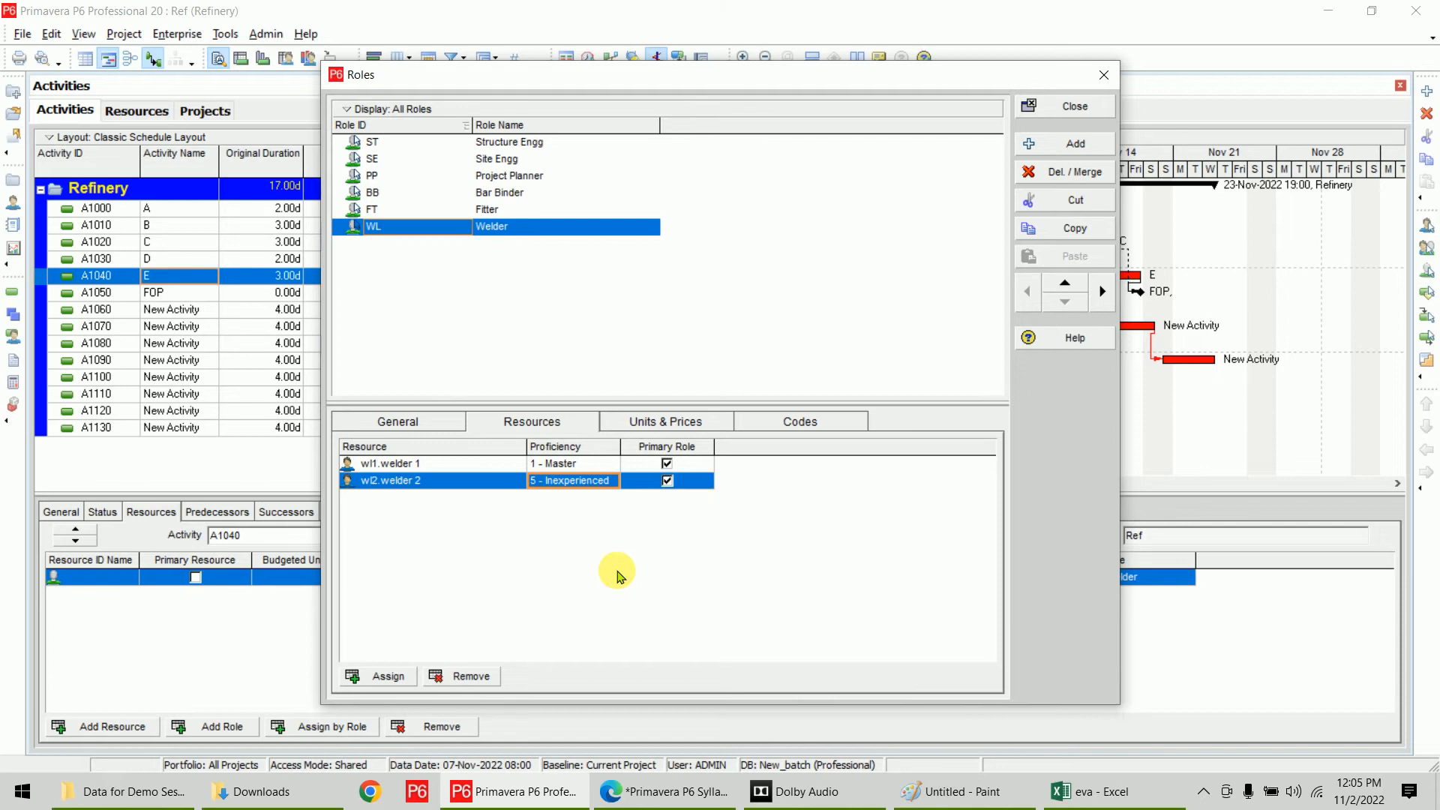
{"action": "left_click", "coordinate": [1065, 106]}
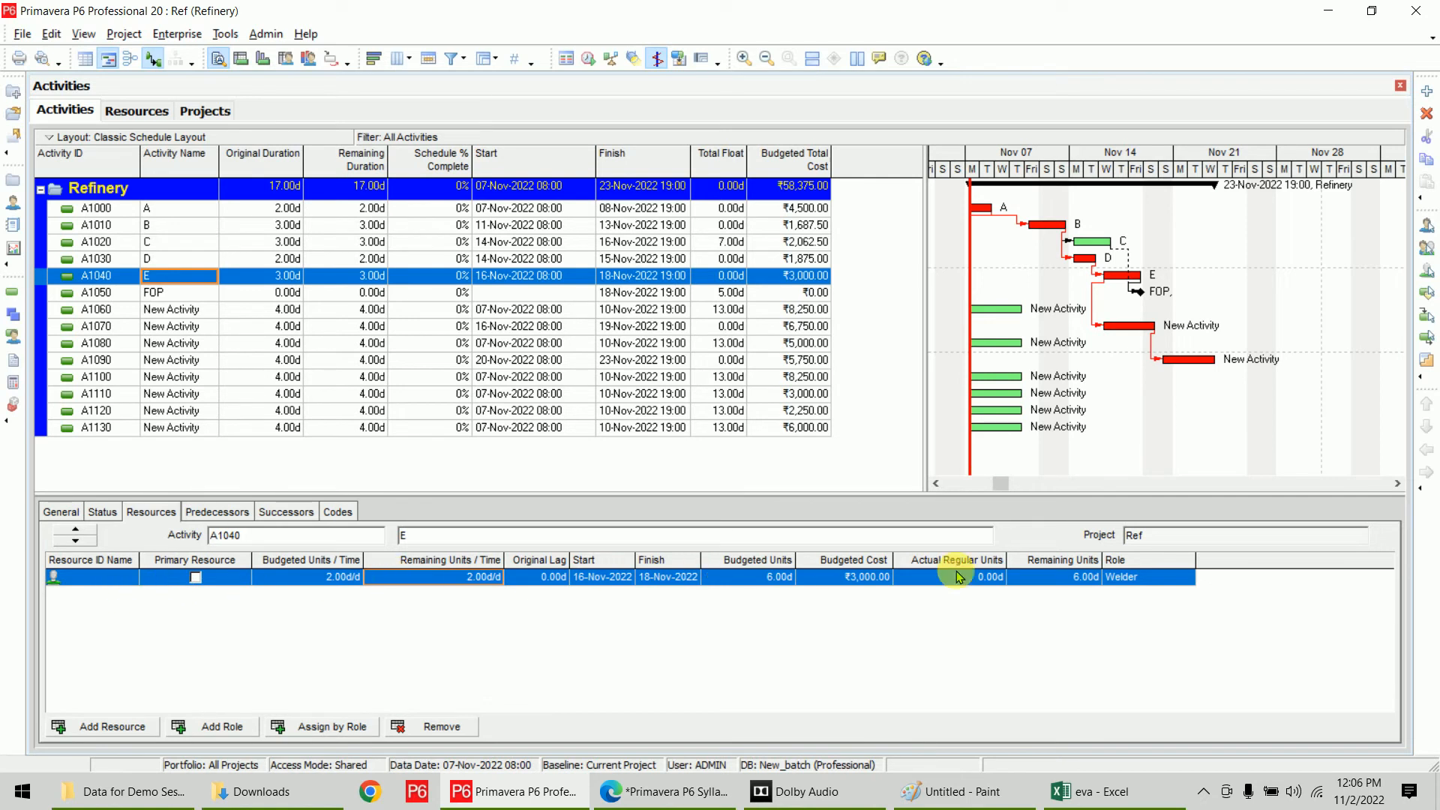
Add a Rate Source column after Budgeted Cost in the activity's resource assignment table and widen it to fit its heading
{"action": "right_click", "coordinate": [1137, 564]}
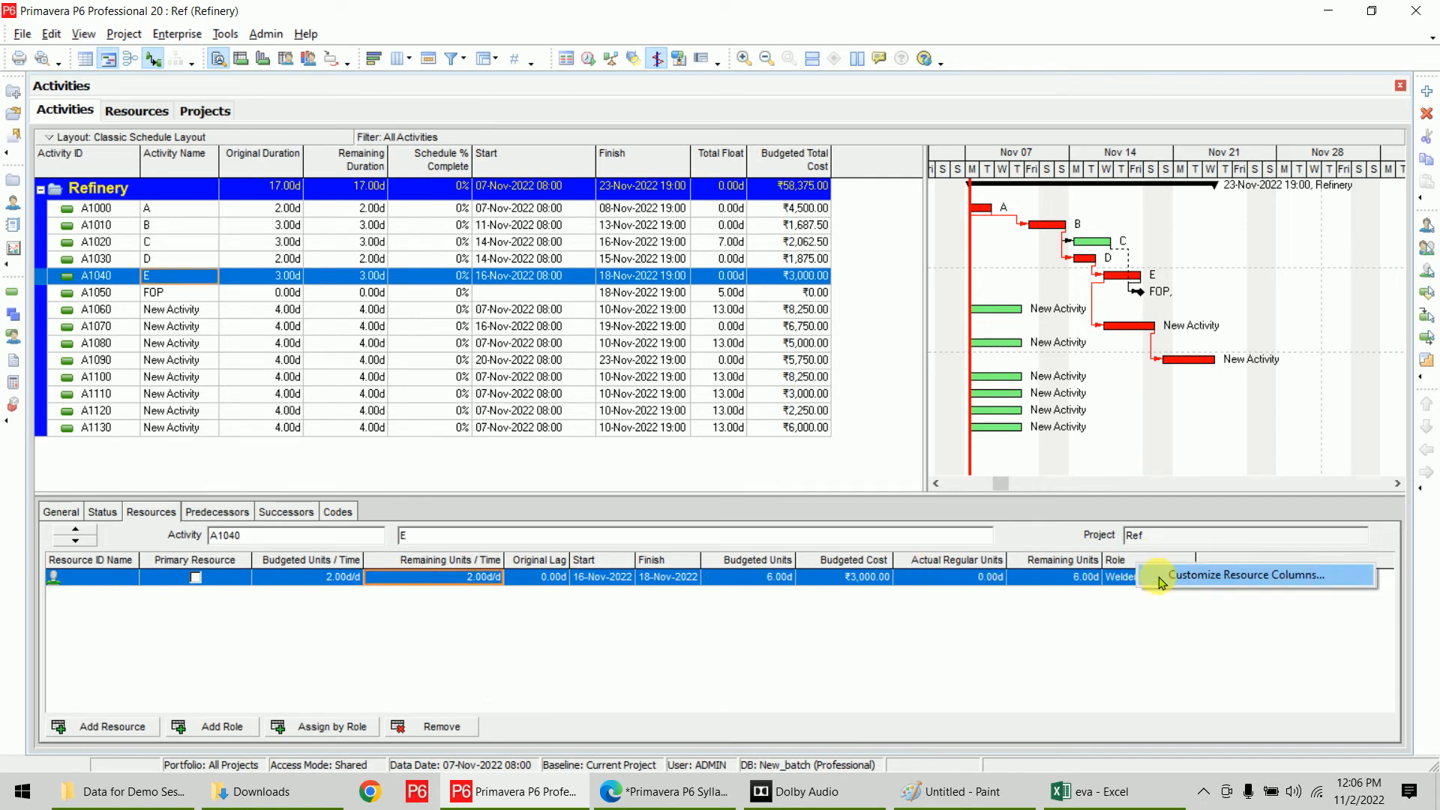
{"action": "left_click", "coordinate": [1159, 577]}
{"action": "right_click", "coordinate": [381, 308]}
{"action": "mouse_move", "coordinate": [499, 372]}
{"action": "left_click", "coordinate": [589, 396]}
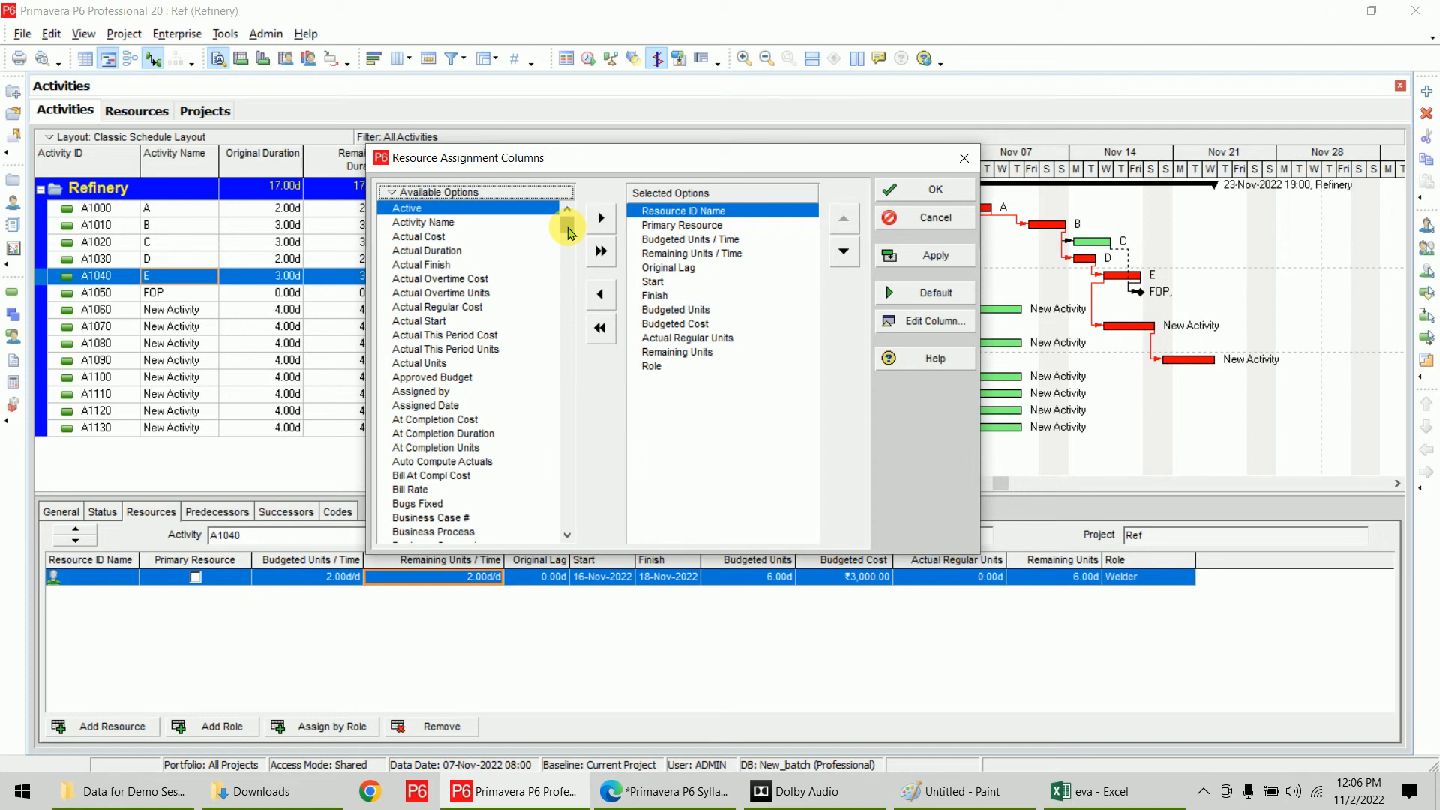
{"action": "left_click_drag", "start_coordinate": [567, 230], "coordinate": [579, 453]}
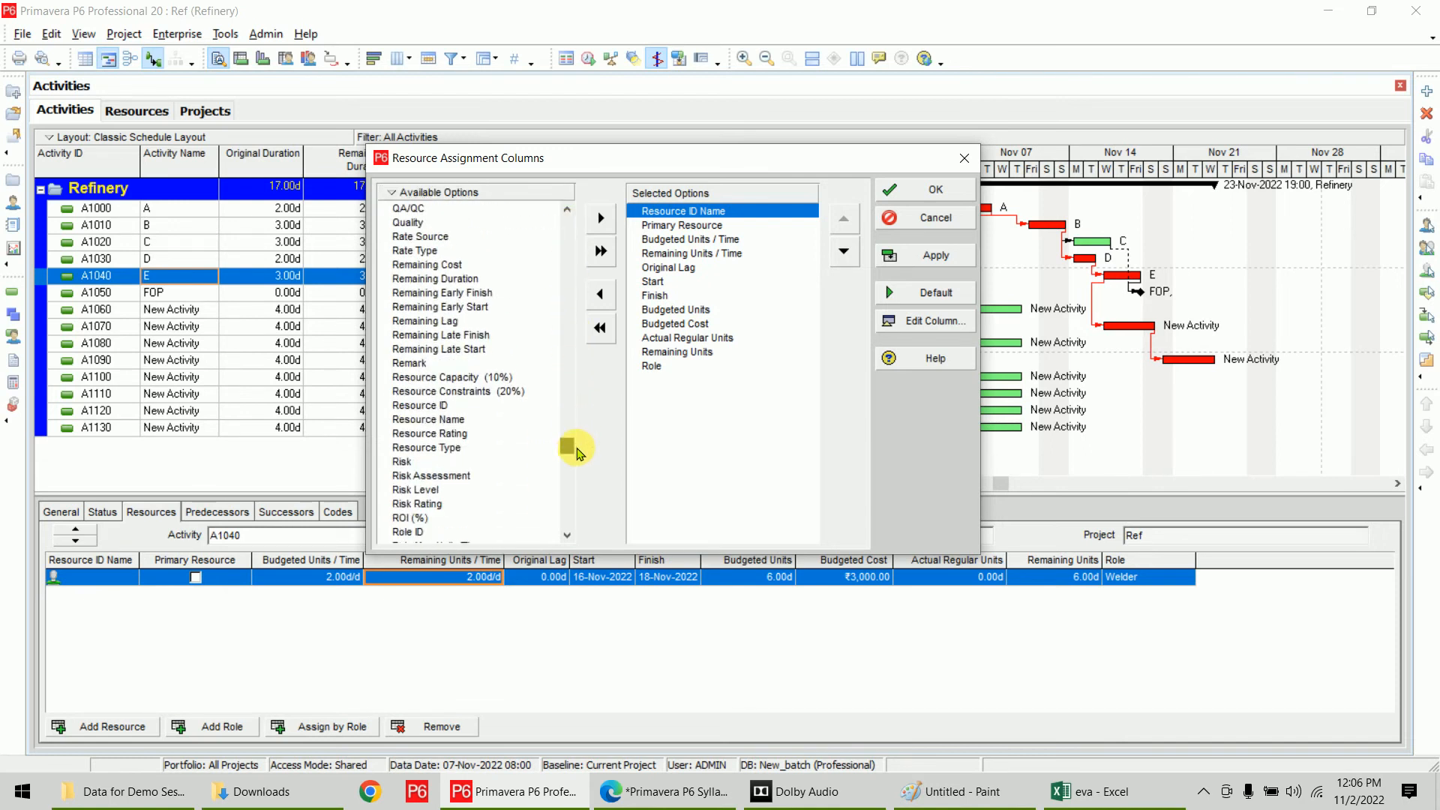
{"action": "left_click", "coordinate": [429, 236]}
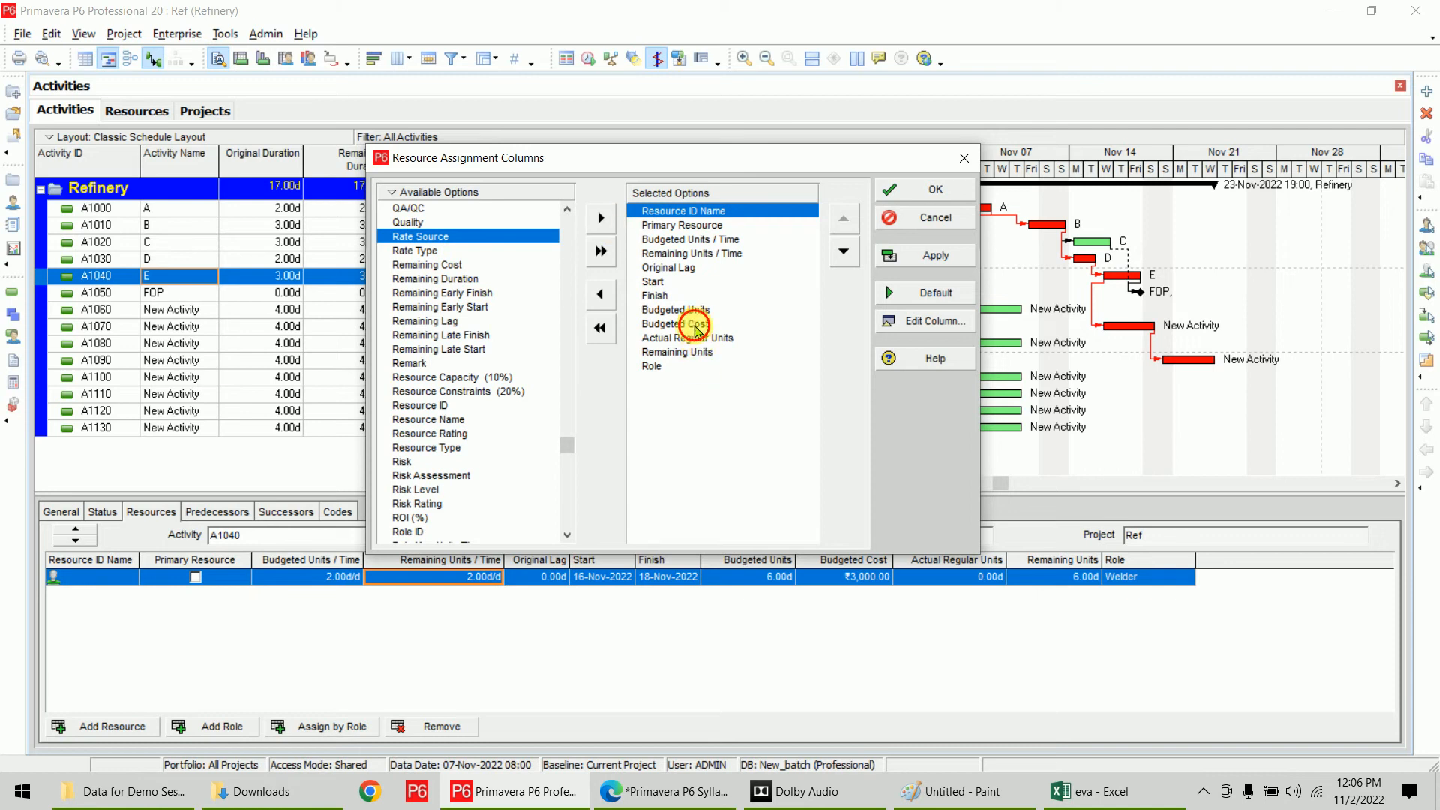
{"action": "left_click", "coordinate": [697, 330]}
{"action": "left_click", "coordinate": [600, 218]}
{"action": "left_click", "coordinate": [935, 189]}
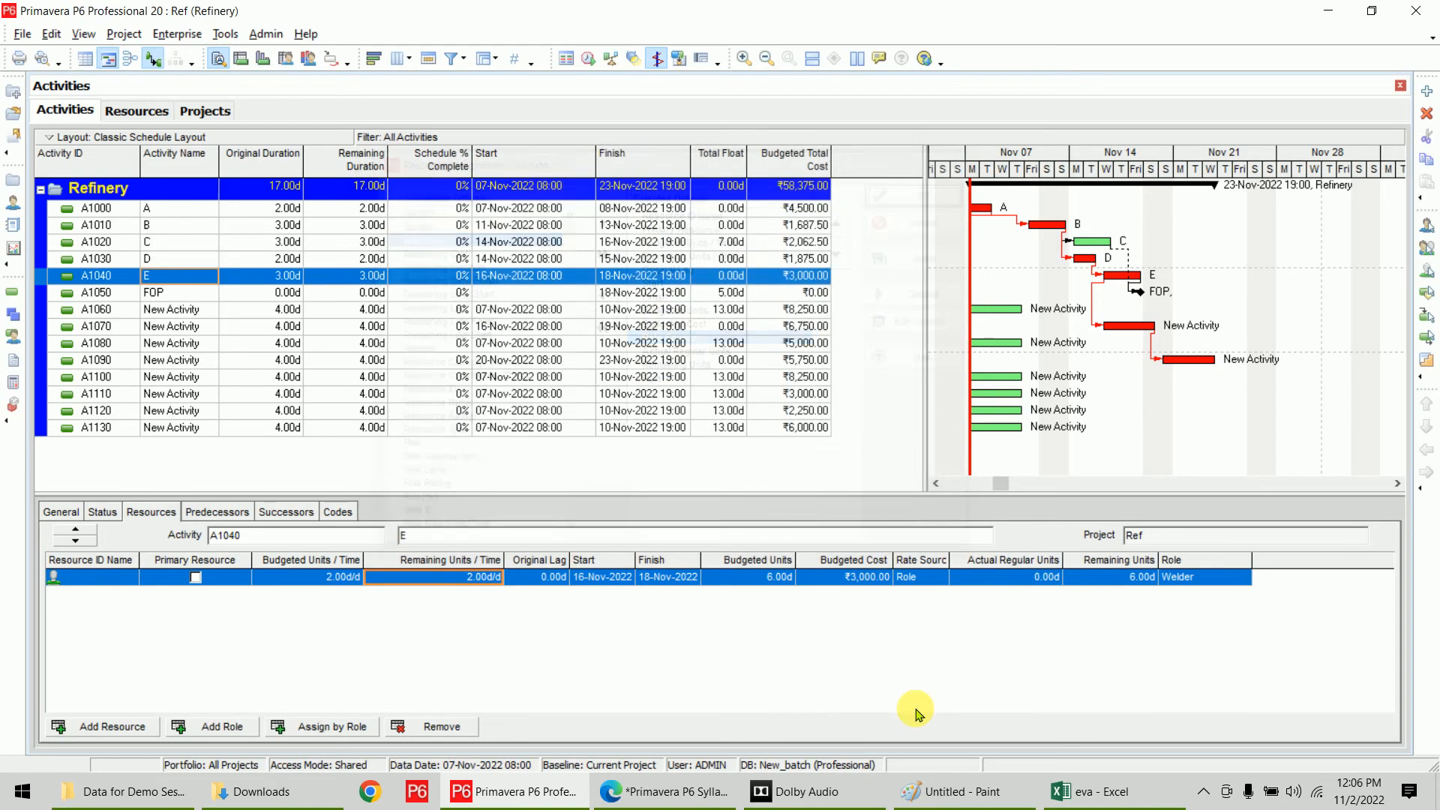
{"action": "left_click_drag", "start_coordinate": [963, 568], "coordinate": [989, 568]}
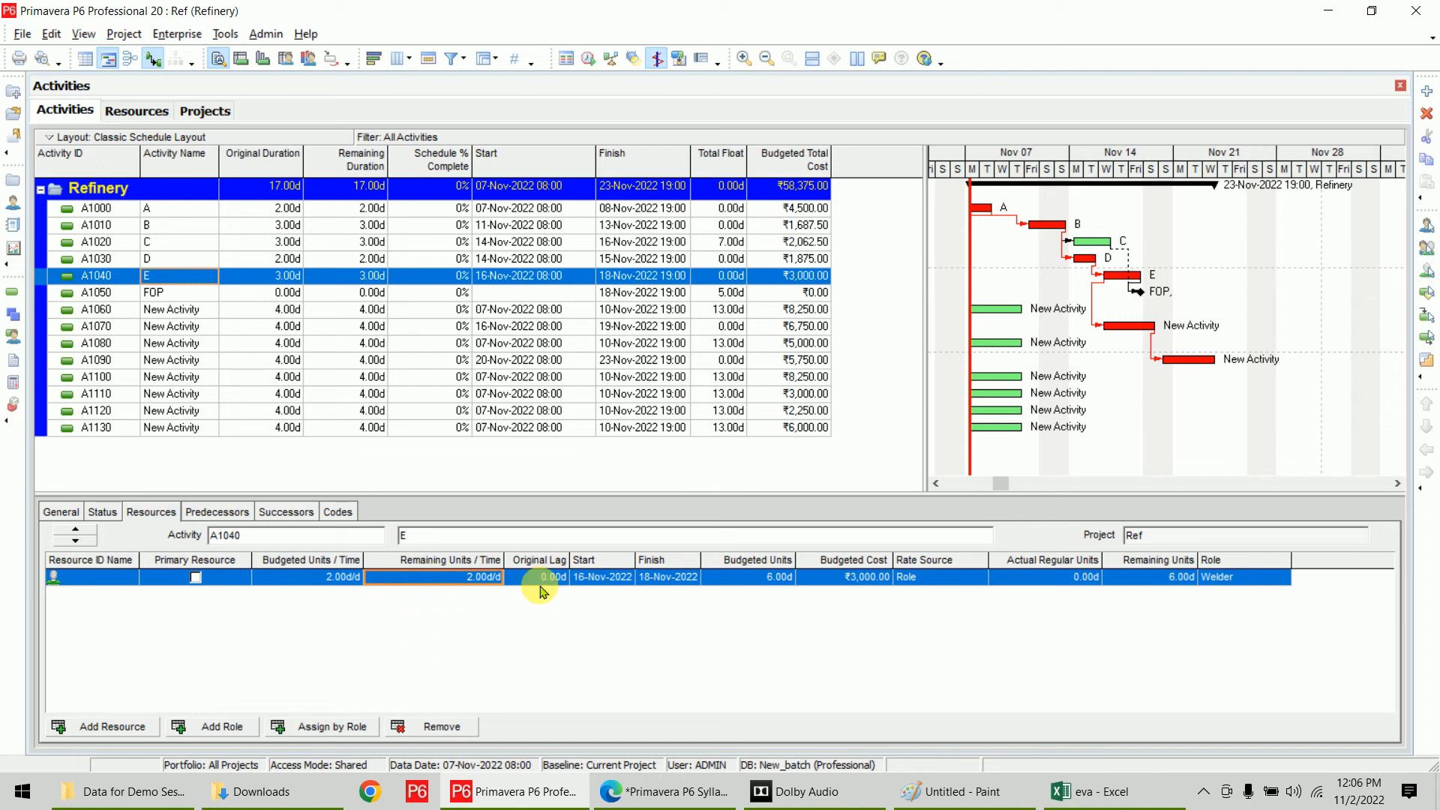
Open the assign-by-role resource list for activity E and filter it to All Resources with All Roles Required
{"action": "left_click", "coordinate": [338, 734]}
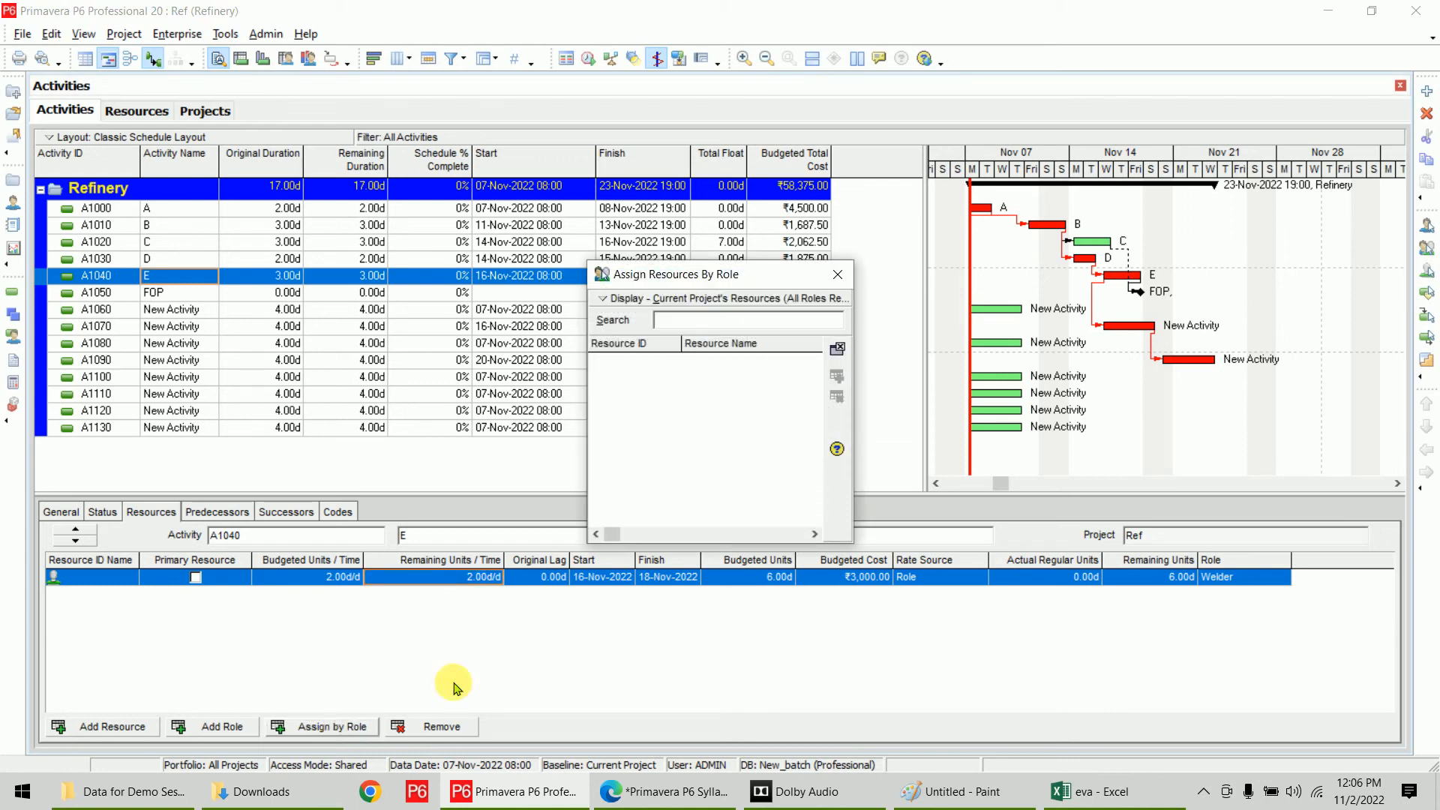
{"action": "left_click_drag", "start_coordinate": [739, 273], "coordinate": [901, 236]}
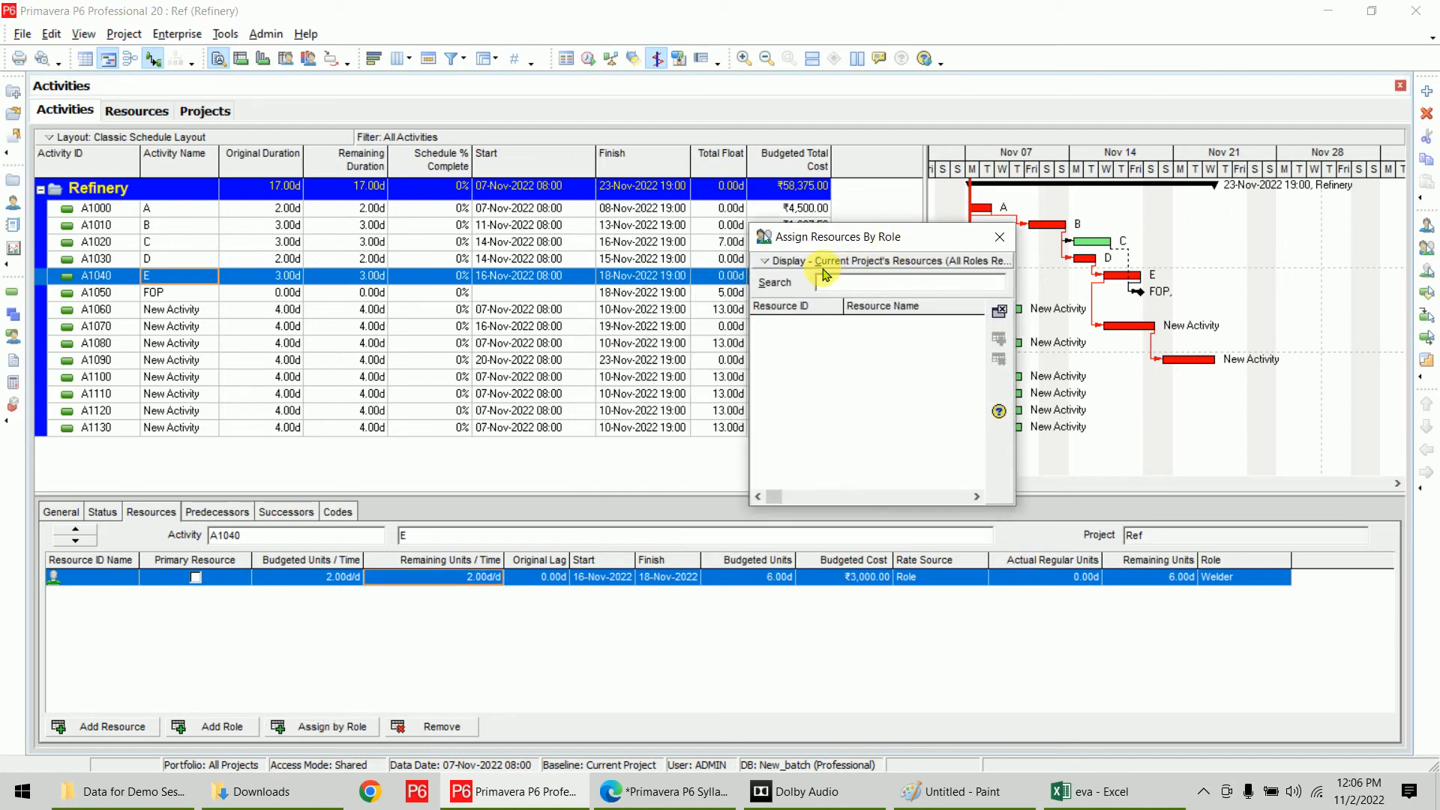
{"action": "left_click", "coordinate": [788, 260]}
{"action": "mouse_move", "coordinate": [868, 331]}
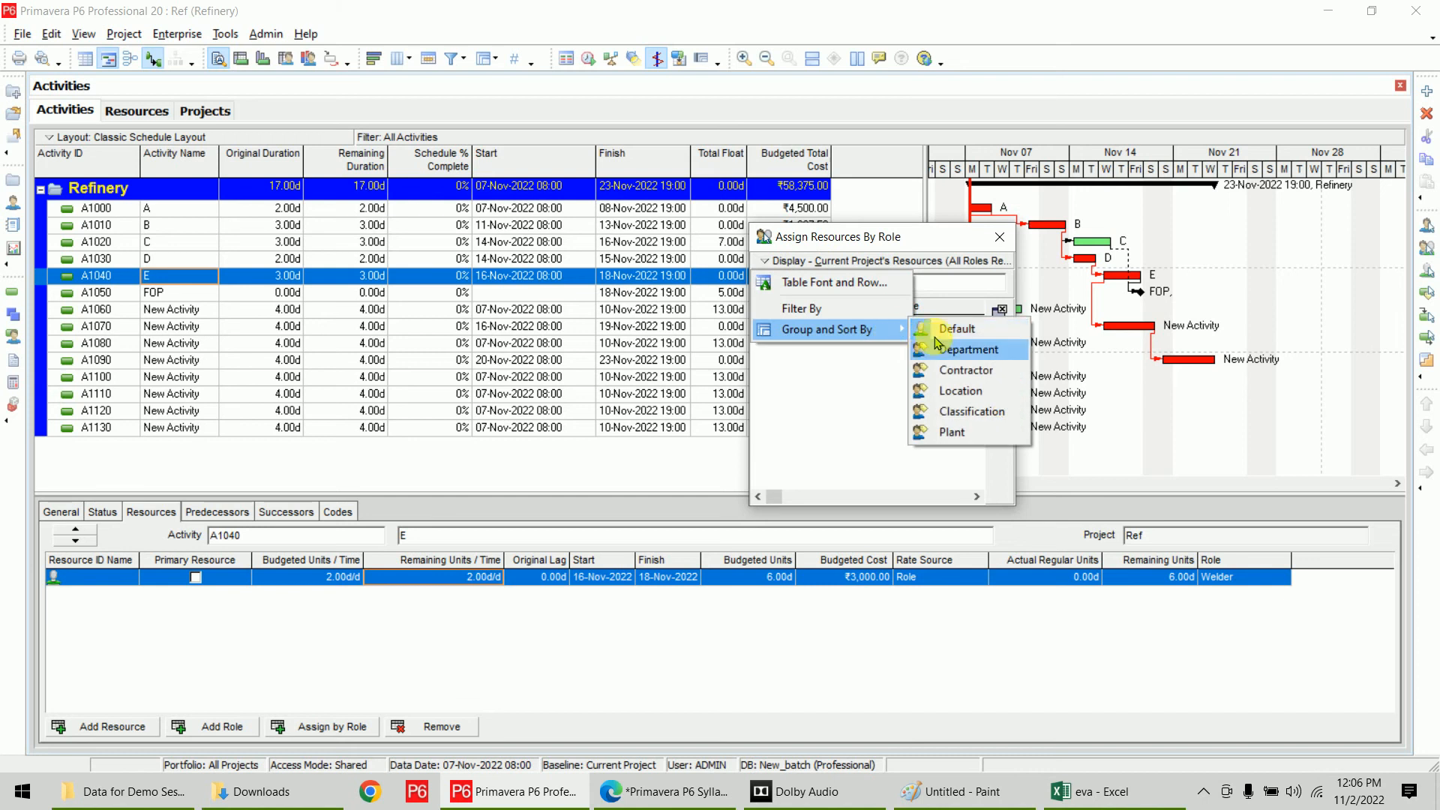
{"action": "left_click", "coordinate": [836, 310]}
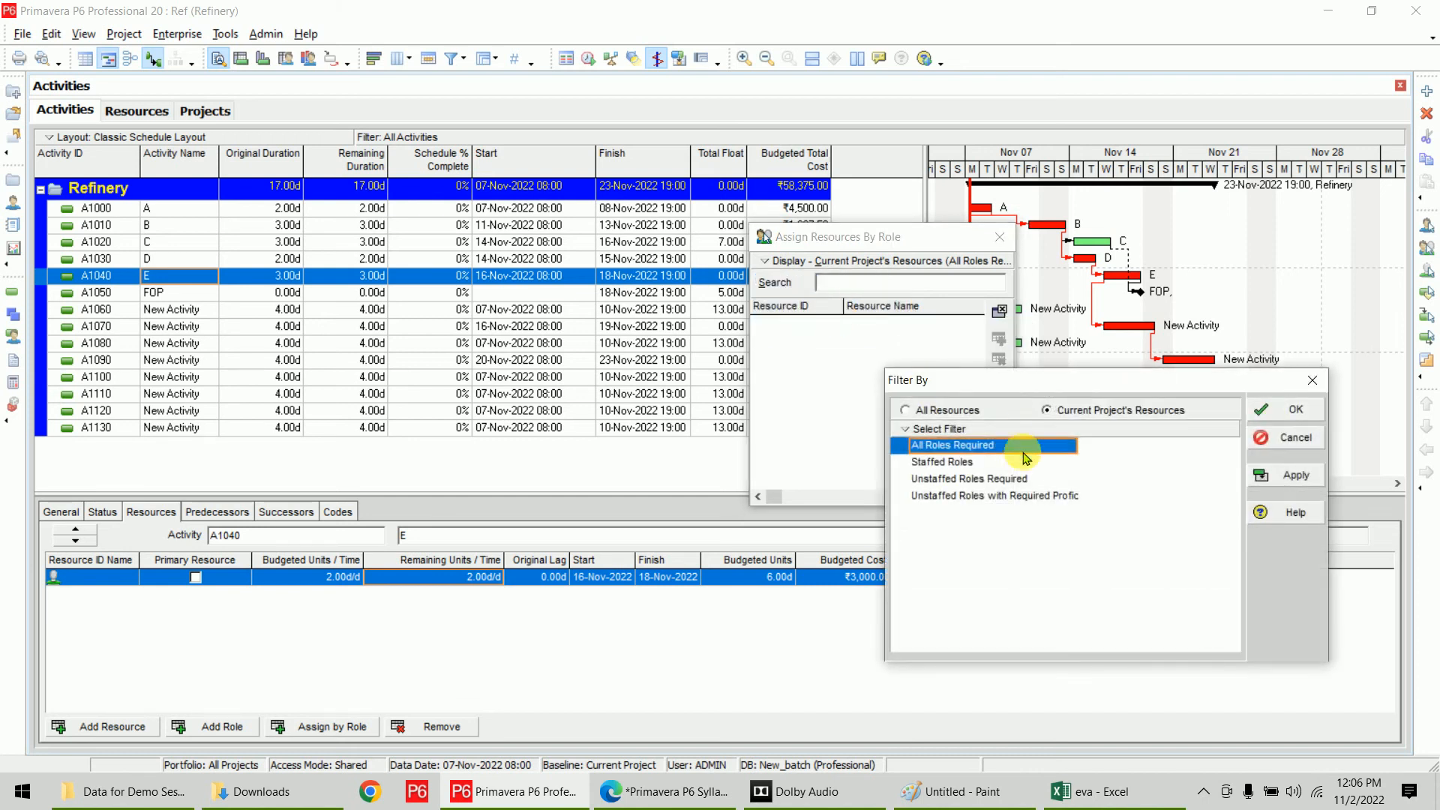
{"action": "left_click", "coordinate": [922, 410]}
{"action": "left_click", "coordinate": [1285, 409]}
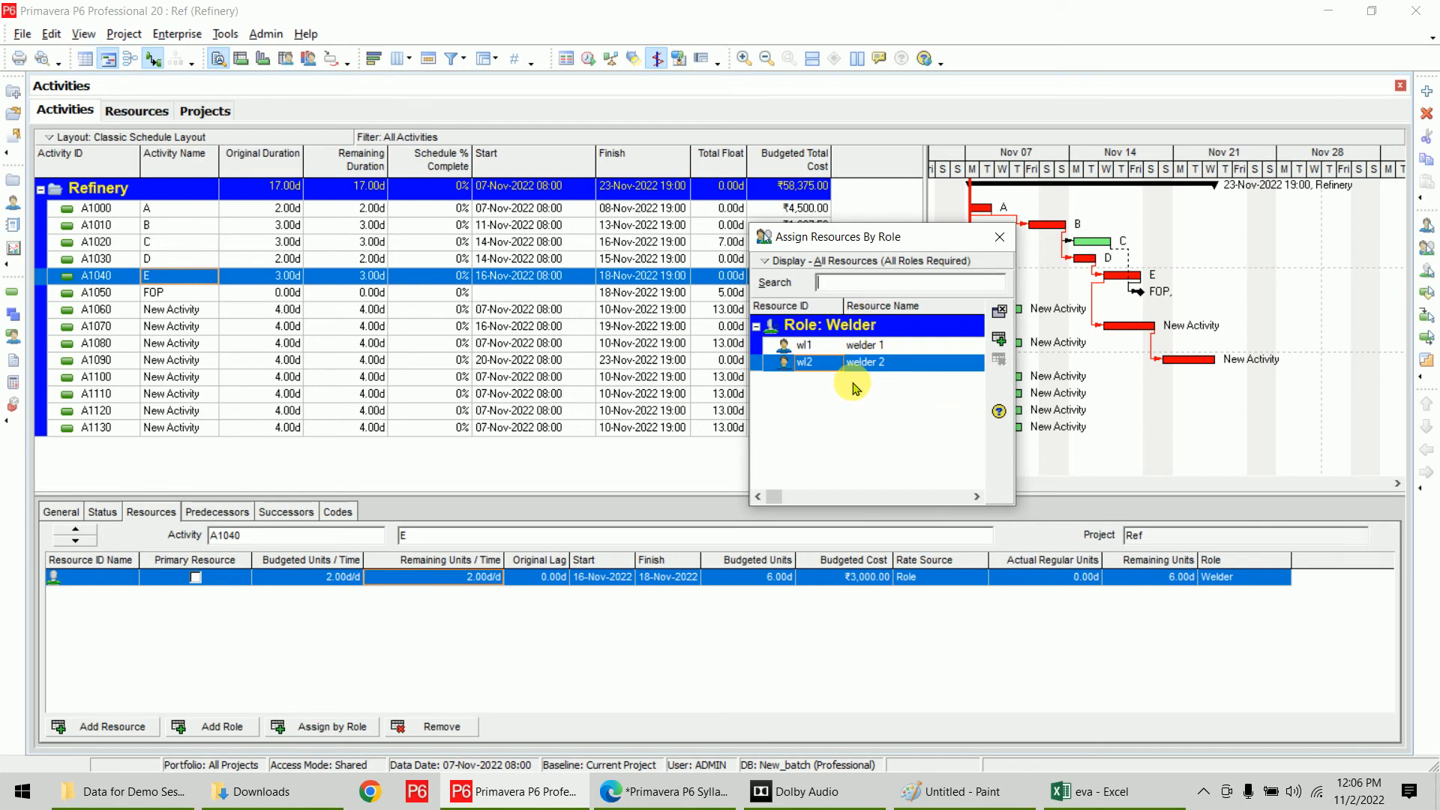
Assign welder 1 to activity E's Welder role assignment, using the Price/Unit for the new assignment
{"action": "double_click", "coordinate": [863, 360]}
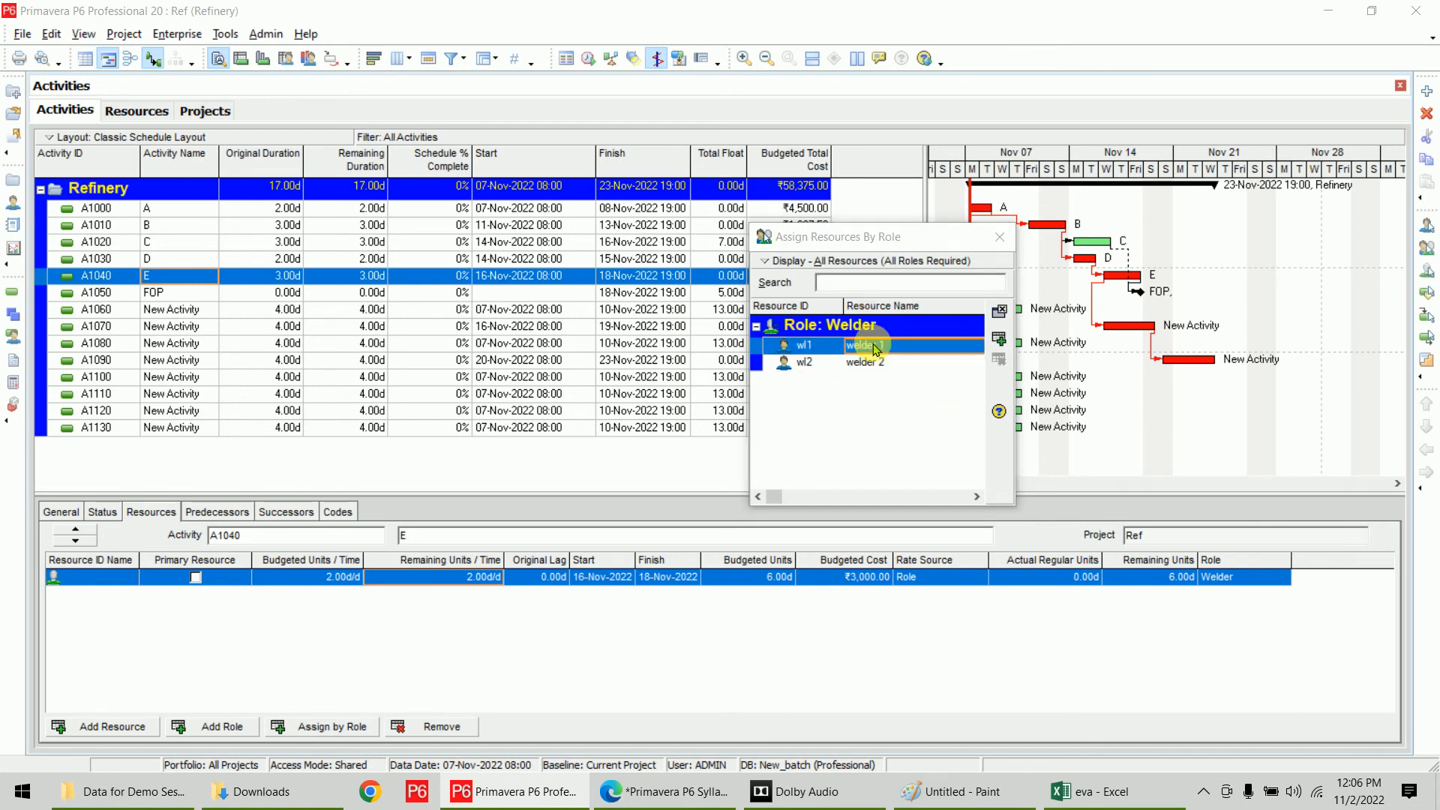
{"action": "left_click", "coordinate": [859, 367]}
{"action": "left_click", "coordinate": [861, 369]}
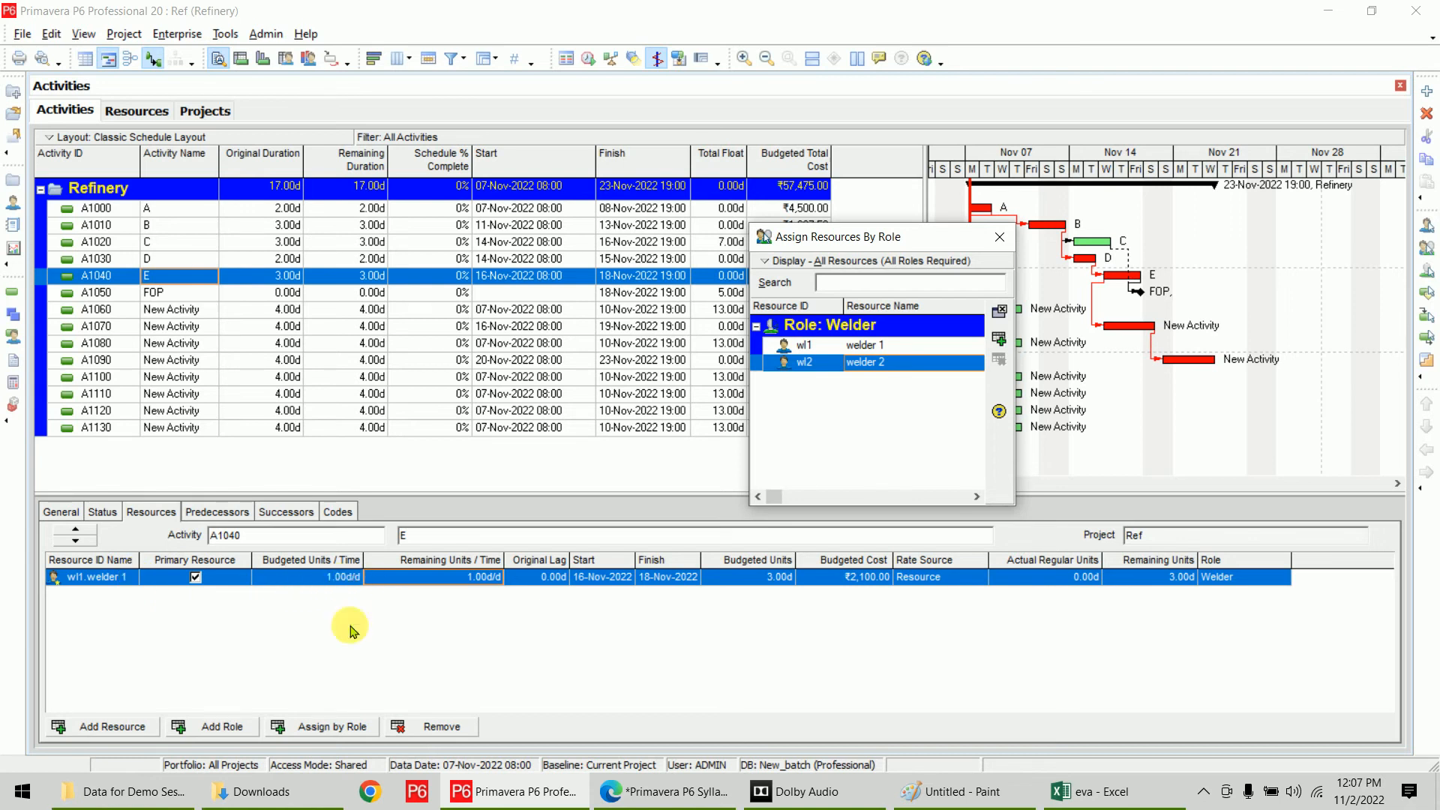
Add another Welder role assignment to activity E and close both assignment dialogs
{"action": "left_click", "coordinate": [229, 727]}
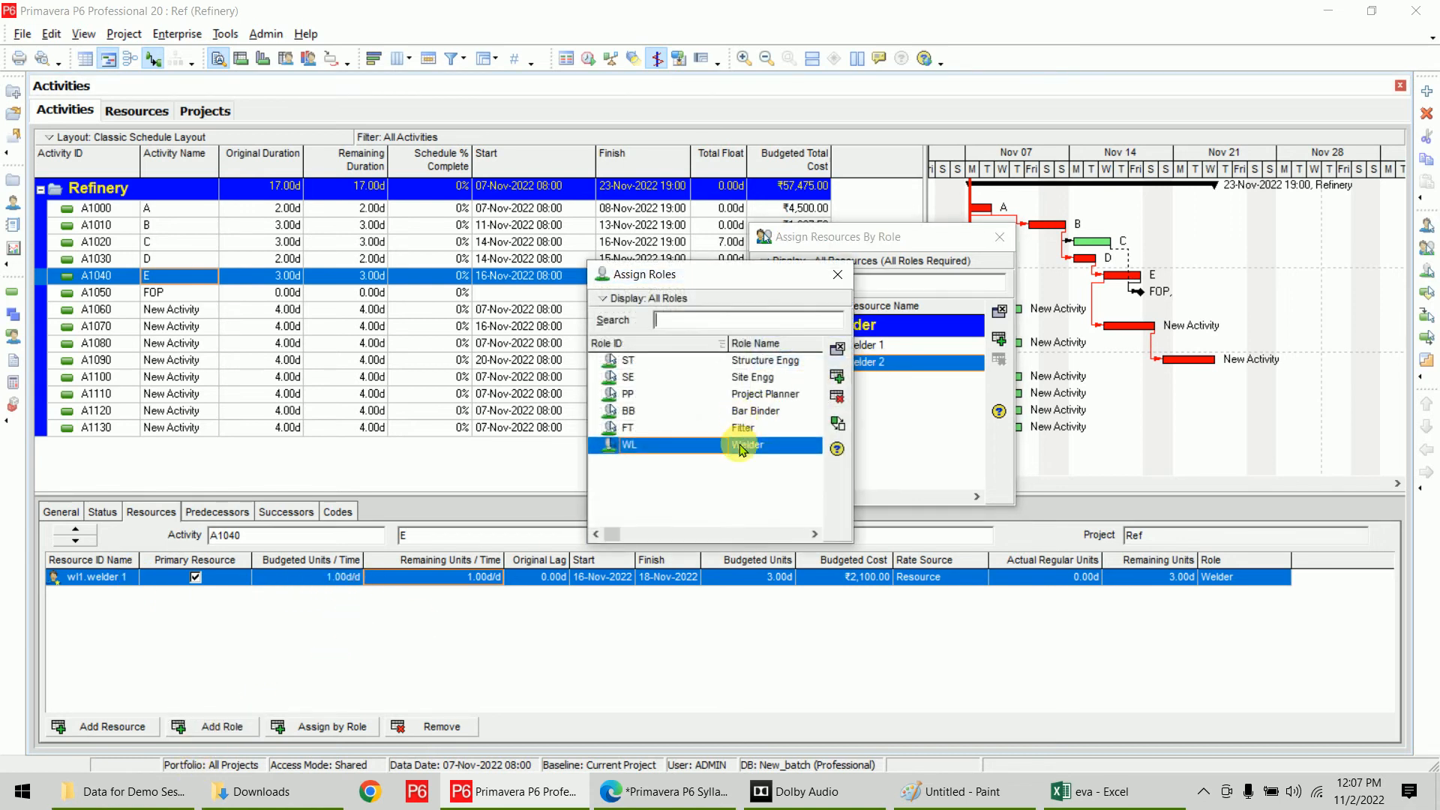
{"action": "double_click", "coordinate": [733, 444]}
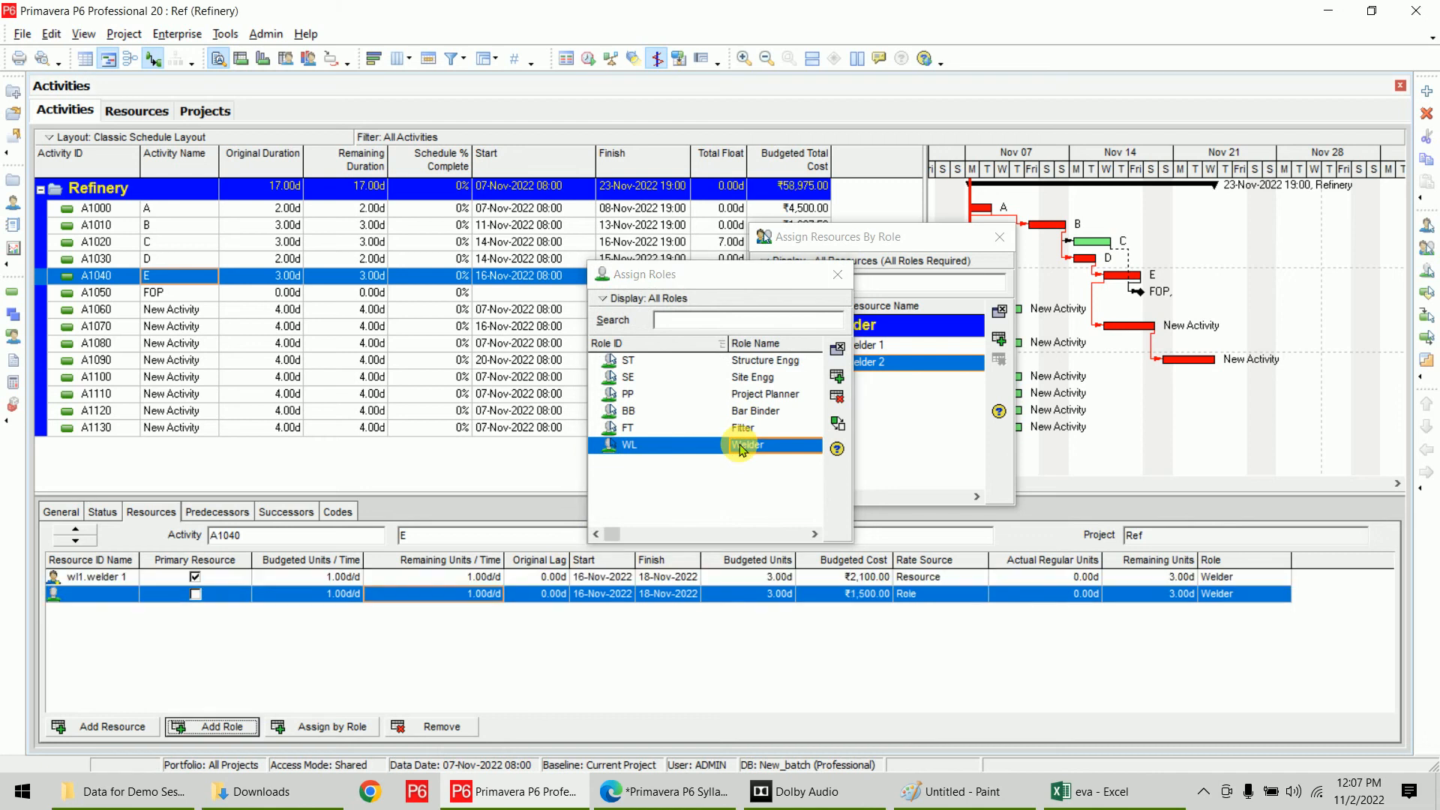
{"action": "left_click", "coordinate": [838, 274]}
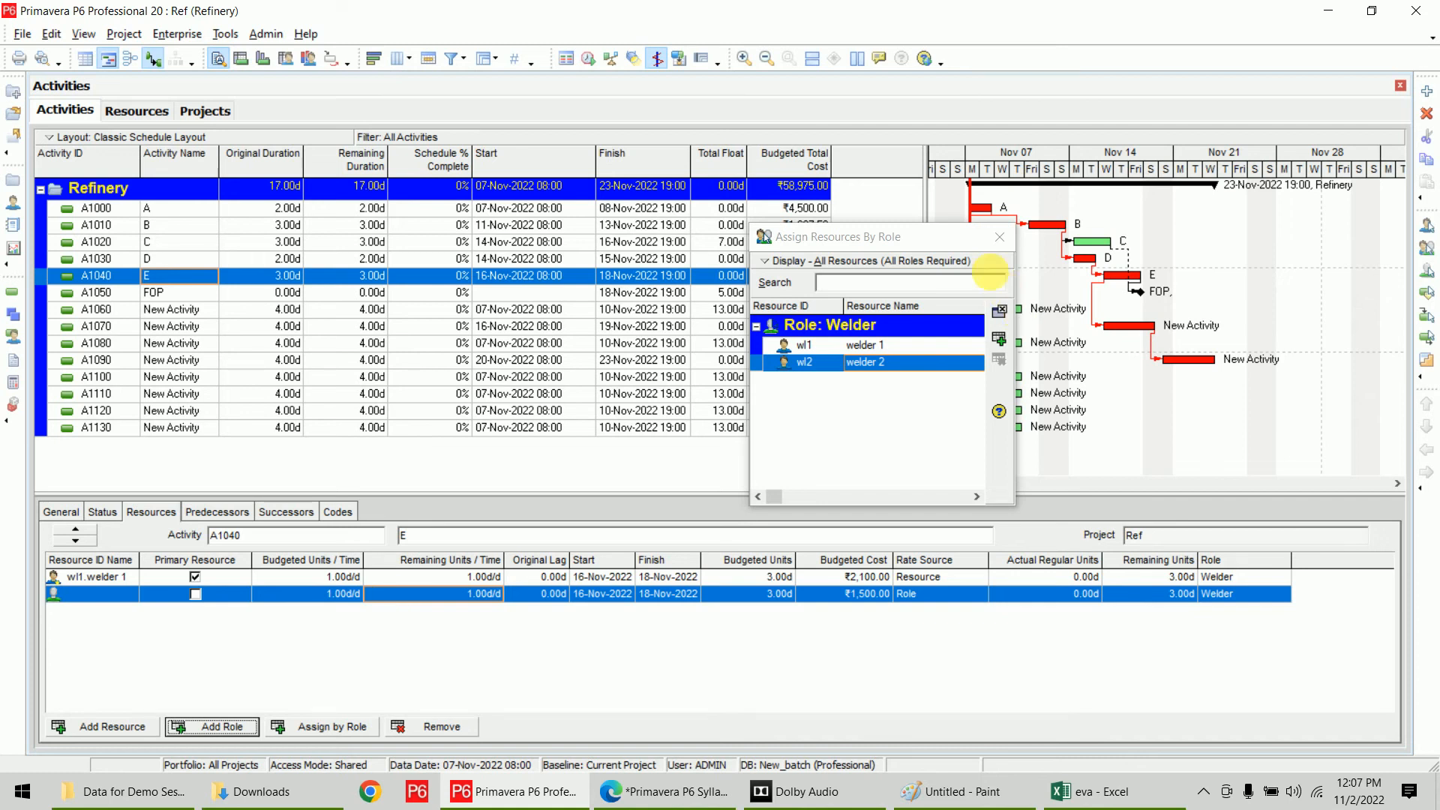
{"action": "left_click", "coordinate": [1000, 237]}
Assign welder 2 by role to activity E's unstaffed Welder assignment, using the new Price/Unit, and close the resource list
{"action": "left_click", "coordinate": [328, 726]}
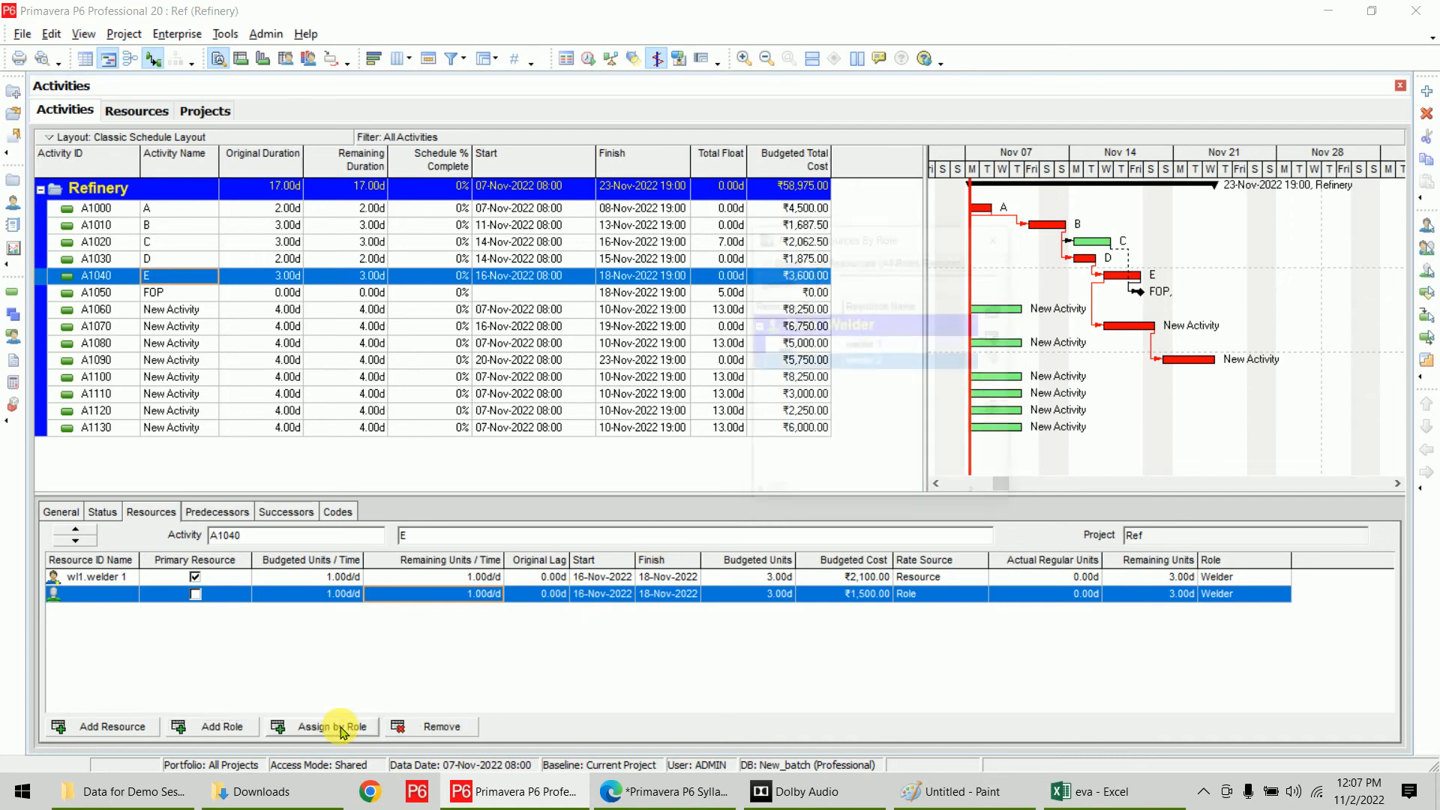
{"action": "double_click", "coordinate": [910, 366]}
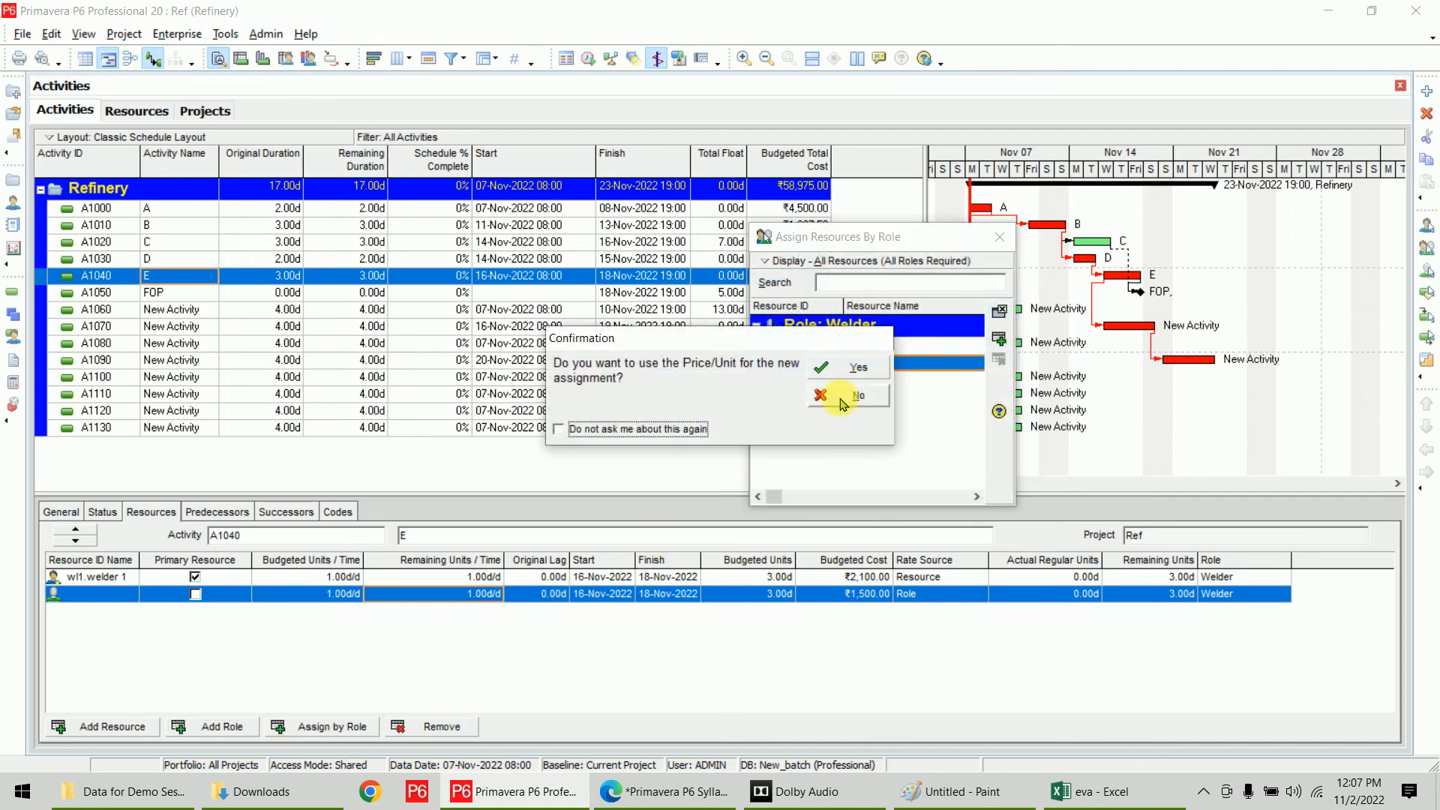
{"action": "left_click", "coordinate": [859, 367]}
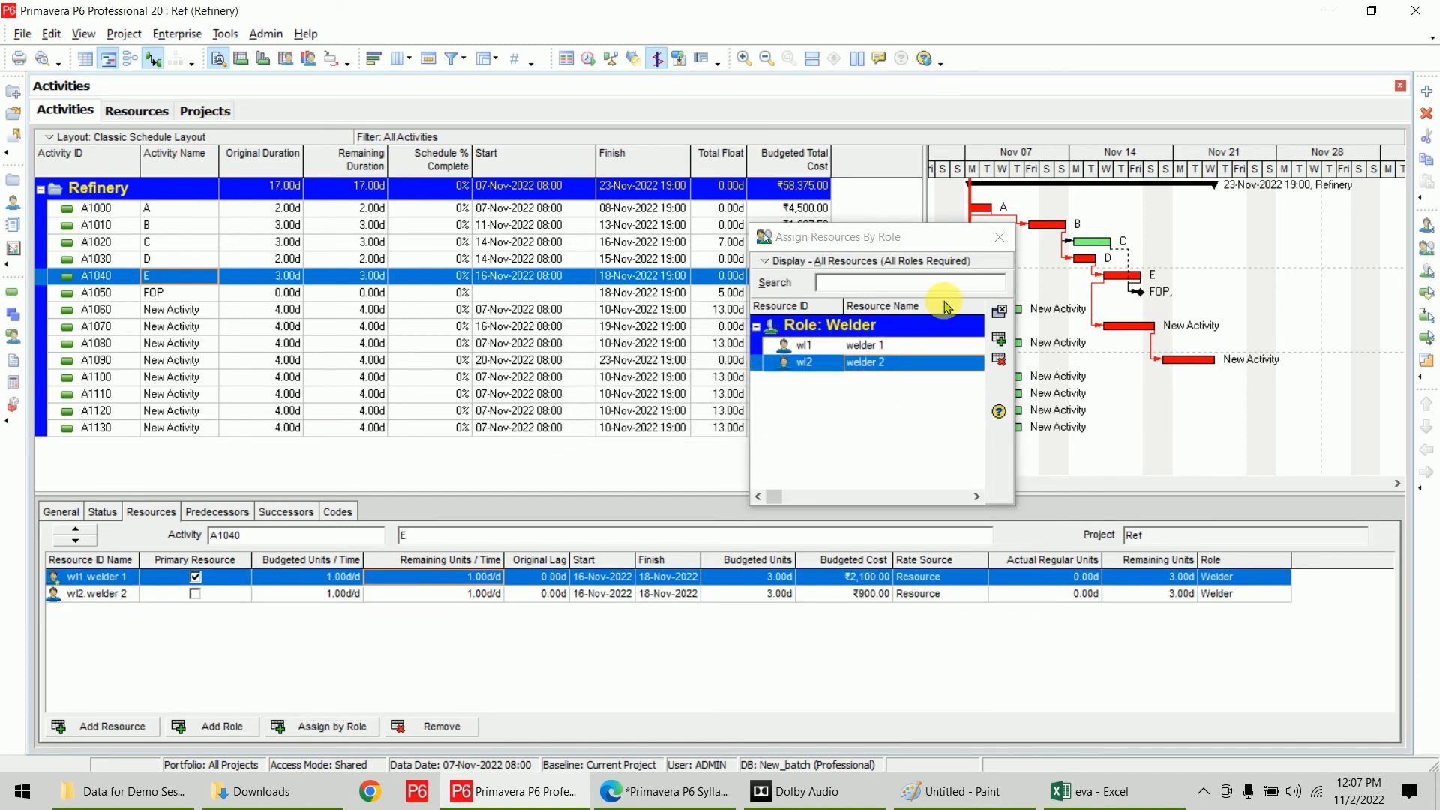
{"action": "left_click", "coordinate": [1000, 237]}
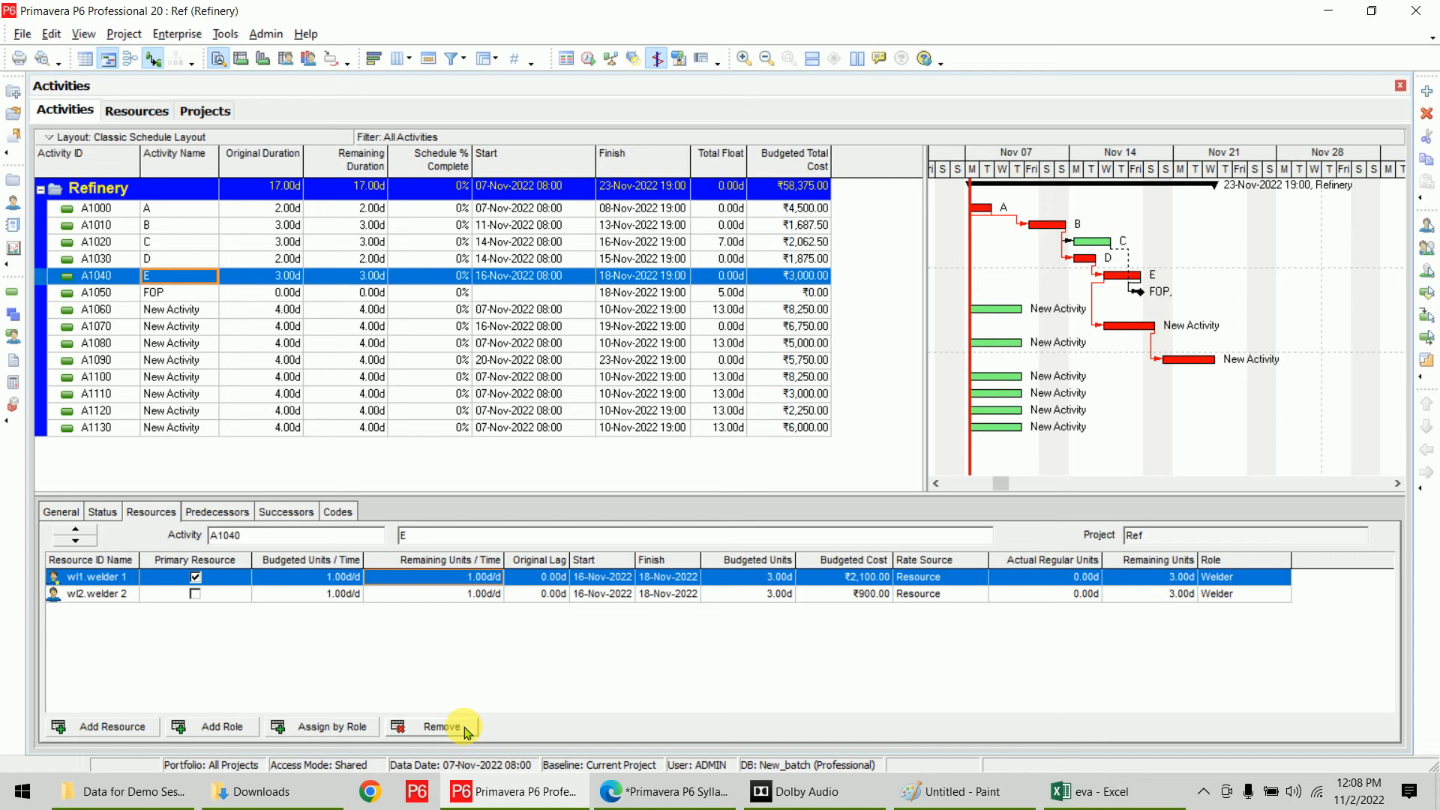
Switch to the Primavera Workbook PDF in Edge and find the Roles exercise on page 15
{"action": "left_click", "coordinate": [653, 791]}
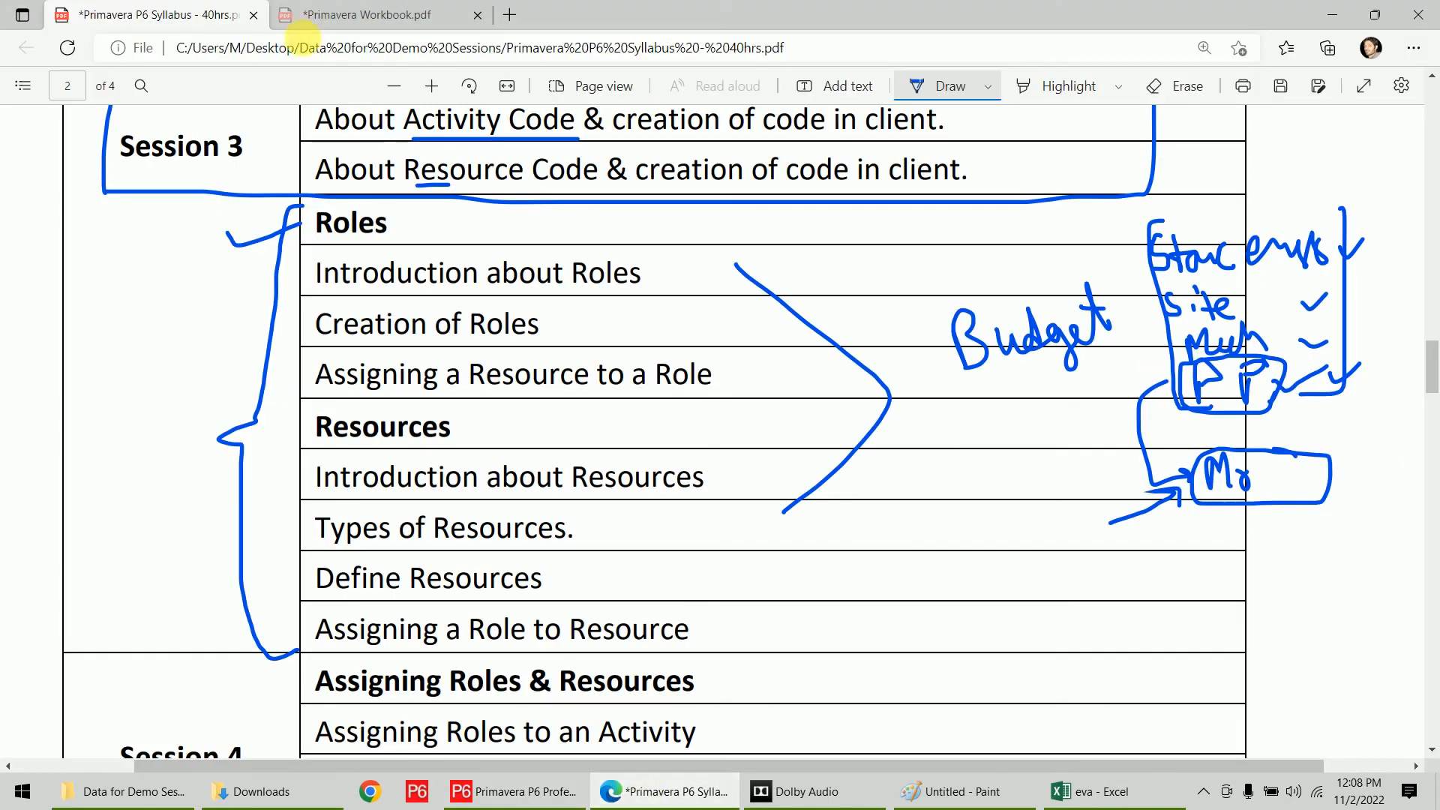
{"action": "left_click", "coordinate": [319, 12]}
{"action": "scroll", "coordinate": [739, 441], "scroll_direction": "down", "scroll_amount": 15}
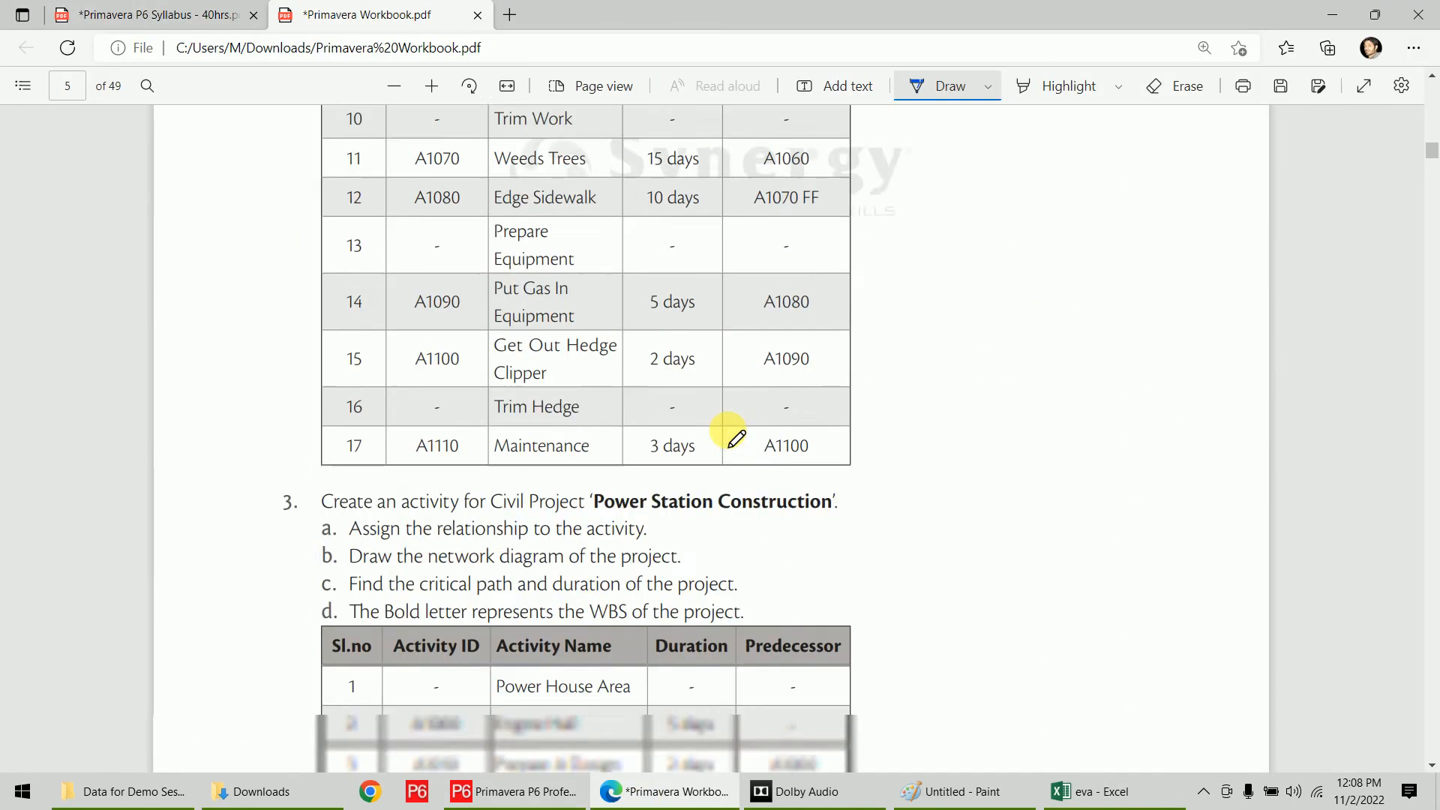
{"action": "scroll", "coordinate": [737, 439], "scroll_direction": "down", "scroll_amount": 15}
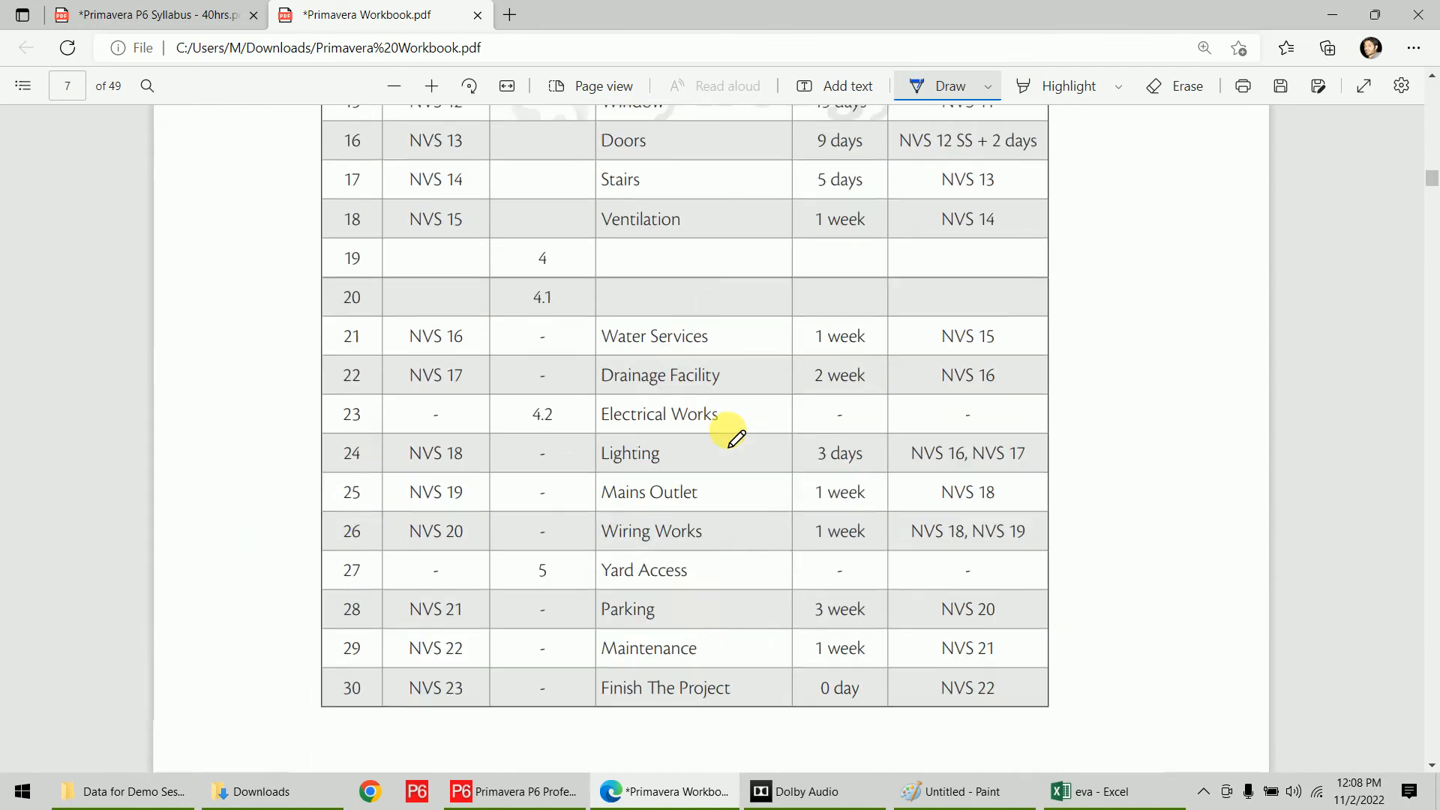
{"action": "scroll", "coordinate": [735, 439], "scroll_direction": "down", "scroll_amount": 5}
{"action": "scroll", "coordinate": [729, 434], "scroll_direction": "down", "scroll_amount": 20}
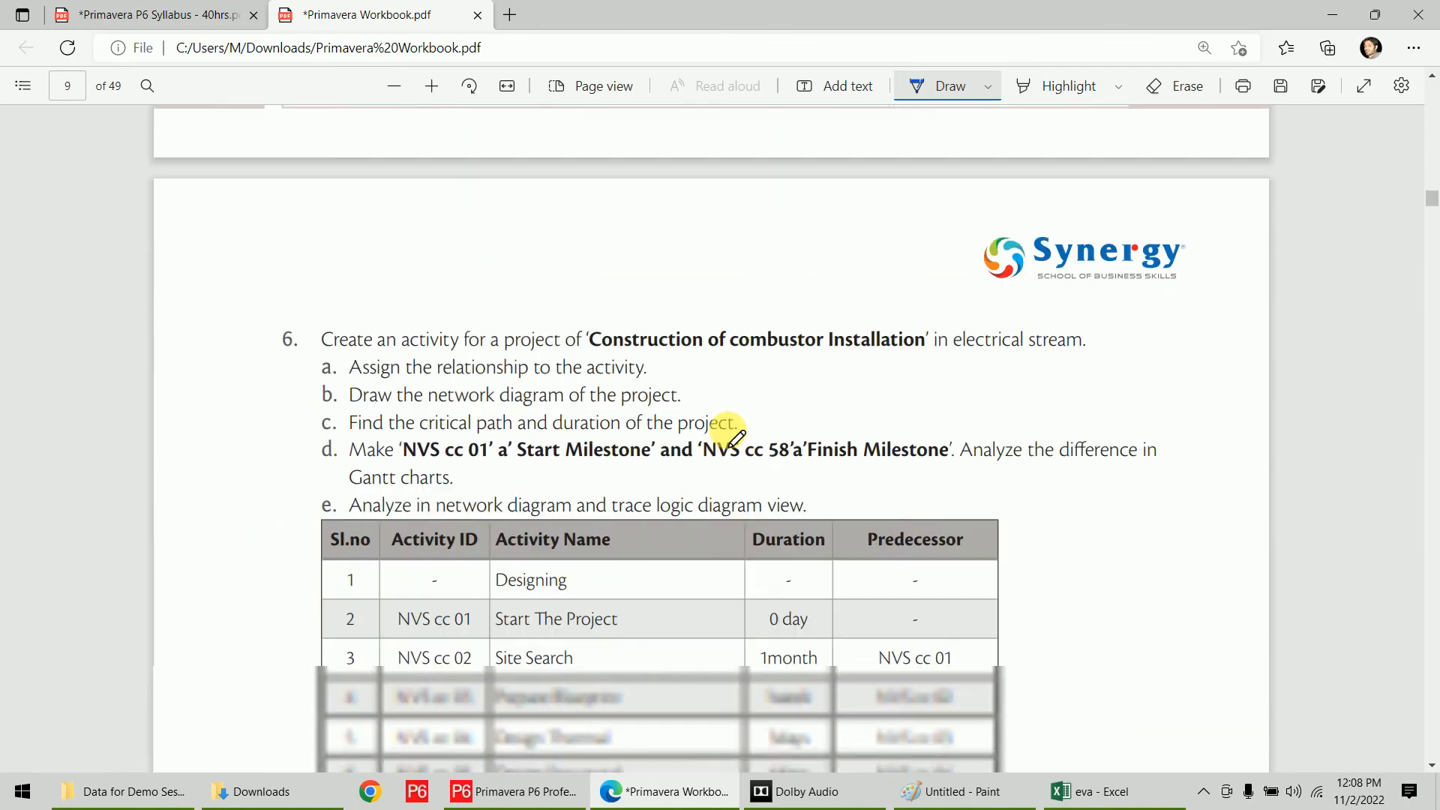
{"action": "scroll", "coordinate": [731, 438], "scroll_direction": "down", "scroll_amount": 20}
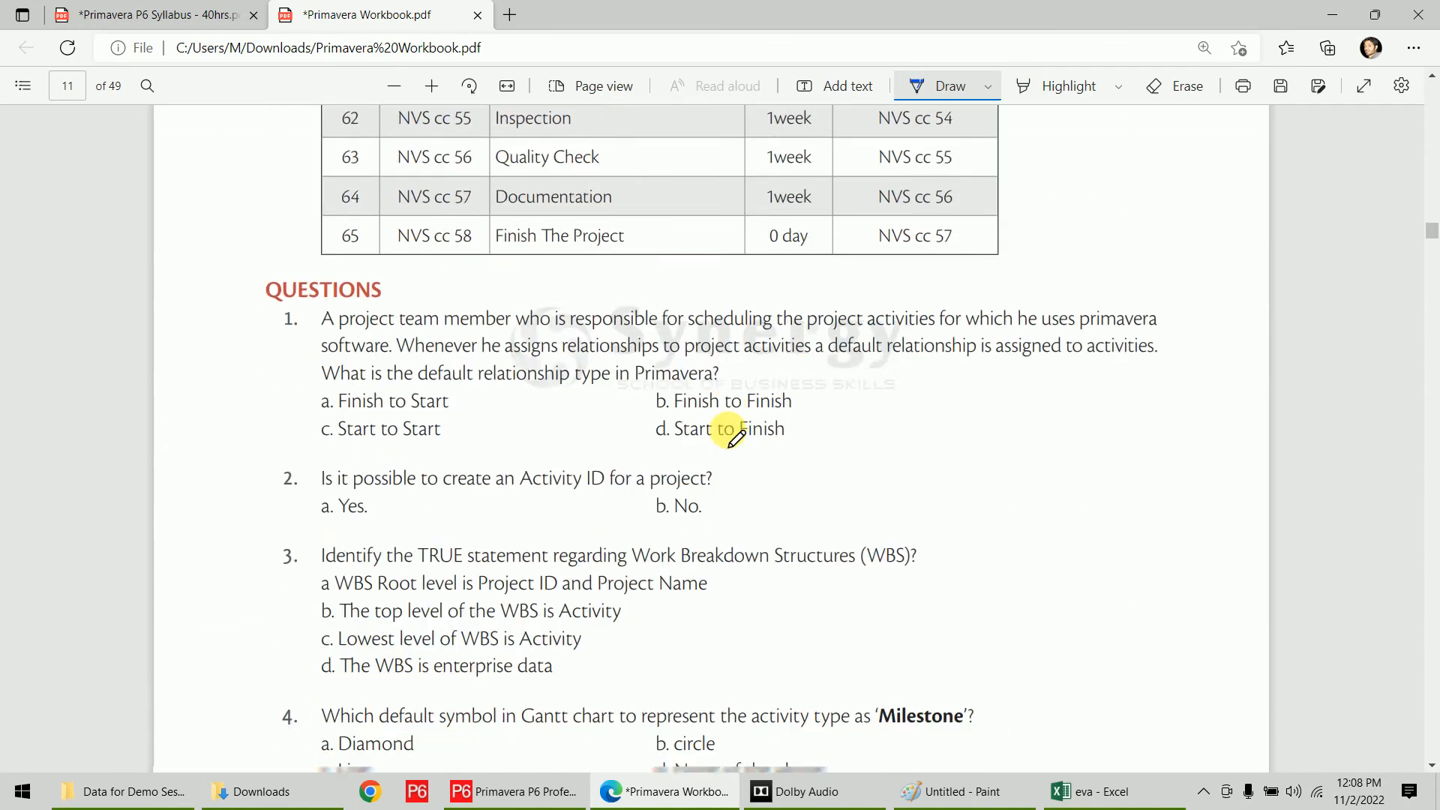
{"action": "scroll", "coordinate": [731, 437], "scroll_direction": "down", "scroll_amount": 20}
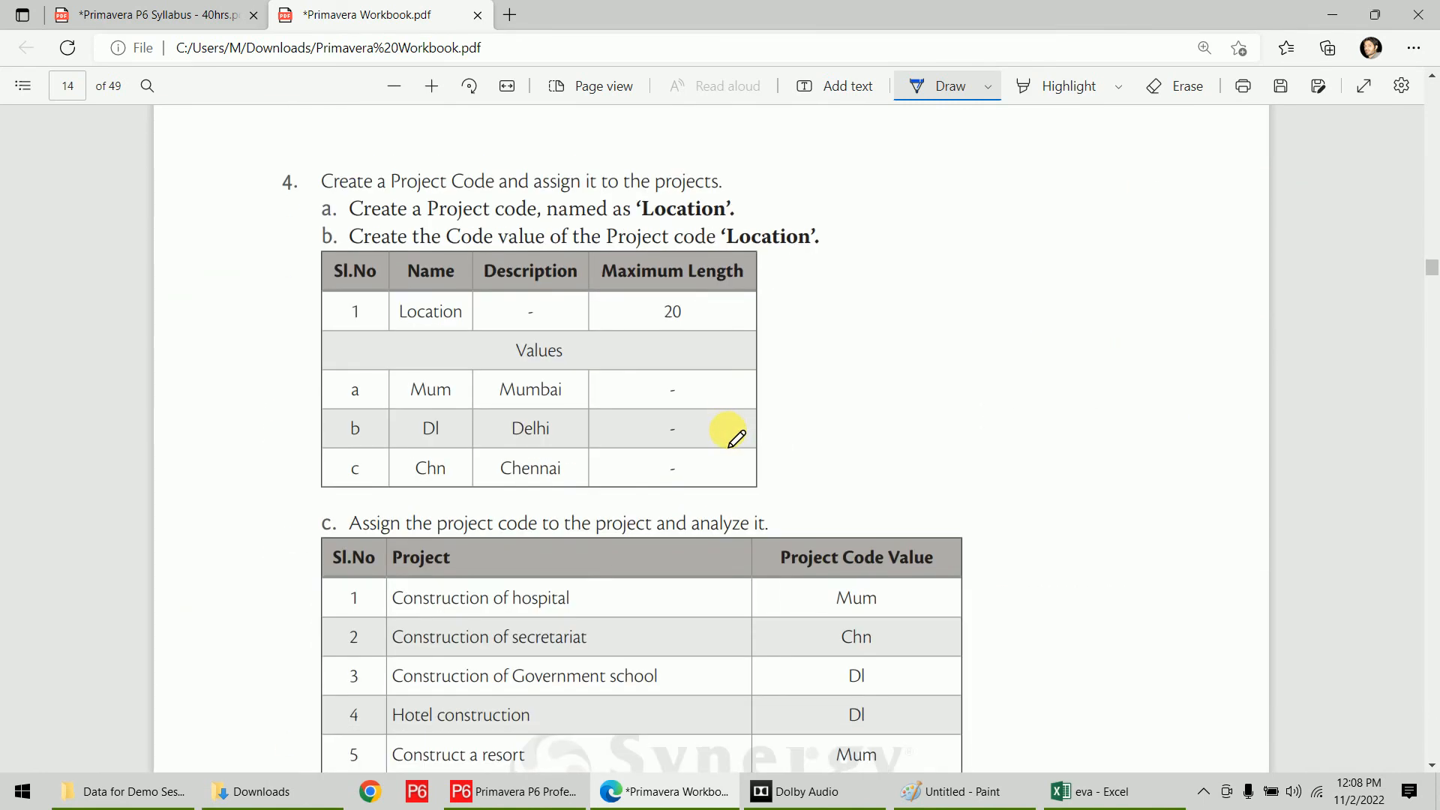
{"action": "scroll", "coordinate": [731, 438], "scroll_direction": "up", "scroll_amount": 15}
{"action": "scroll", "coordinate": [731, 437], "scroll_direction": "down", "scroll_amount": 3}
{"action": "scroll", "coordinate": [735, 437], "scroll_direction": "down", "scroll_amount": 20}
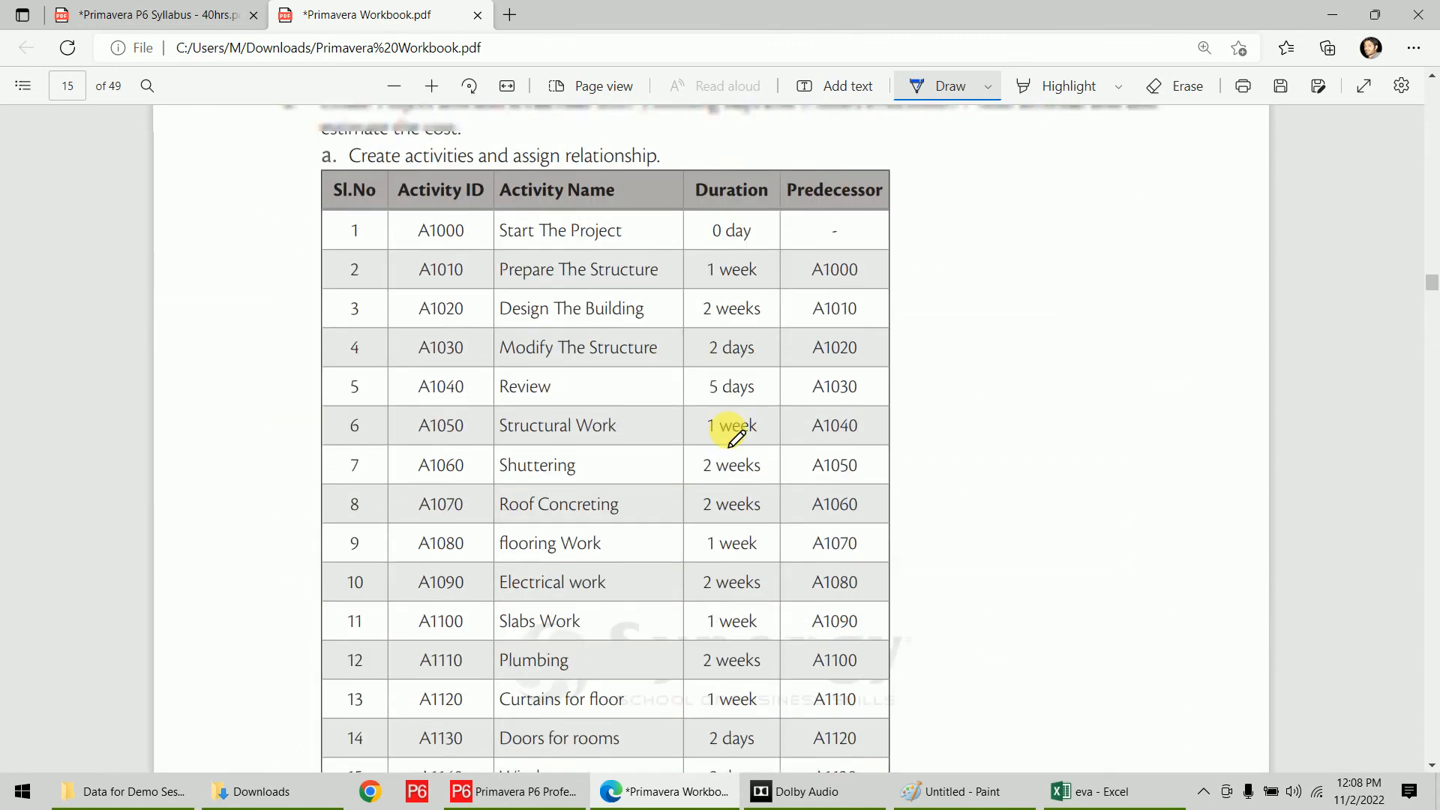
{"action": "scroll", "coordinate": [734, 437], "scroll_direction": "up", "scroll_amount": 2}
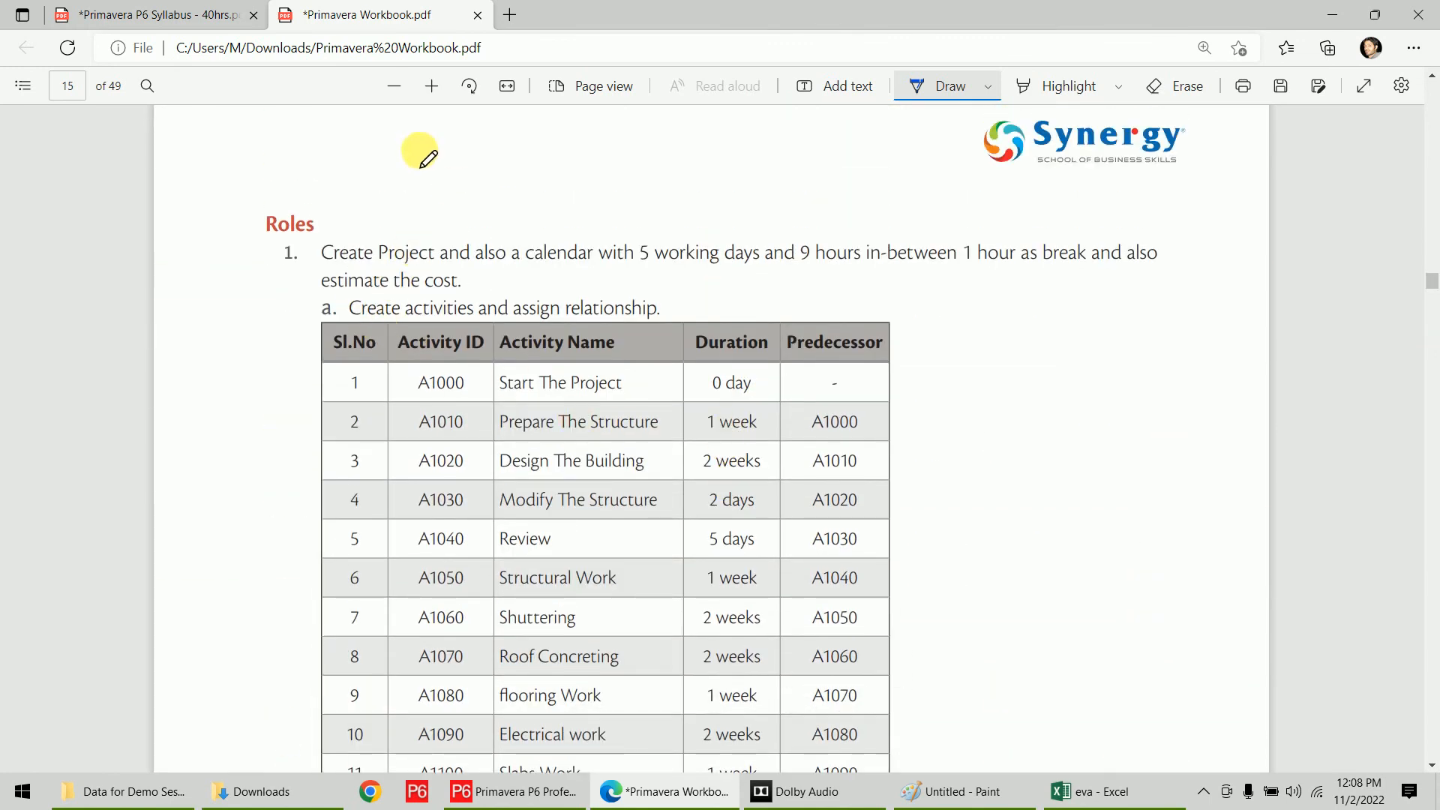
{"action": "double_click", "coordinate": [66, 90]}
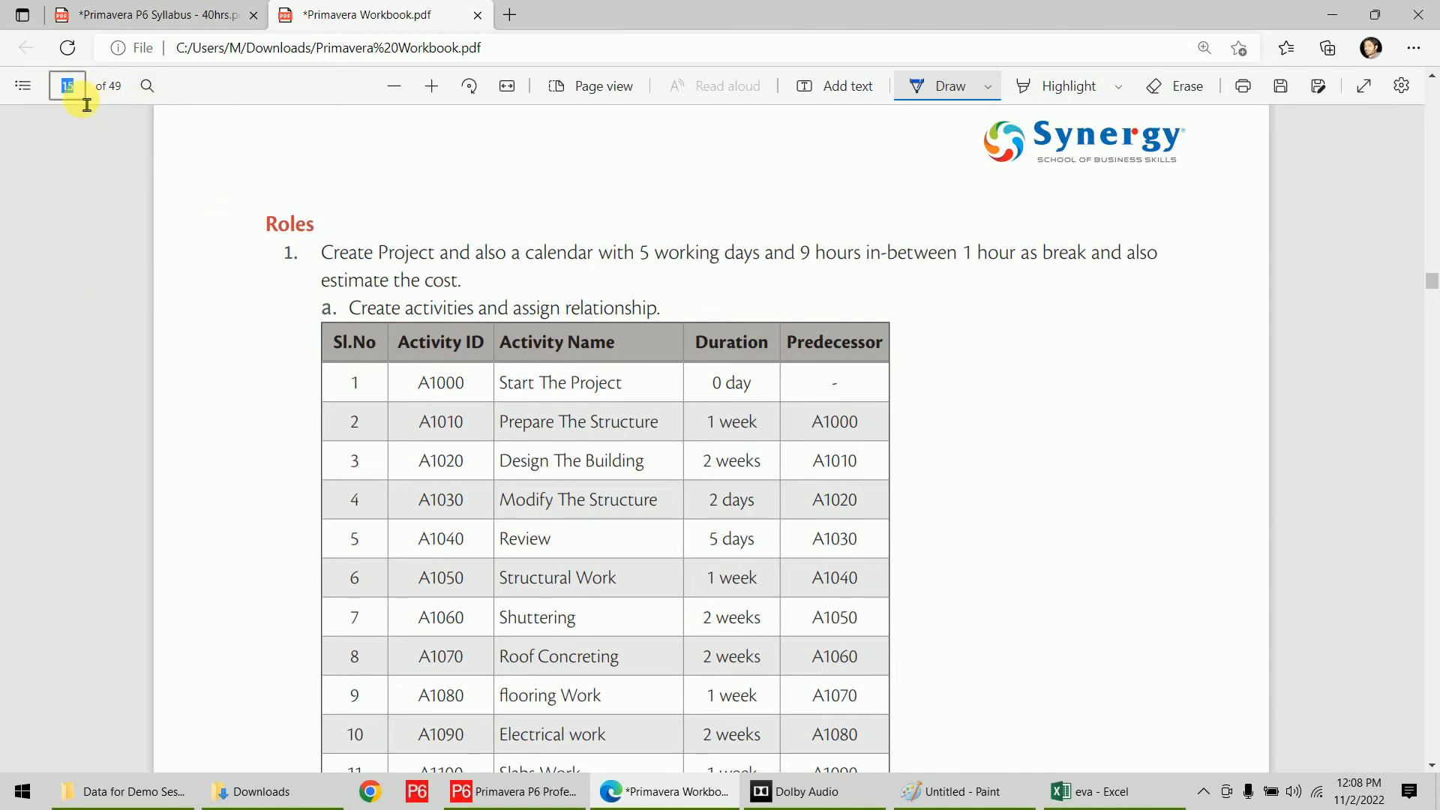
Tick the Roles heading and underline "5 working days", "9 hours in-between 1 hour as break and also" and "estimate the cost"
{"action": "left_click", "coordinate": [217, 200]}
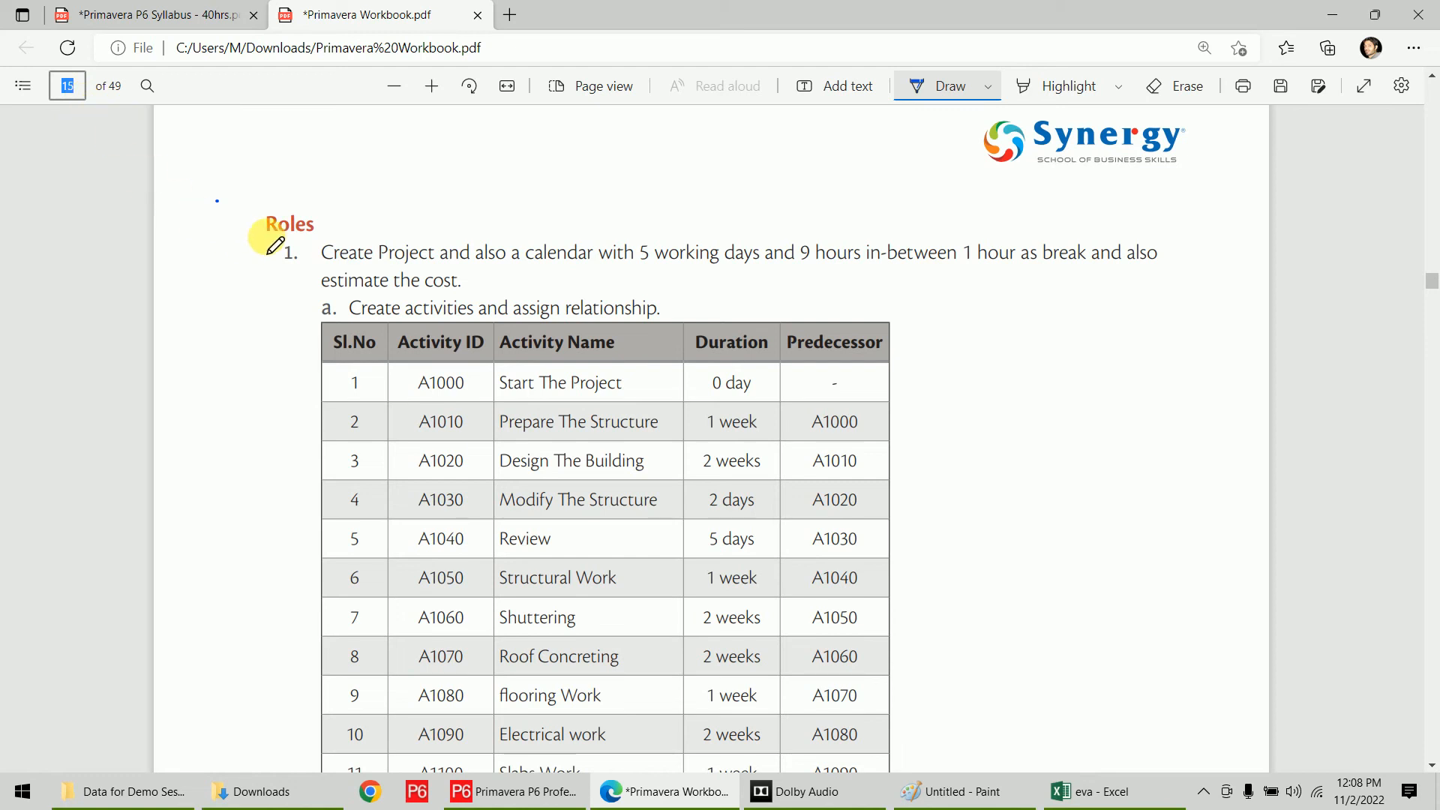
{"action": "left_click_drag", "start_coordinate": [231, 210], "coordinate": [302, 195]}
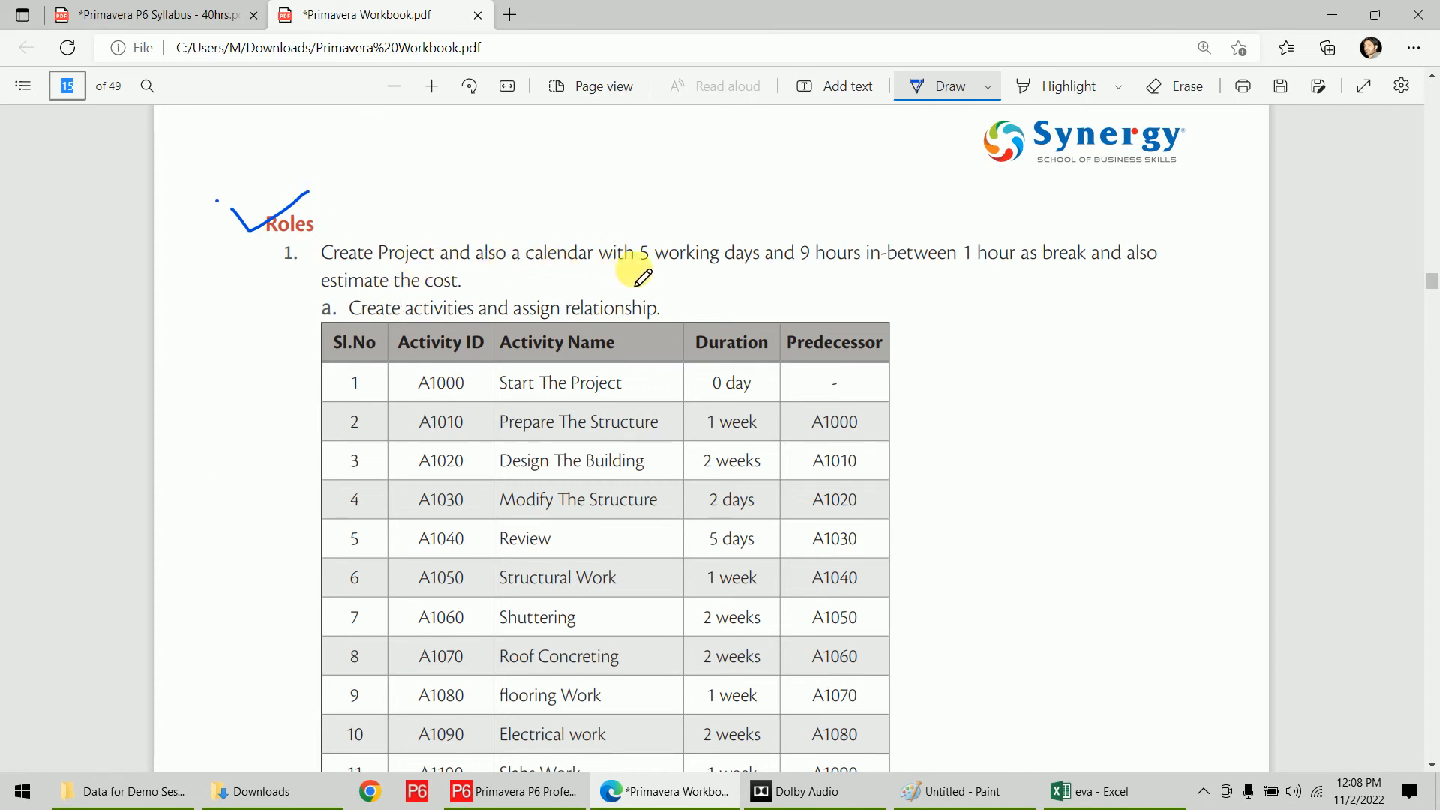
{"action": "left_click_drag", "start_coordinate": [631, 269], "coordinate": [1148, 275]}
{"action": "left_click_drag", "start_coordinate": [294, 290], "coordinate": [491, 290]}
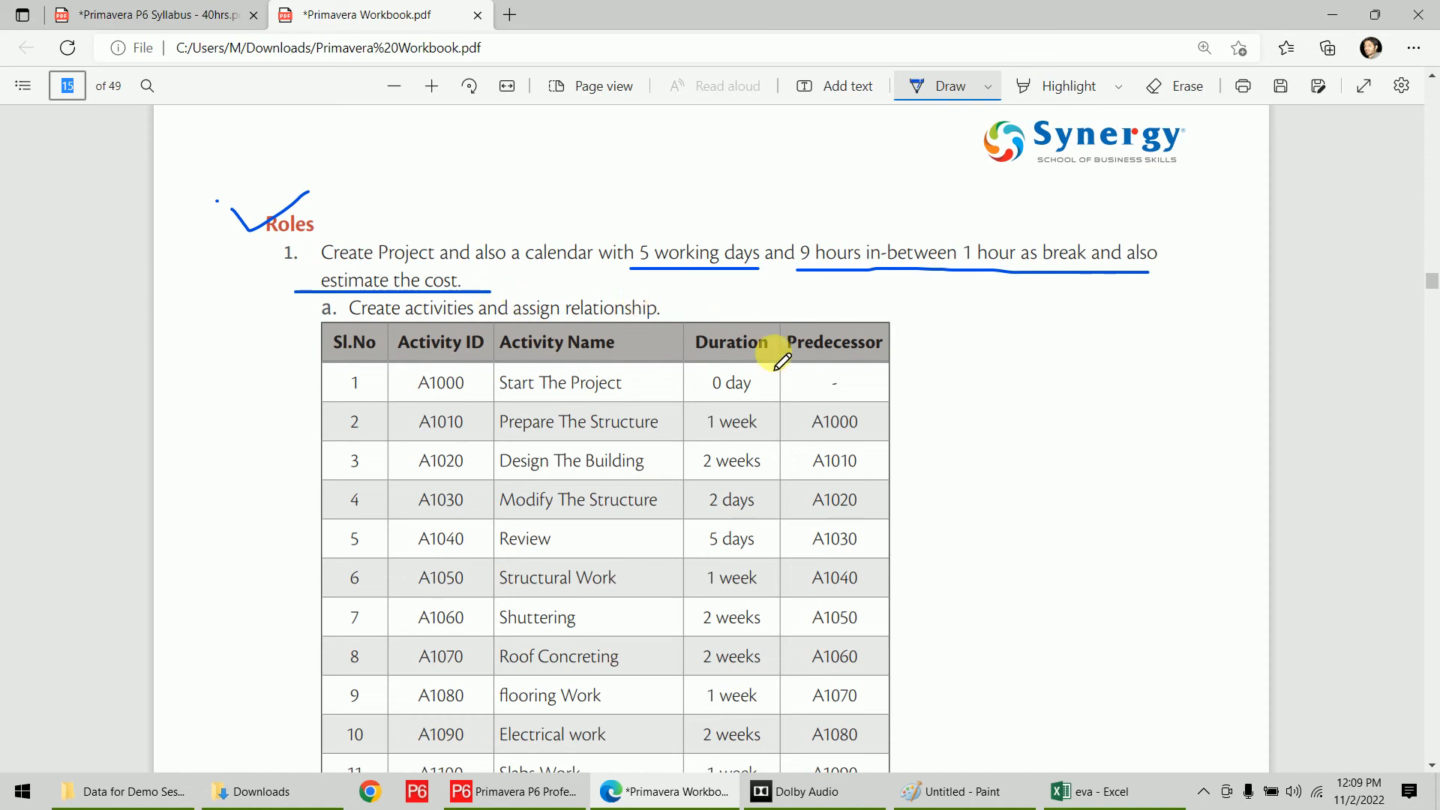
Draw a vertical pen line beside the "Create a Role" price table of the Roles exercise
{"action": "scroll", "coordinate": [820, 370], "scroll_direction": "down", "scroll_amount": 3}
{"action": "scroll", "coordinate": [875, 221], "scroll_direction": "down", "scroll_amount": 6}
{"action": "scroll", "coordinate": [872, 237], "scroll_direction": "down", "scroll_amount": 1}
{"action": "left_click_drag", "start_coordinate": [720, 379], "coordinate": [729, 604]}
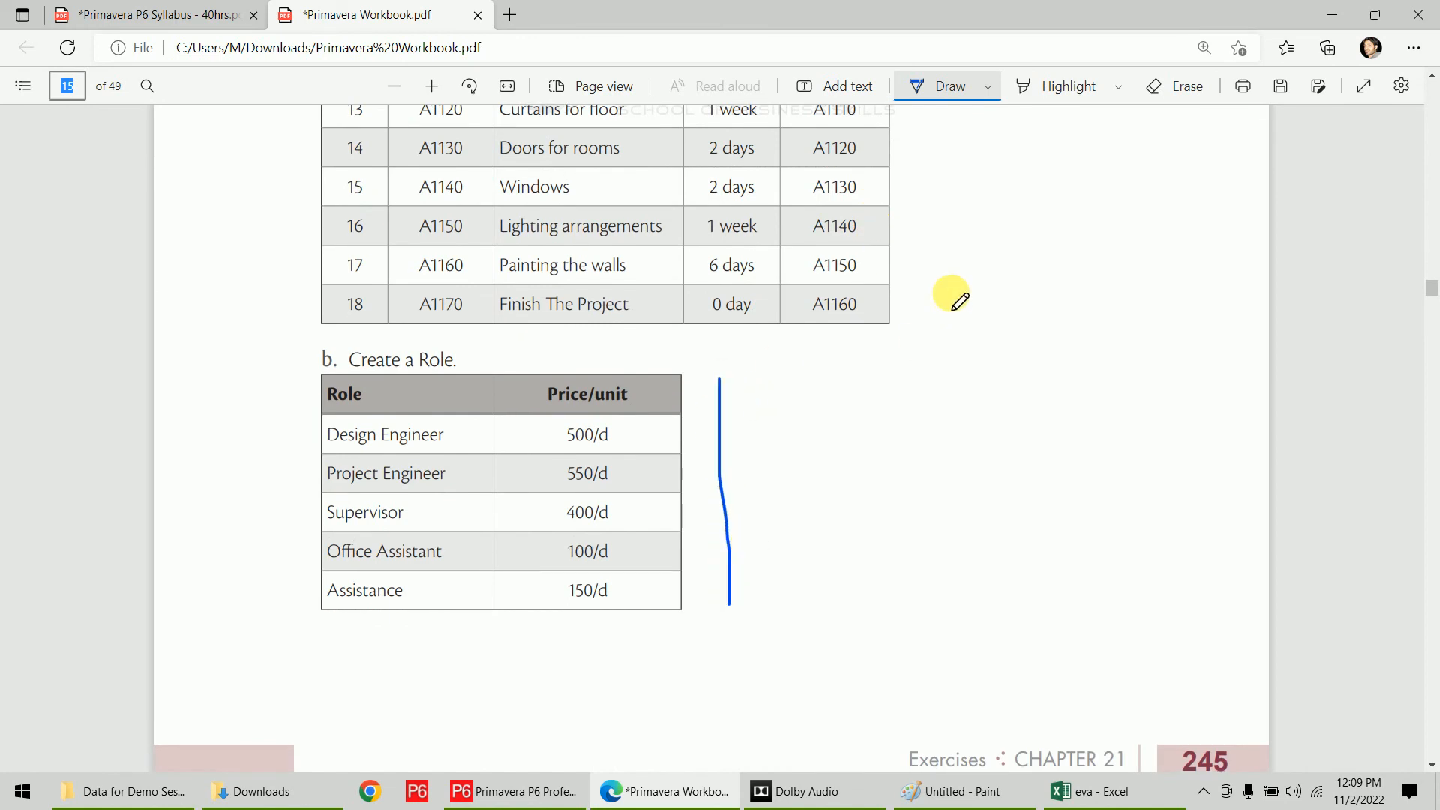
Review the exercise's calendar and activity requirements, and draw a vertical pen line along the role names in the "Create a Role" table
{"action": "scroll", "coordinate": [951, 294], "scroll_direction": "up", "scroll_amount": 10}
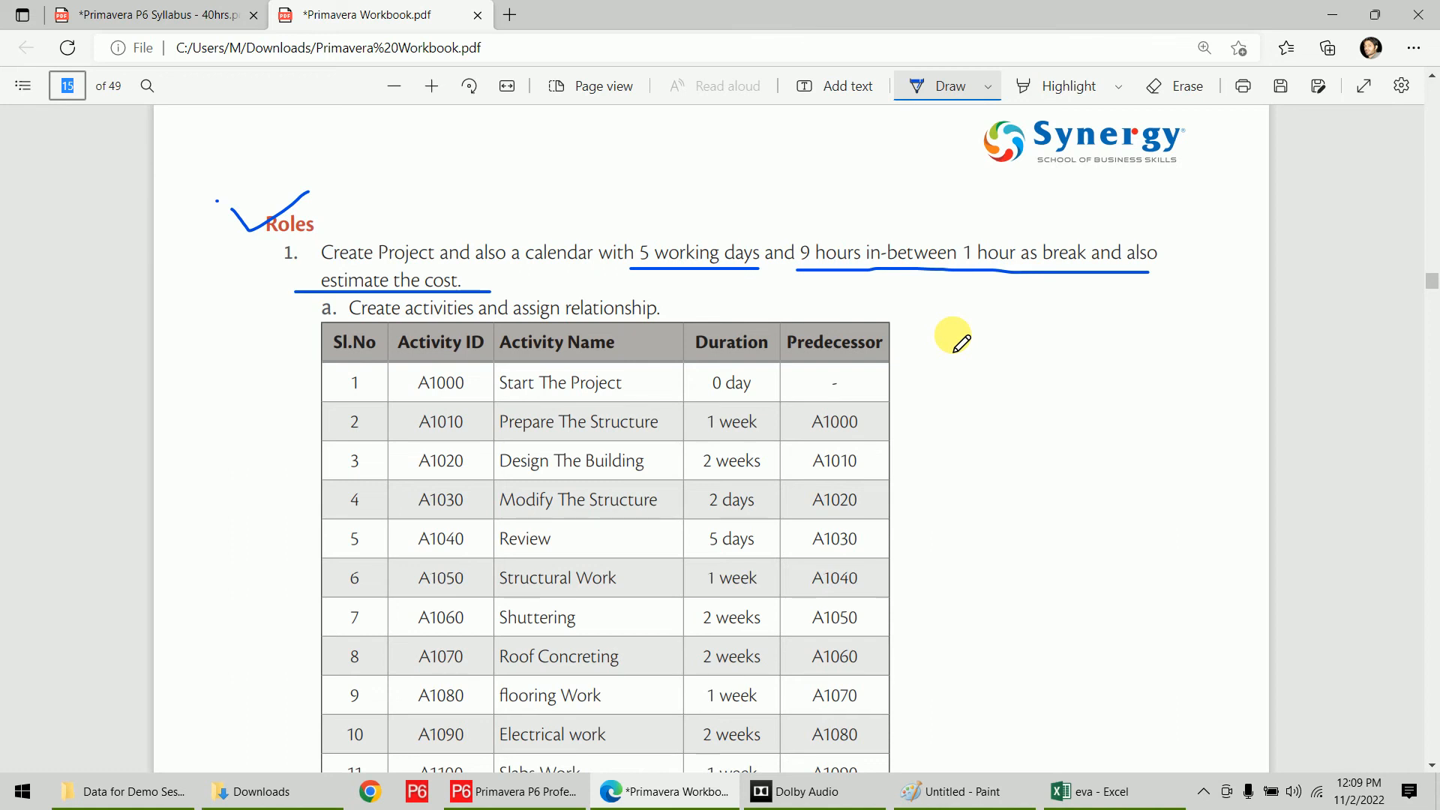
{"action": "scroll", "coordinate": [832, 212], "scroll_direction": "down", "scroll_amount": 3}
{"action": "scroll", "coordinate": [840, 375], "scroll_direction": "up", "scroll_amount": 4}
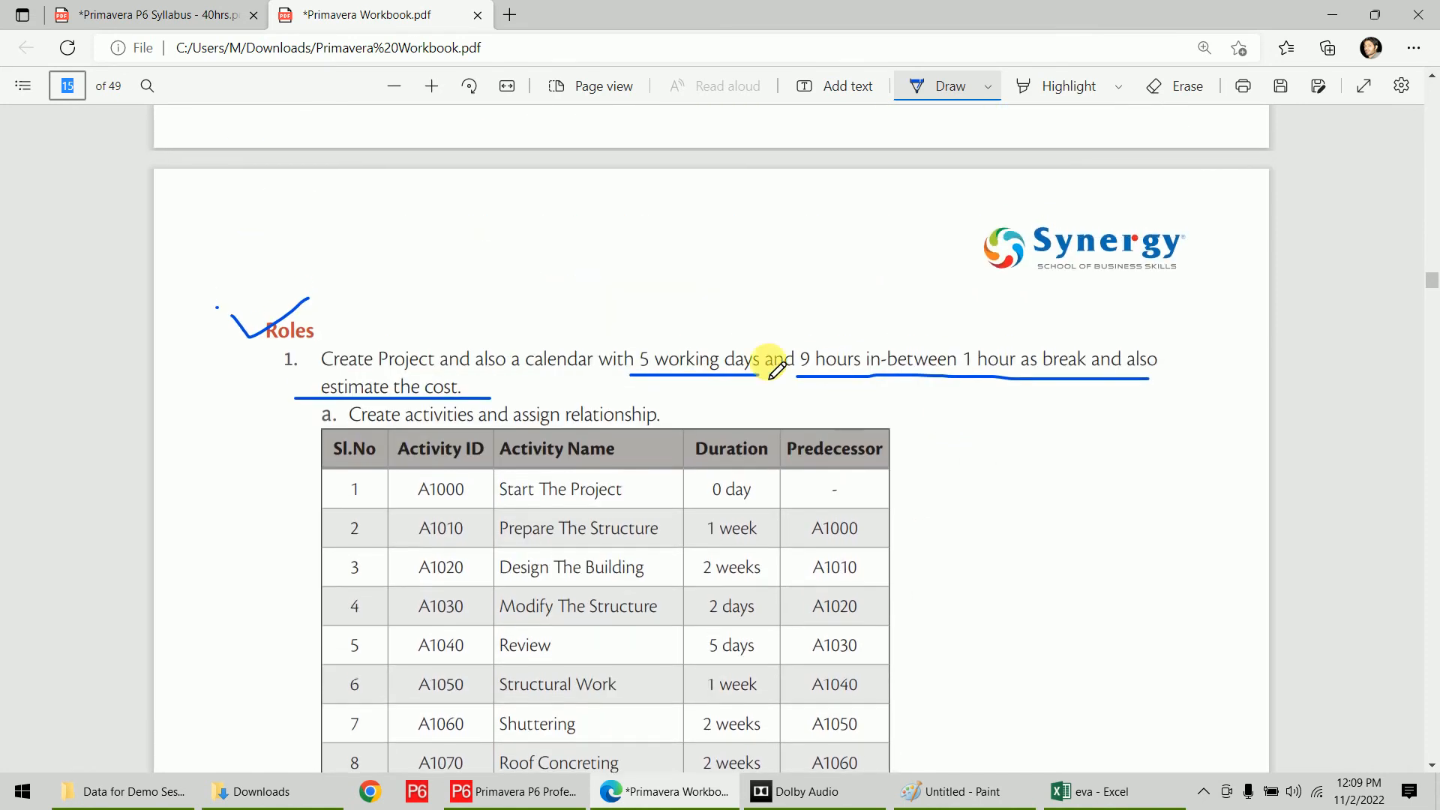
{"action": "scroll", "coordinate": [819, 476], "scroll_direction": "down", "scroll_amount": 3}
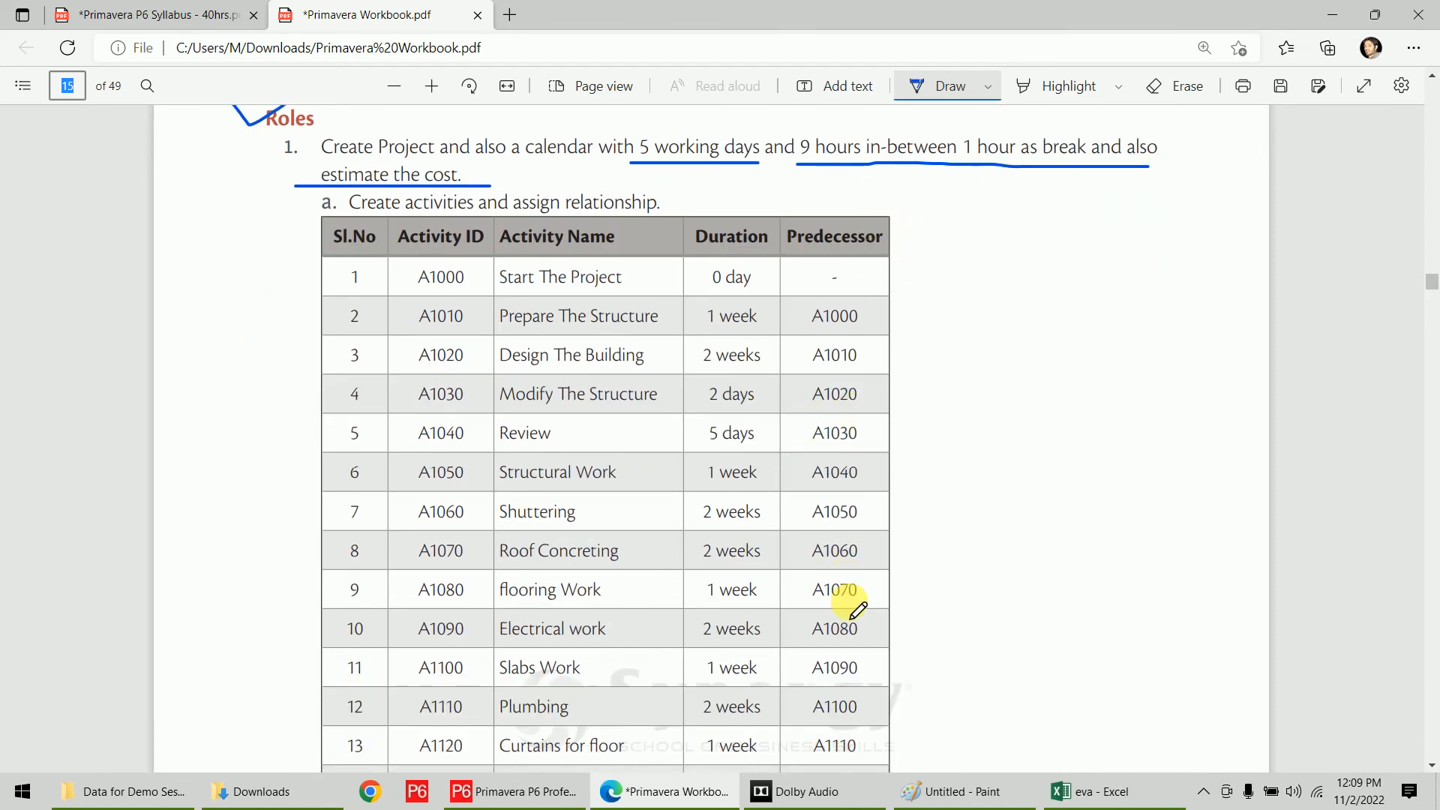
{"action": "scroll", "coordinate": [852, 617], "scroll_direction": "down", "scroll_amount": 7}
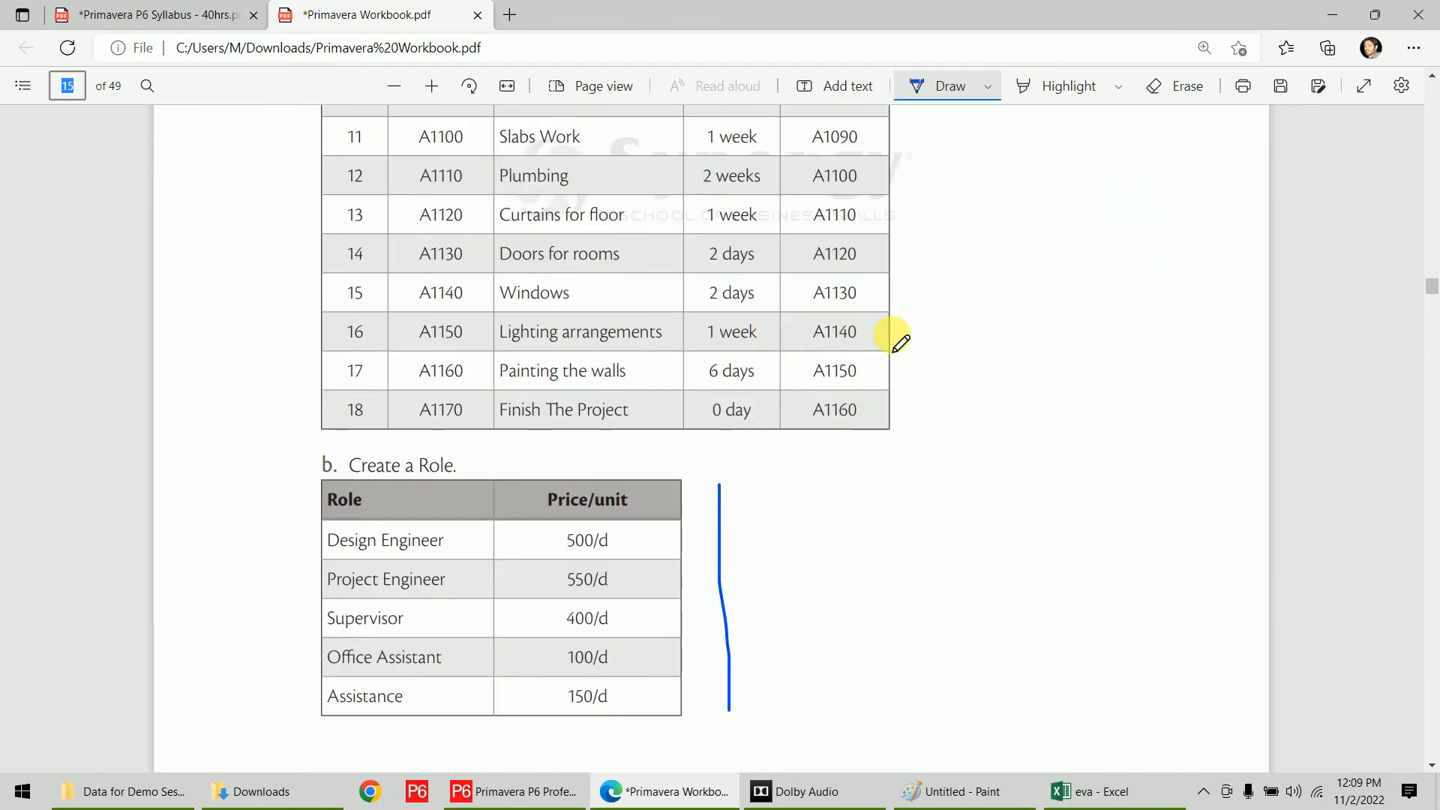
{"action": "scroll", "coordinate": [896, 337], "scroll_direction": "down", "scroll_amount": 2}
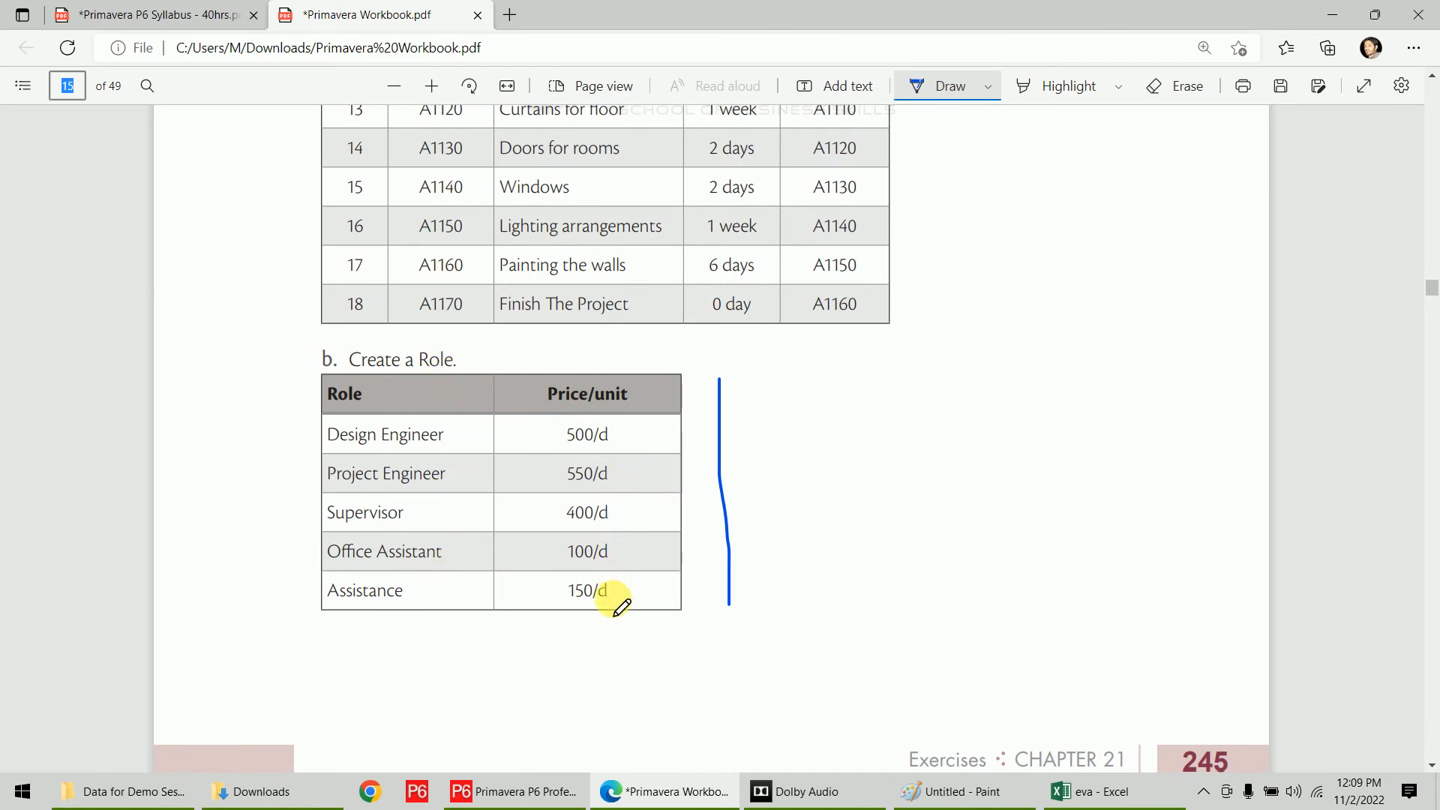
{"action": "left_click_drag", "start_coordinate": [477, 425], "coordinate": [466, 608]}
In part c's role assignment table, cross Start The Project, underline Prepare The Structure and tick that activity's two unit values
{"action": "scroll", "coordinate": [825, 452], "scroll_direction": "down", "scroll_amount": 10}
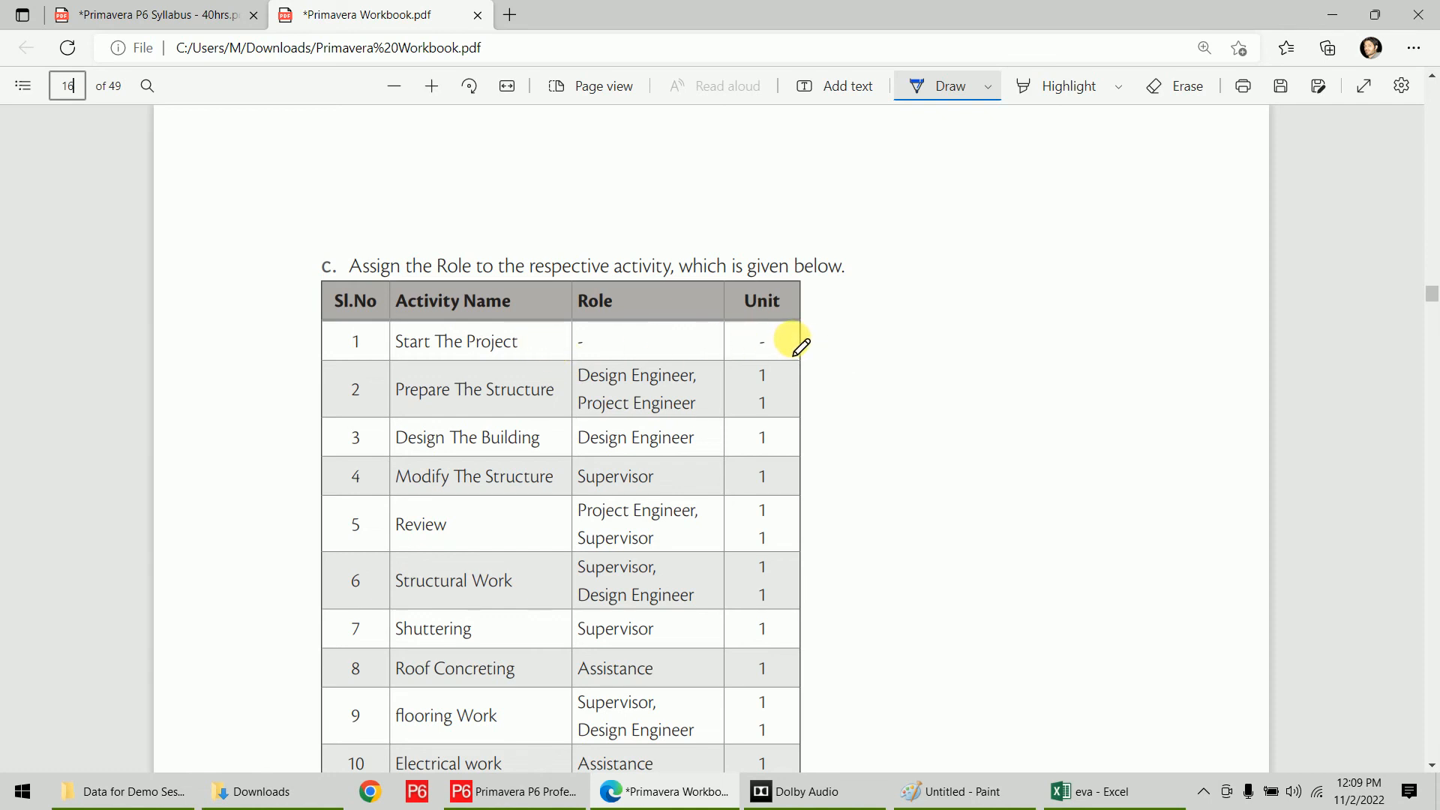
{"action": "left_click_drag", "start_coordinate": [825, 328], "coordinate": [833, 351]}
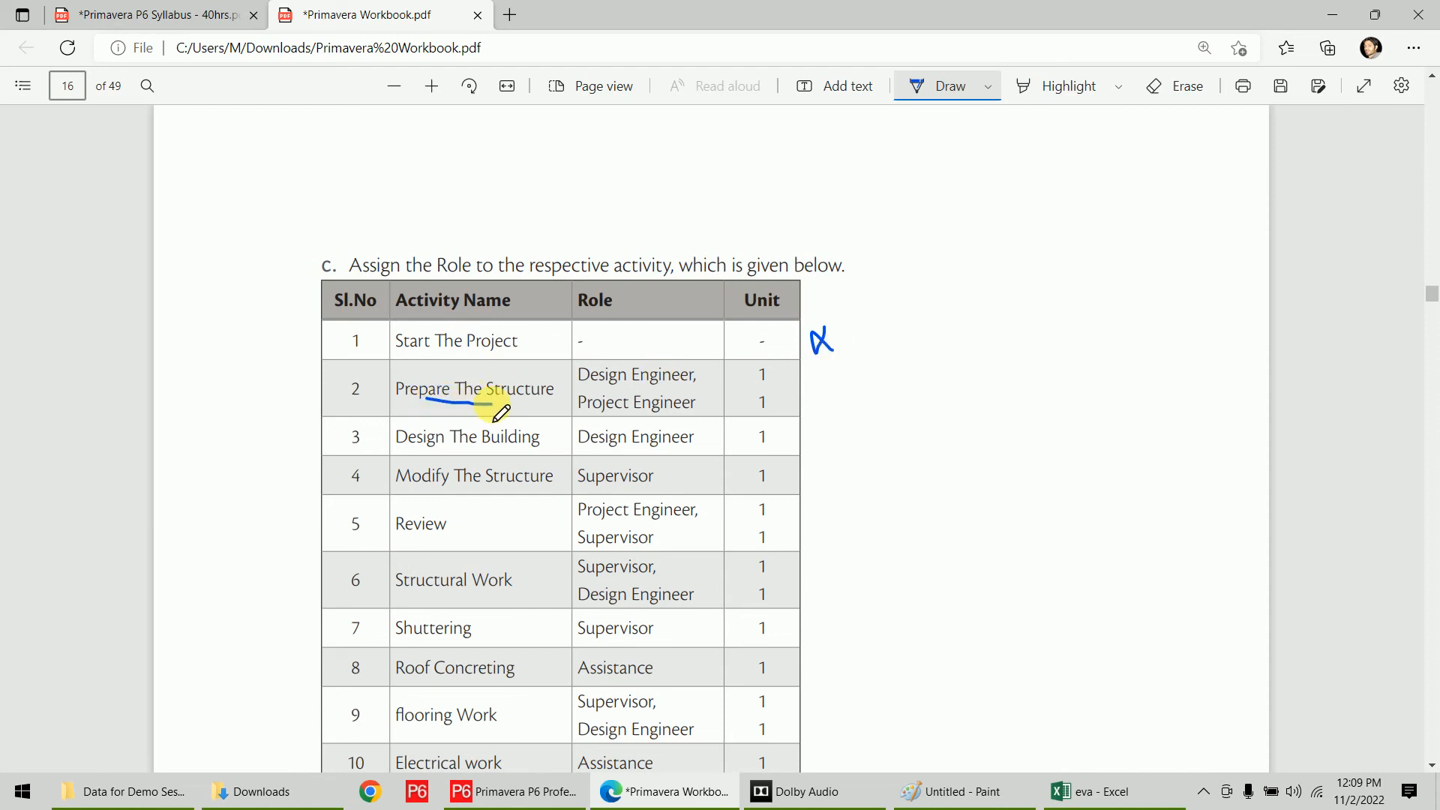
{"action": "mouse_move", "coordinate": [782, 372]}
{"action": "left_mouse_down"}
{"action": "mouse_move", "coordinate": [807, 365]}
{"action": "mouse_move", "coordinate": [821, 388]}
{"action": "left_mouse_up"}
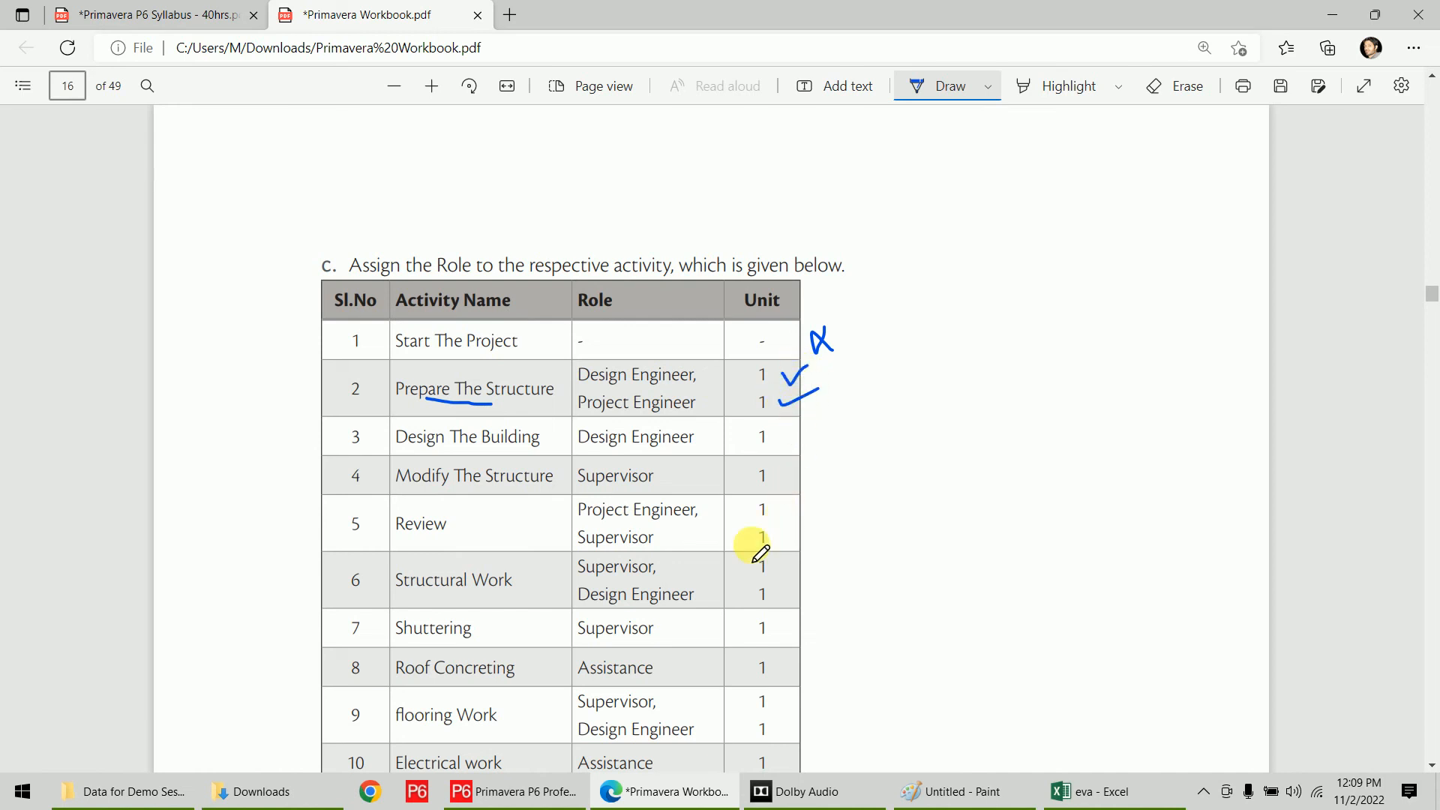
Check the rest of part c's role assignment table, and in Primavera P6 select the Refinery project's budgeted total cost
{"action": "scroll", "coordinate": [505, 593], "scroll_direction": "down", "scroll_amount": 10}
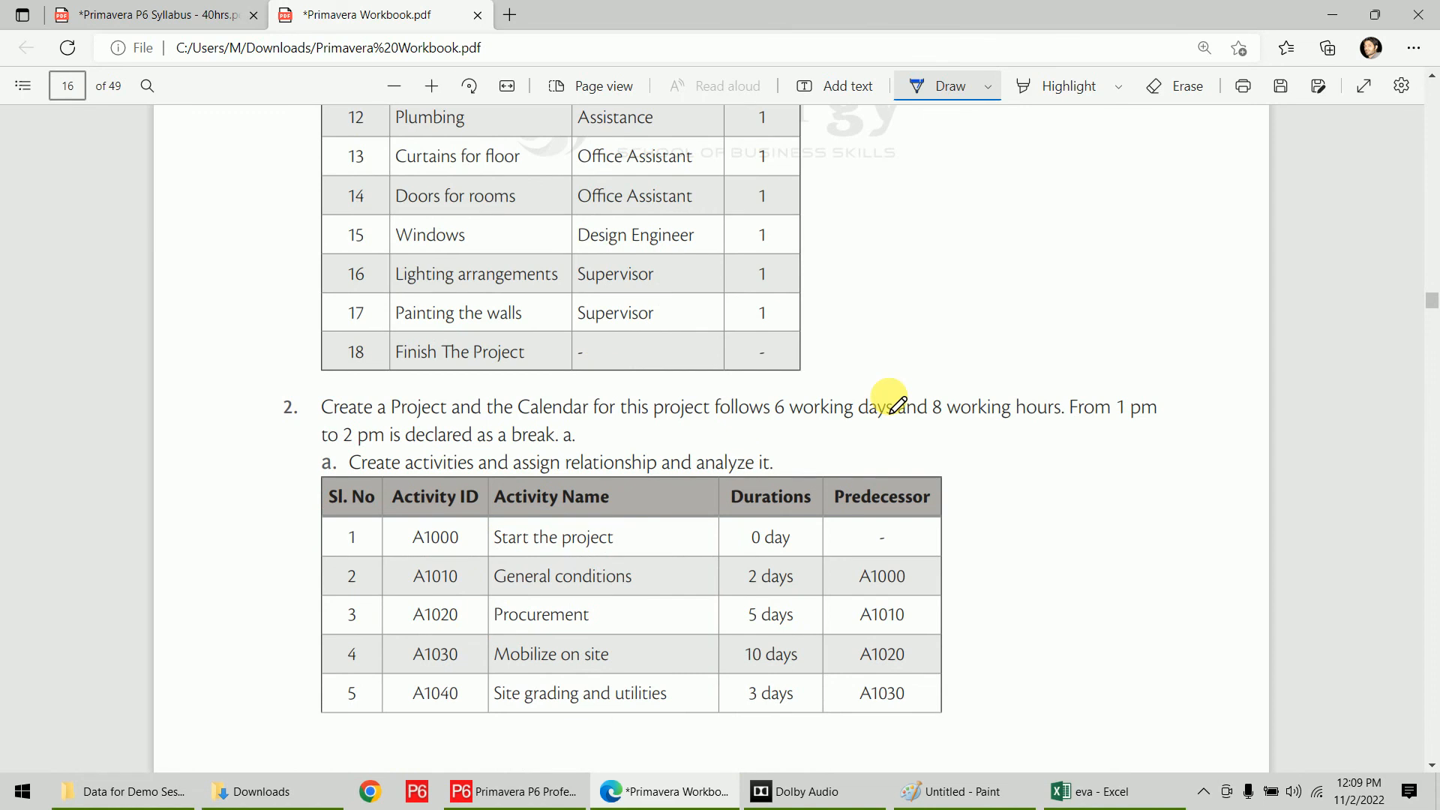
{"action": "scroll", "coordinate": [889, 402], "scroll_direction": "up", "scroll_amount": 10}
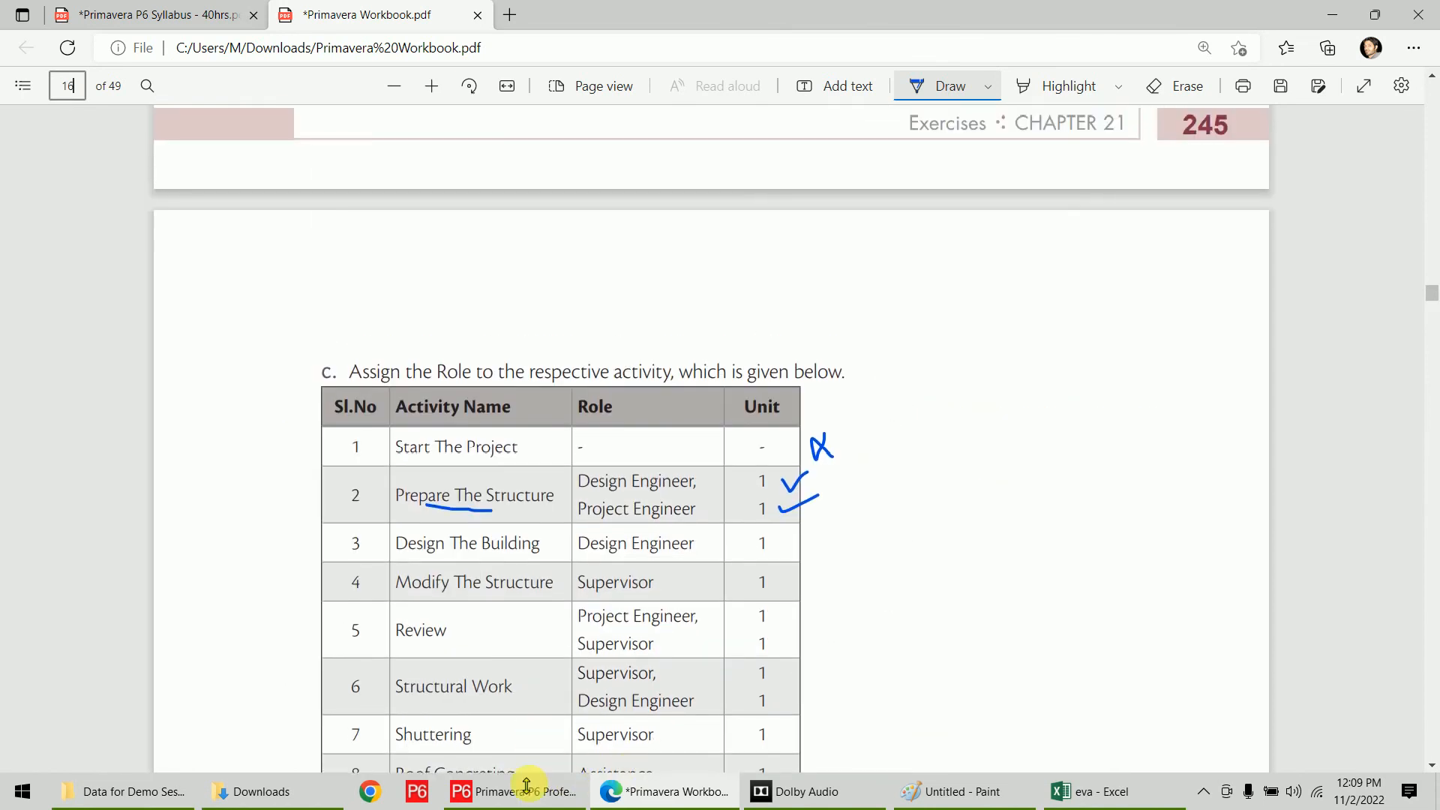
{"action": "left_click", "coordinate": [525, 796]}
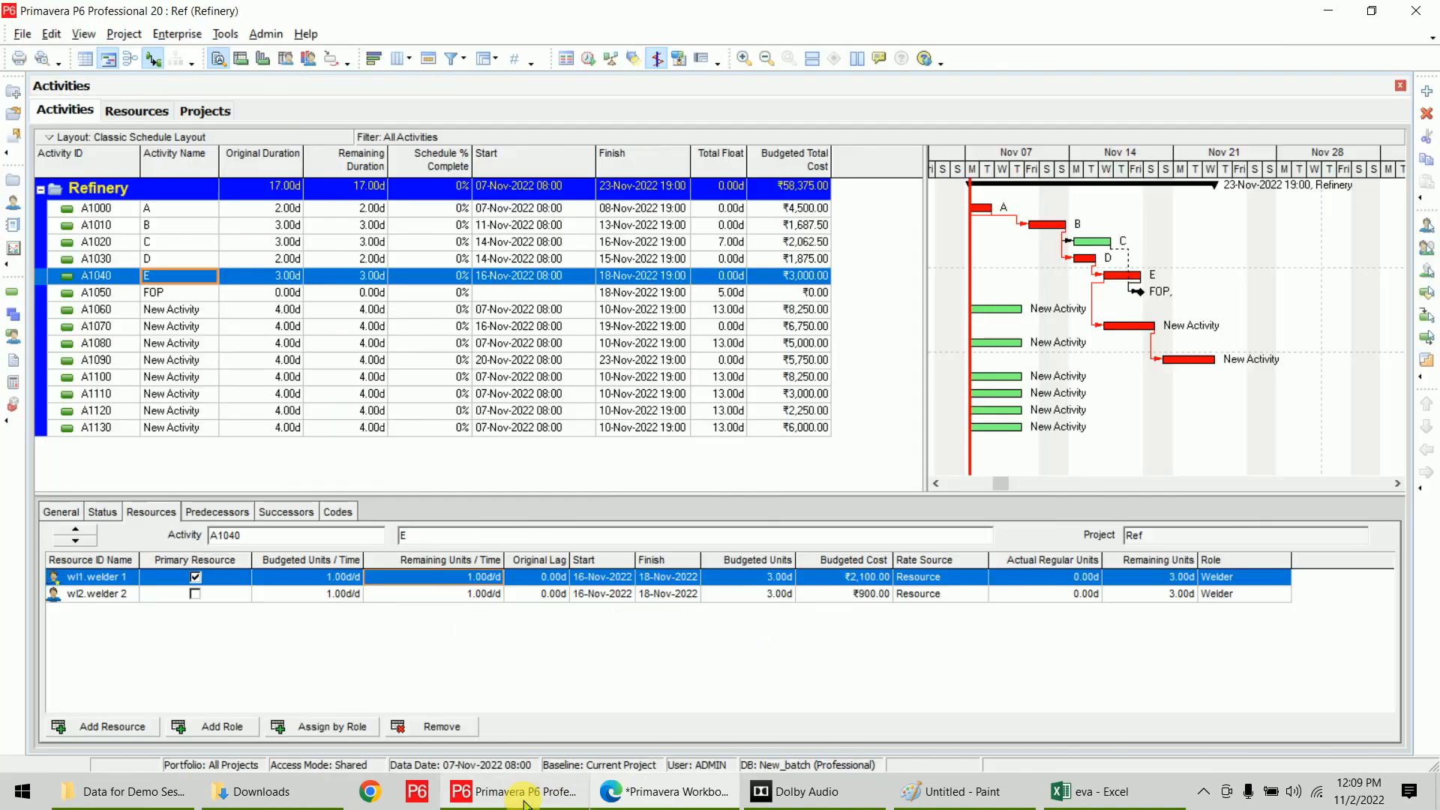
{"action": "left_click", "coordinate": [805, 189]}
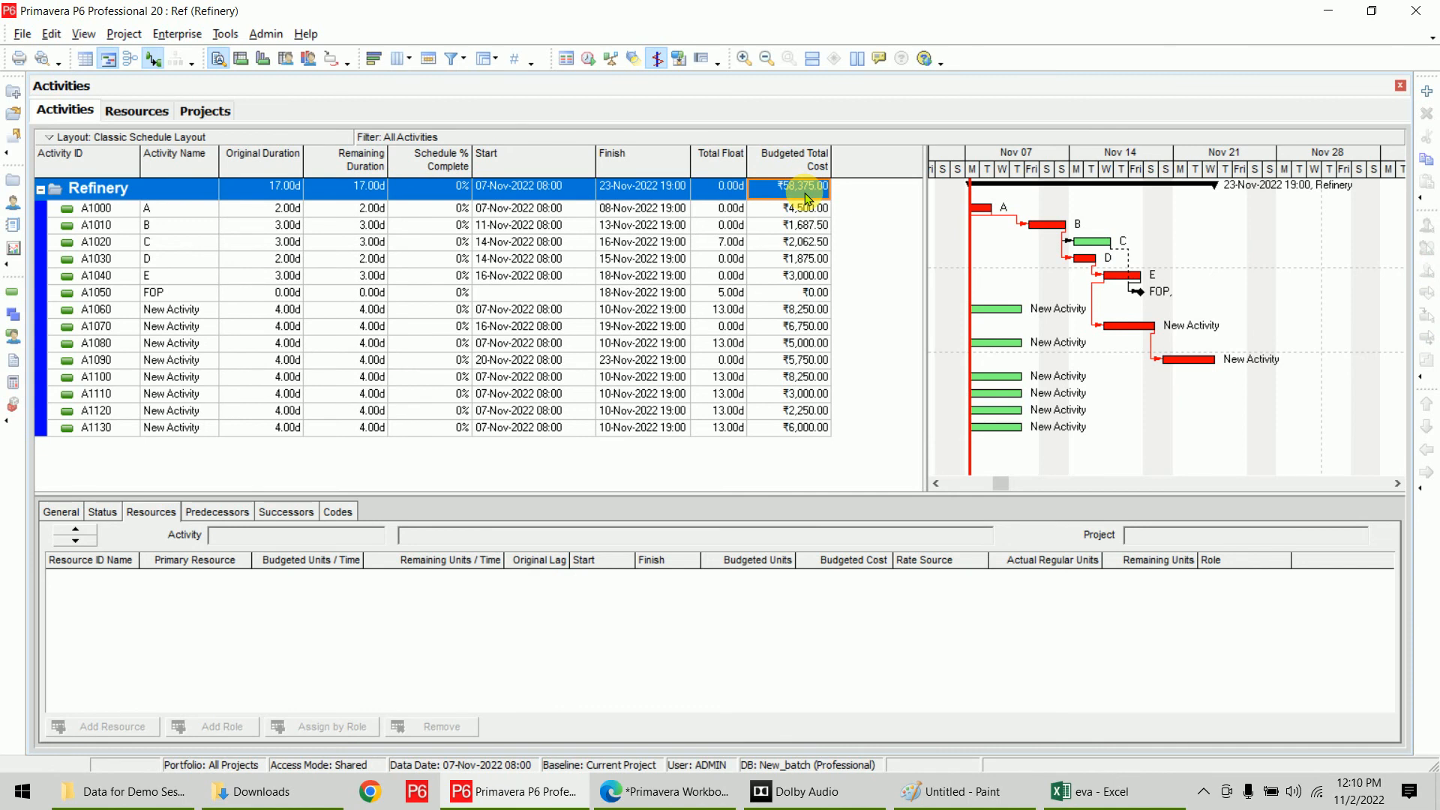
Return to the workbook and review the second Roles question and the first Define, Assign & Level Resources question
{"action": "left_click", "coordinate": [524, 791]}
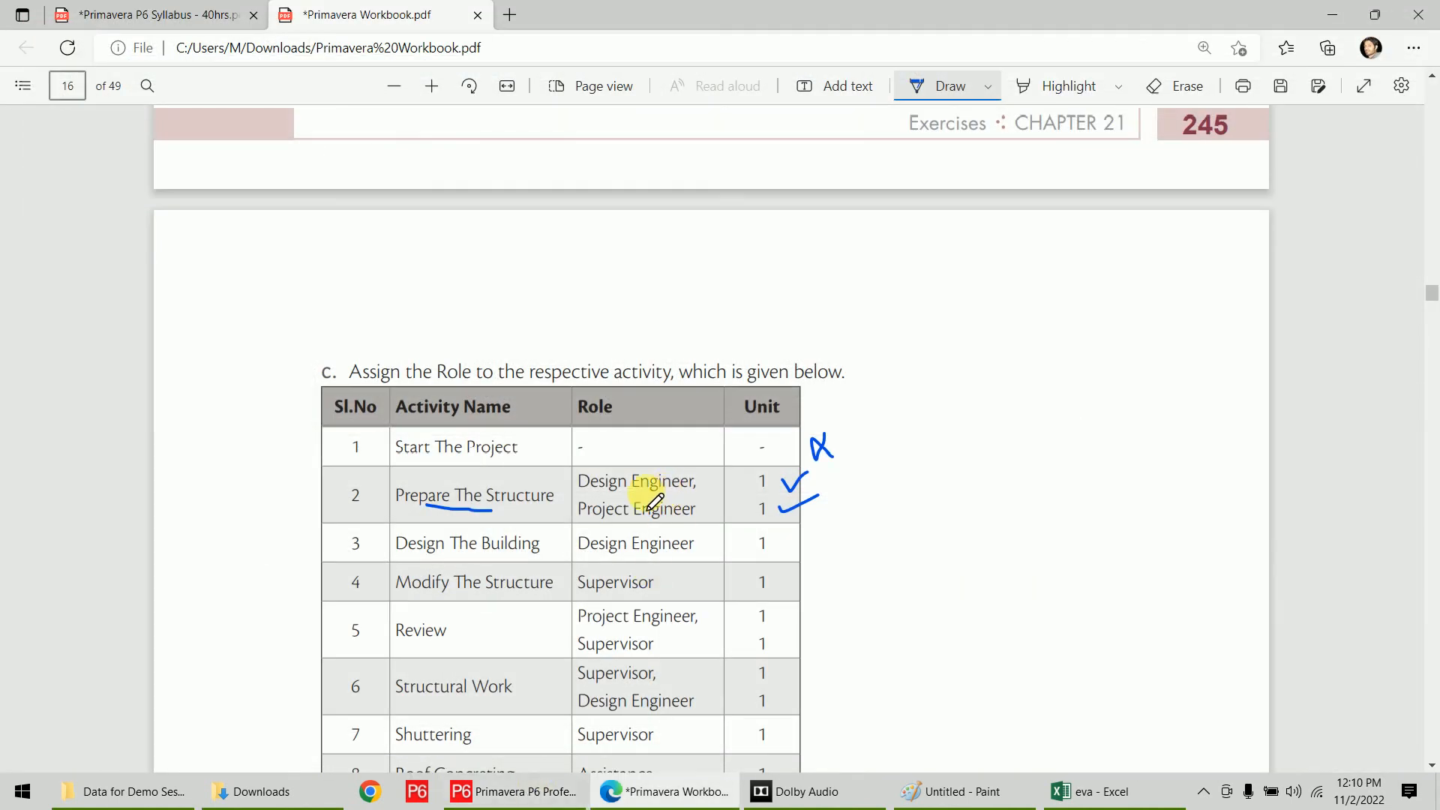
{"action": "scroll", "coordinate": [675, 495], "scroll_direction": "down", "scroll_amount": 15}
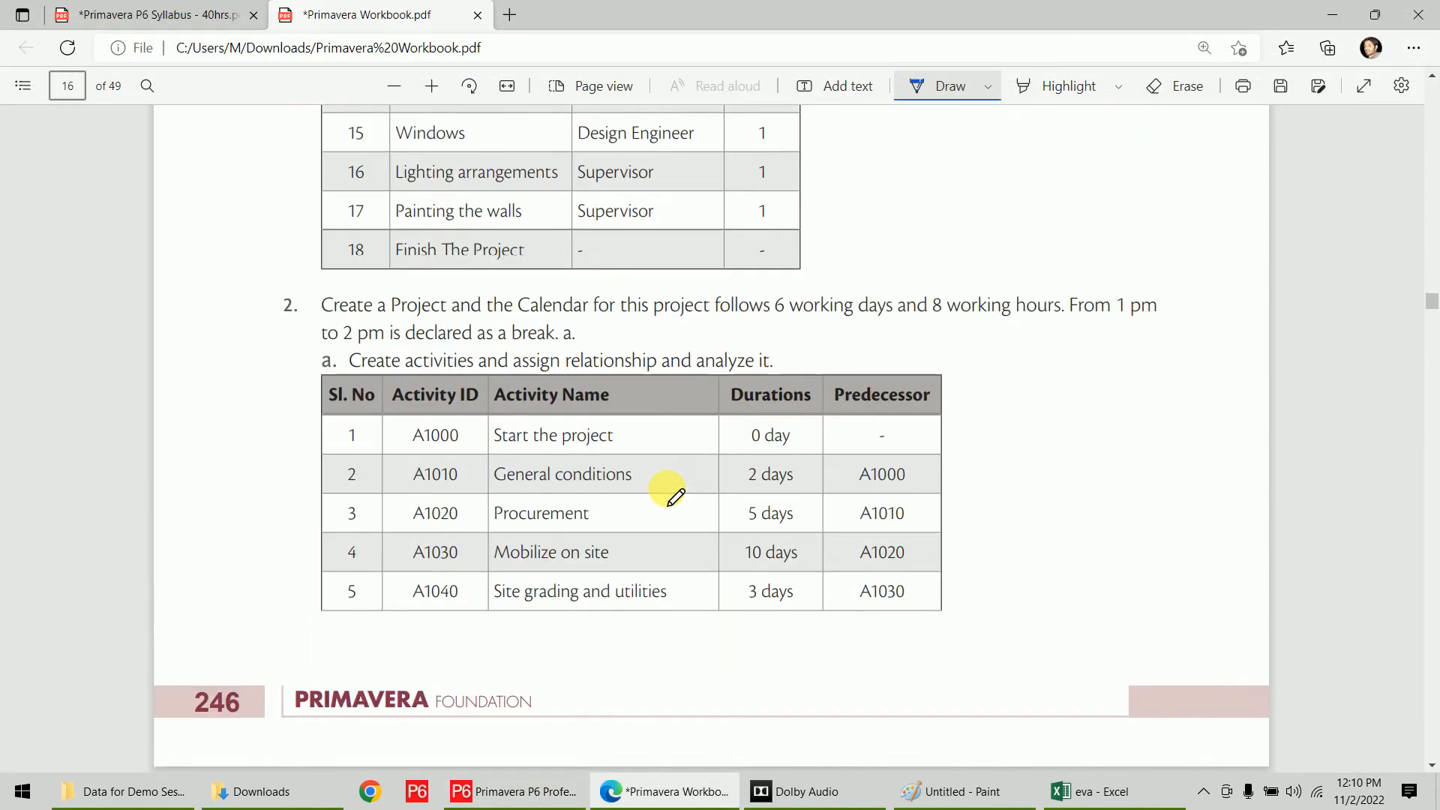
{"action": "scroll", "coordinate": [675, 495], "scroll_direction": "up", "scroll_amount": 1}
{"action": "scroll", "coordinate": [675, 495], "scroll_direction": "down", "scroll_amount": 15}
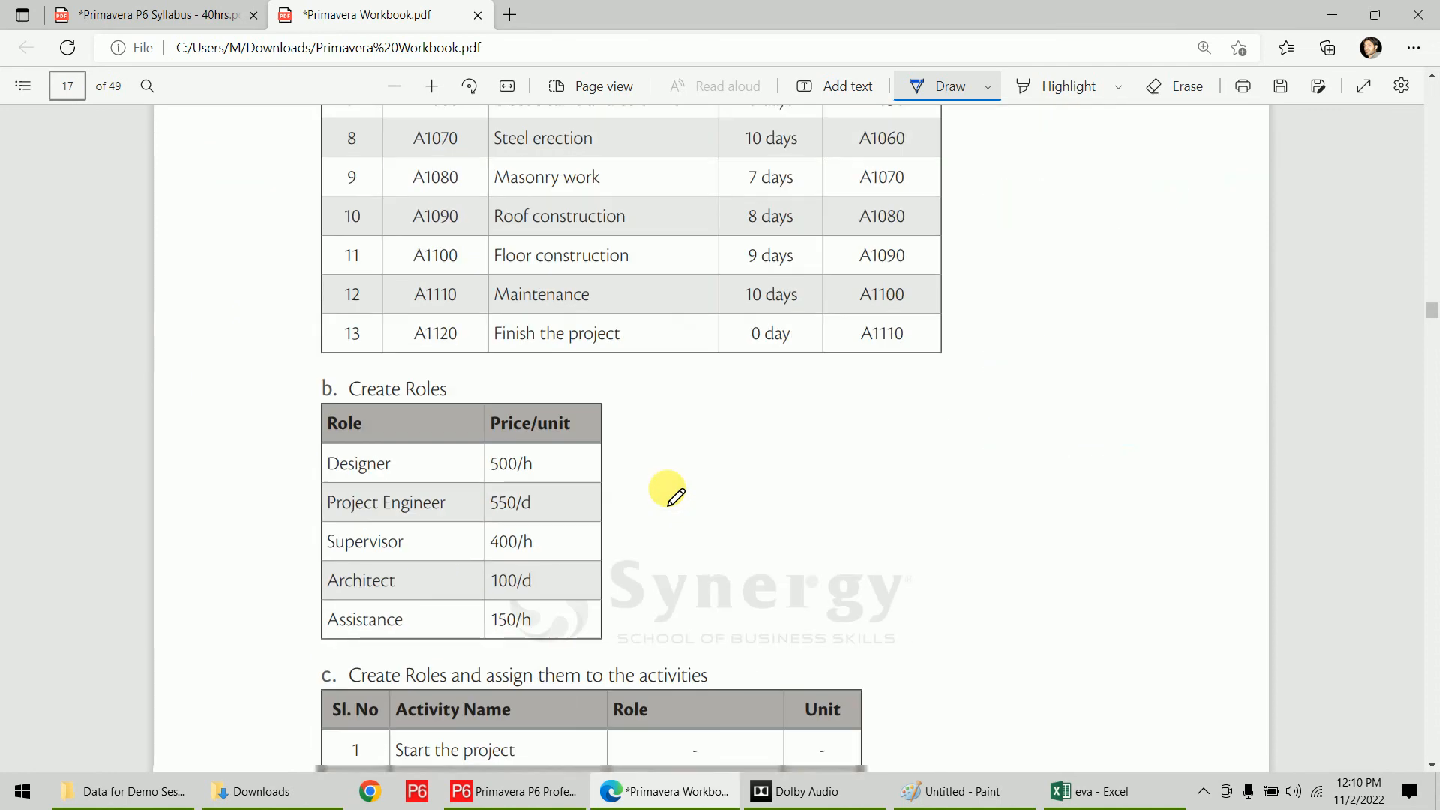
{"action": "scroll", "coordinate": [669, 495], "scroll_direction": "down", "scroll_amount": 15}
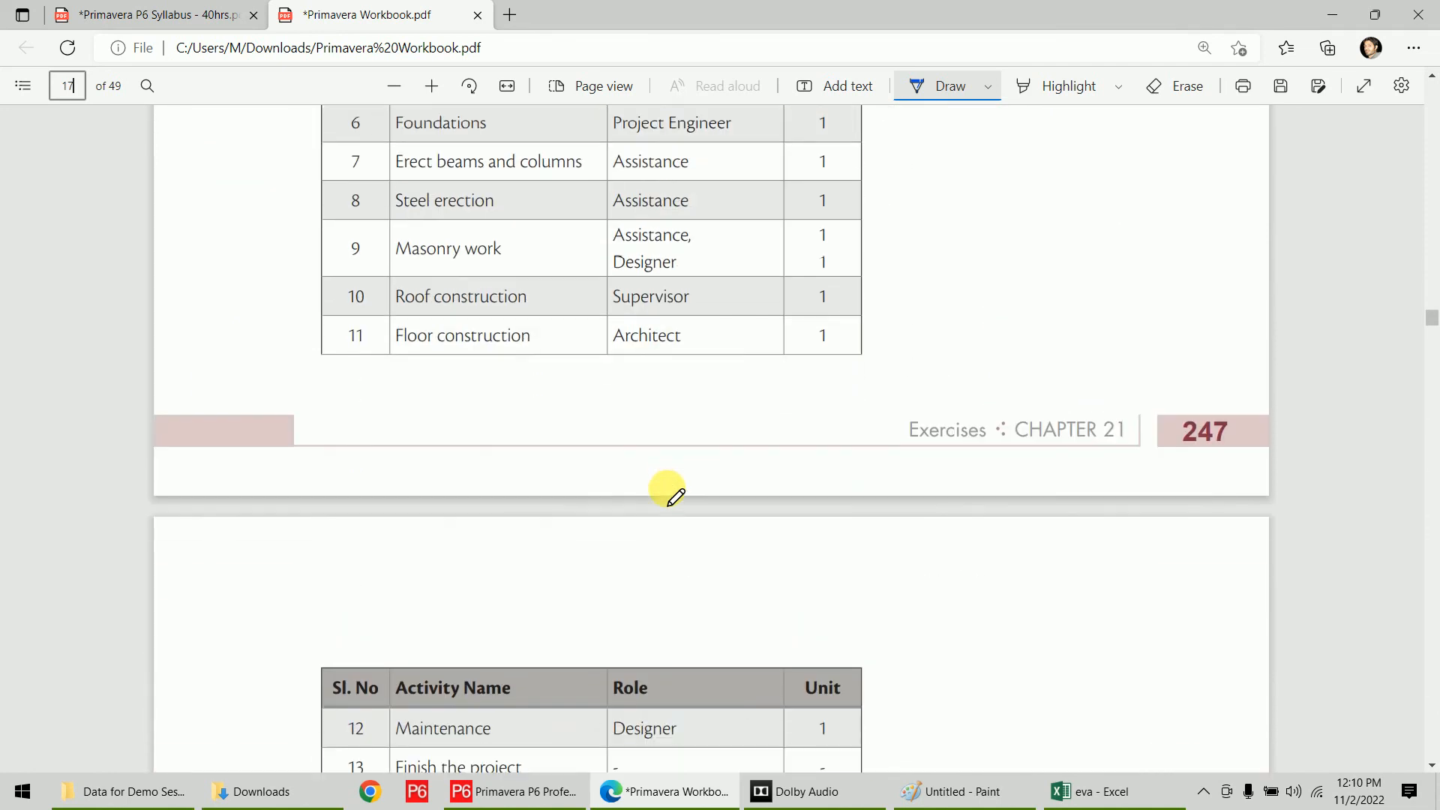
{"action": "scroll", "coordinate": [675, 495], "scroll_direction": "down", "scroll_amount": 5}
{"action": "scroll", "coordinate": [665, 488], "scroll_direction": "up", "scroll_amount": 2}
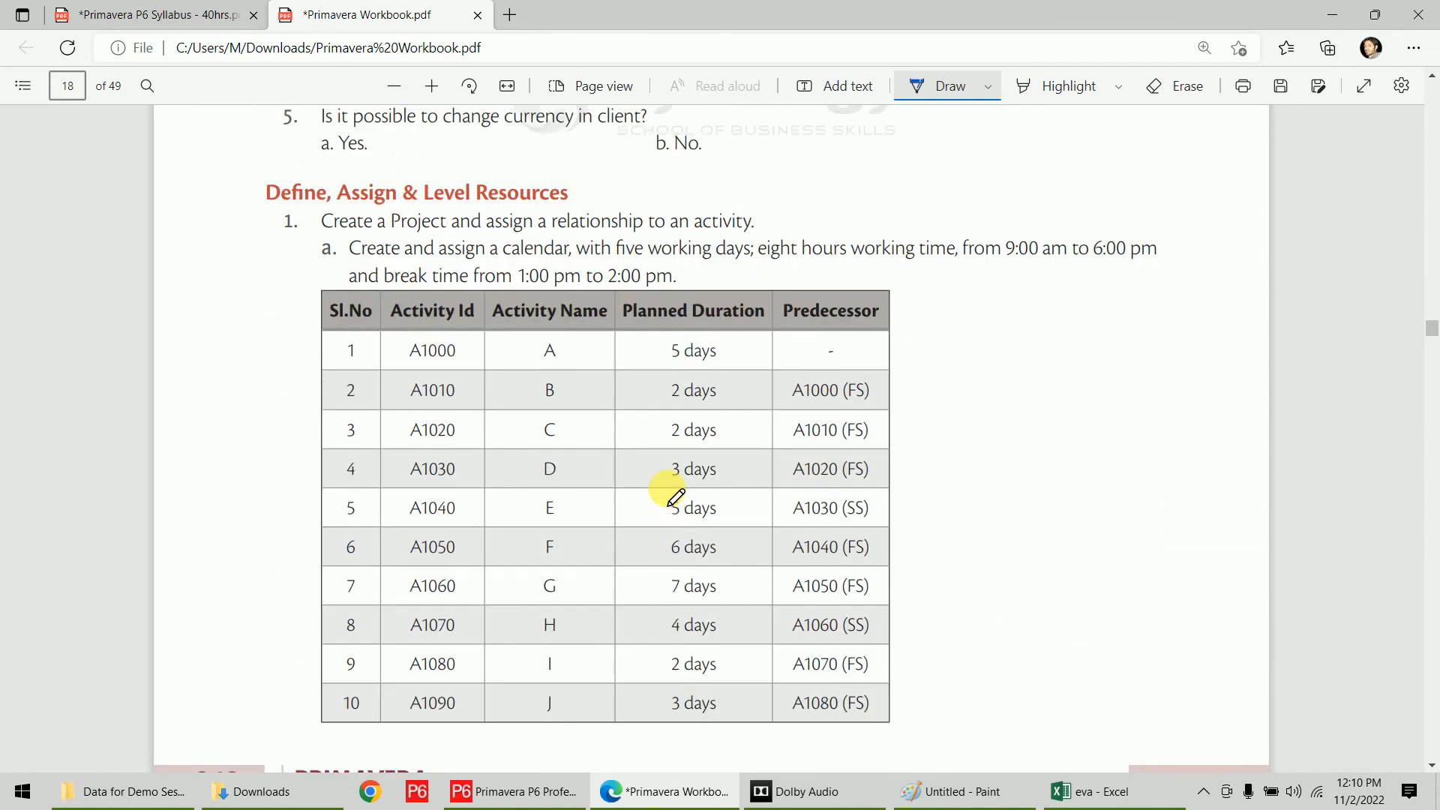
{"action": "scroll", "coordinate": [675, 375], "scroll_direction": "down", "scroll_amount": 9}
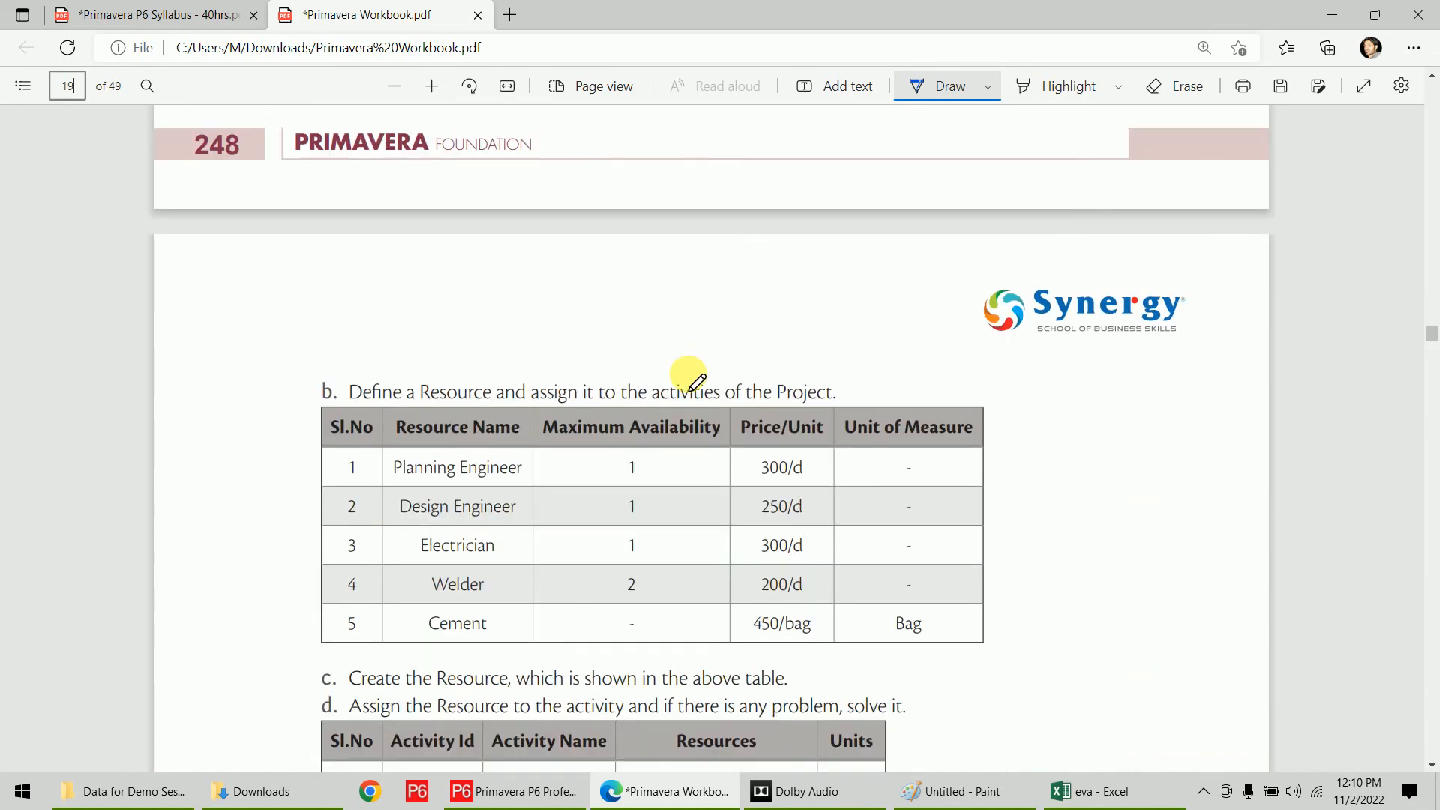
{"action": "scroll", "coordinate": [688, 375], "scroll_direction": "up", "scroll_amount": 6}
{"action": "scroll", "coordinate": [690, 375], "scroll_direction": "up", "scroll_amount": 2}
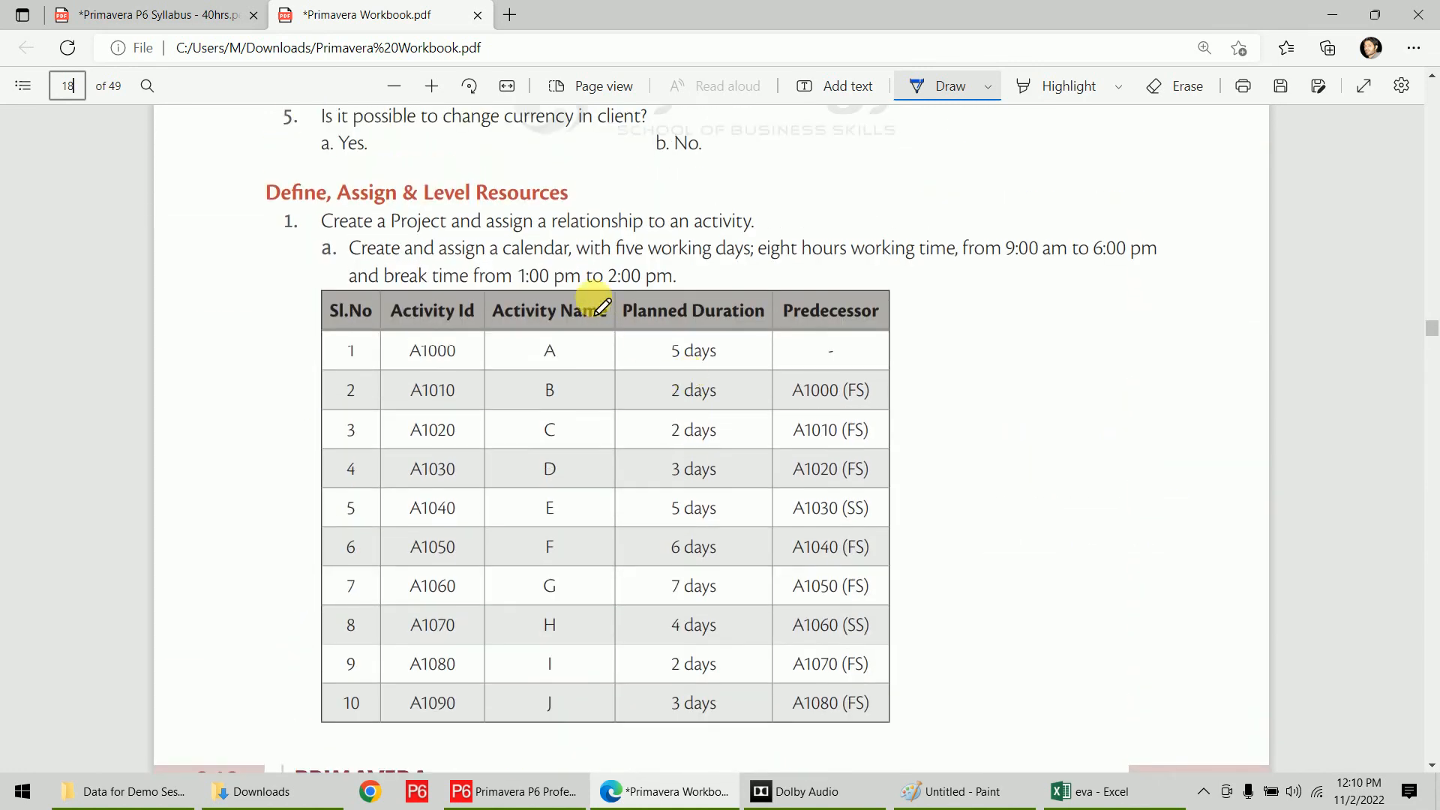
Circle and tick the number of question 2 in the Define, Assign & Level Resources exercise
{"action": "scroll", "coordinate": [635, 404], "scroll_direction": "down", "scroll_amount": 8}
{"action": "scroll", "coordinate": [635, 407], "scroll_direction": "down", "scroll_amount": 15}
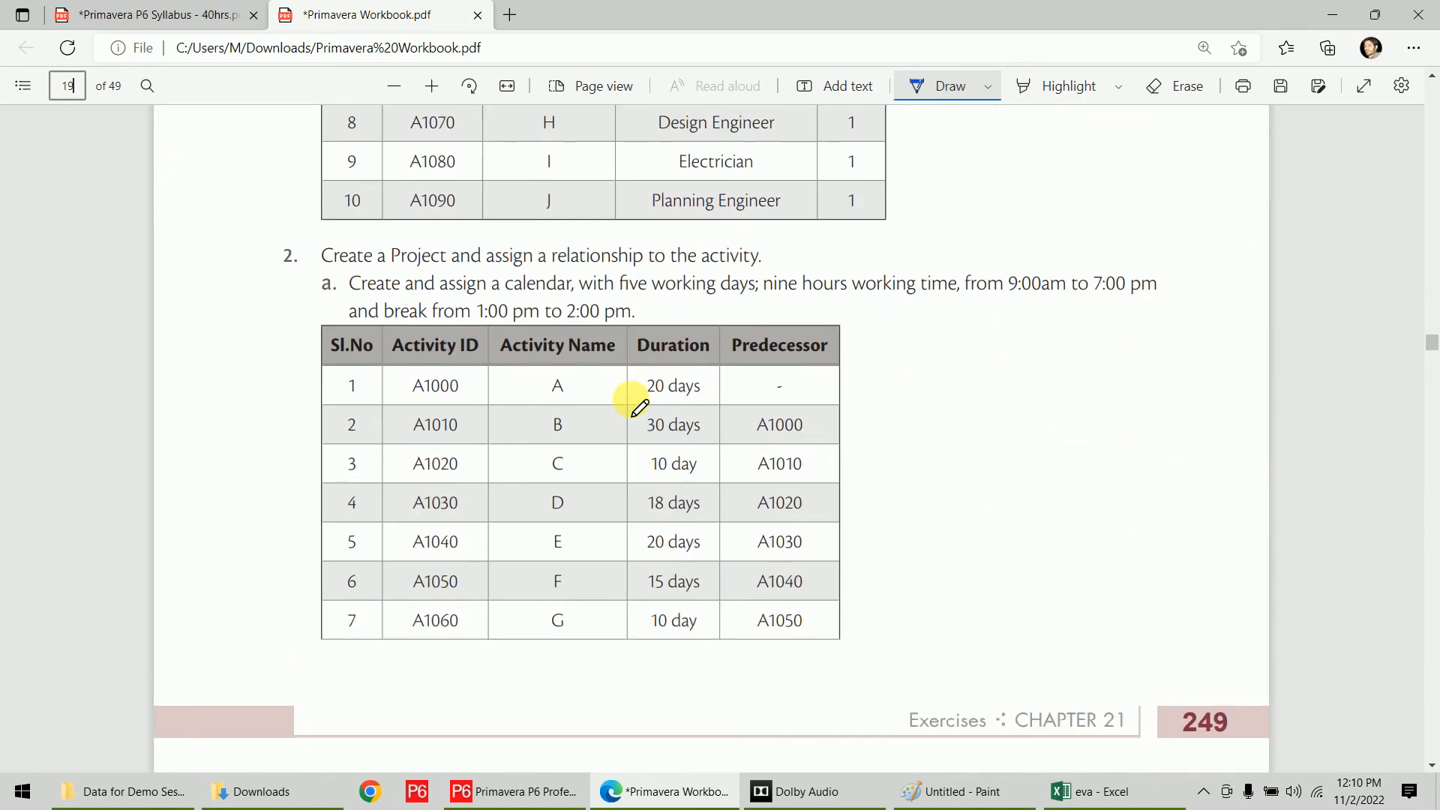
{"action": "scroll", "coordinate": [639, 409], "scroll_direction": "up", "scroll_amount": 14}
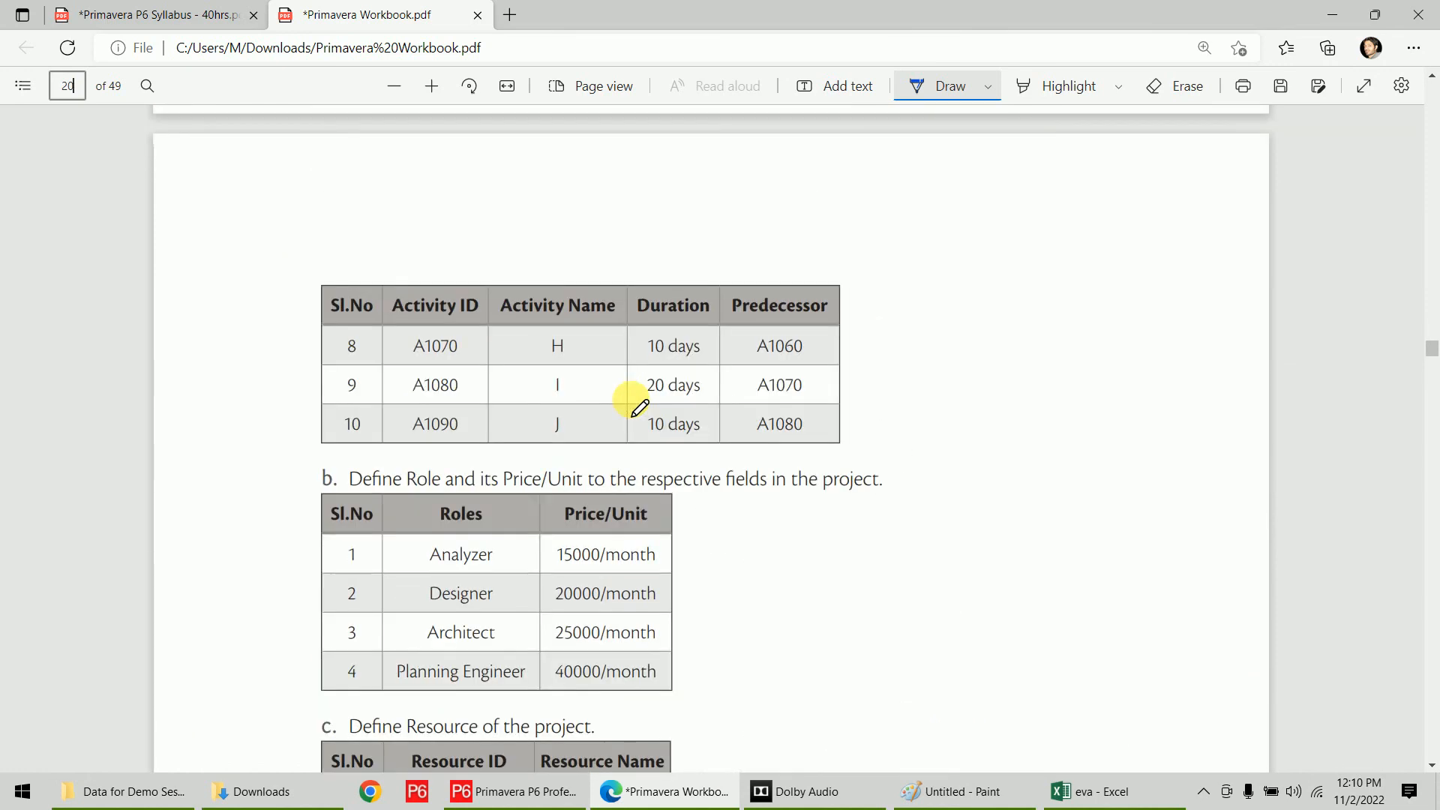
{"action": "mouse_move", "coordinate": [296, 229]}
{"action": "left_mouse_down"}
{"action": "mouse_move", "coordinate": [267, 273]}
{"action": "mouse_move", "coordinate": [301, 252]}
{"action": "mouse_move", "coordinate": [235, 263]}
{"action": "mouse_move", "coordinate": [300, 229]}
{"action": "left_mouse_up"}
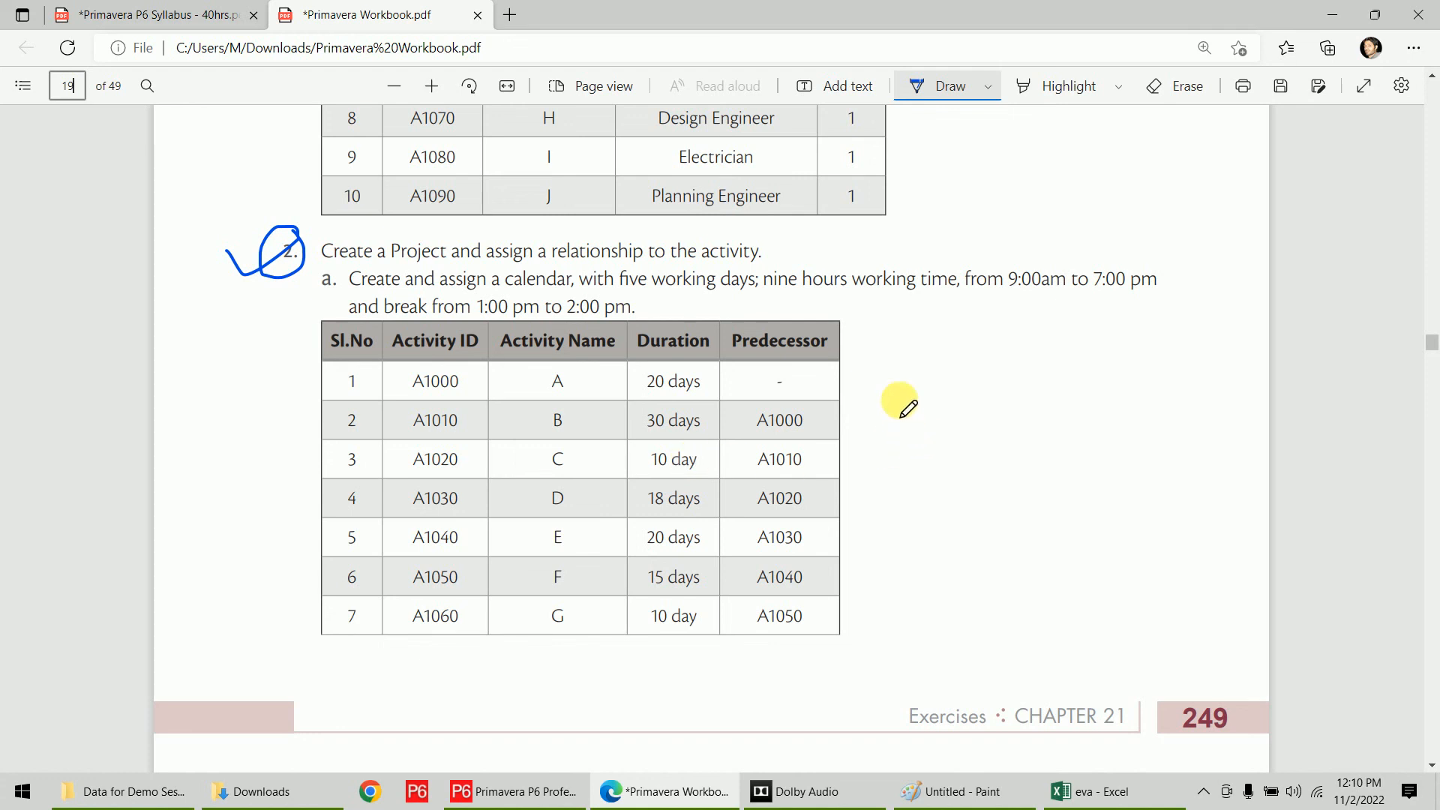
Bracket question 2's role price table and resource table, and draw an arrow from the resources to the roles
{"action": "scroll", "coordinate": [904, 405], "scroll_direction": "down", "scroll_amount": 8}
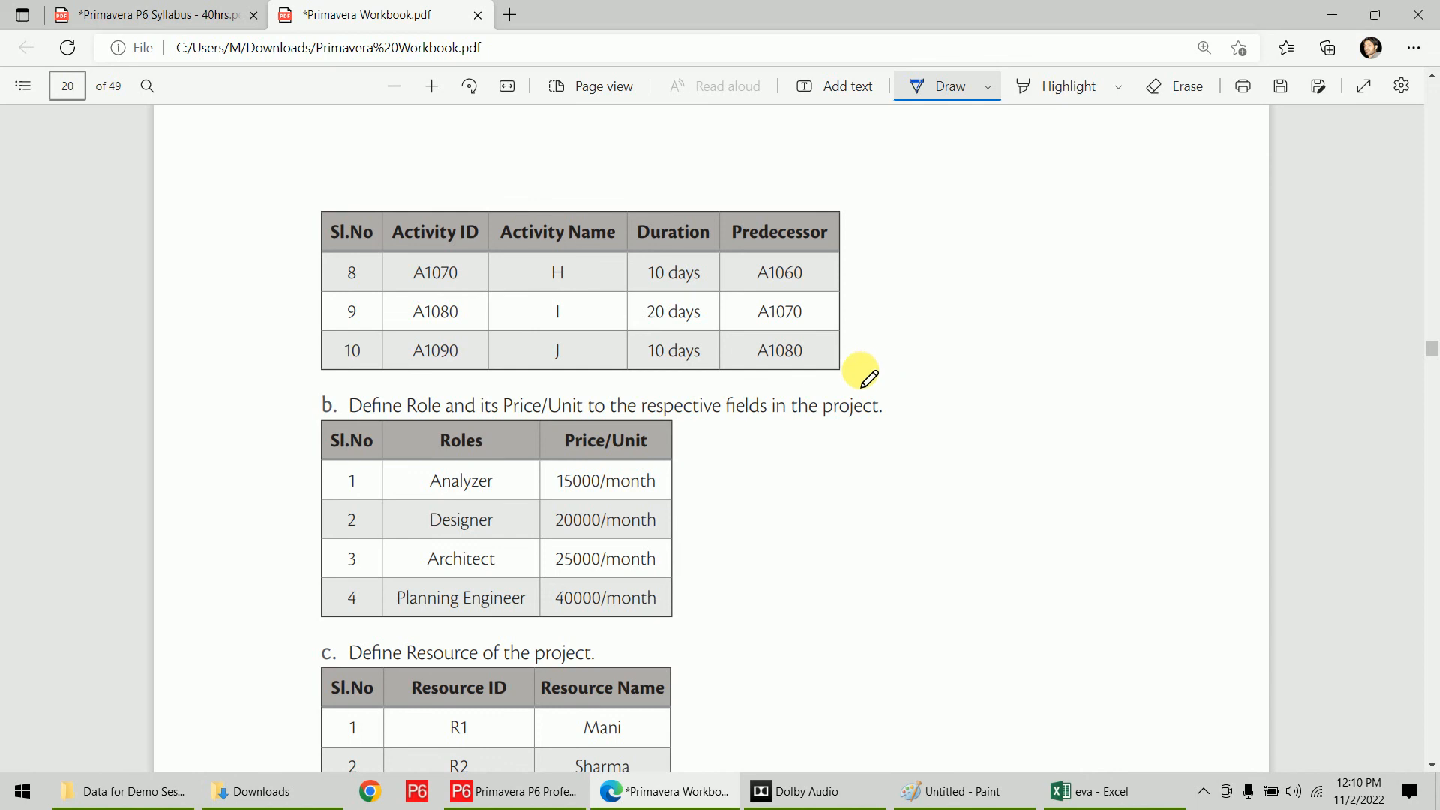
{"action": "scroll", "coordinate": [862, 375], "scroll_direction": "down", "scroll_amount": 3}
{"action": "mouse_move", "coordinate": [680, 216]}
{"action": "left_mouse_down"}
{"action": "mouse_move", "coordinate": [704, 327]}
{"action": "mouse_move", "coordinate": [684, 415]}
{"action": "left_mouse_up"}
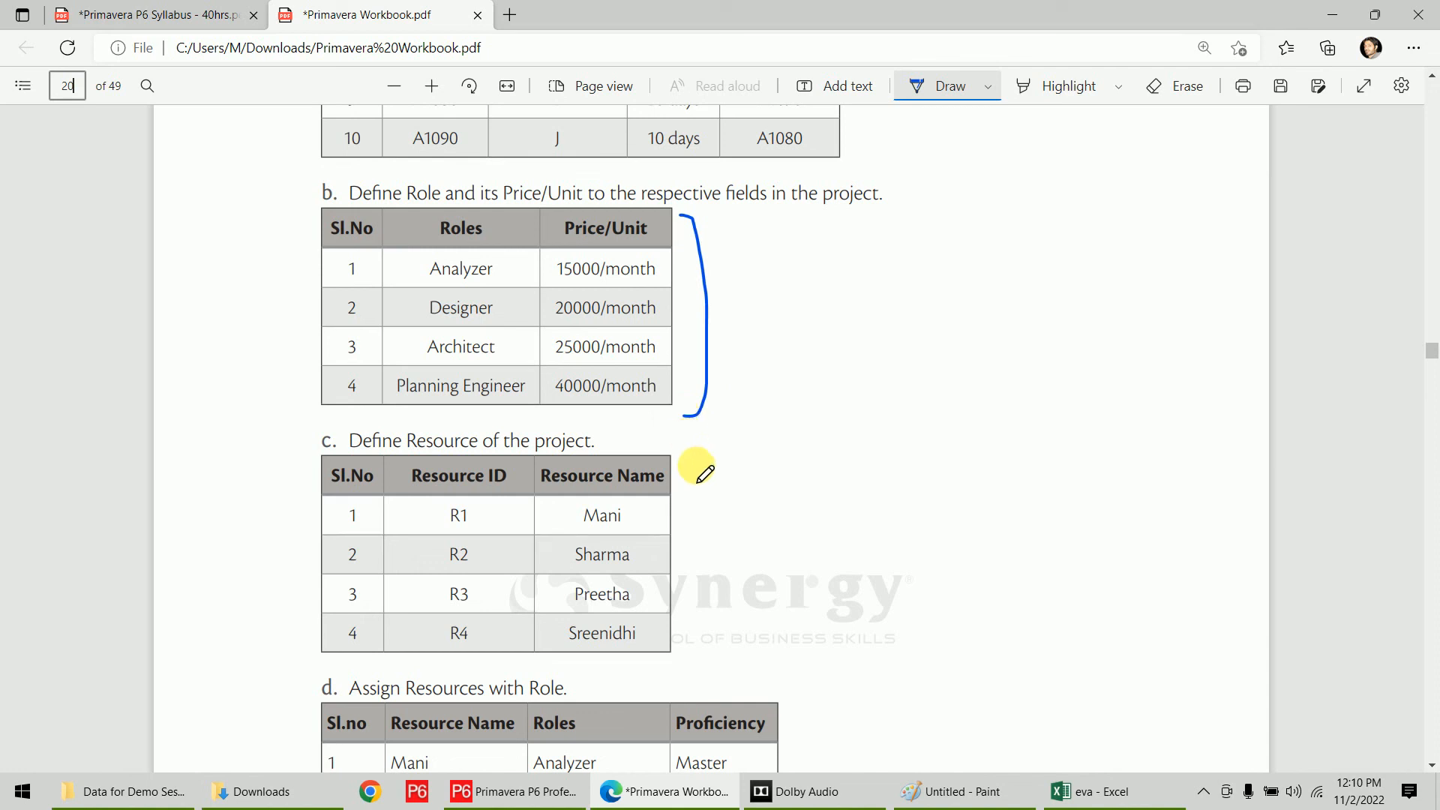
{"action": "mouse_move", "coordinate": [683, 471]}
{"action": "left_mouse_down"}
{"action": "mouse_move", "coordinate": [704, 524]}
{"action": "mouse_move", "coordinate": [683, 656]}
{"action": "left_mouse_up"}
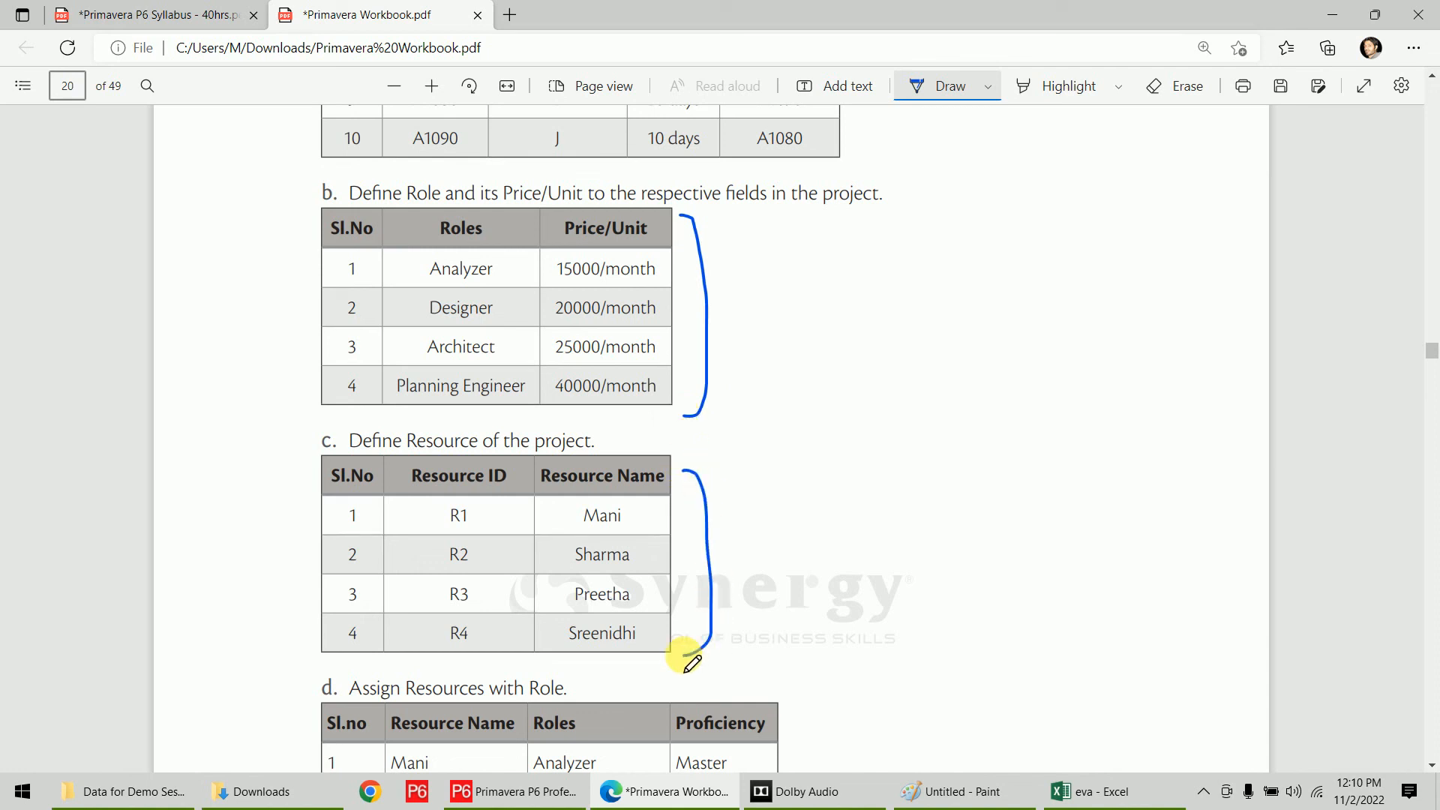
{"action": "mouse_move", "coordinate": [712, 564]}
{"action": "left_mouse_down"}
{"action": "mouse_move", "coordinate": [842, 416]}
{"action": "mouse_move", "coordinate": [727, 322]}
{"action": "mouse_move", "coordinate": [737, 359]}
{"action": "left_mouse_up"}
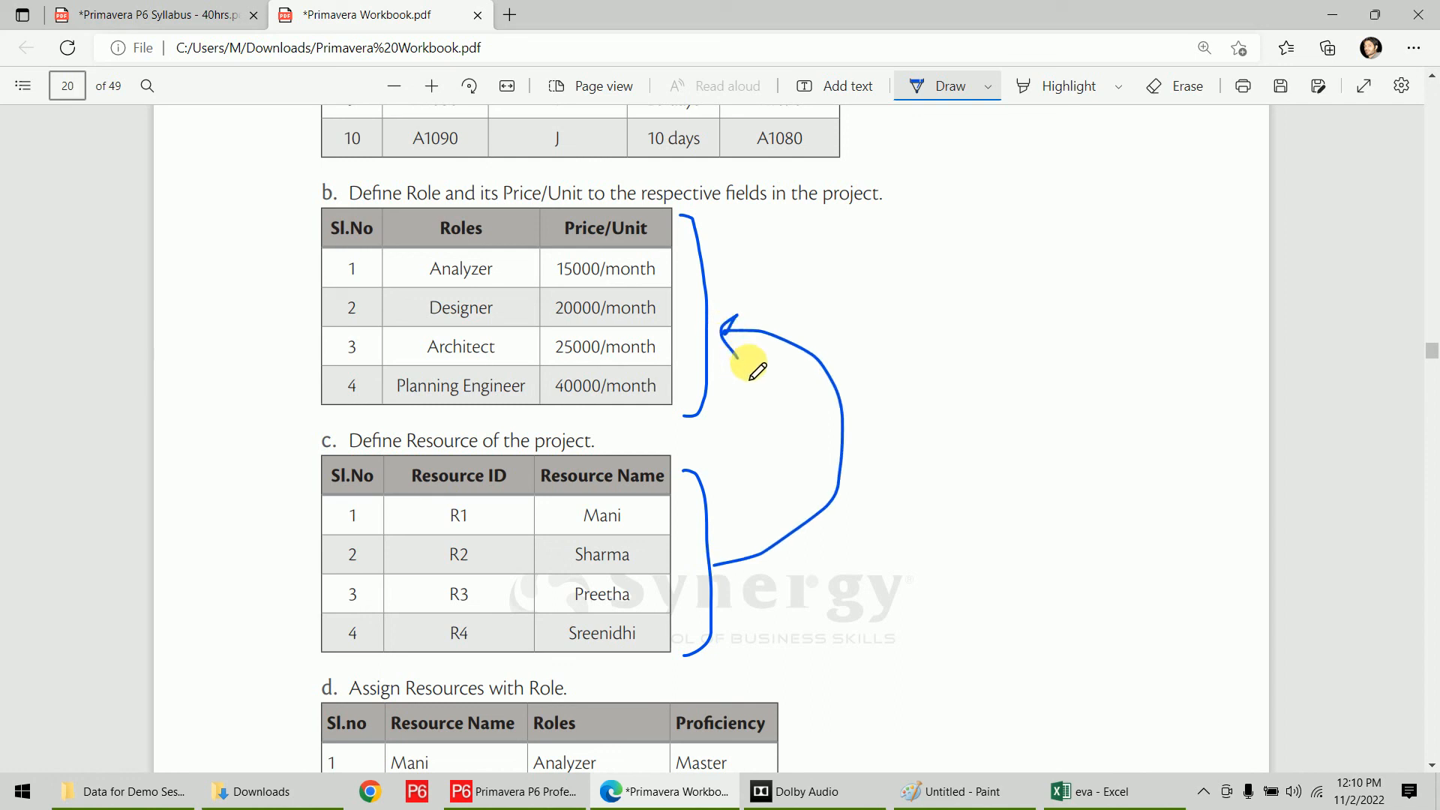
Tick the first resource and its Analyzer role in part d, and tick their matching rows in the part c and part b tables
{"action": "scroll", "coordinate": [845, 379], "scroll_direction": "down", "scroll_amount": 5}
{"action": "left_click_drag", "start_coordinate": [621, 324], "coordinate": [650, 323]}
{"action": "left_click_drag", "start_coordinate": [440, 335], "coordinate": [489, 319]}
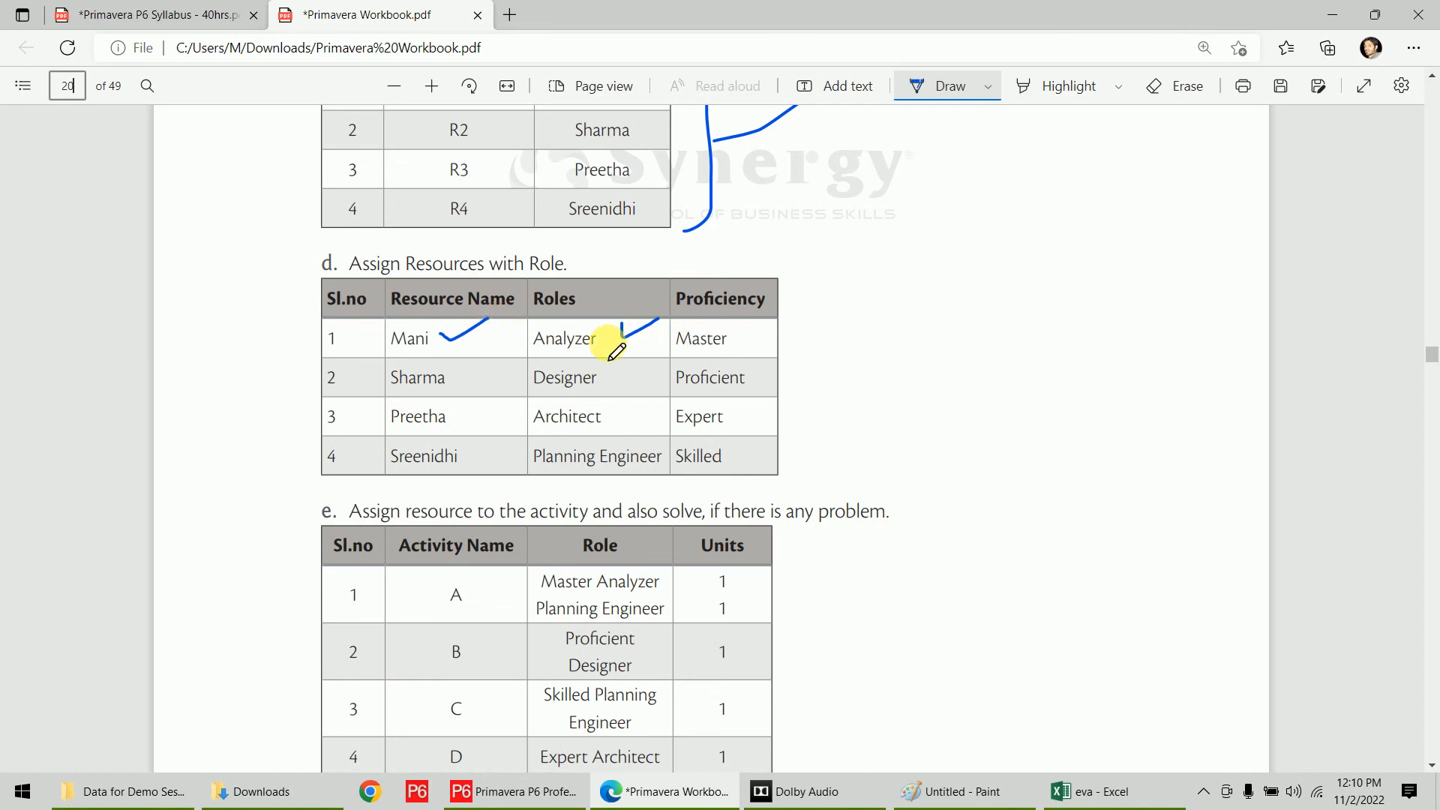
{"action": "scroll", "coordinate": [480, 330], "scroll_direction": "up", "scroll_amount": 3}
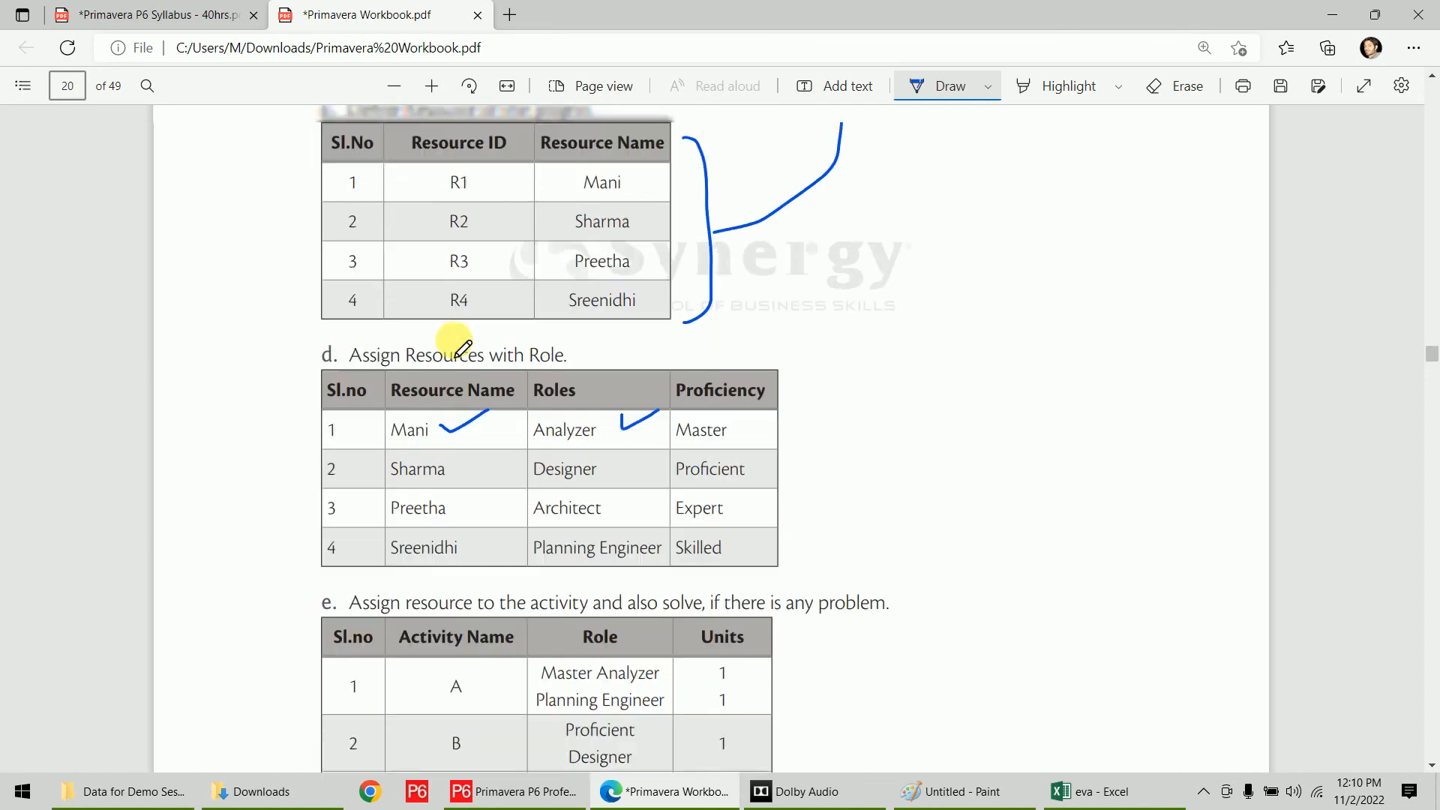
{"action": "left_click_drag", "start_coordinate": [649, 309], "coordinate": [704, 285]}
{"action": "scroll", "coordinate": [694, 283], "scroll_direction": "up", "scroll_amount": 2}
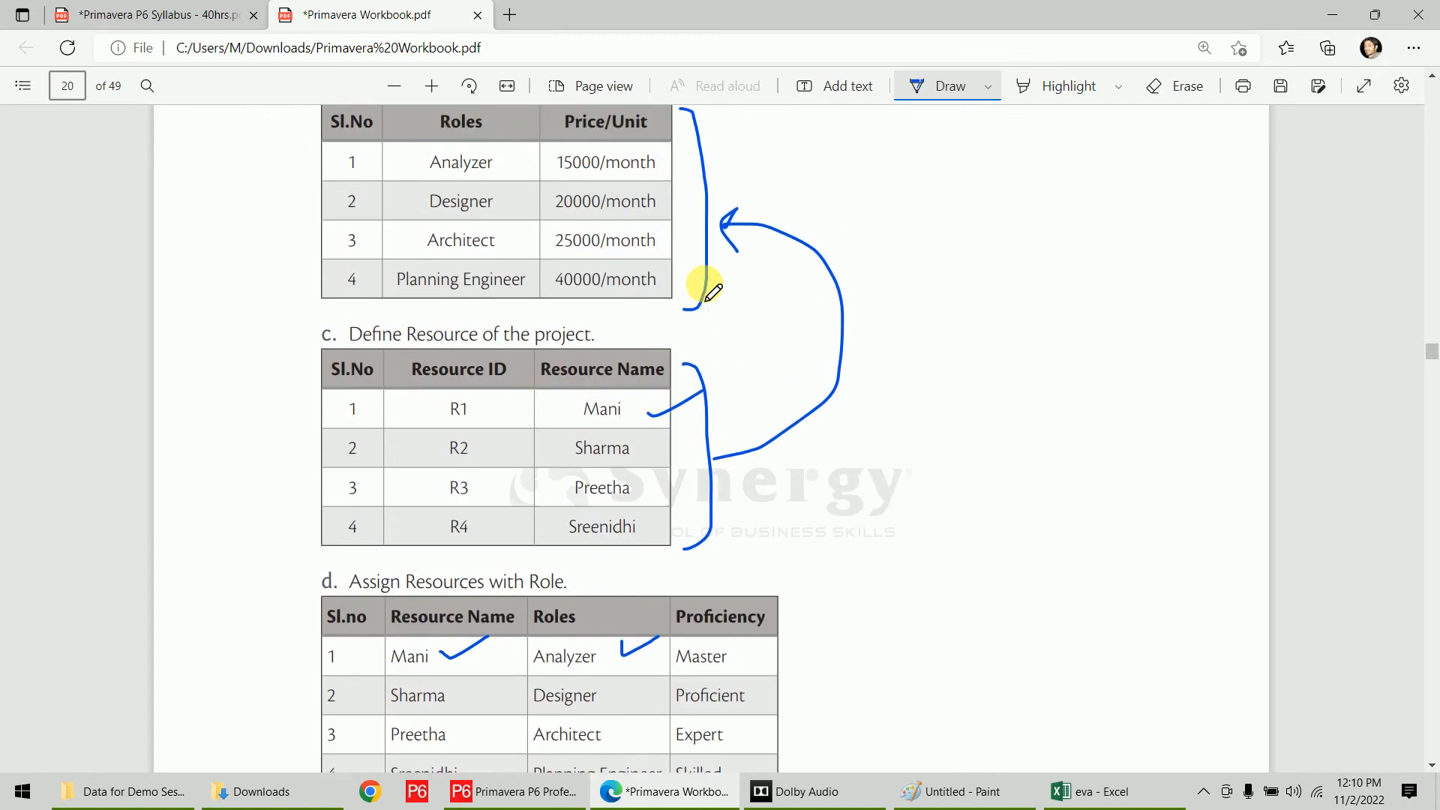
{"action": "left_click_drag", "start_coordinate": [671, 166], "coordinate": [705, 154]}
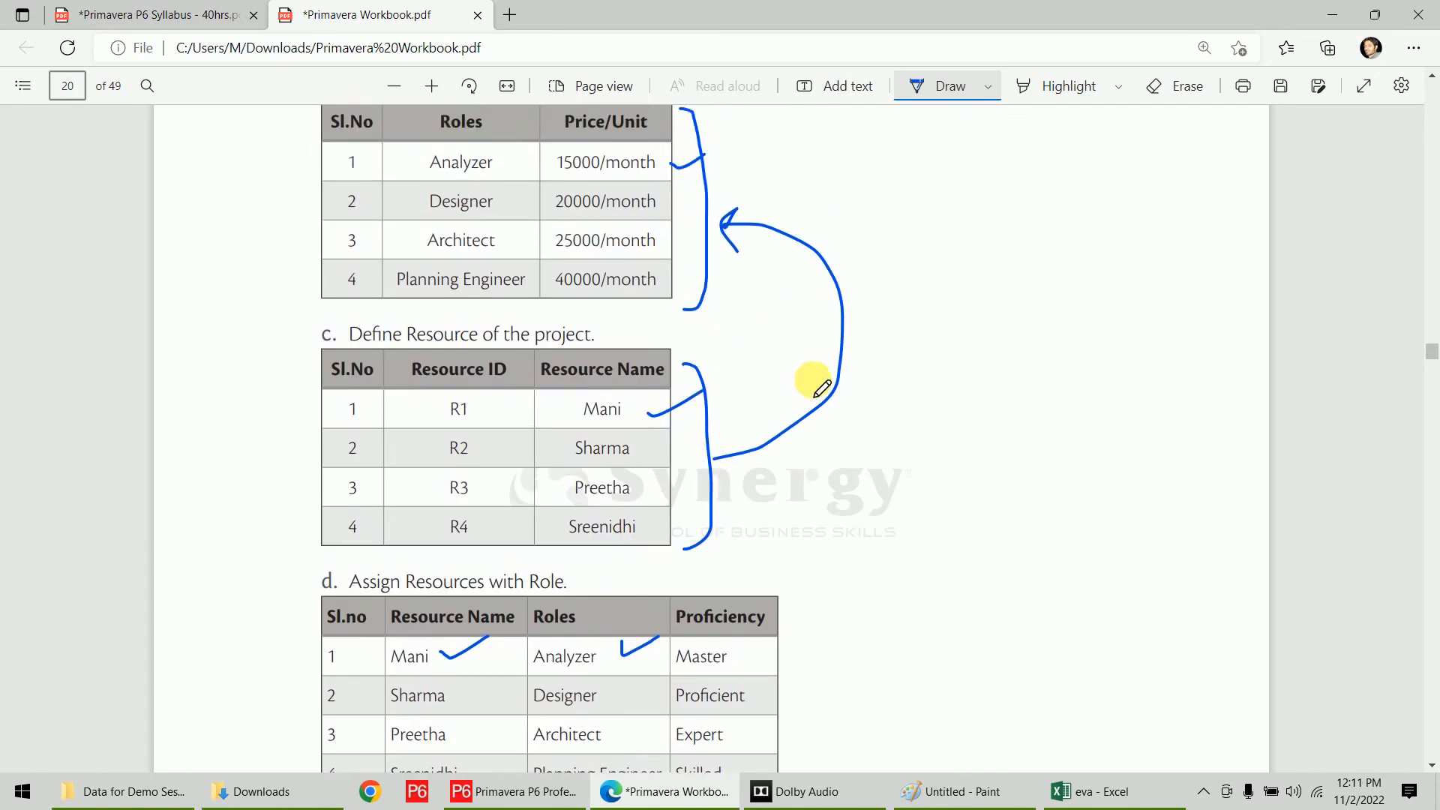
Draw vertical pen lines beside part d's Proficiency column and beside part e's activity assignment table
{"action": "scroll", "coordinate": [821, 387], "scroll_direction": "down", "scroll_amount": 3}
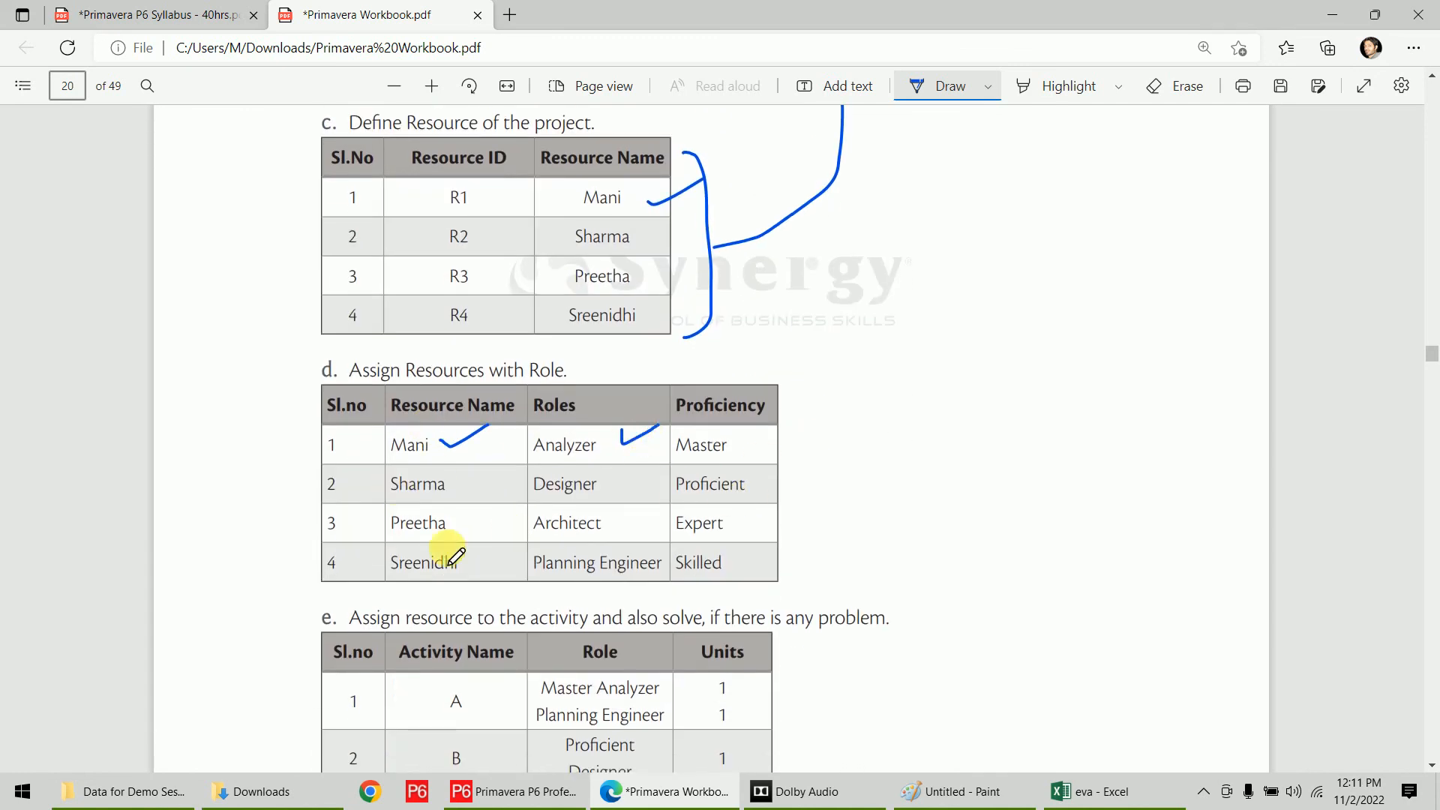
{"action": "left_click_drag", "start_coordinate": [783, 425], "coordinate": [793, 568]}
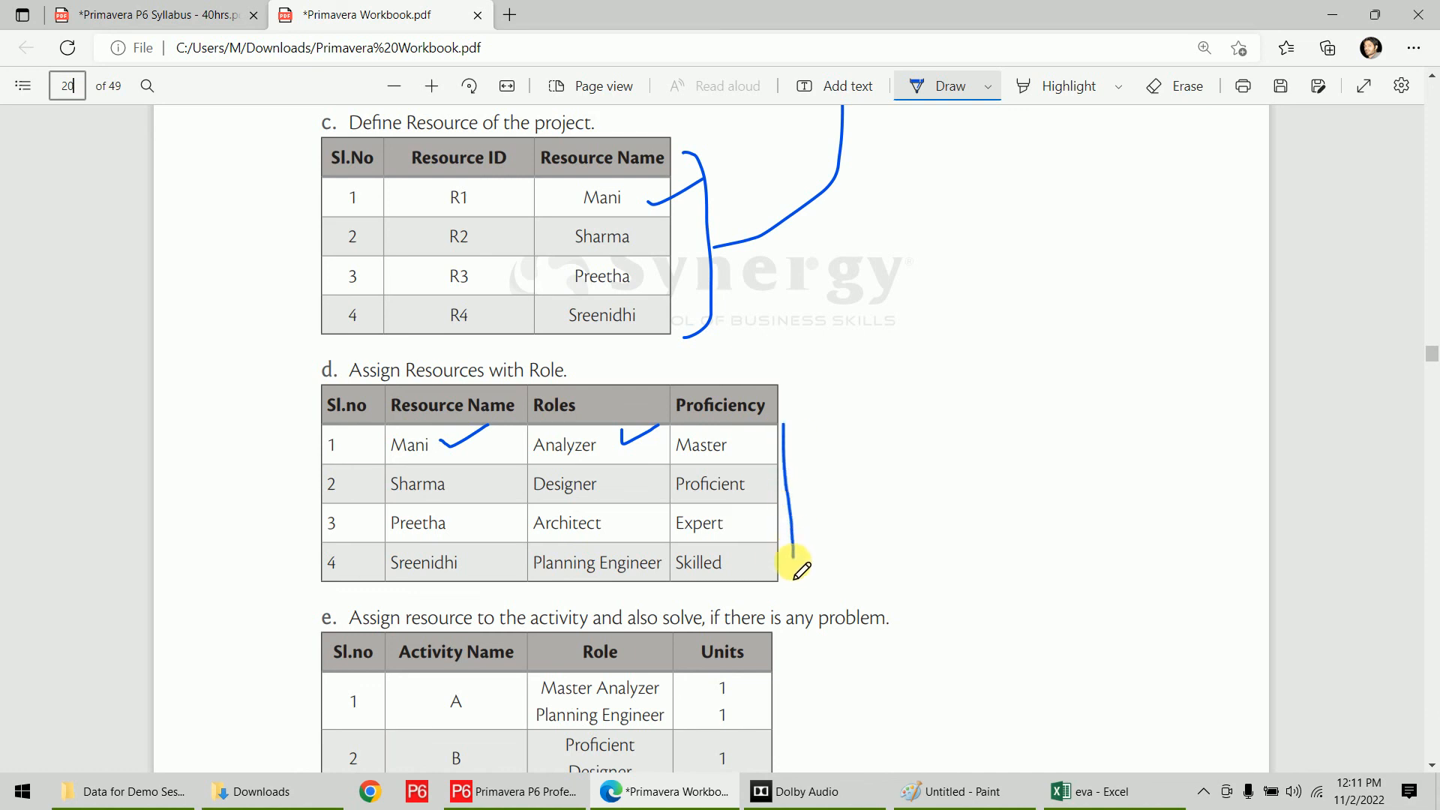
{"action": "scroll", "coordinate": [1060, 330], "scroll_direction": "down", "scroll_amount": 5}
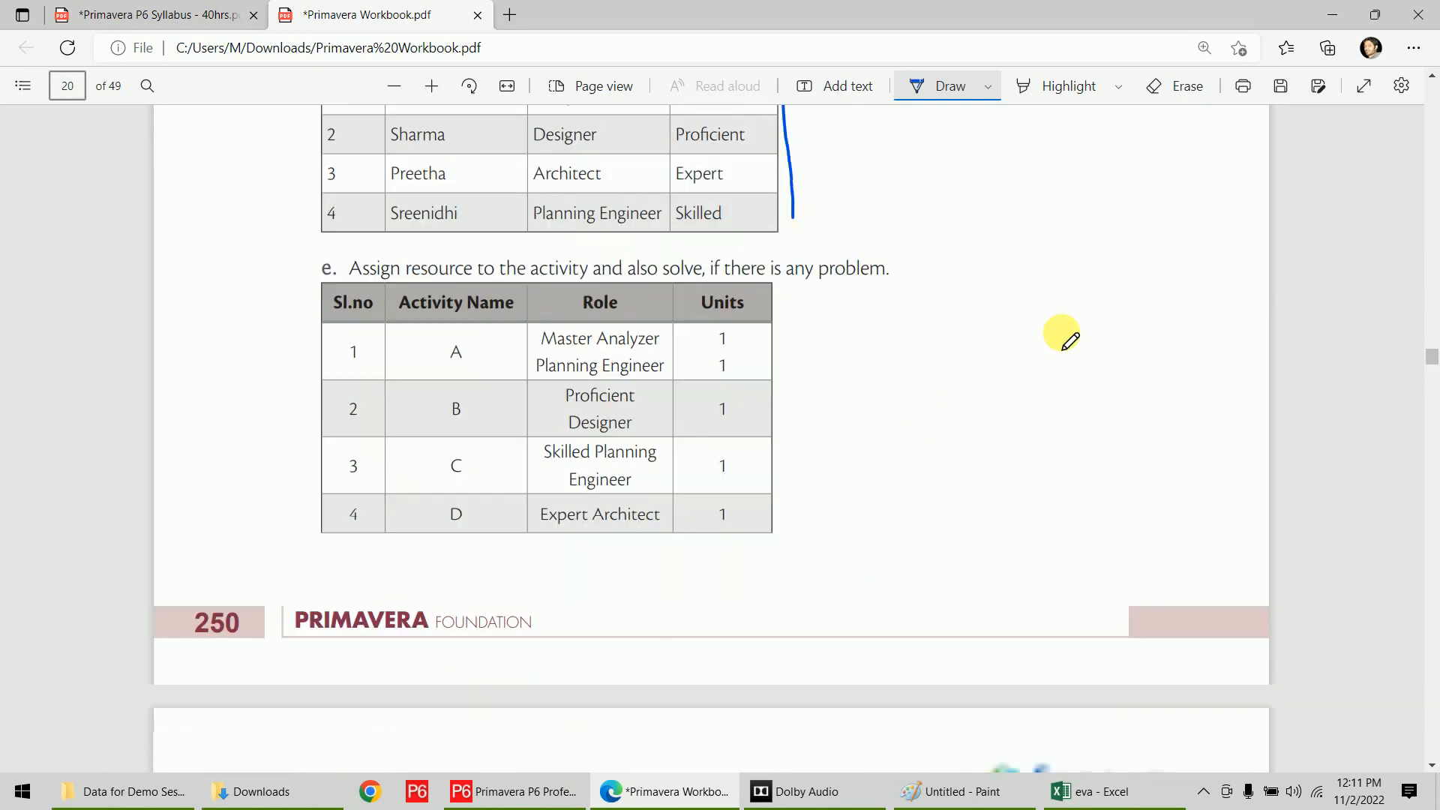
{"action": "left_click_drag", "start_coordinate": [791, 263], "coordinate": [792, 454]}
Draw a pen line beneath part e's last activity row, between questions 2 and 3, turning upward at both ends
{"action": "scroll", "coordinate": [823, 341], "scroll_direction": "down", "scroll_amount": 6}
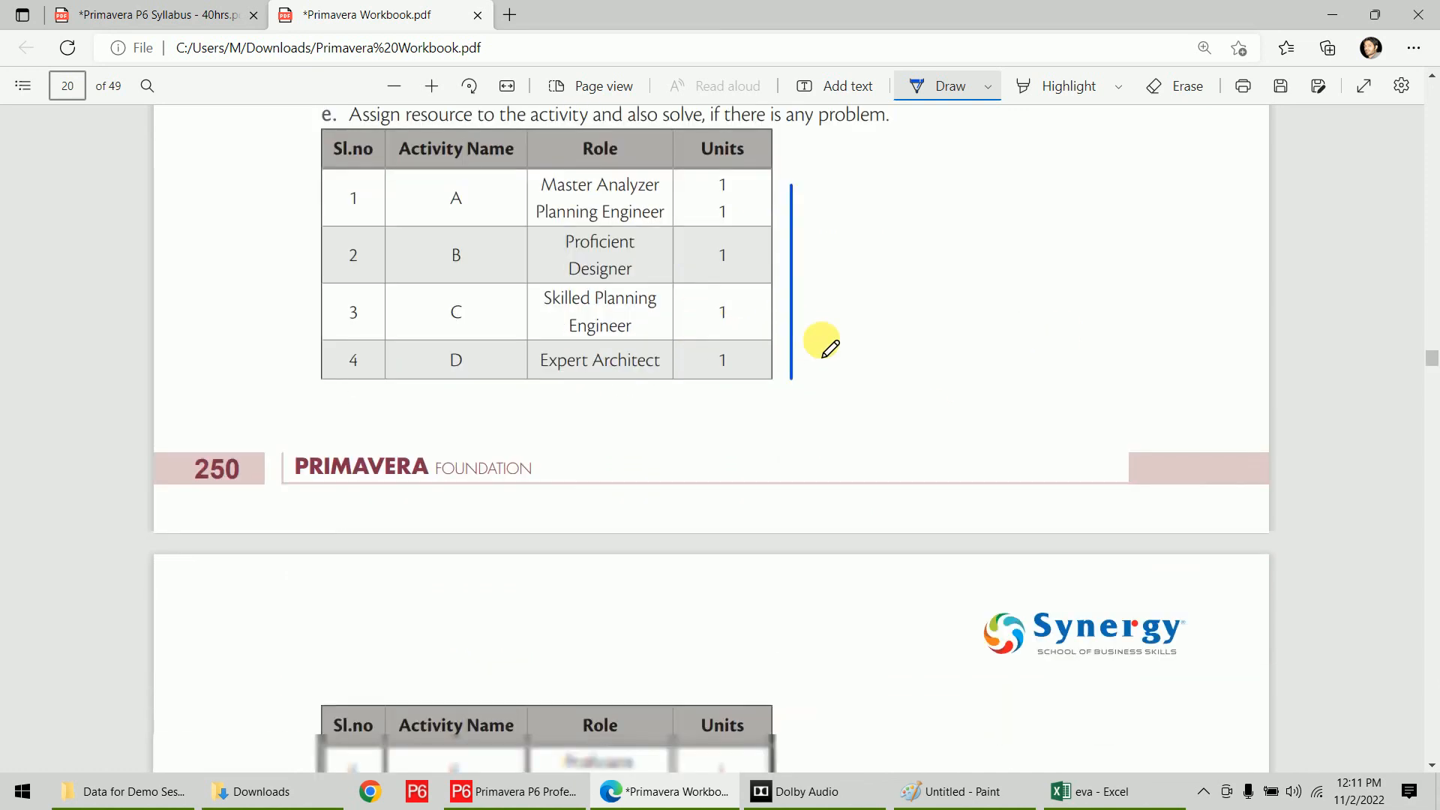
{"action": "mouse_move", "coordinate": [182, 603]}
{"action": "left_mouse_down"}
{"action": "mouse_move", "coordinate": [386, 610]}
{"action": "mouse_move", "coordinate": [1028, 578]}
{"action": "mouse_move", "coordinate": [1161, 367]}
{"action": "left_mouse_up"}
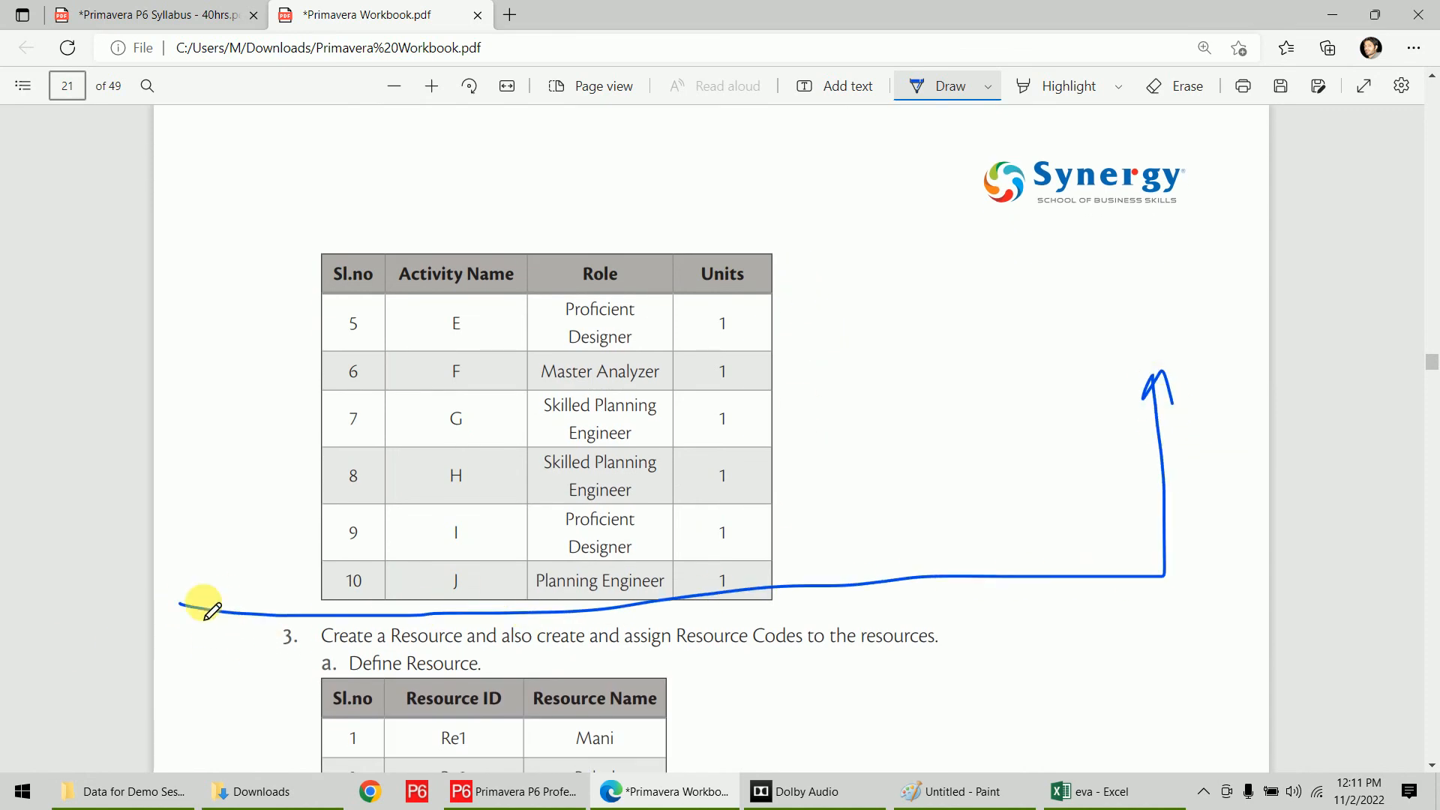
{"action": "mouse_move", "coordinate": [174, 585]}
{"action": "left_mouse_down"}
{"action": "mouse_move", "coordinate": [205, 488]}
{"action": "mouse_move", "coordinate": [212, 520]}
{"action": "left_mouse_up"}
Draw a double-line arrow pointing to the circled number of question 2
{"action": "scroll", "coordinate": [259, 510], "scroll_direction": "up", "scroll_amount": 2}
{"action": "scroll", "coordinate": [255, 510], "scroll_direction": "up", "scroll_amount": 20}
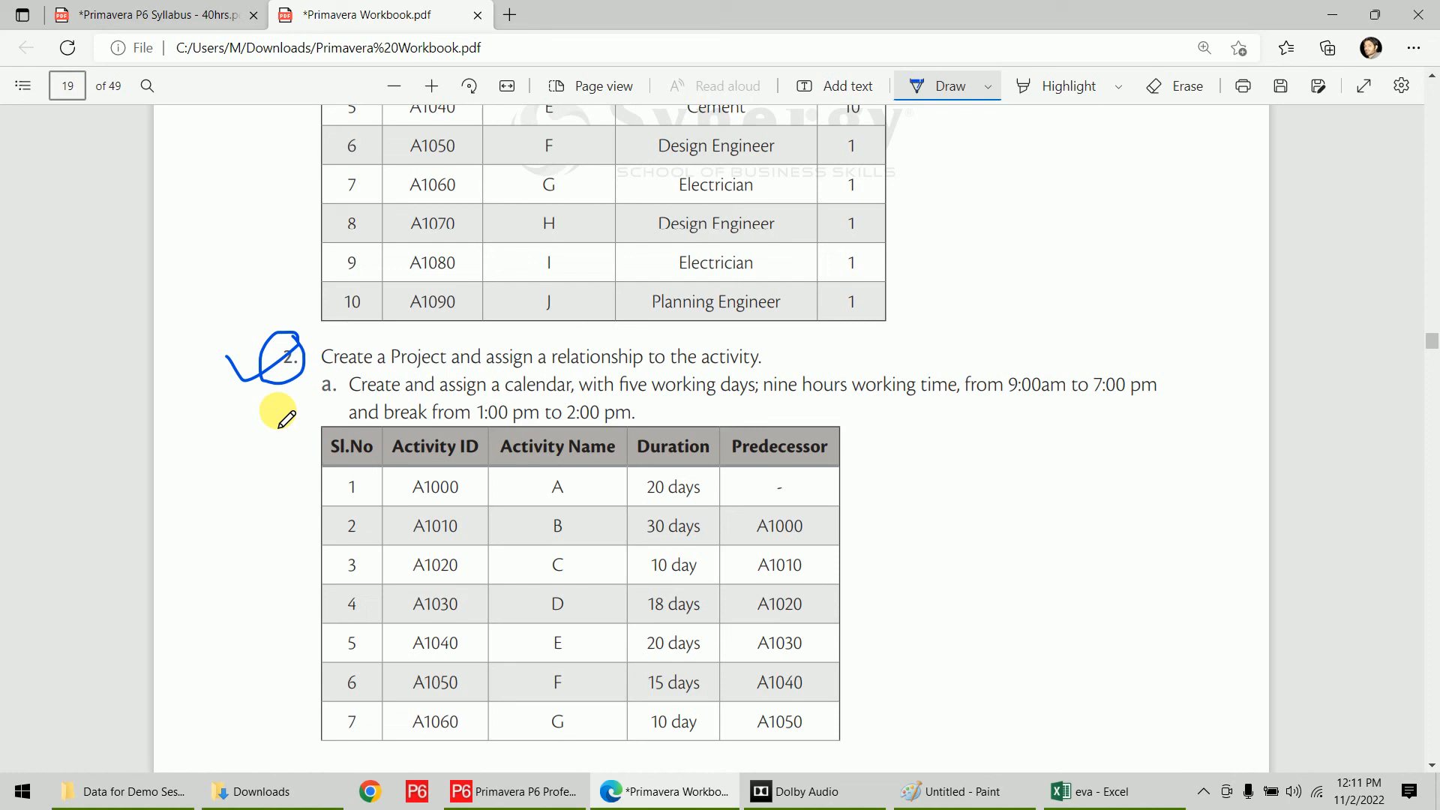
{"action": "mouse_move", "coordinate": [203, 355]}
{"action": "left_mouse_down"}
{"action": "mouse_move", "coordinate": [230, 355]}
{"action": "mouse_move", "coordinate": [231, 383]}
{"action": "left_mouse_up"}
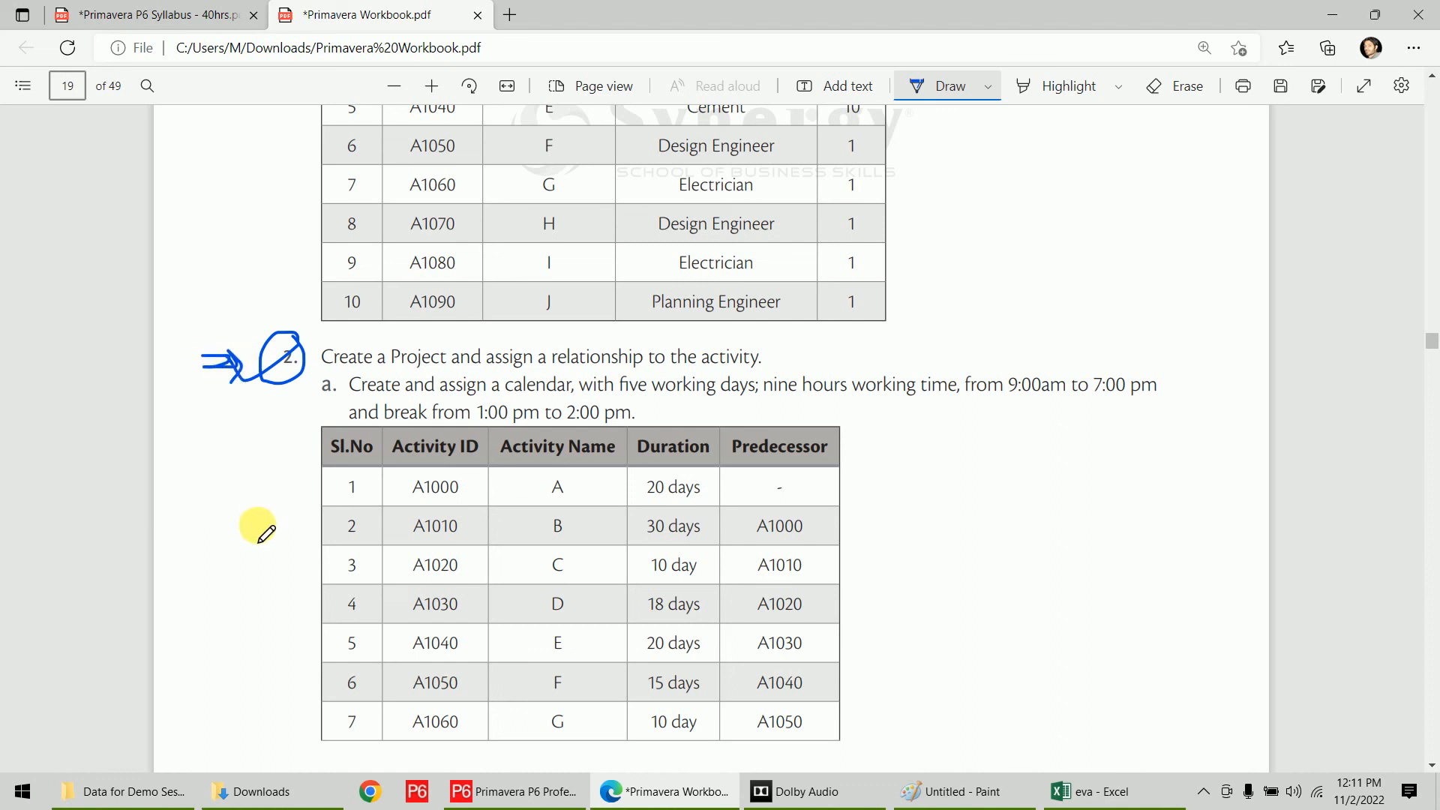